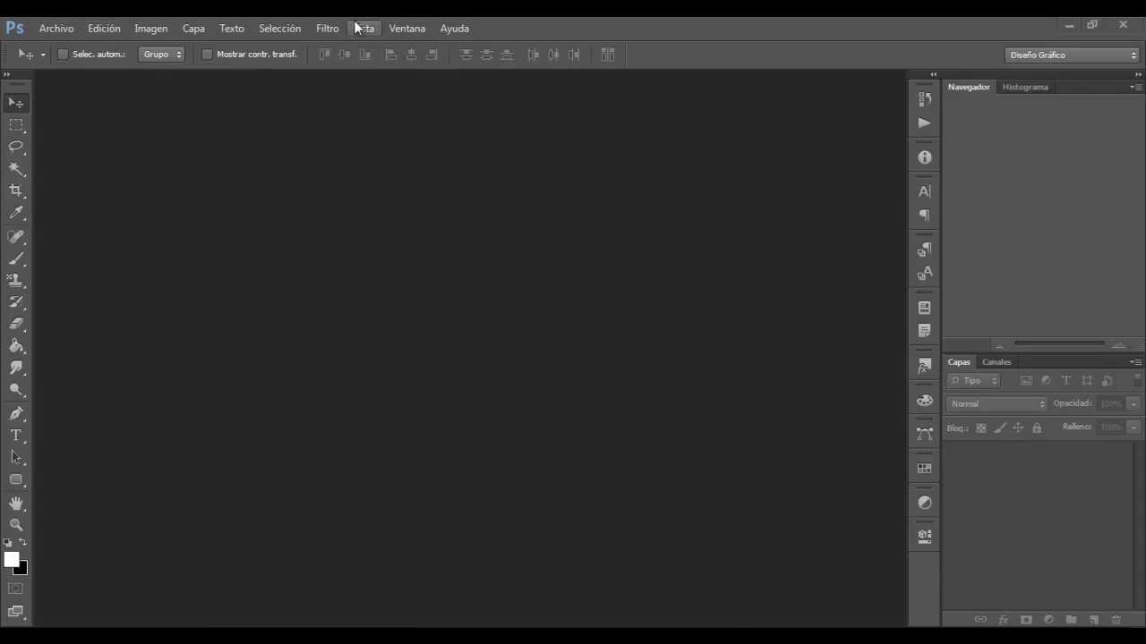
Step: Show the Archivo > Secuencias de comandos submenu, which lists Procesador de imágenes
left_click(52, 34)
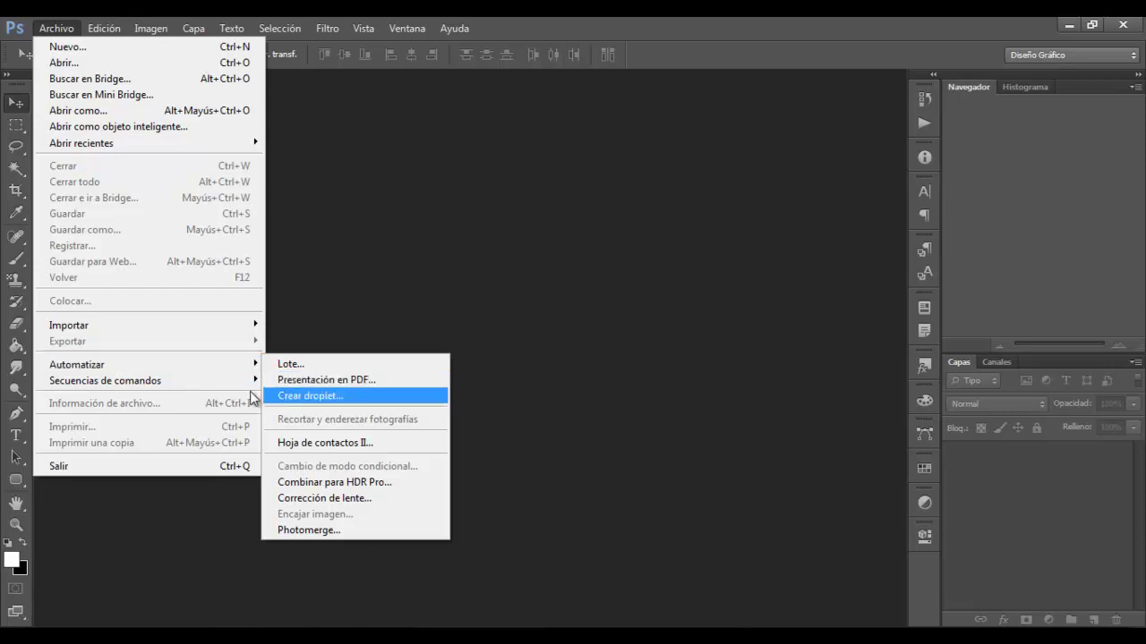
mouse_move(105, 380)
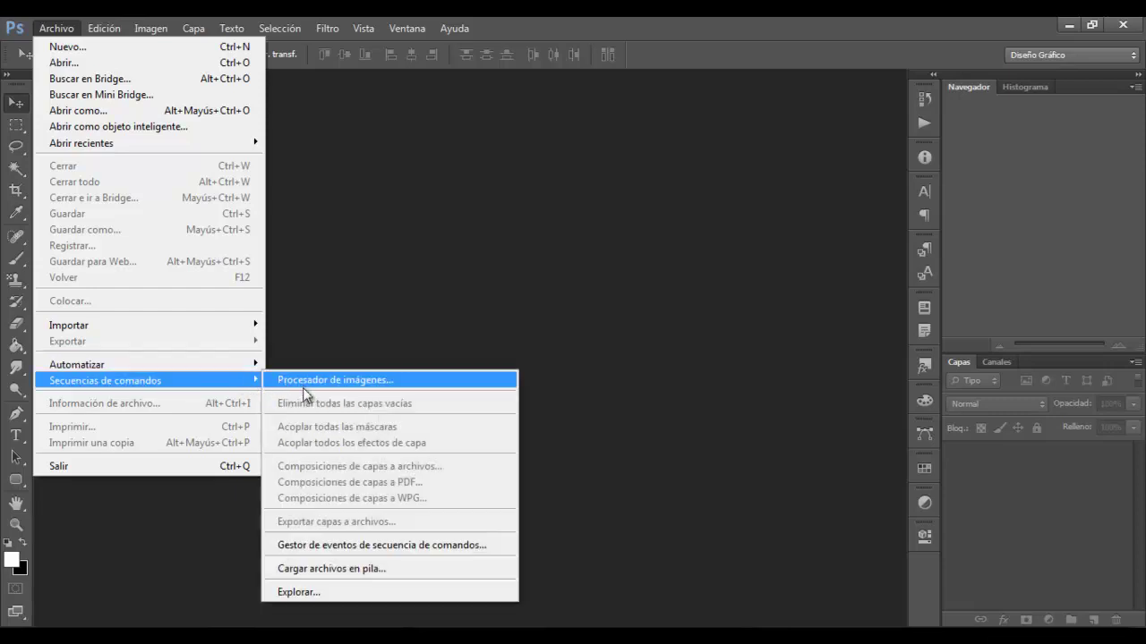
Step: Close the Archivo menu, browse the Edición commands, then move on to the Capa menu
left_click(376, 142)
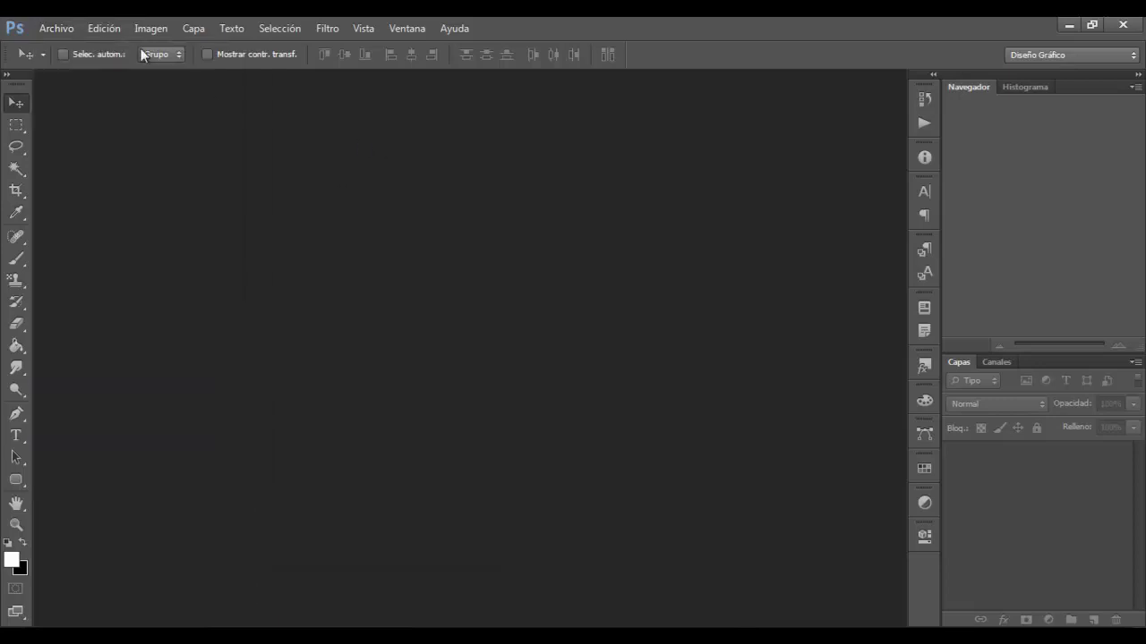
left_click(115, 31)
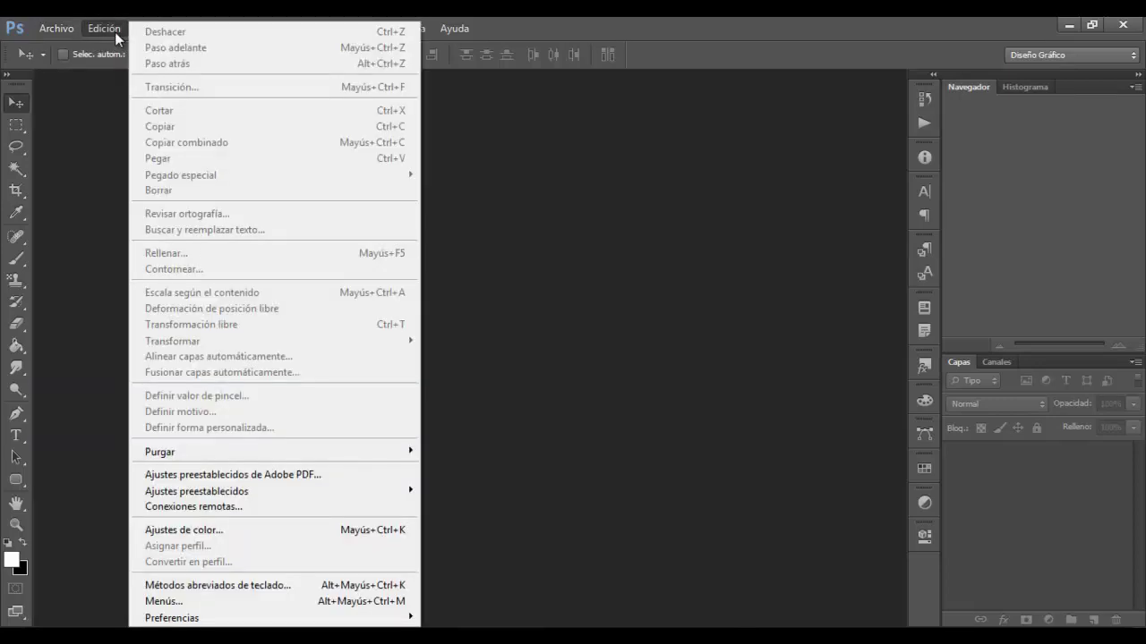
left_click(161, 25)
left_click(116, 28)
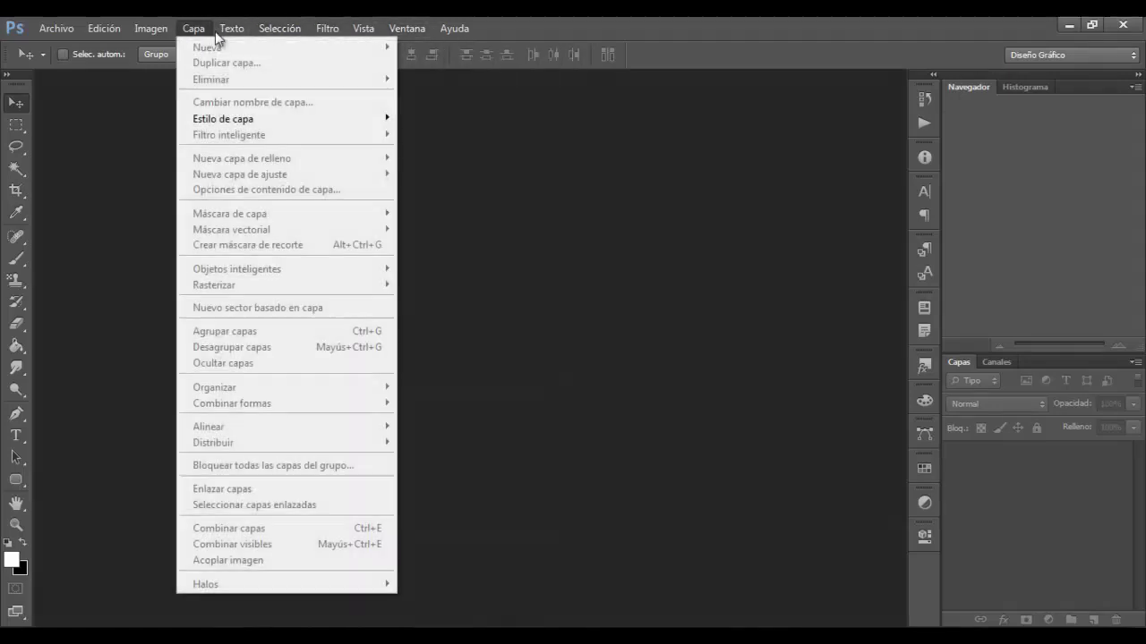
Step: Move across Selección, Filtro and Vista to reach the Ventana panel list
left_click(214, 27)
left_click(259, 28)
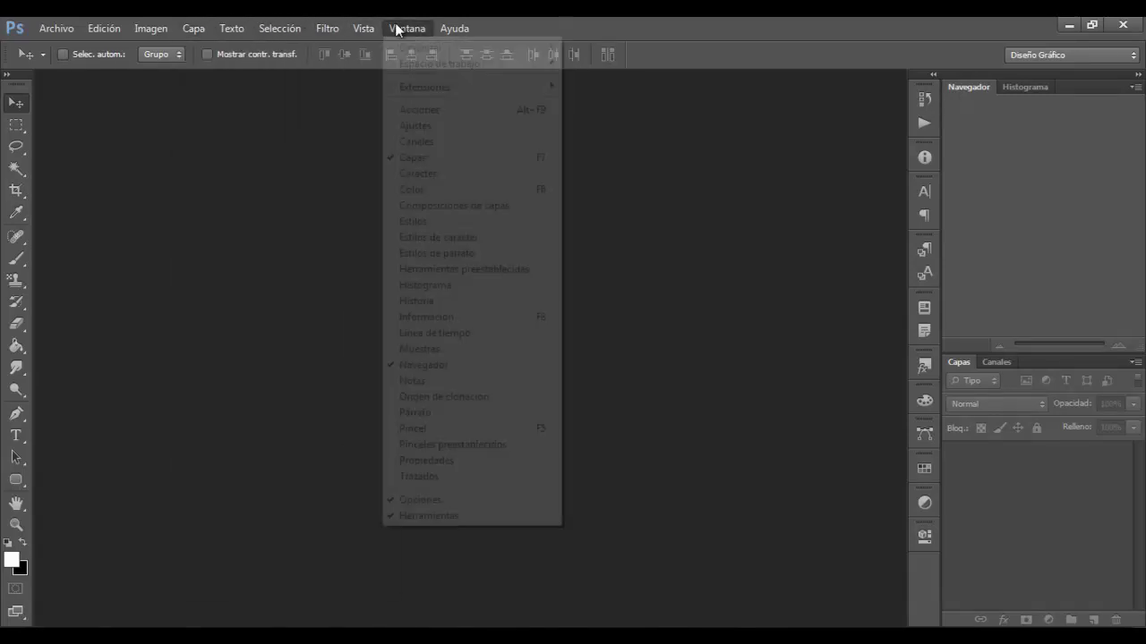
mouse_move(406, 28)
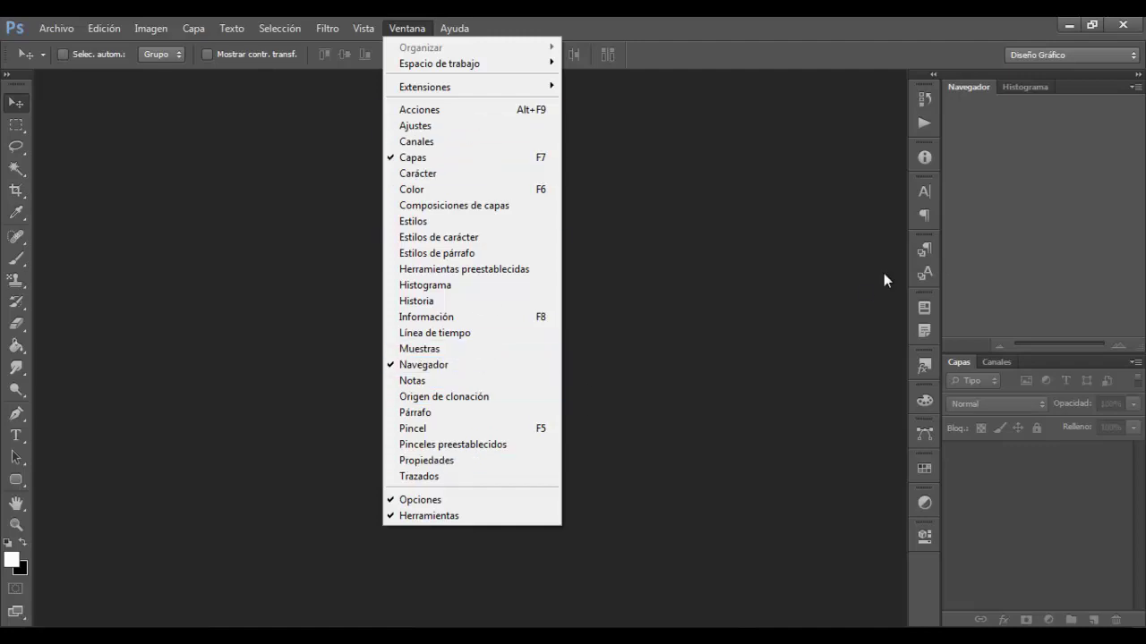
Step: Show the Color panel, dock it, and test its R slider before reaching the workspace list
left_click(452, 189)
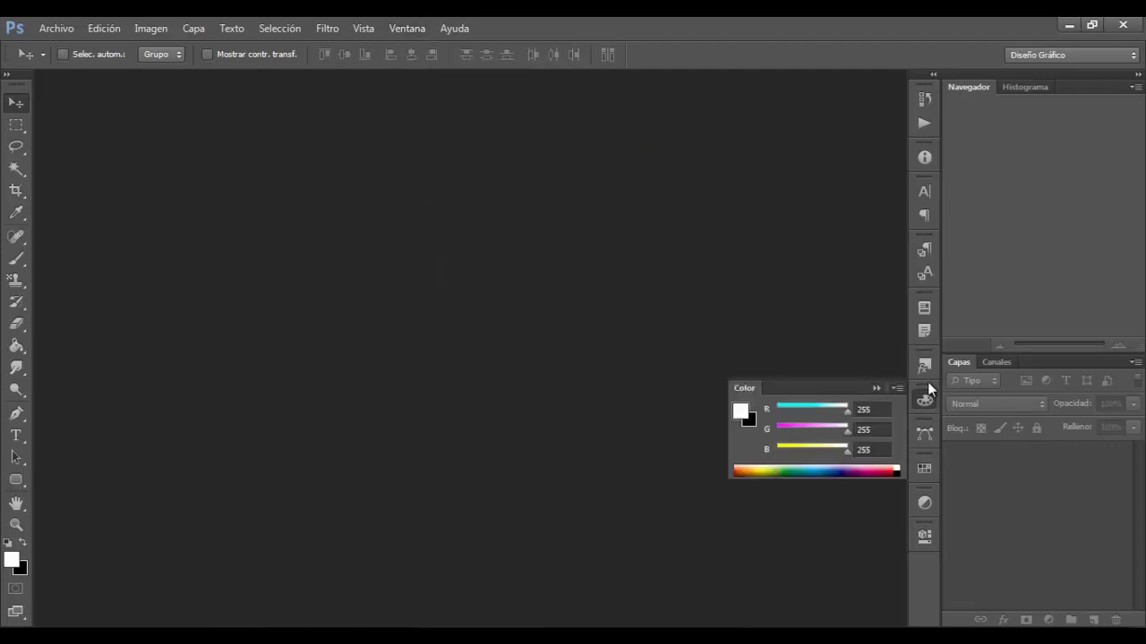
mouse_move(836, 390)
left_mouse_down()
mouse_move(1121, 87)
mouse_move(1090, 82)
left_mouse_up()
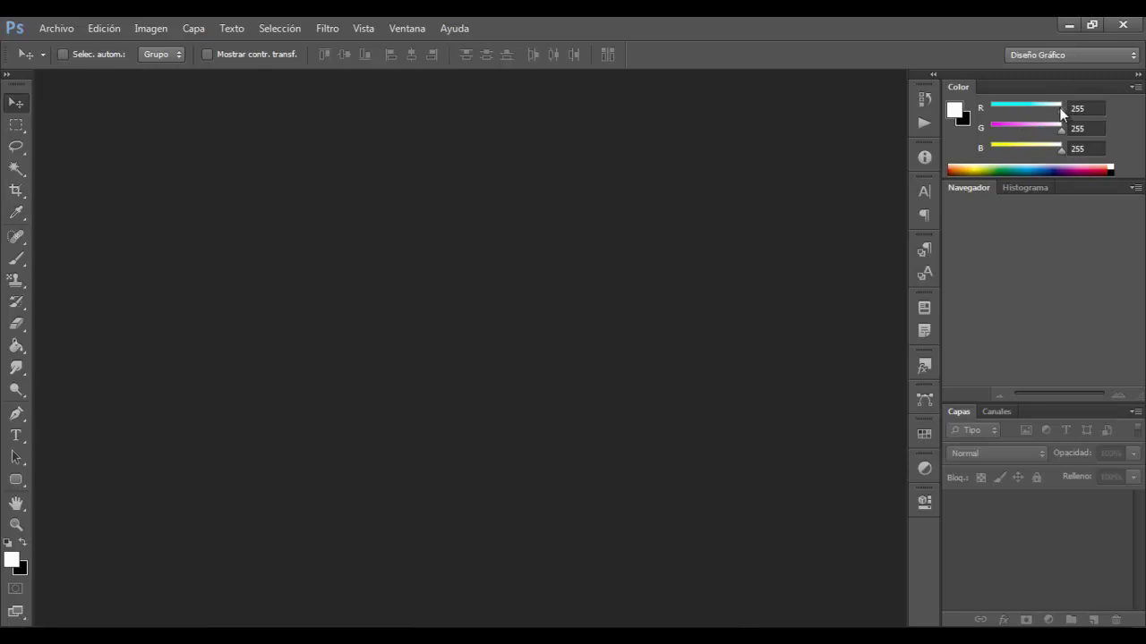
mouse_move(1061, 110)
left_mouse_down()
mouse_move(1014, 110)
mouse_move(1063, 108)
mouse_move(919, 522)
left_mouse_up()
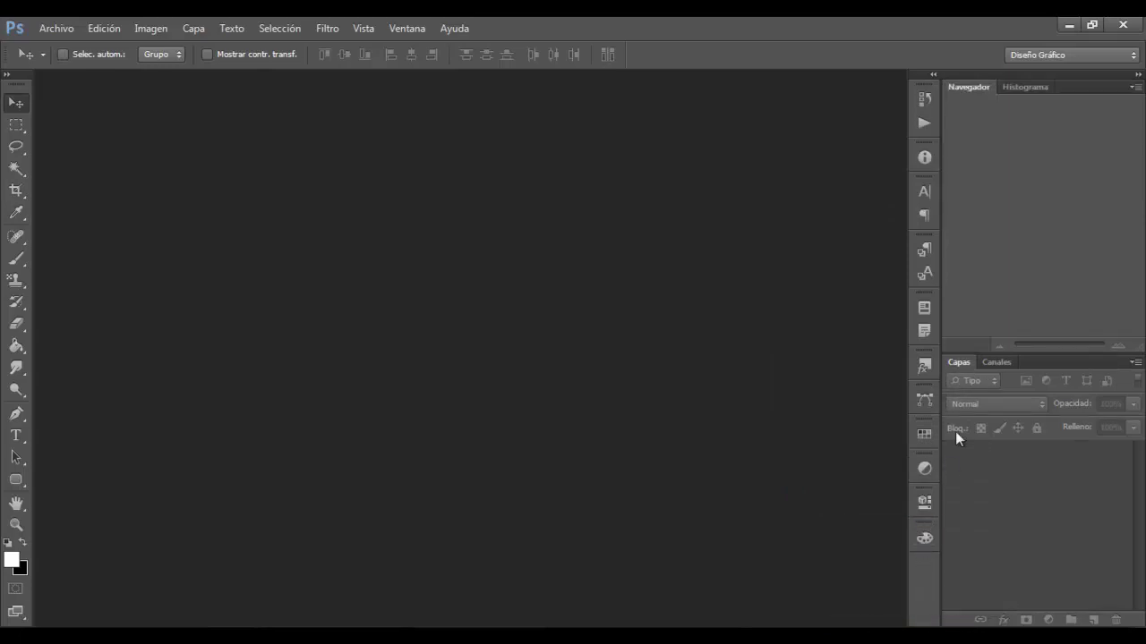
left_click(401, 29)
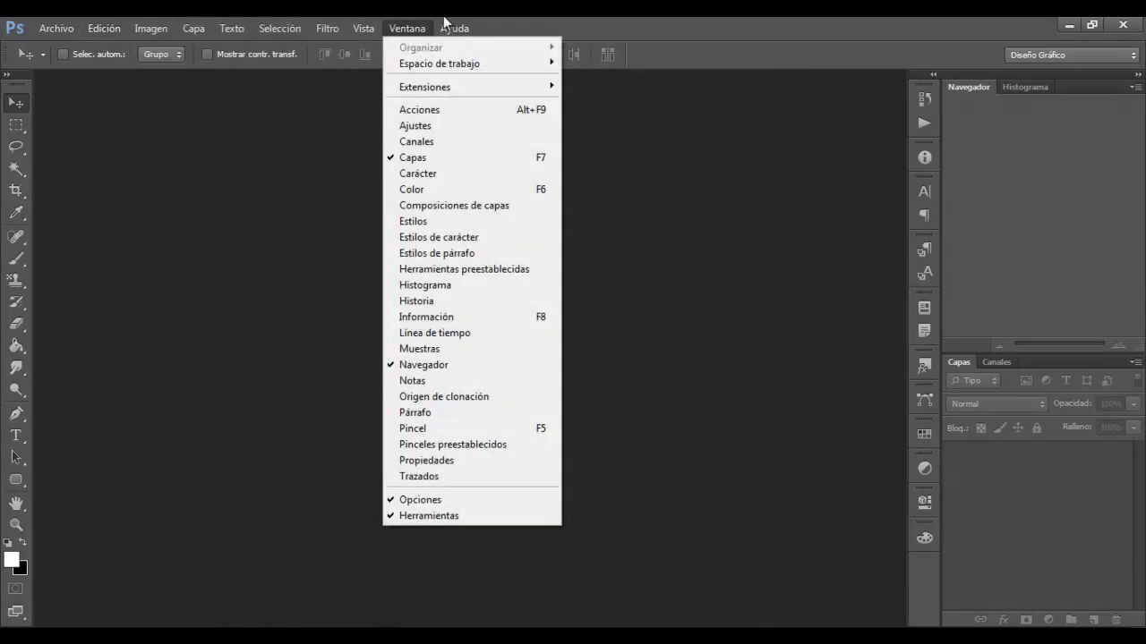
mouse_move(472, 63)
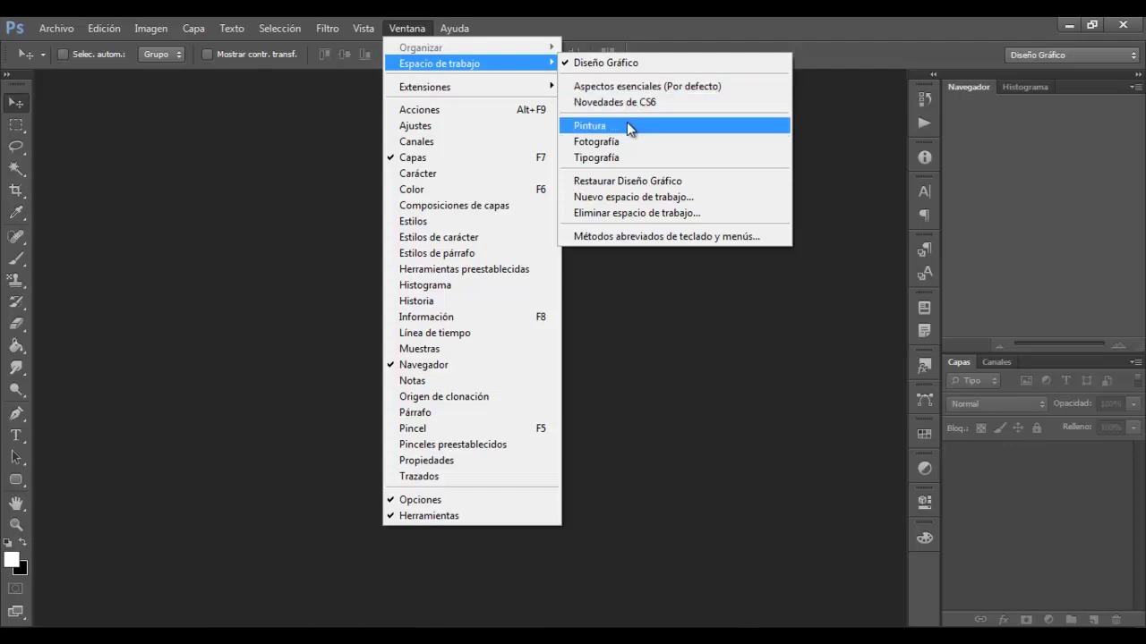
Step: Switch to Aspectos esenciales, then to the Pintura workspace, and scroll its Brush Presets panel
left_click(663, 89)
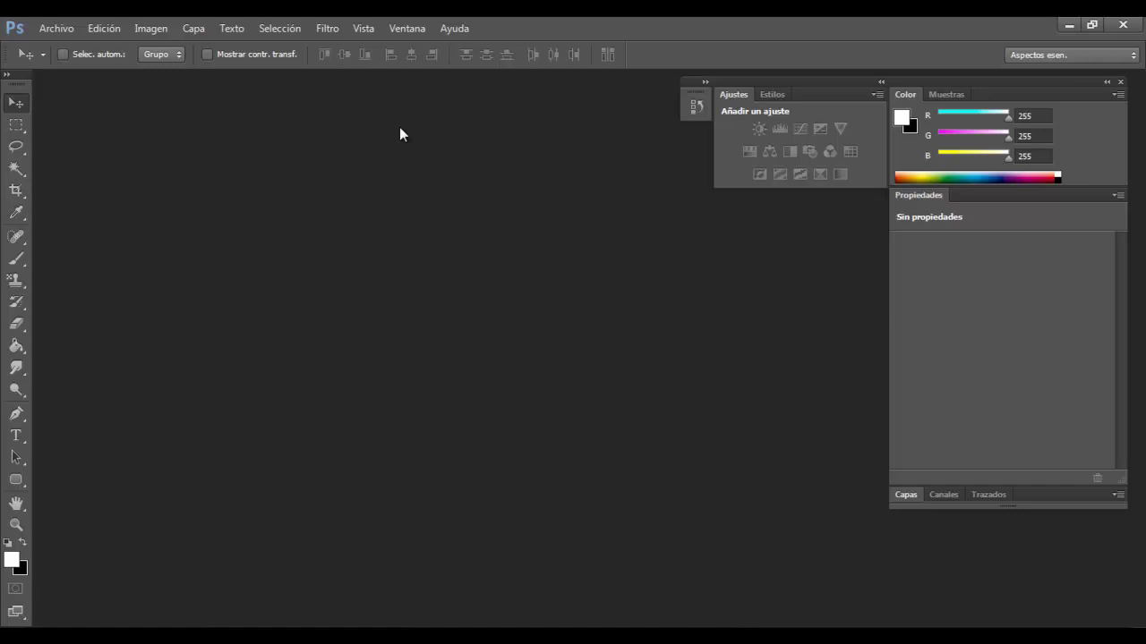
left_click(404, 25)
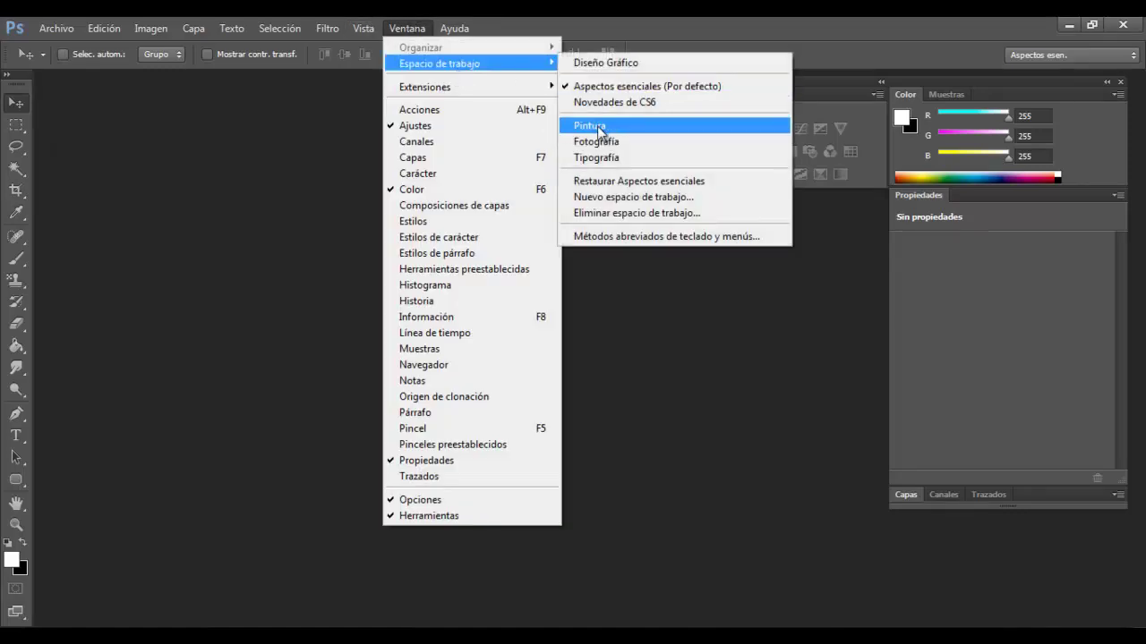
left_click(599, 127)
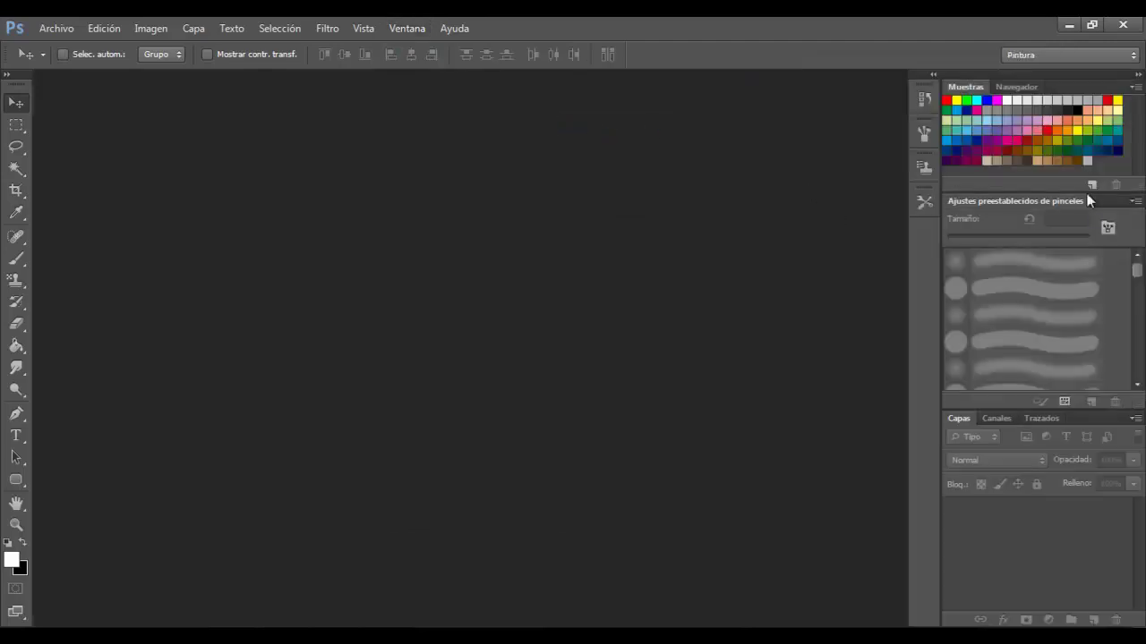
mouse_move(1138, 260)
left_mouse_down()
mouse_move(1137, 332)
mouse_move(1138, 319)
left_mouse_up()
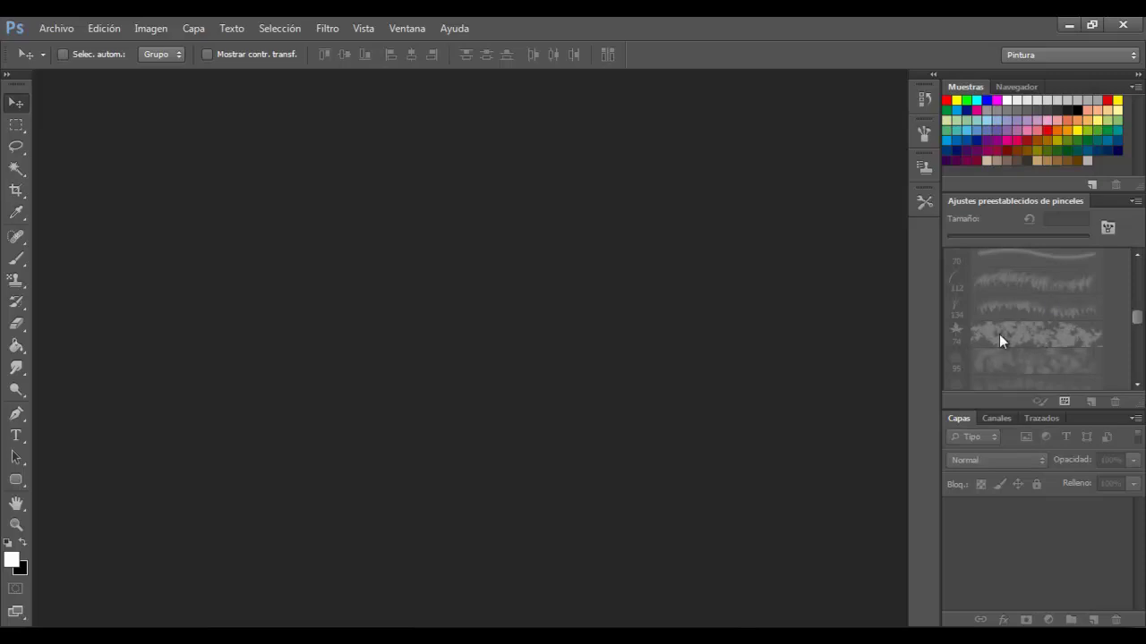
mouse_move(1136, 318)
left_mouse_down()
mouse_move(1137, 288)
mouse_move(1143, 298)
left_mouse_up()
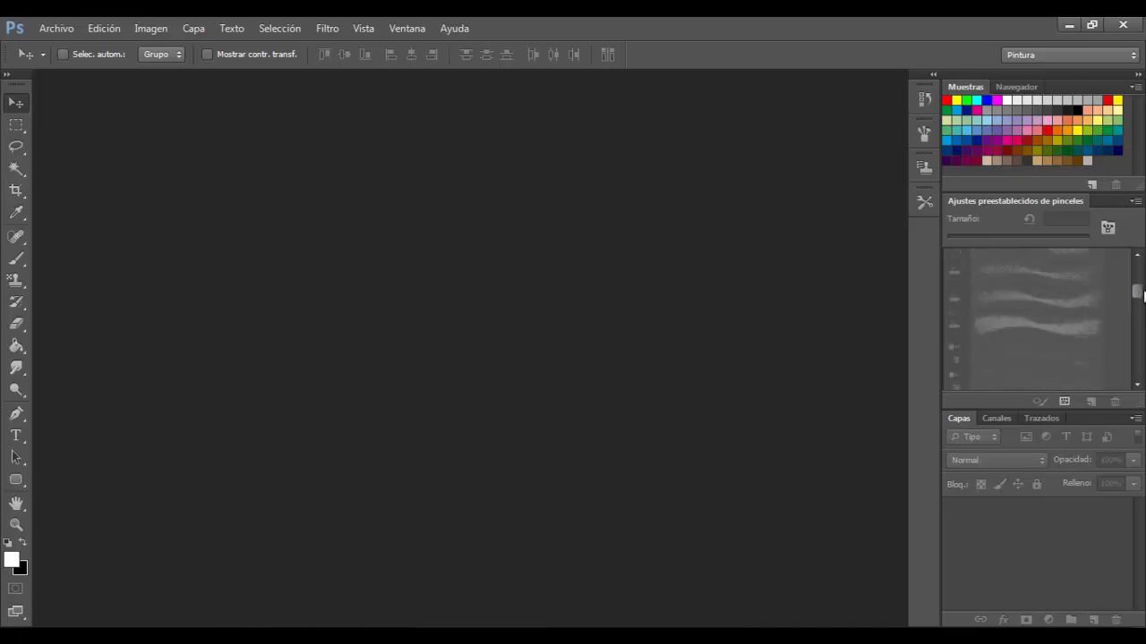
left_click(404, 28)
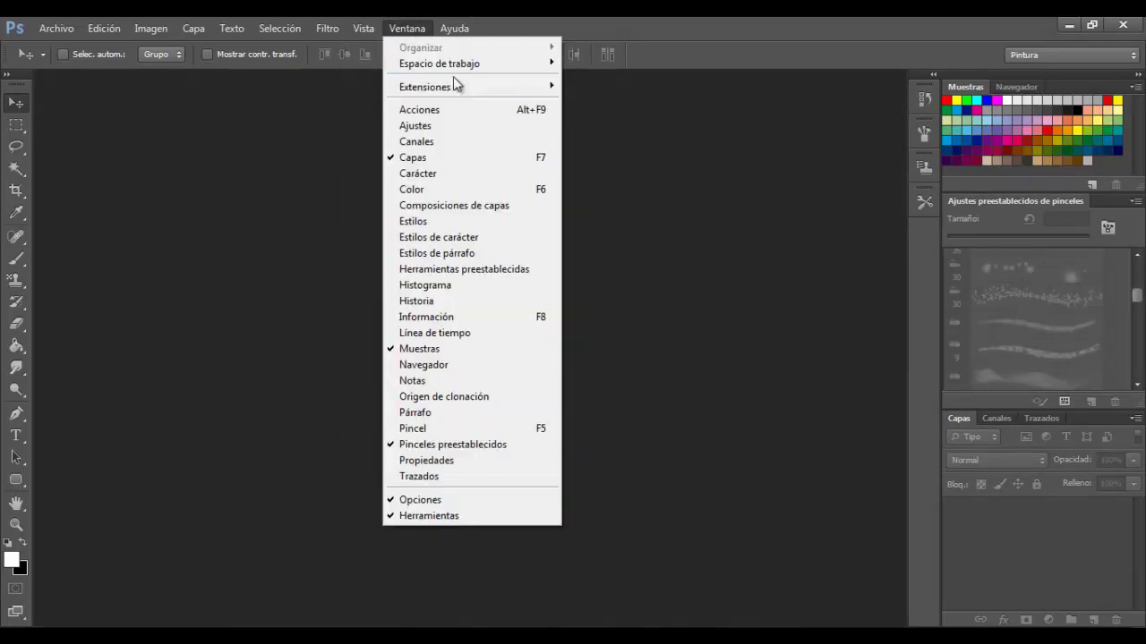
mouse_move(439, 64)
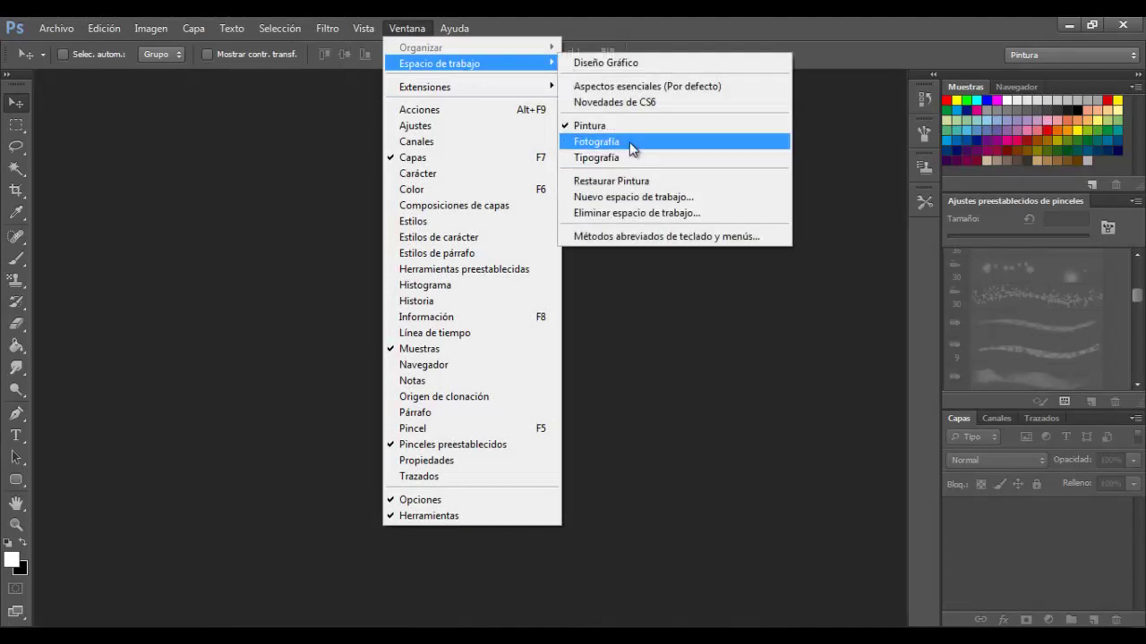
Step: Choose the Fotografía workspace, then pick Tipografía from the reopened workspace list
left_click(631, 145)
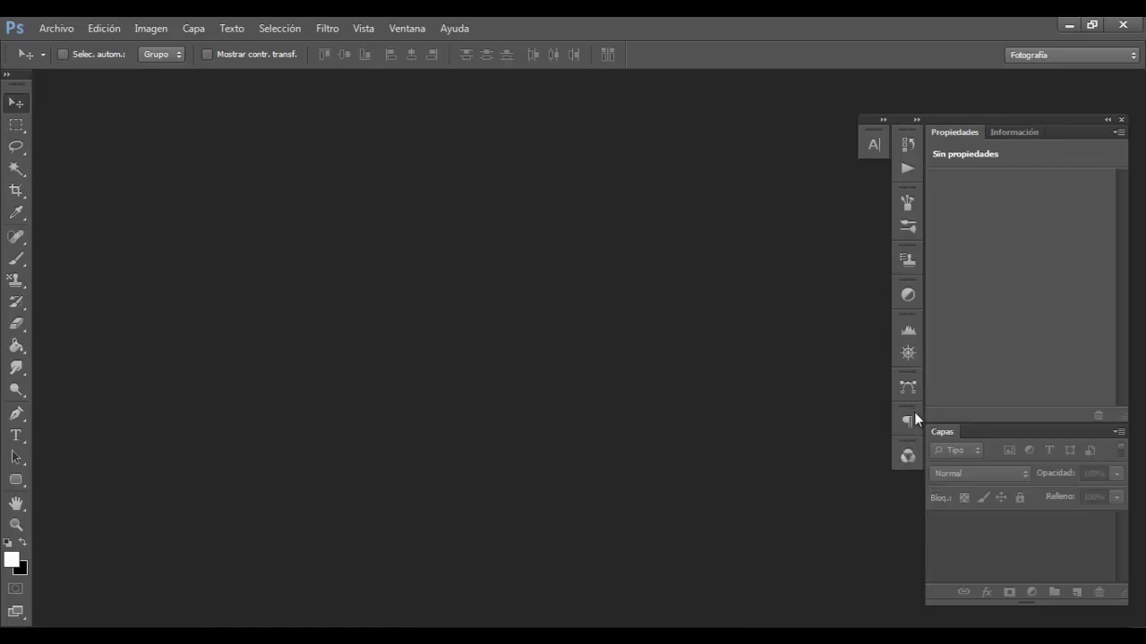
left_click(403, 27)
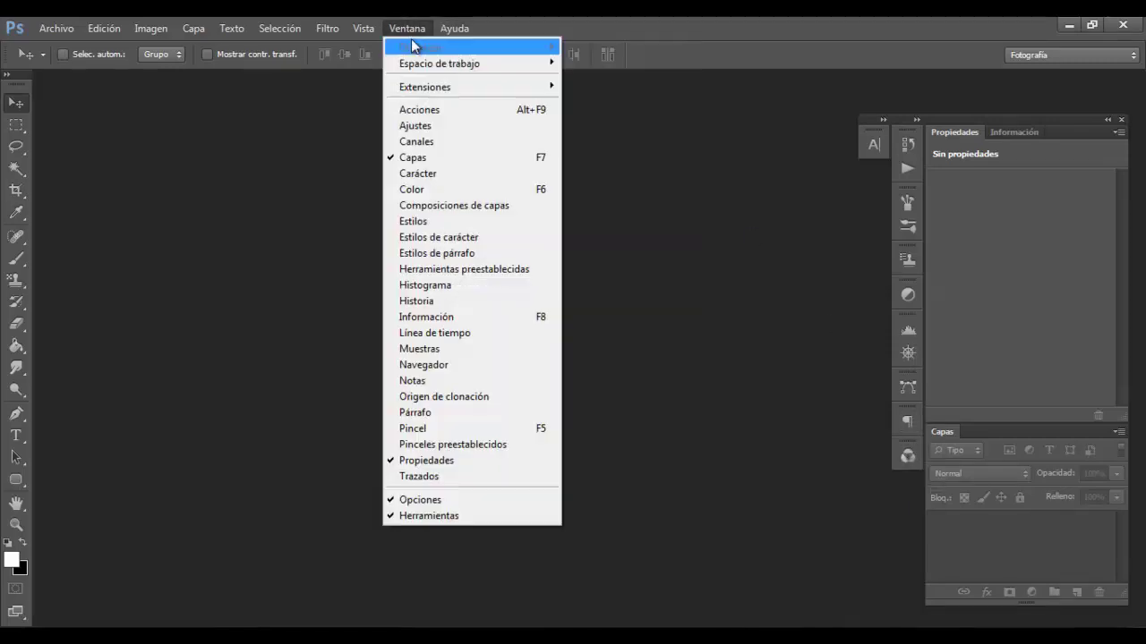
mouse_move(440, 63)
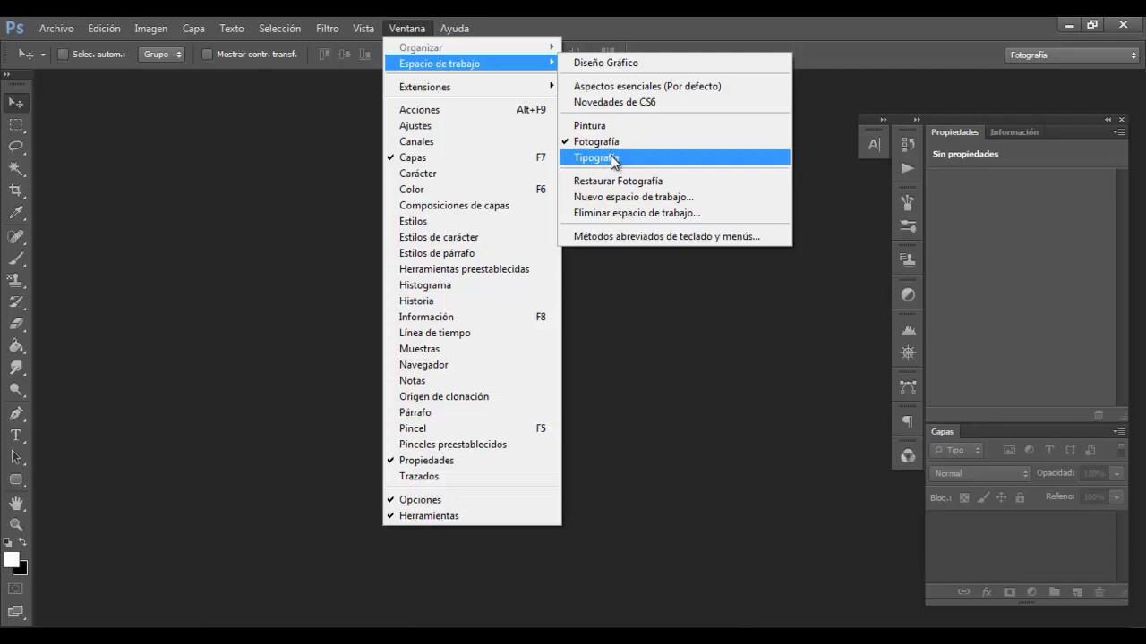
left_click(613, 159)
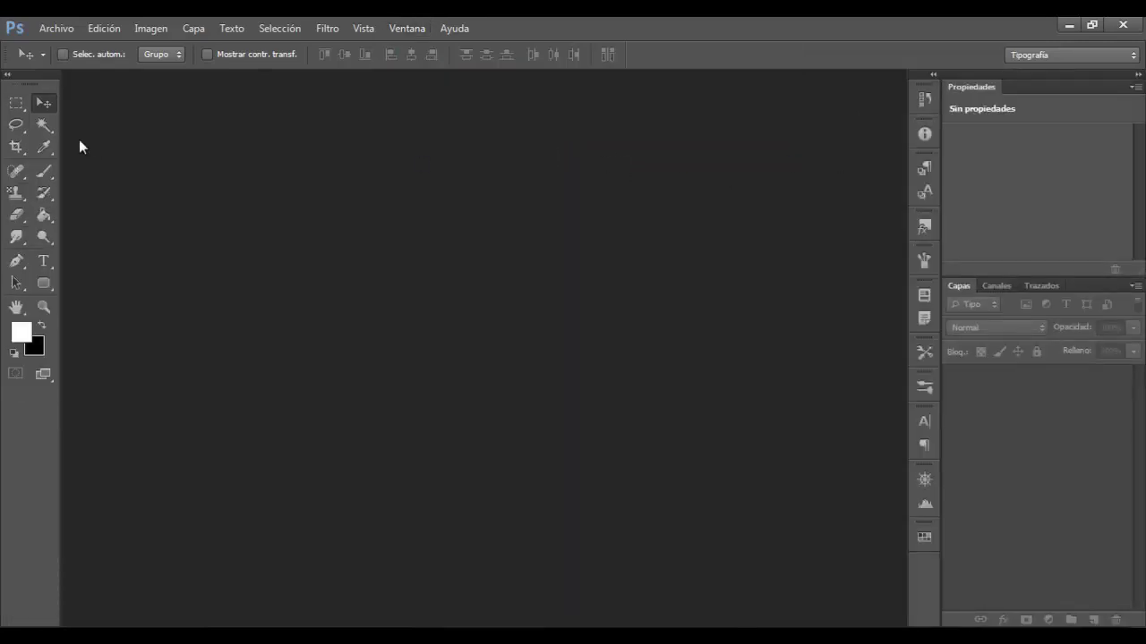
Step: Select the Horizontal Type tool and switch to the Diseño Gráfico workspace
left_click(41, 269)
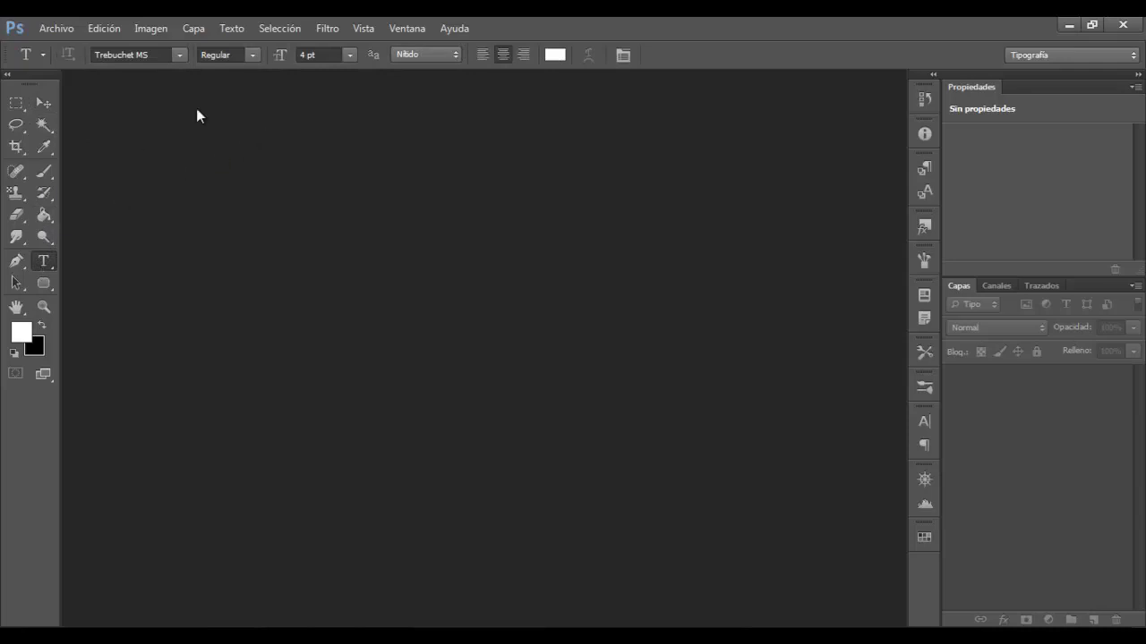
left_click(374, 27)
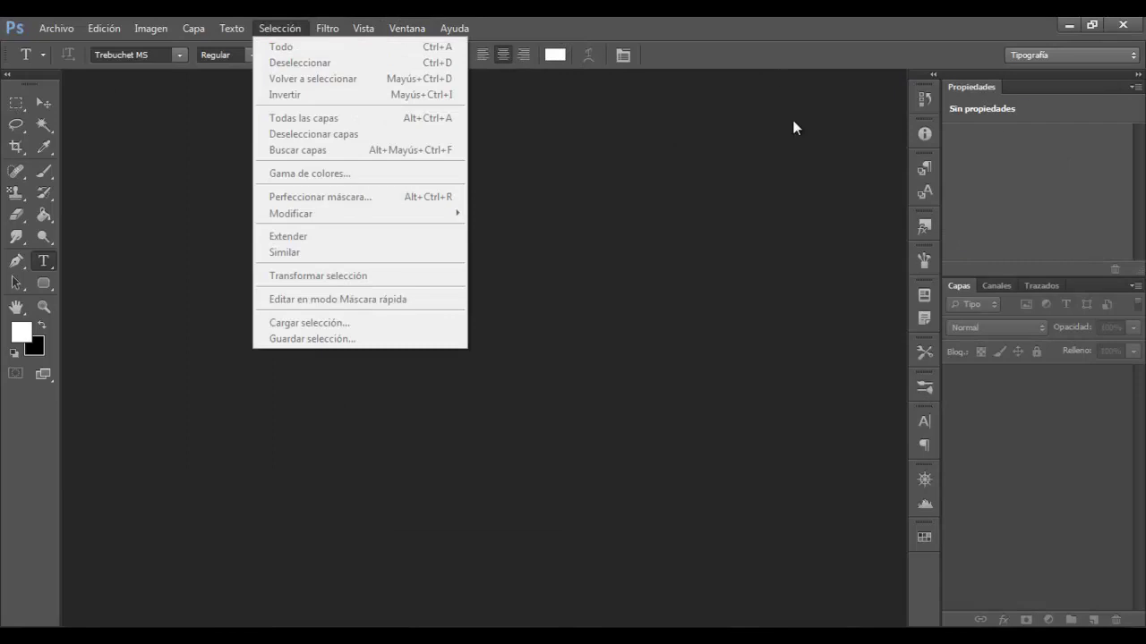
mouse_move(439, 62)
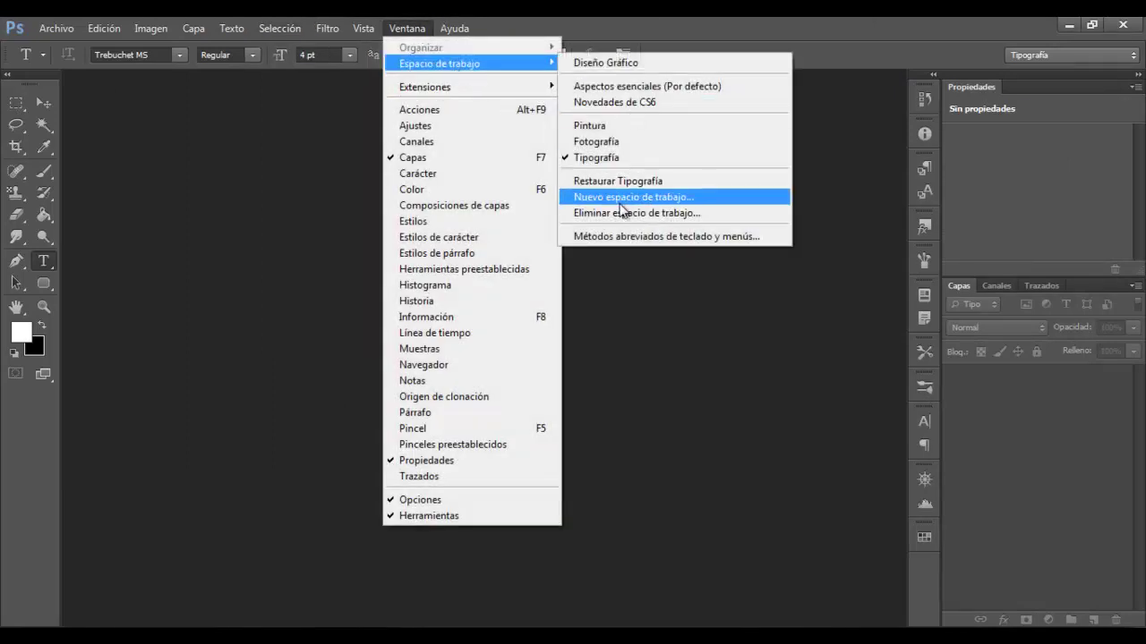
left_click(691, 63)
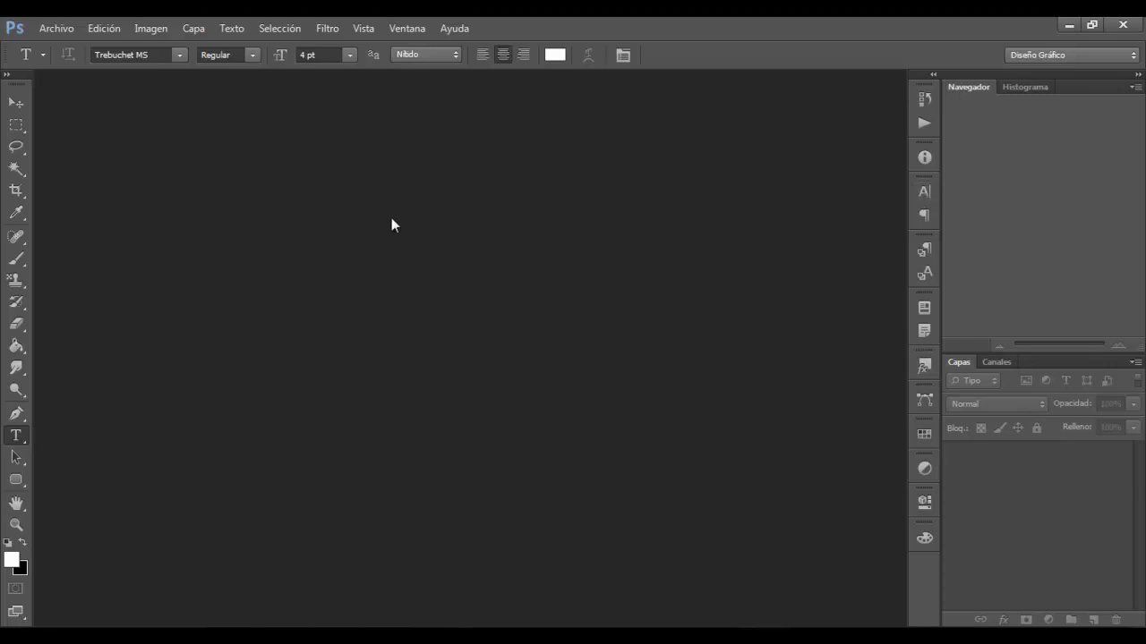
Step: Cancel the Abrir dialog, glance at the Capa menu, and select the Move tool
double_click(322, 276)
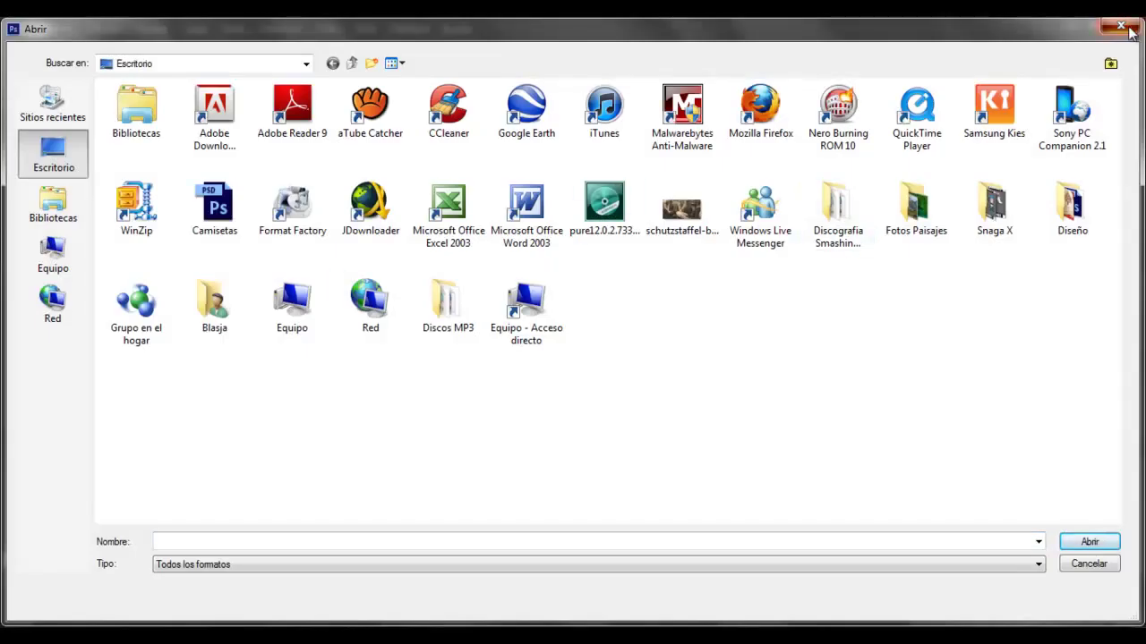
left_click(1121, 25)
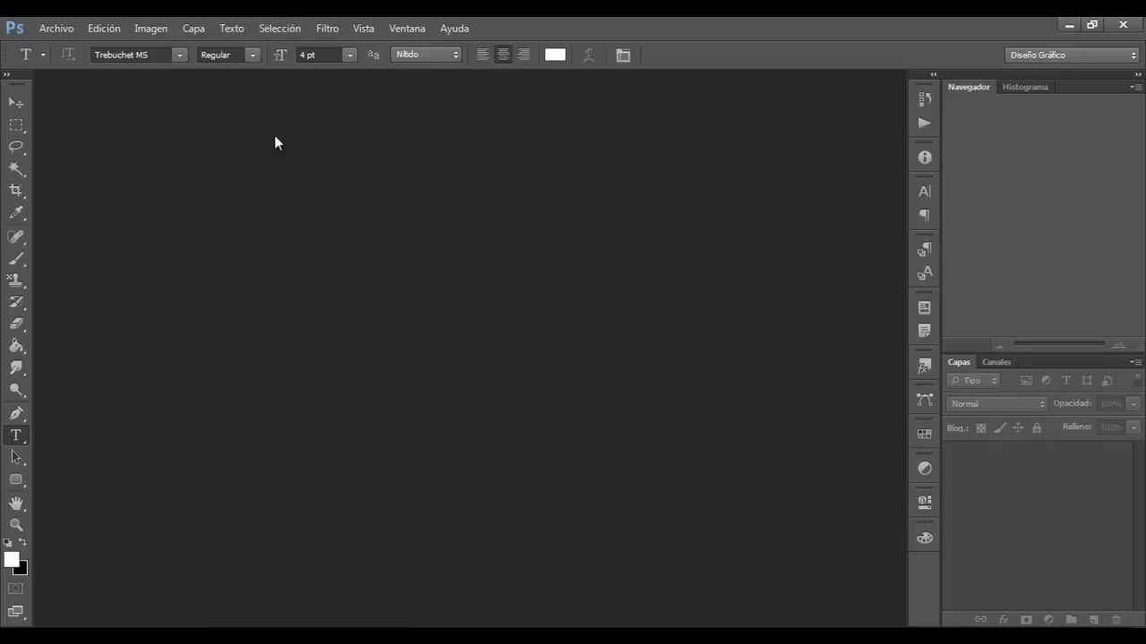
left_click(269, 27)
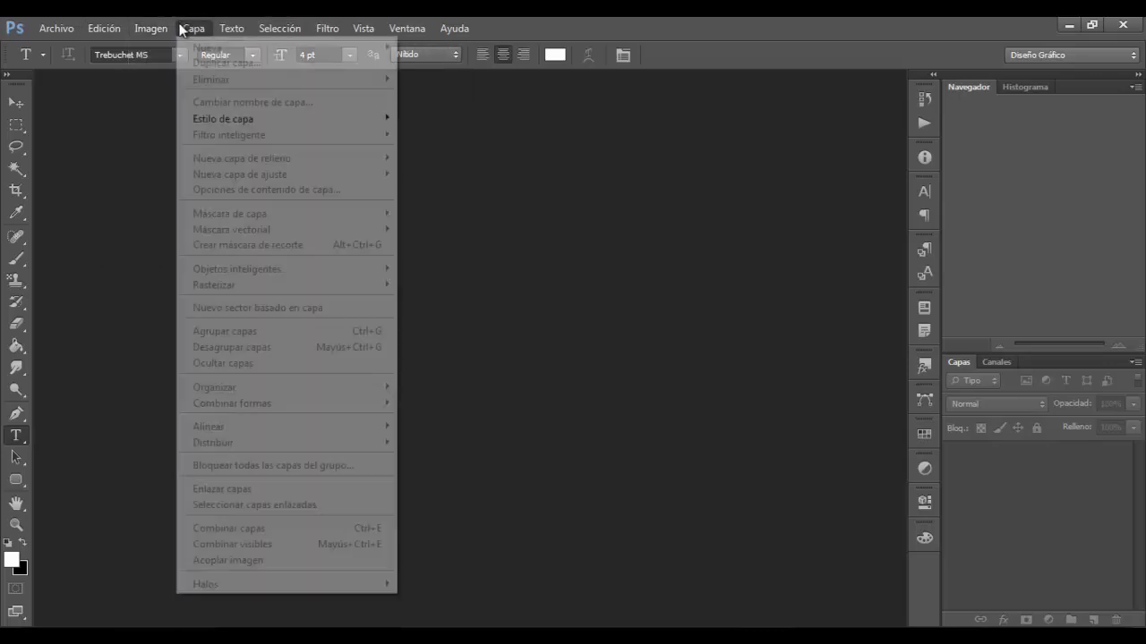
left_click(447, 398)
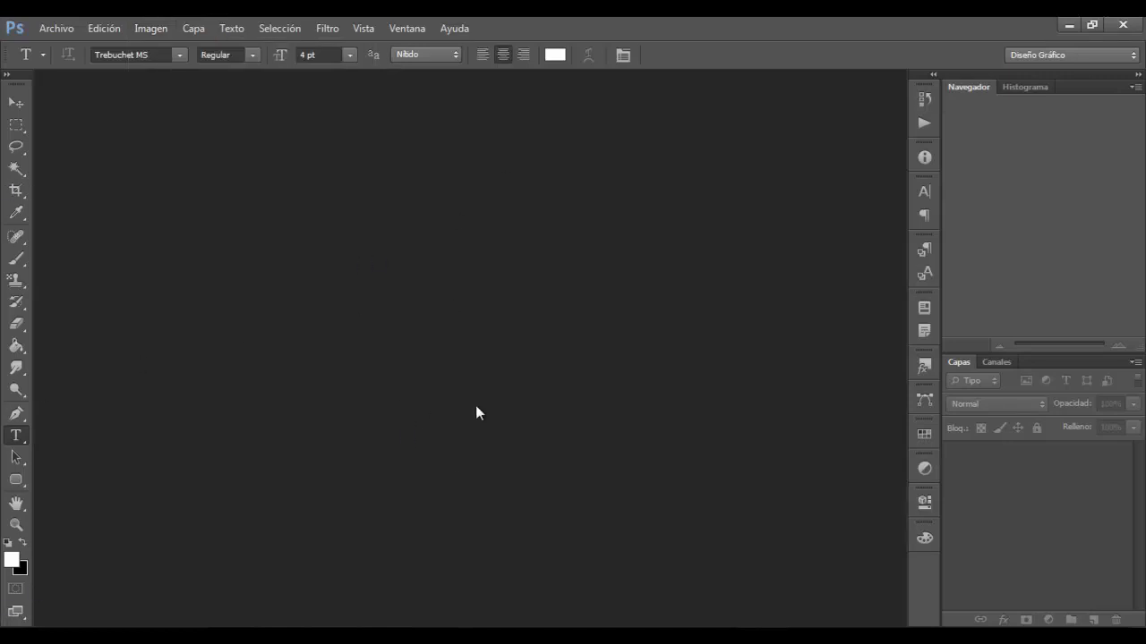
left_click(27, 101)
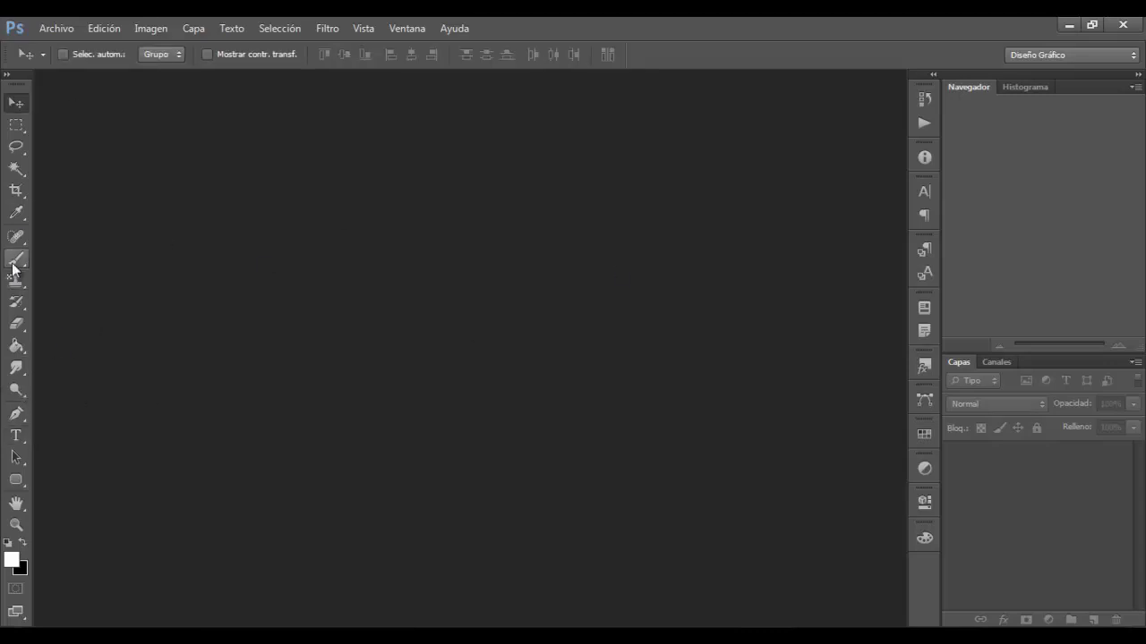
Step: In Archivo > Abrir, navigate to Diseño > Clubes > Europa KoRp and select Sin título-1
left_click(56, 28)
left_click(48, 62)
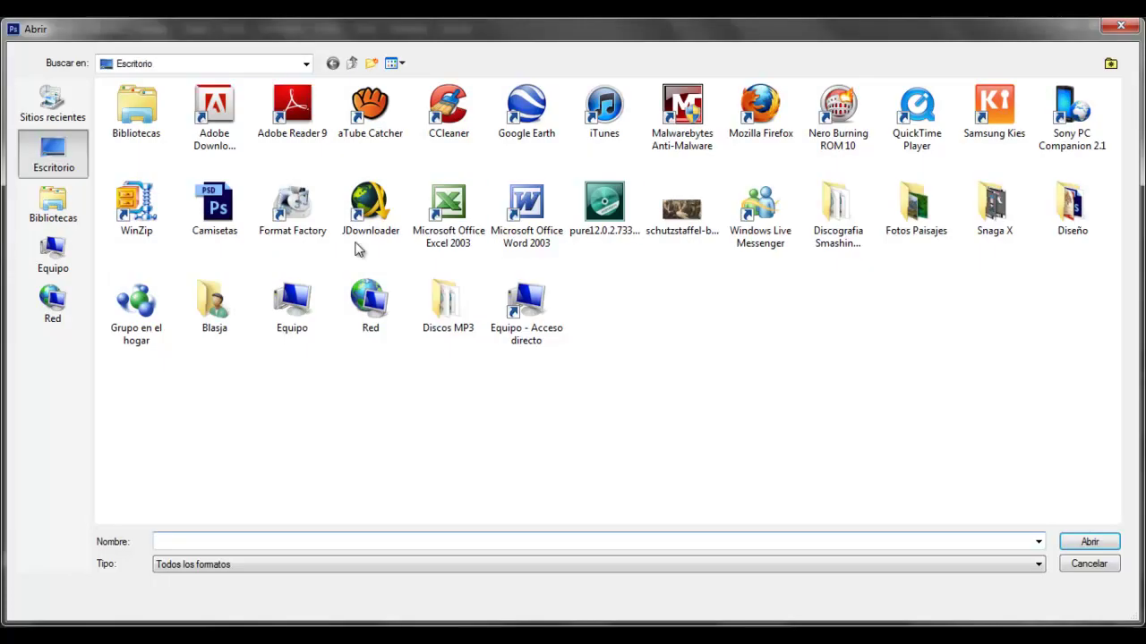
double_click(1088, 215)
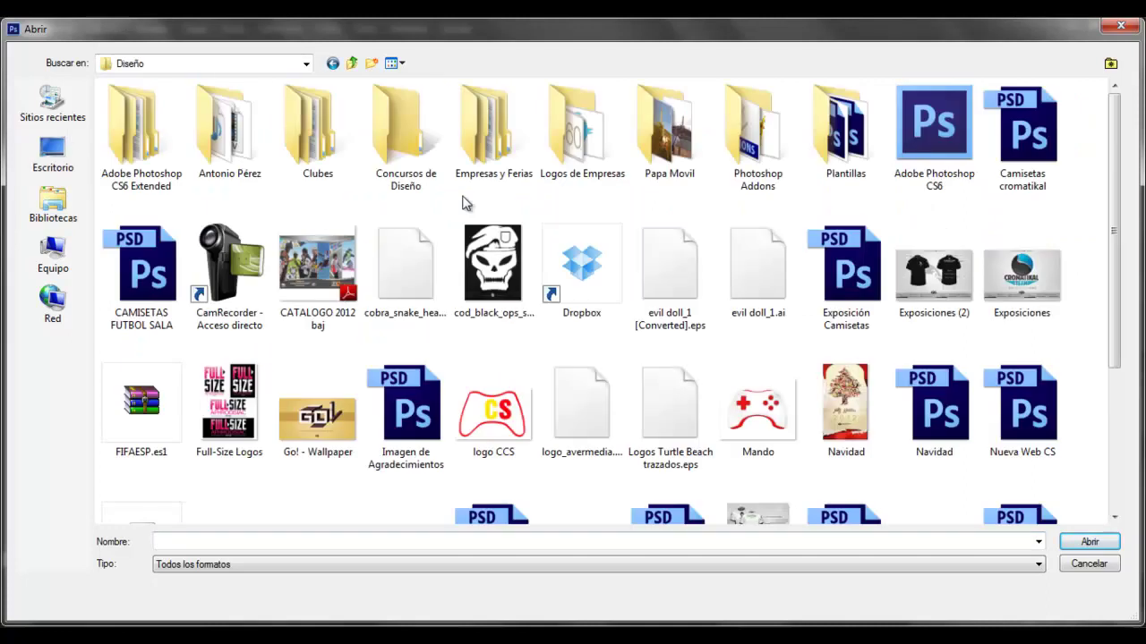
double_click(298, 147)
double_click(223, 134)
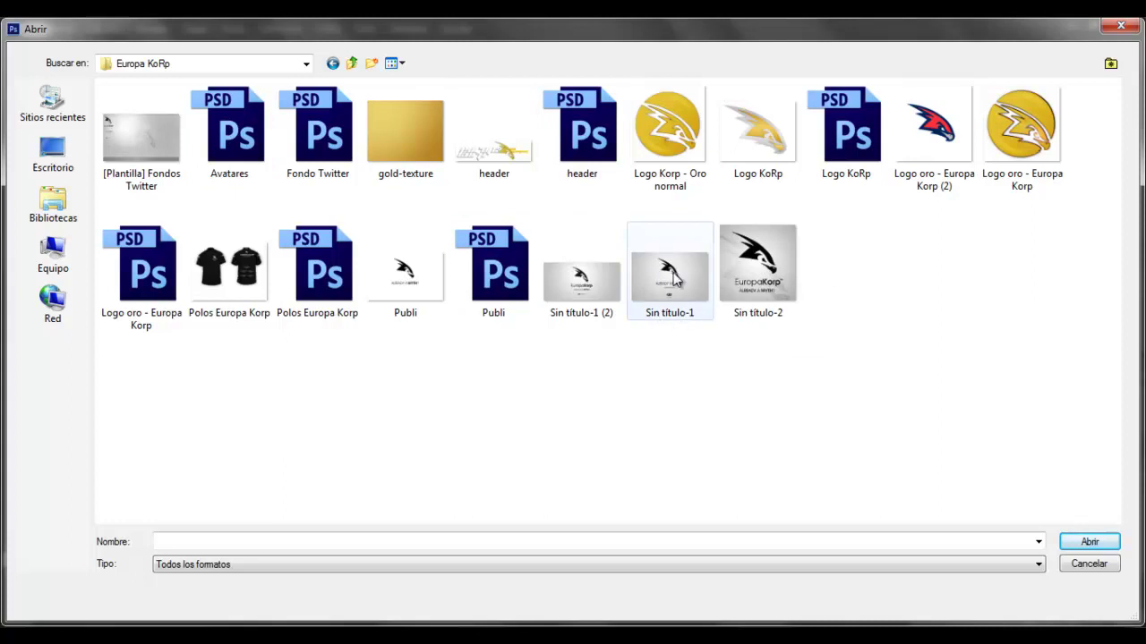
left_click(669, 278)
left_click(622, 281)
Step: Open Sin título-1, close it, then open Sin título-1 (2) through Archivo > Abrir
double_click(636, 282)
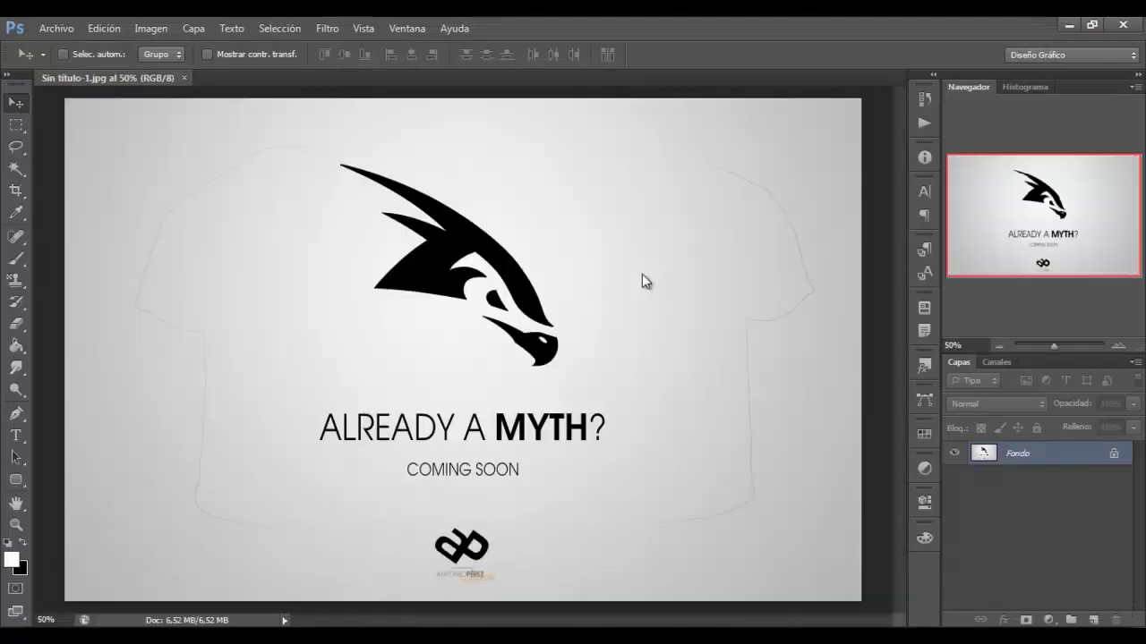
left_click(183, 78)
left_click(55, 28)
left_click(67, 60)
double_click(558, 291)
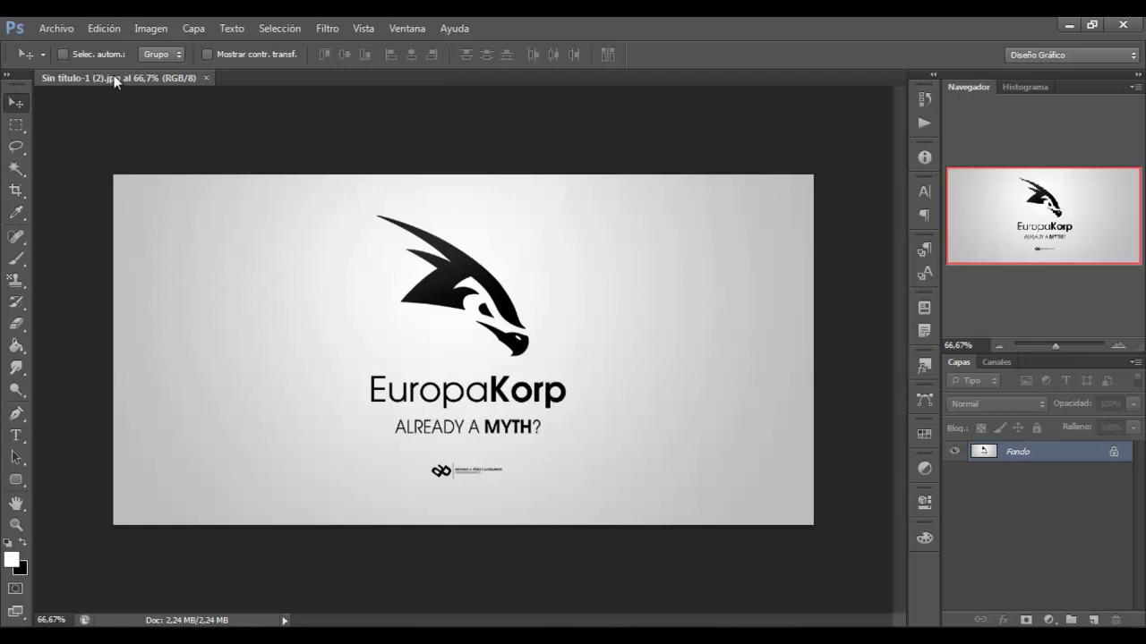
left_click(57, 28)
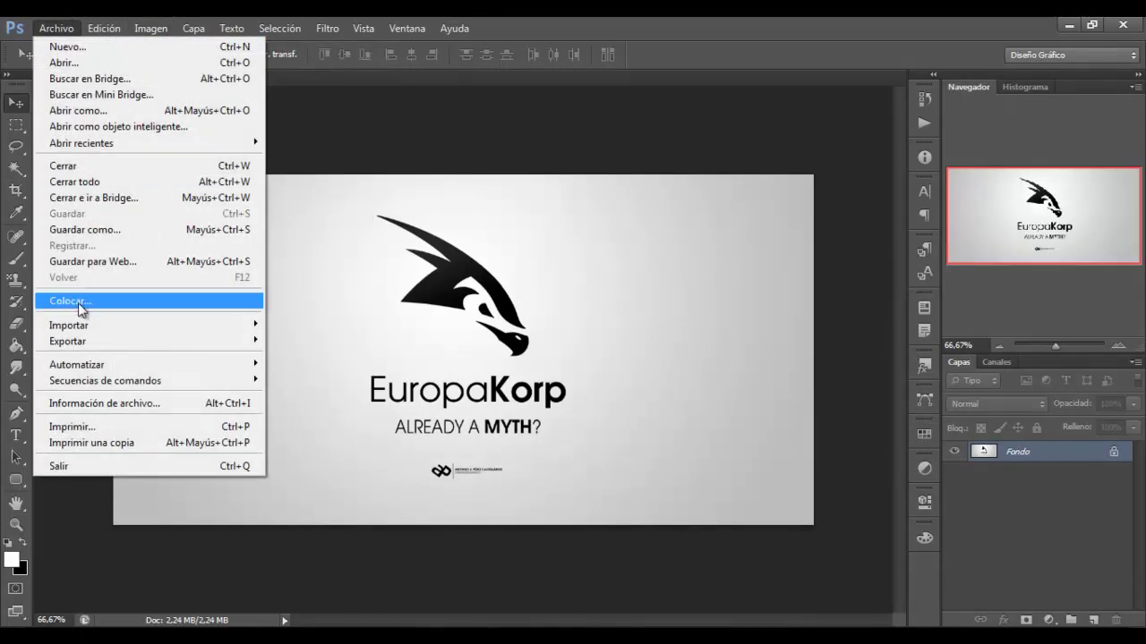
left_click(82, 304)
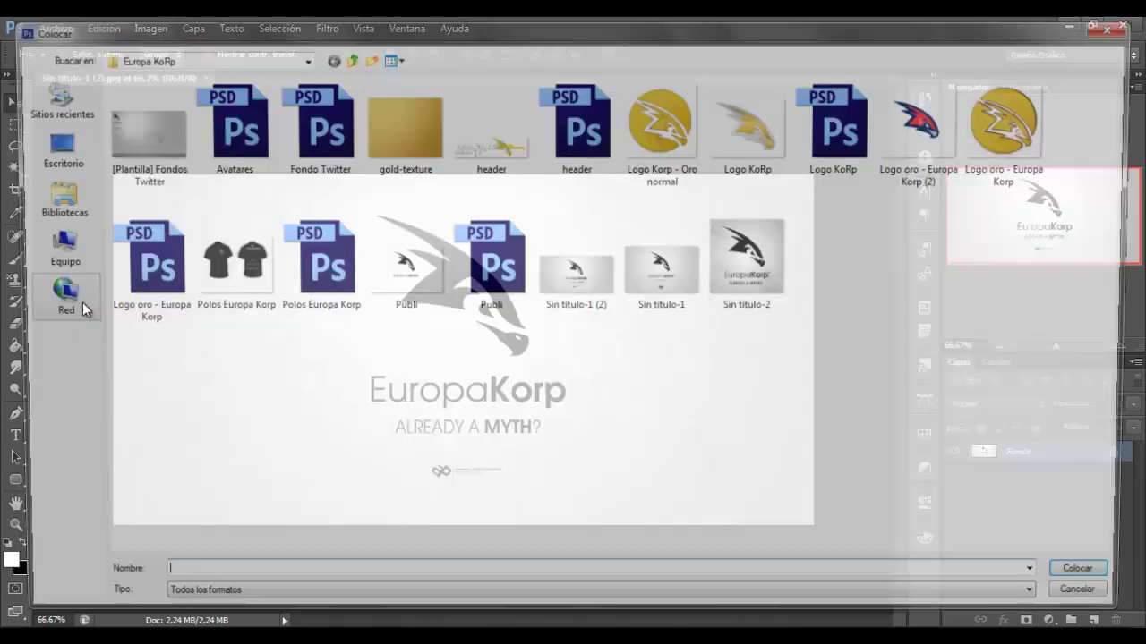
left_click(464, 161)
double_click(509, 134)
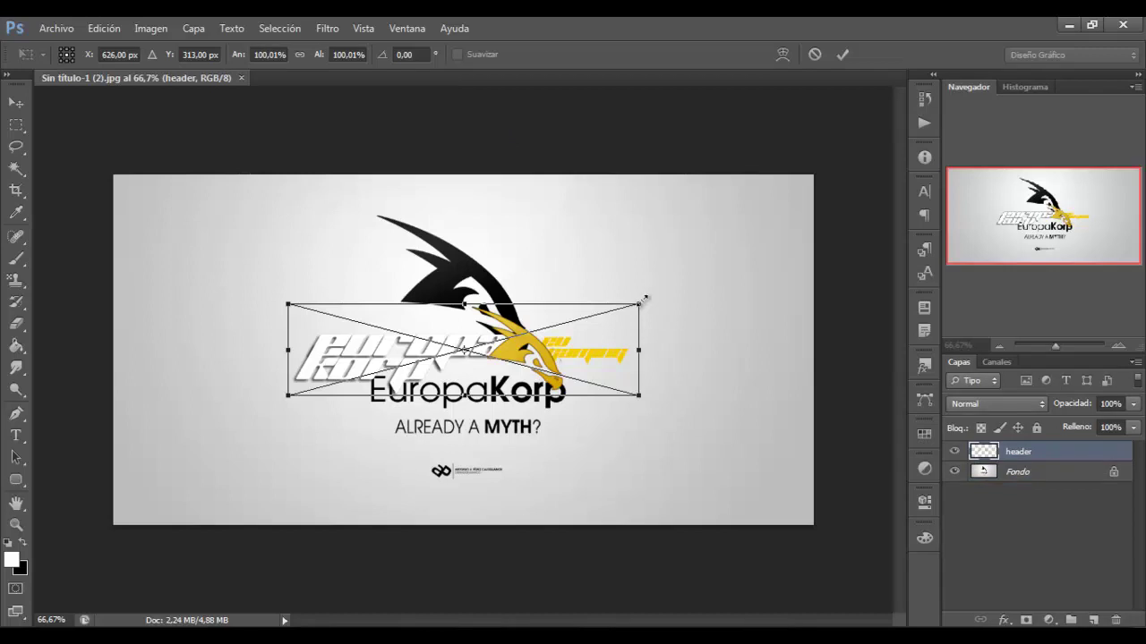
left_click_drag(639, 305, 763, 270)
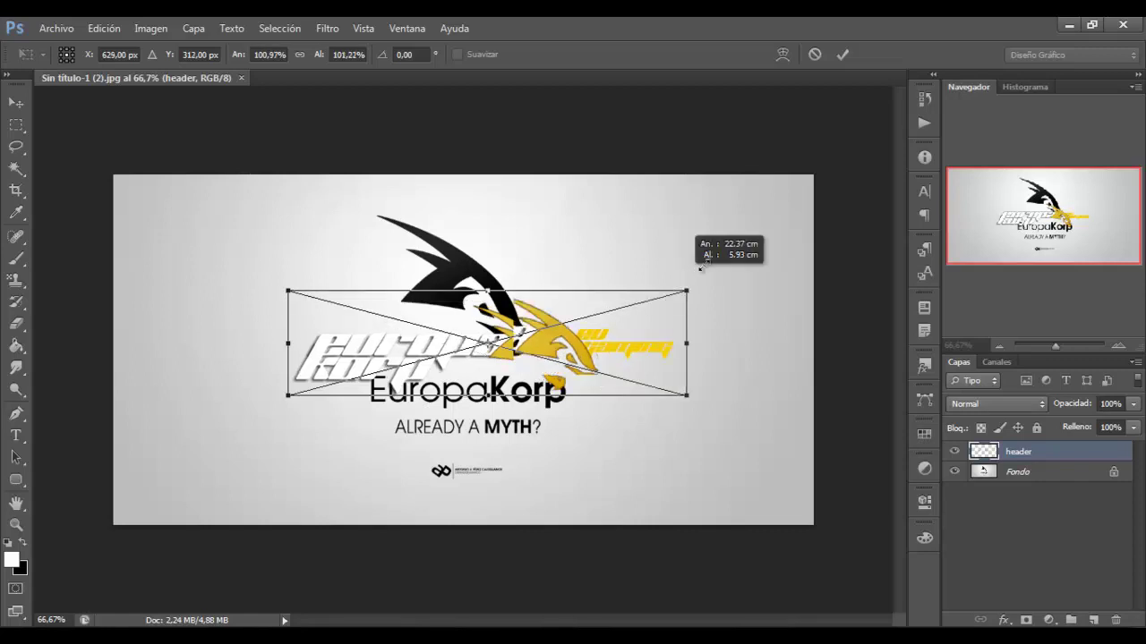
left_click_drag(278, 406, 180, 444)
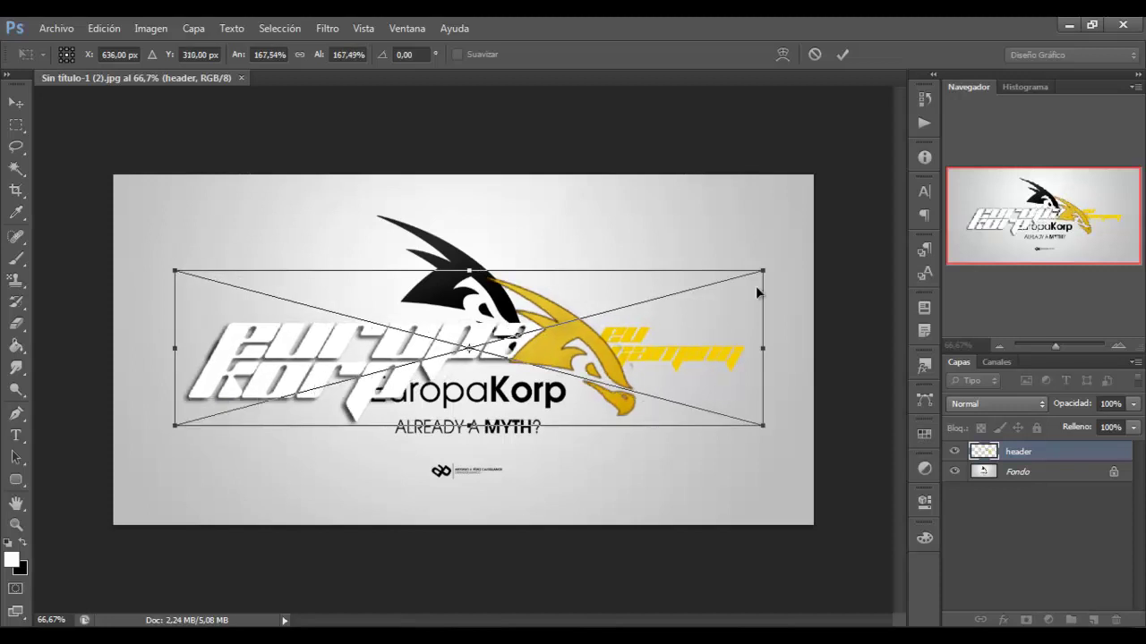
left_click_drag(765, 277, 623, 315)
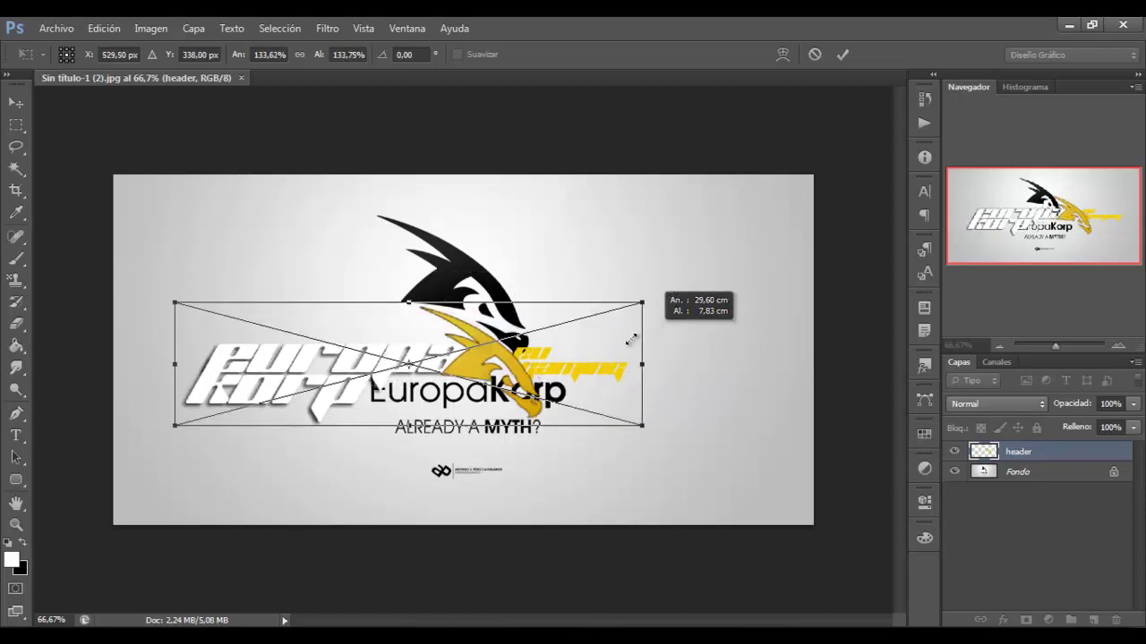
left_click_drag(577, 355, 645, 323)
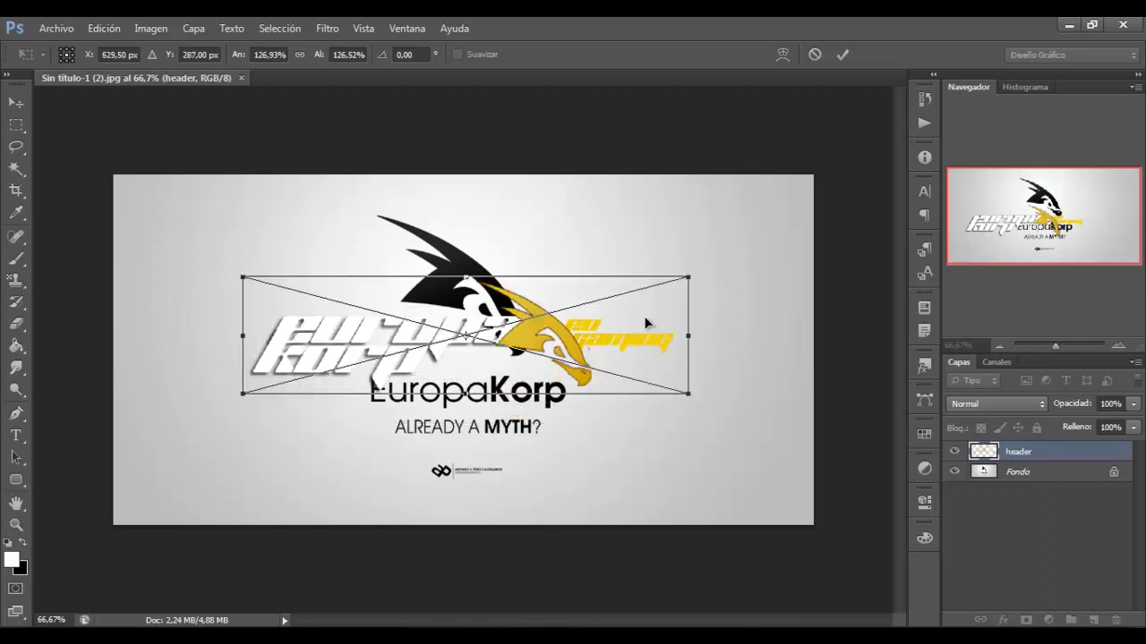
mouse_move(236, 271)
left_mouse_down()
mouse_move(66, 162)
mouse_move(95, 201)
left_mouse_up()
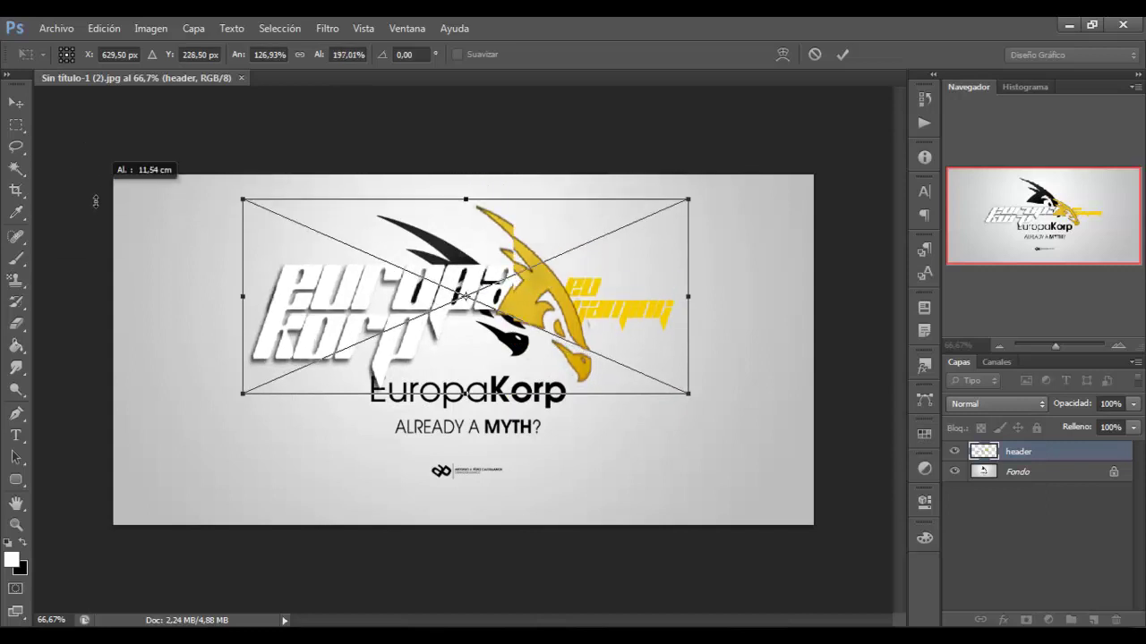
mouse_move(95, 201)
left_mouse_down()
mouse_move(162, 233)
mouse_move(186, 216)
left_mouse_up()
mouse_move(283, 336)
left_mouse_down()
mouse_move(209, 295)
mouse_move(90, 307)
left_mouse_up()
mouse_move(483, 326)
left_mouse_down()
mouse_move(593, 337)
mouse_move(581, 337)
left_mouse_up()
left_click_drag(749, 315, 863, 316)
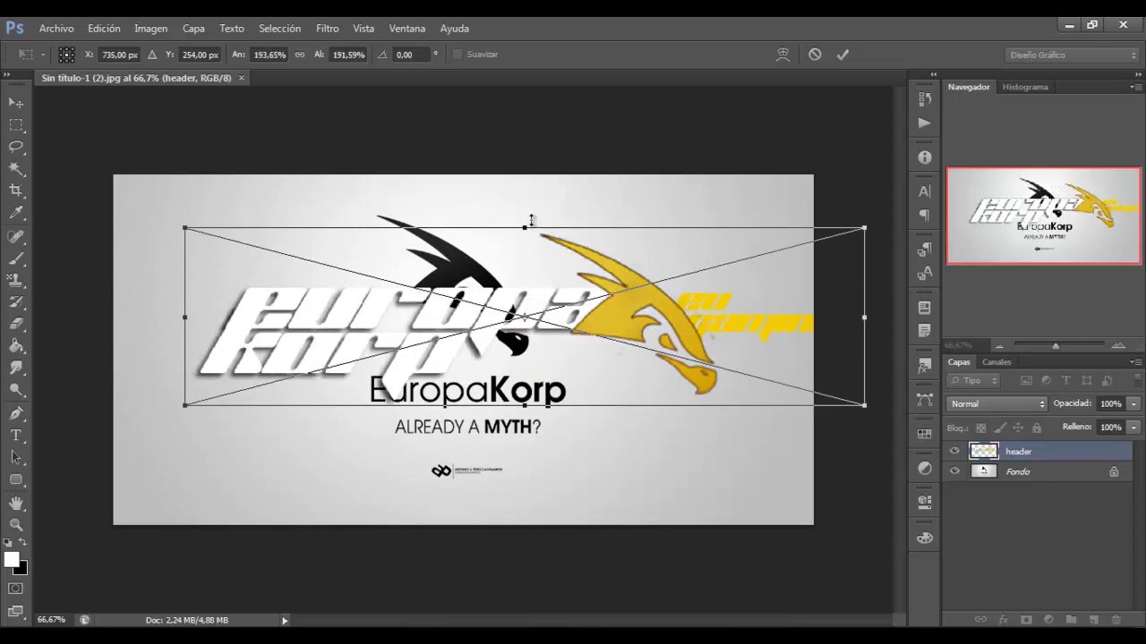
left_click_drag(532, 220, 532, 170)
left_click(814, 53)
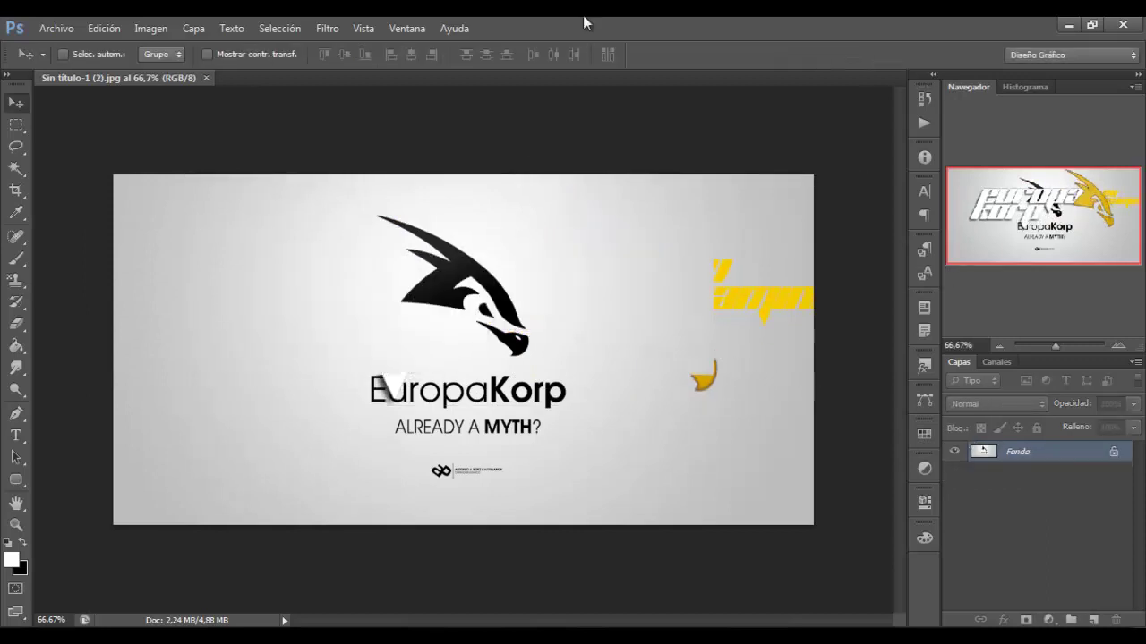
left_click(55, 28)
left_click(77, 296)
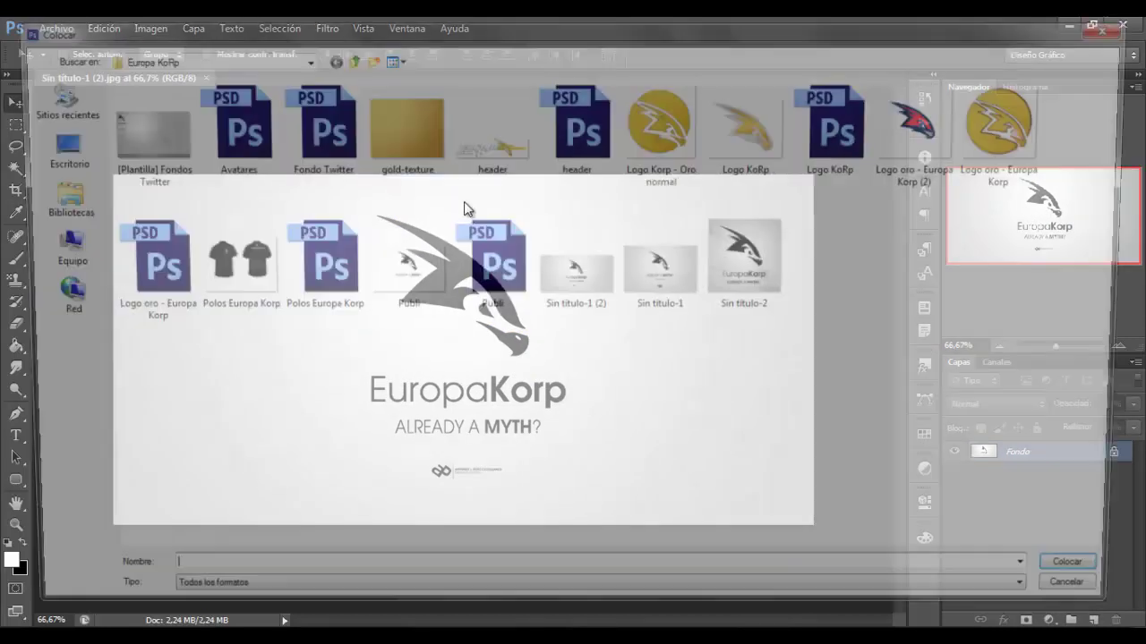
left_click(552, 151)
double_click(505, 145)
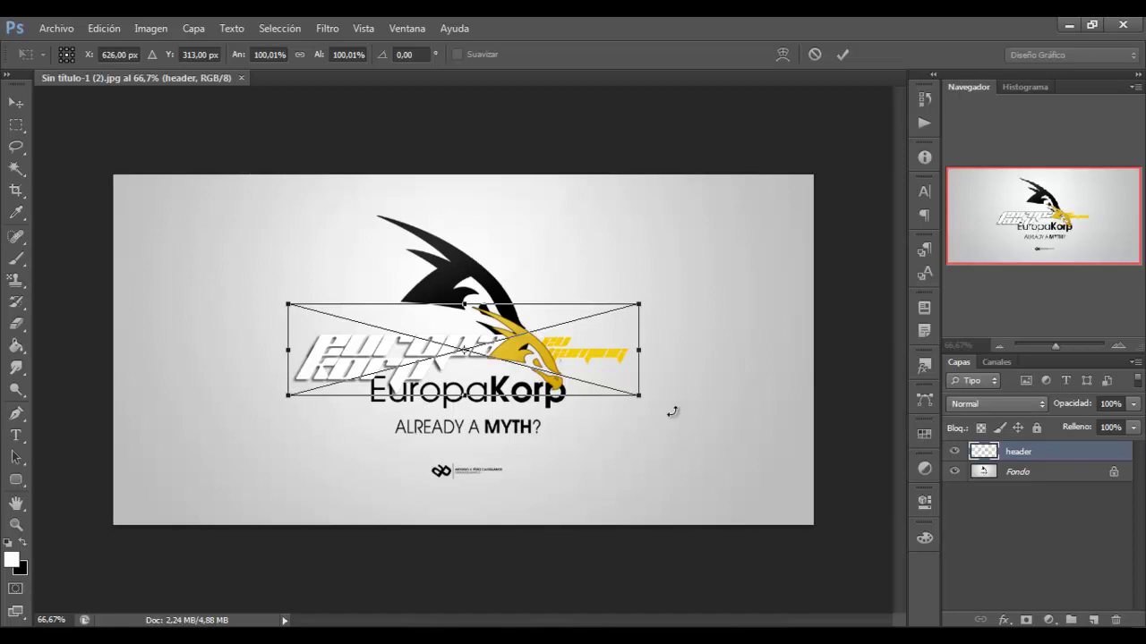
left_click_drag(639, 305, 811, 193)
left_click_drag(282, 250, 157, 219)
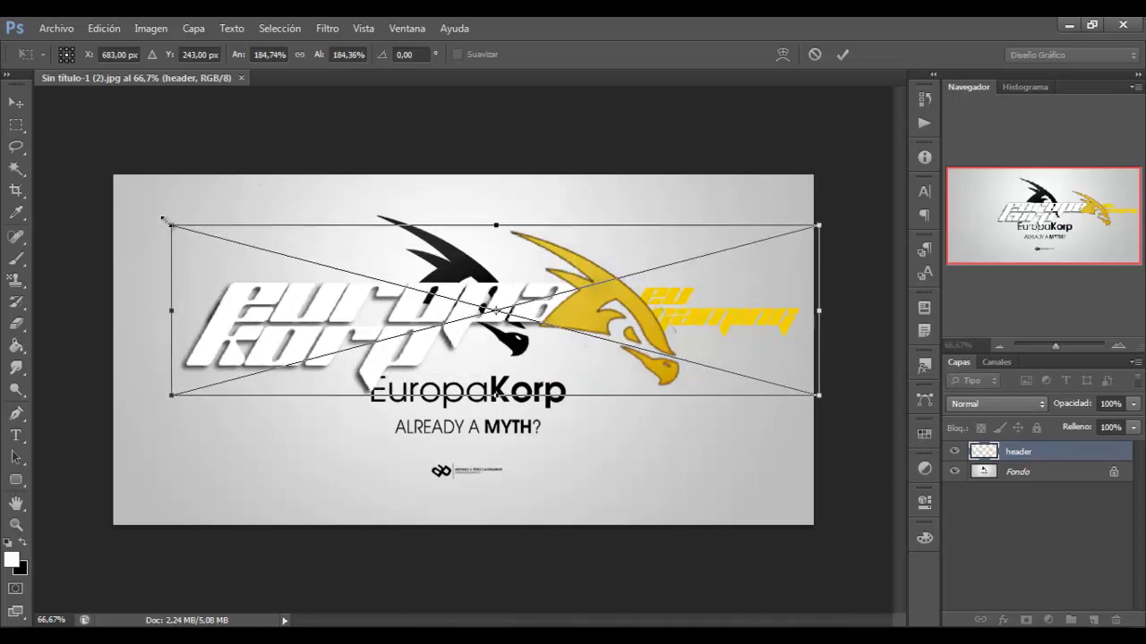
left_click_drag(695, 277, 656, 281)
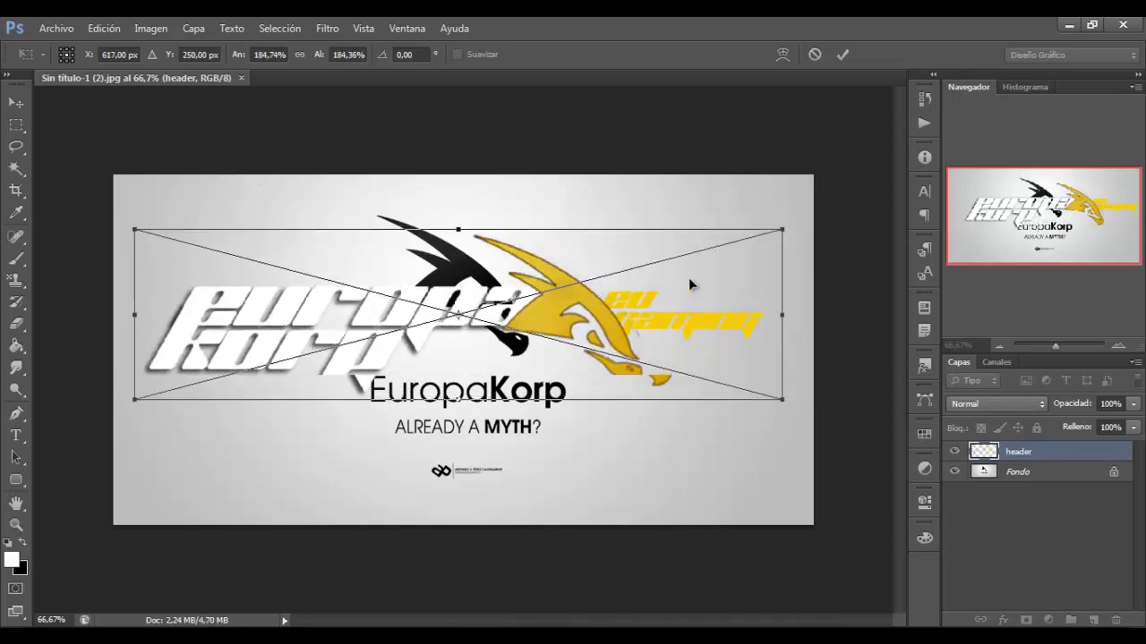
left_click(814, 55)
left_click(115, 26)
mouse_move(159, 46)
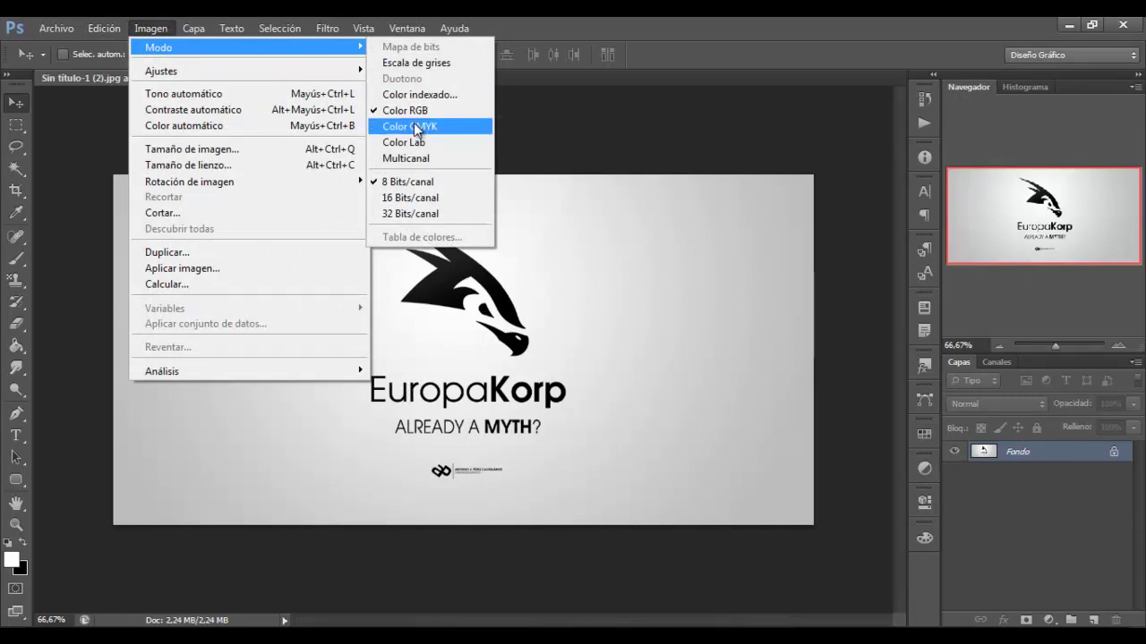
left_click(413, 125)
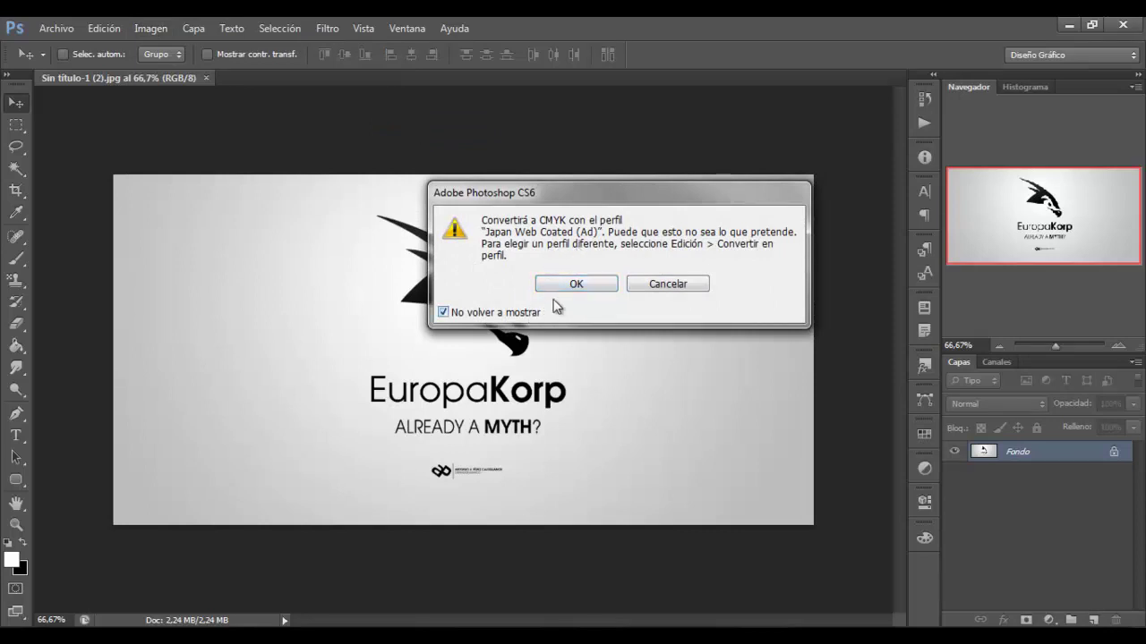
left_click(575, 284)
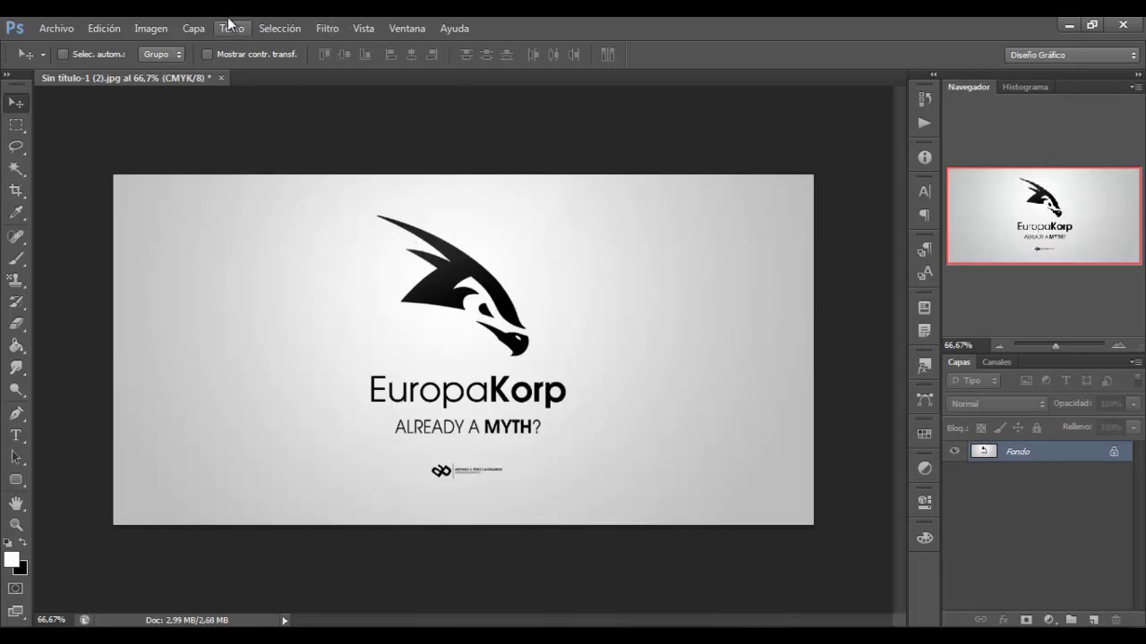
left_click(202, 30)
mouse_move(150, 28)
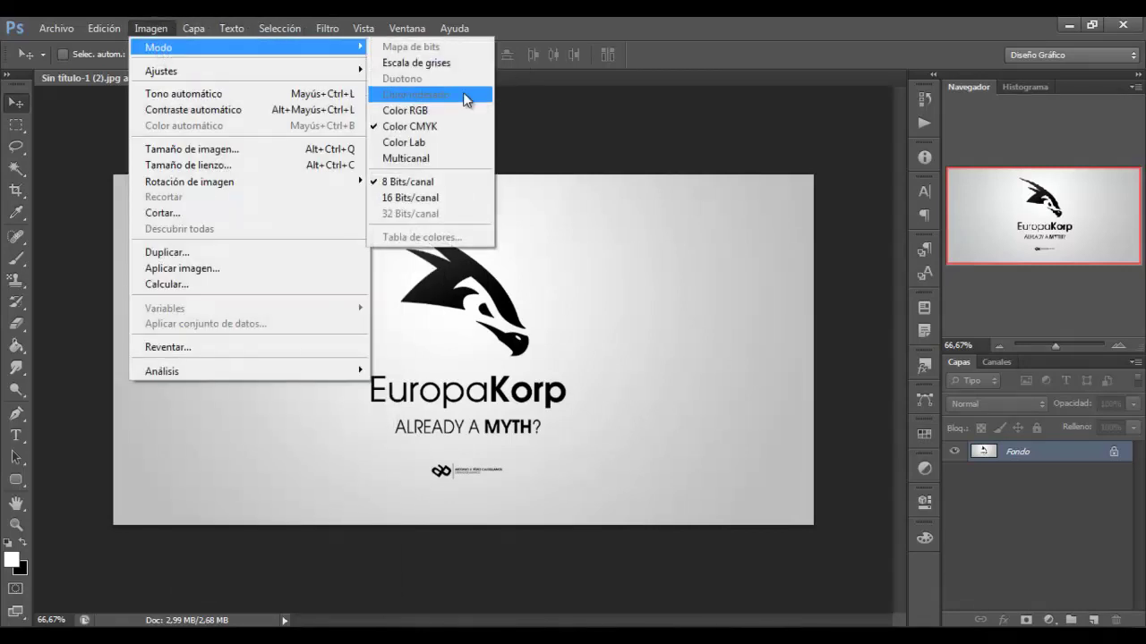
left_click(461, 111)
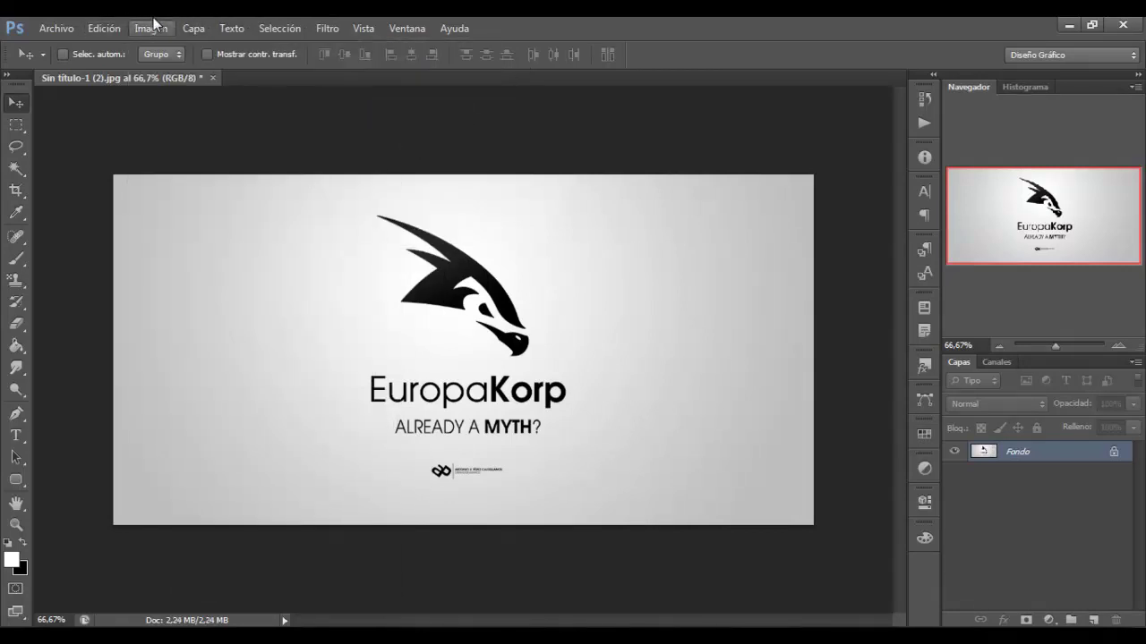
left_click(148, 27)
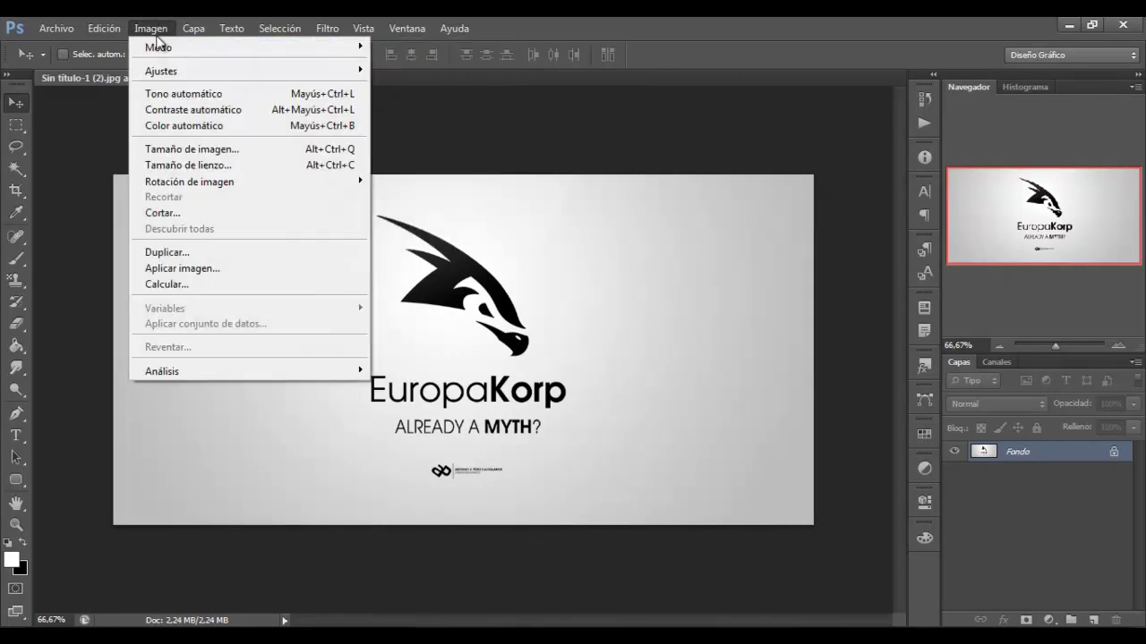
mouse_move(161, 70)
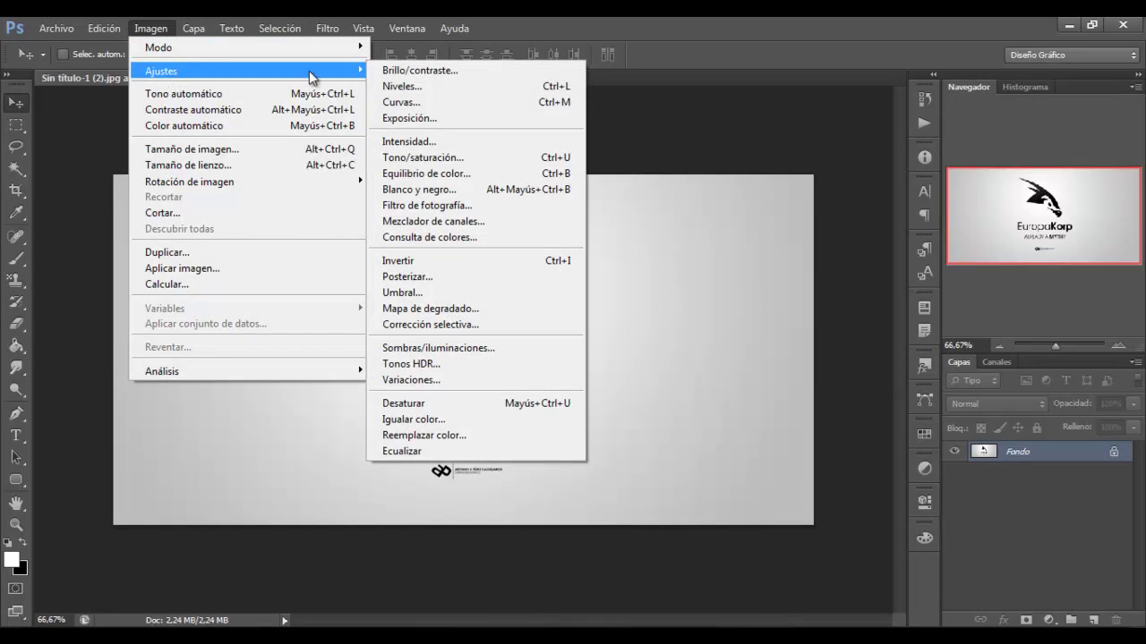
Step: Preview lower brightness and contrast values on the logo, comparing before and after
left_click(421, 71)
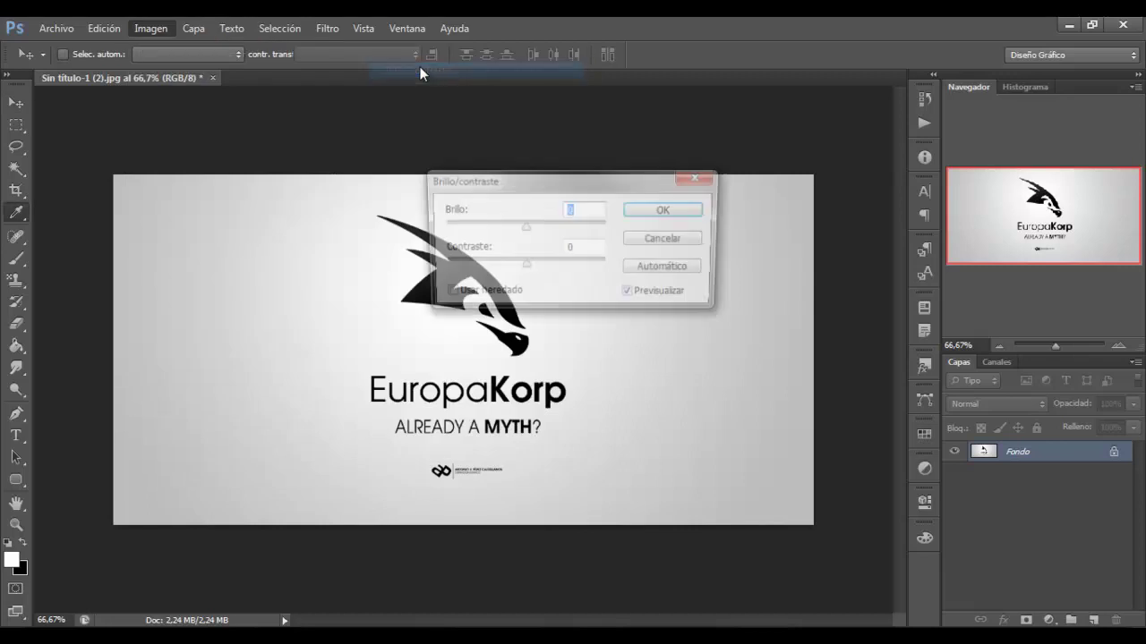
left_click_drag(521, 180, 703, 119)
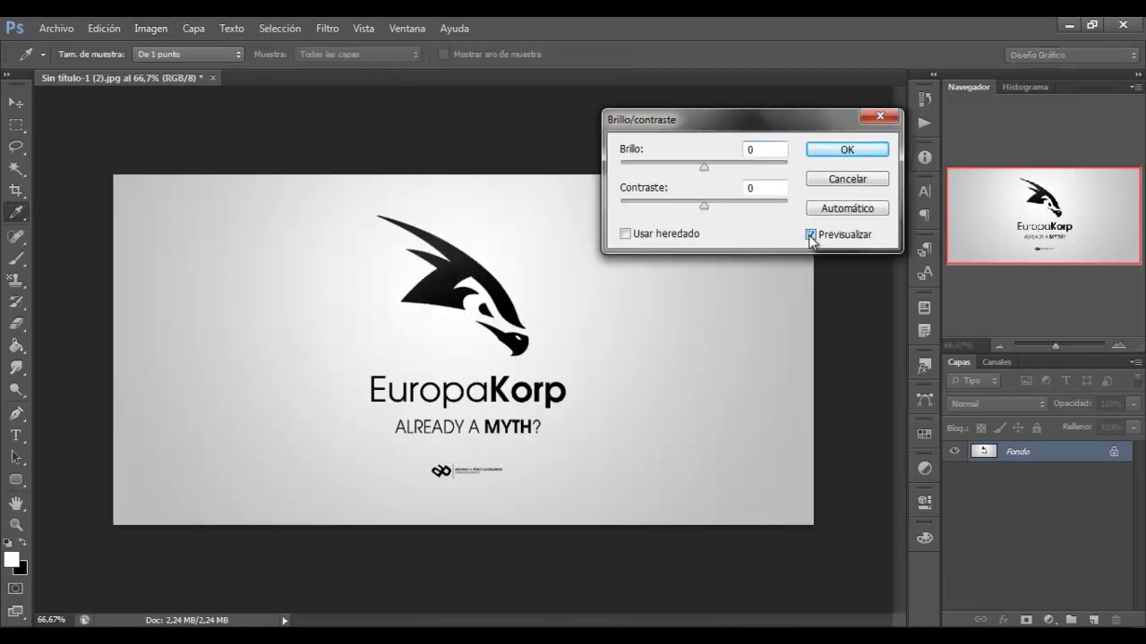
left_click_drag(705, 169, 668, 167)
mouse_move(705, 205)
left_mouse_down()
mouse_move(745, 207)
mouse_move(613, 207)
left_mouse_up()
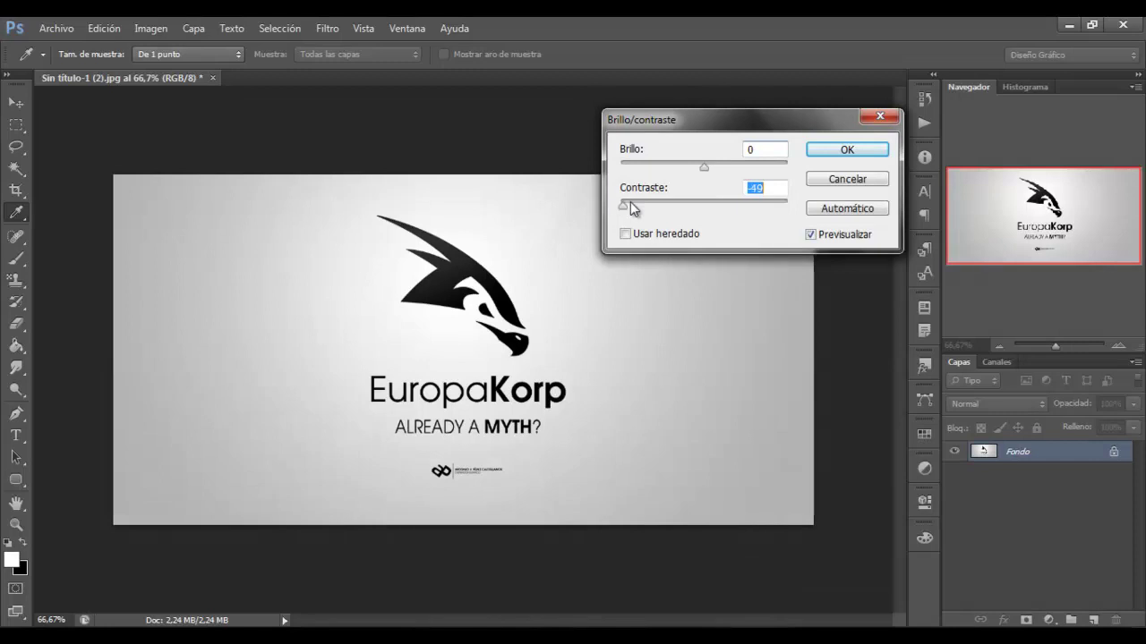
left_click(810, 235)
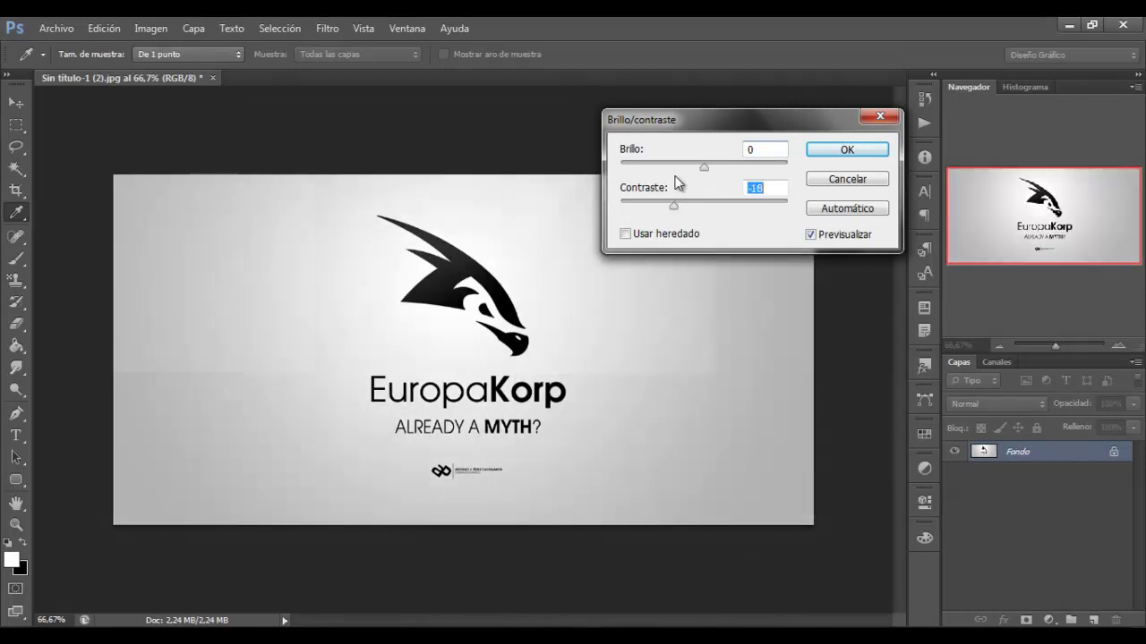
Step: Cancel the Brillo/contraste changes and reopen the dialog at 0/0
left_click(880, 116)
key("v")
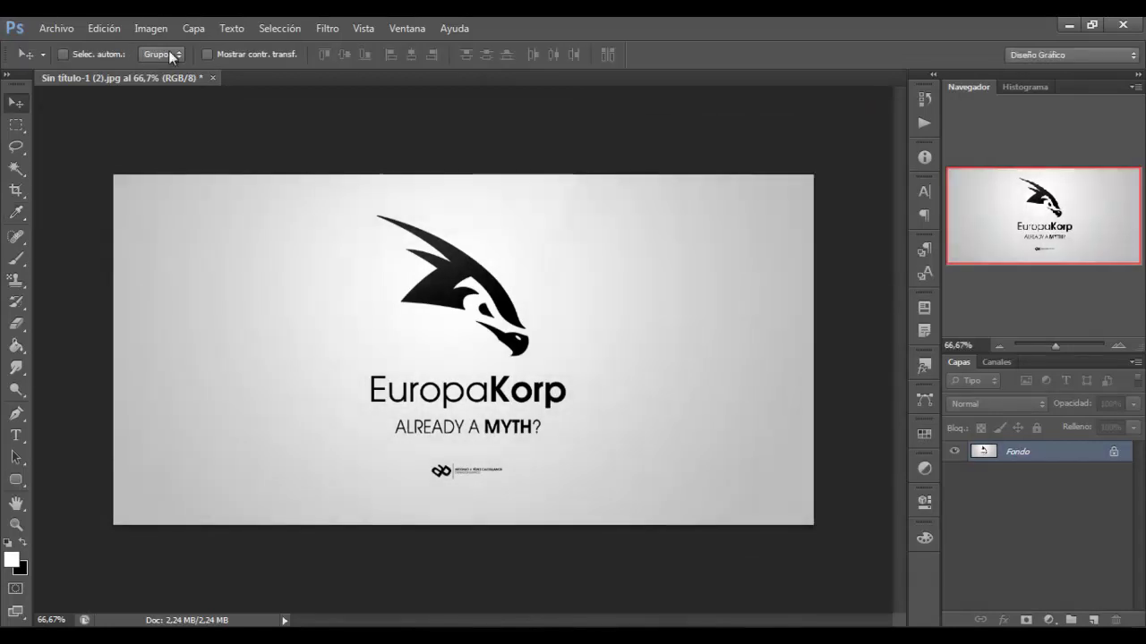
left_click(160, 21)
mouse_move(249, 71)
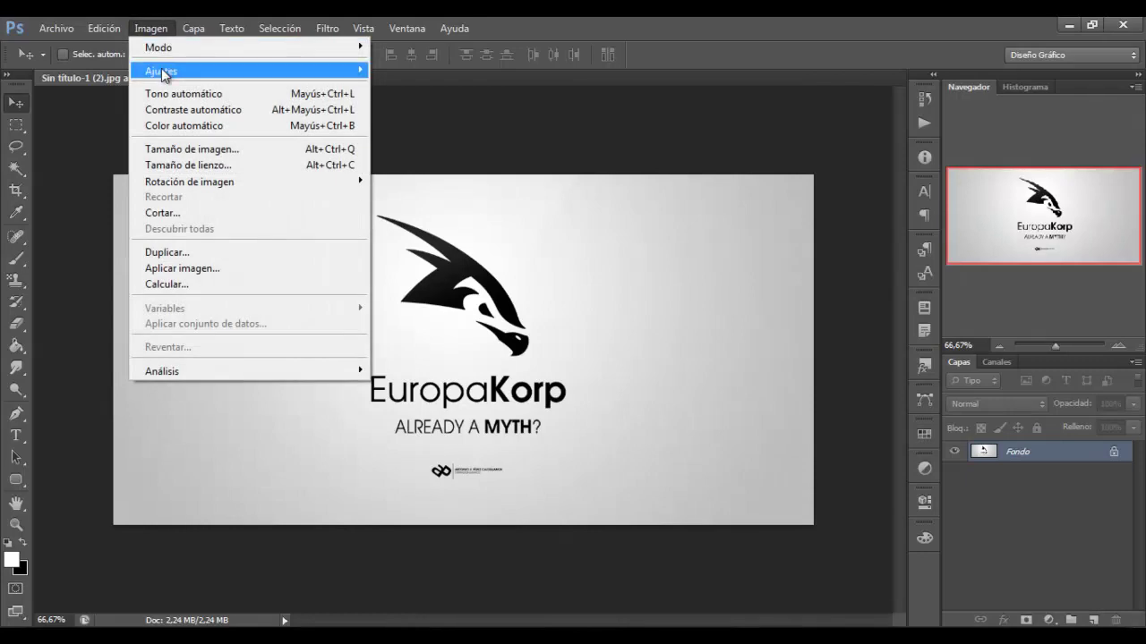
left_click(388, 71)
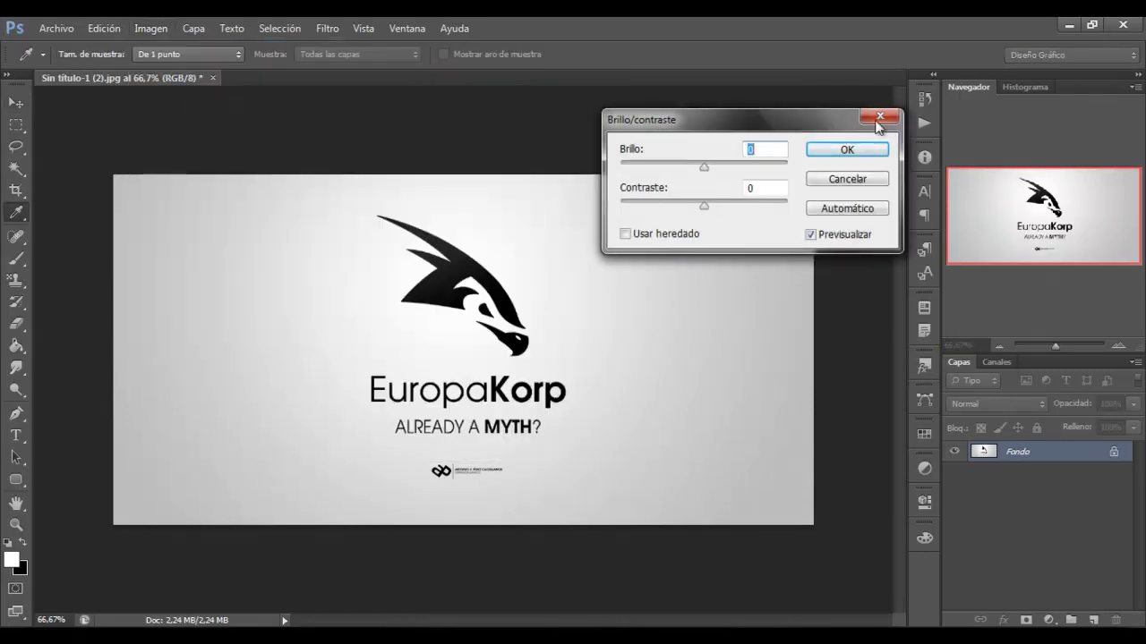
left_click(880, 115)
Step: Preview RGB Levels: raise the black input, set gamma 1,29, and keep highlights at 255
key("v")
left_click(154, 26)
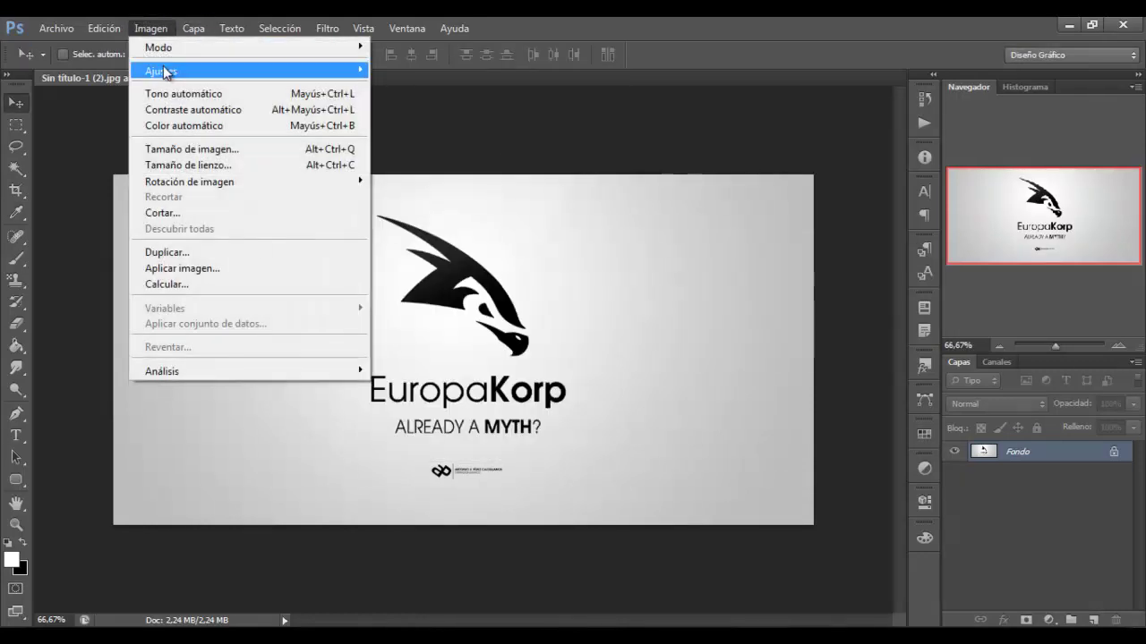
left_click(431, 83)
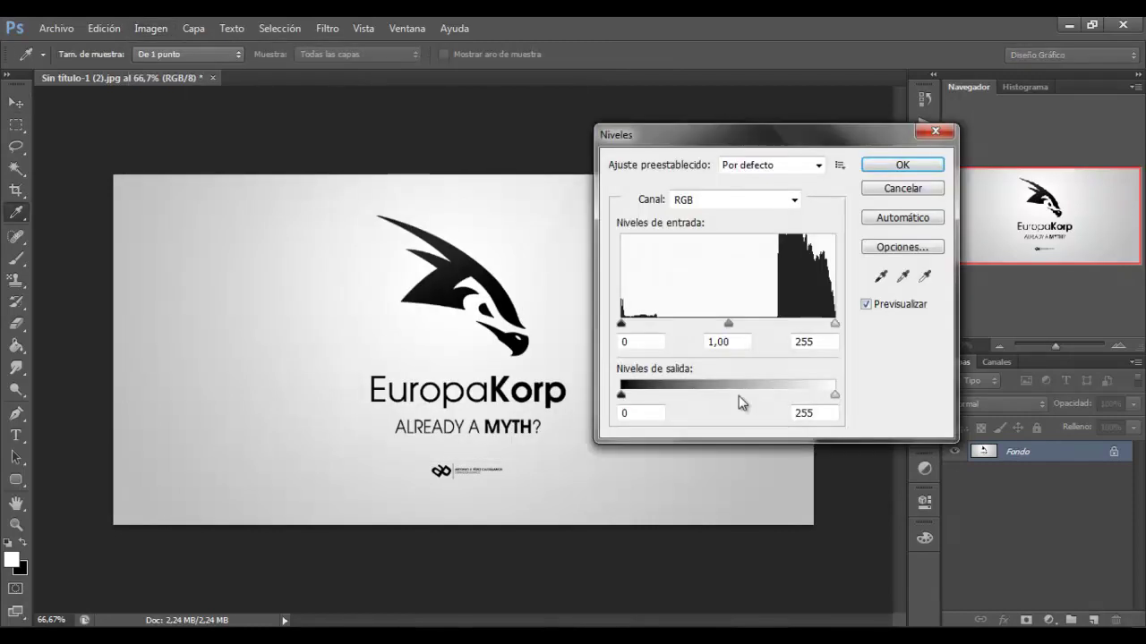
mouse_move(622, 324)
left_mouse_down()
mouse_move(749, 324)
mouse_move(626, 324)
mouse_move(641, 328)
left_mouse_up()
mouse_move(736, 324)
left_mouse_down()
mouse_move(672, 324)
mouse_move(715, 324)
left_mouse_up()
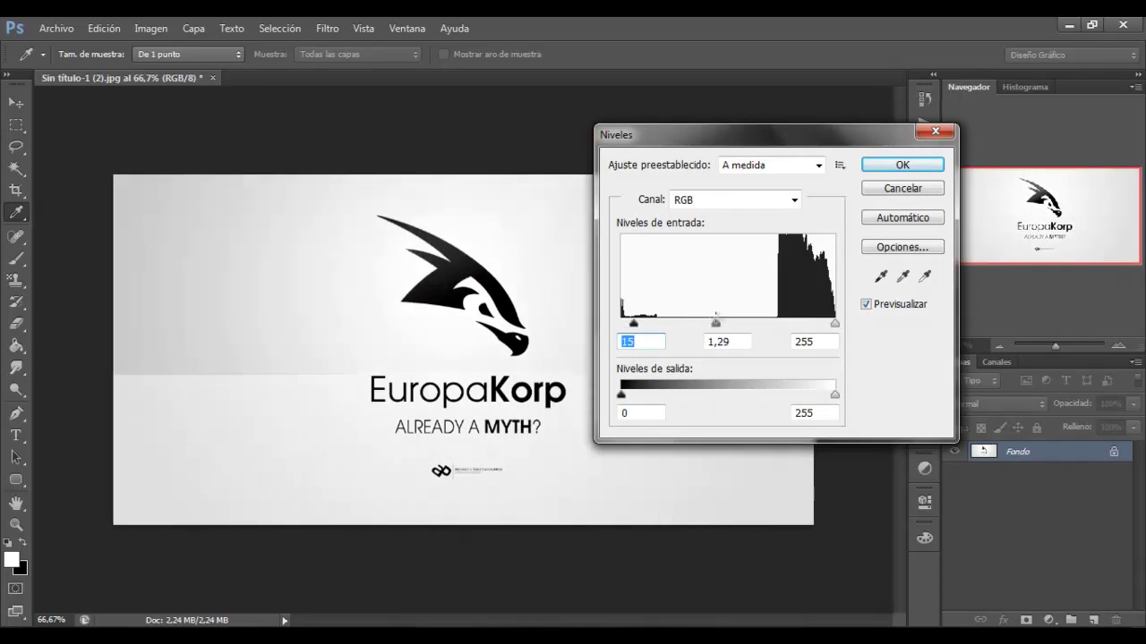
mouse_move(825, 329)
left_mouse_down()
mouse_move(775, 325)
mouse_move(952, 337)
left_mouse_up()
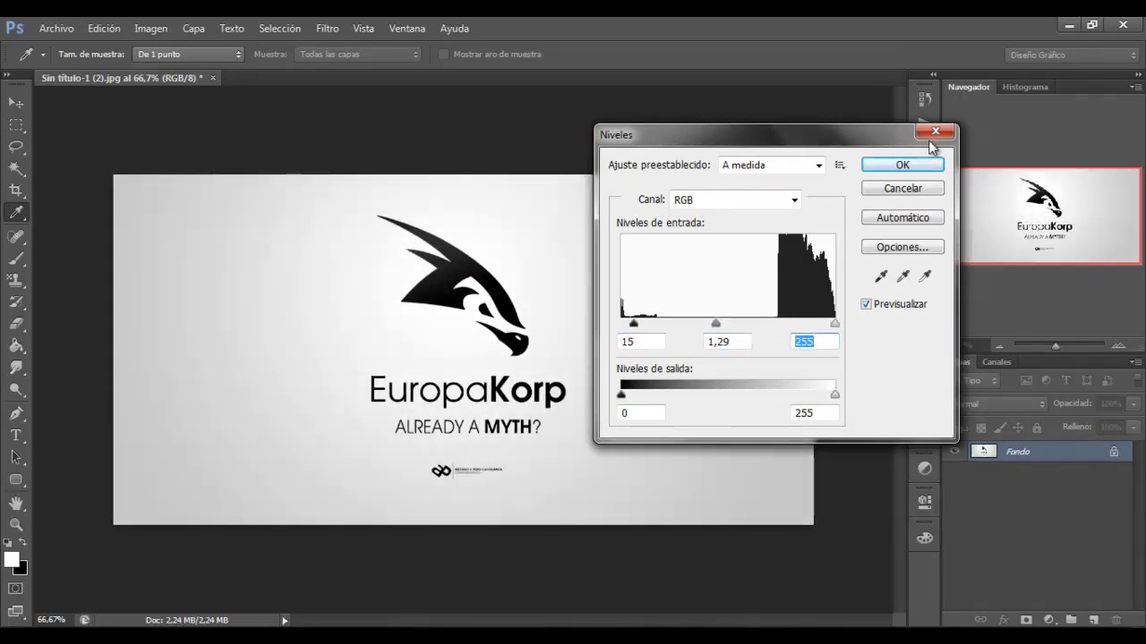
Step: On the Rojo channel, move the black and white inputs to tint the logo, then enter 2
left_click(793, 200)
left_click(786, 224)
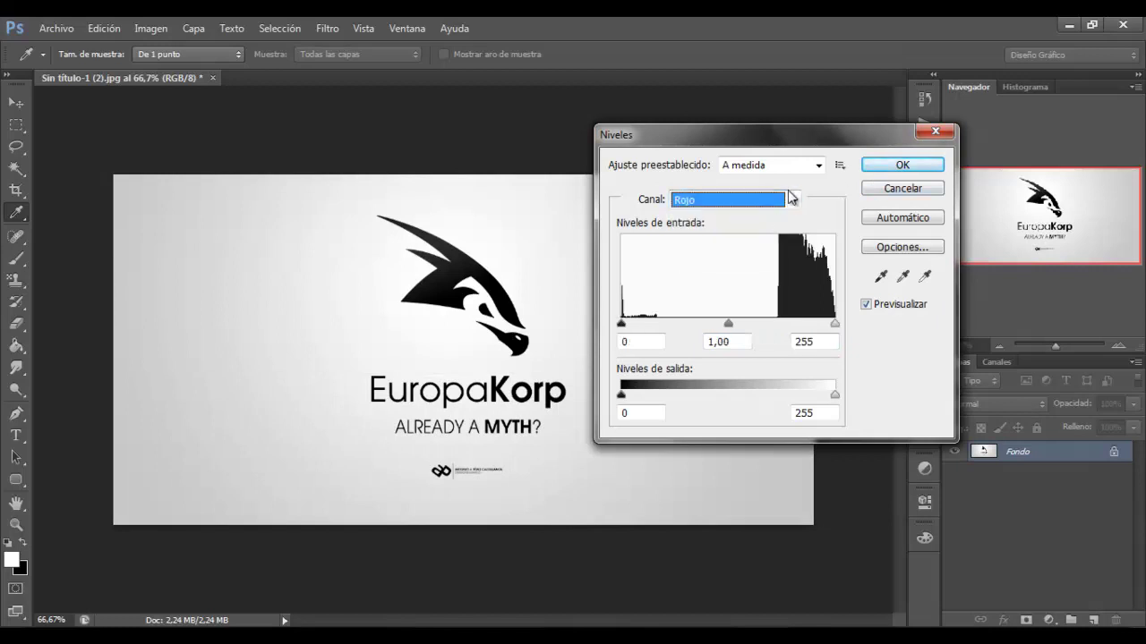
mouse_move(621, 323)
left_mouse_down()
mouse_move(742, 323)
mouse_move(684, 323)
mouse_move(797, 339)
mouse_move(774, 324)
left_mouse_up()
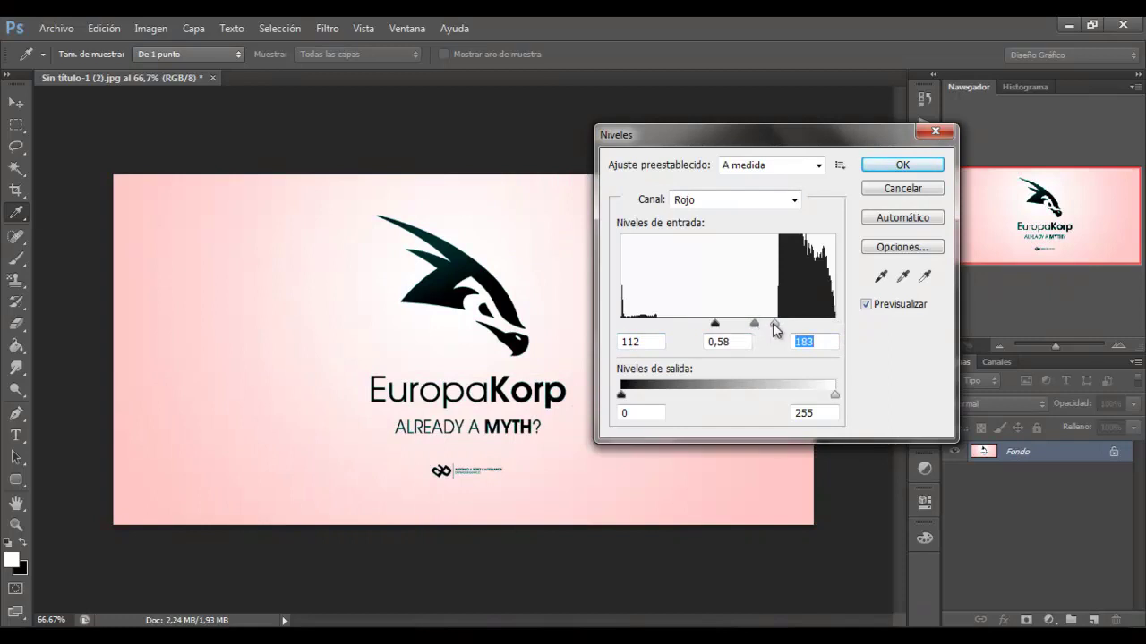
left_click_drag(775, 324, 832, 324)
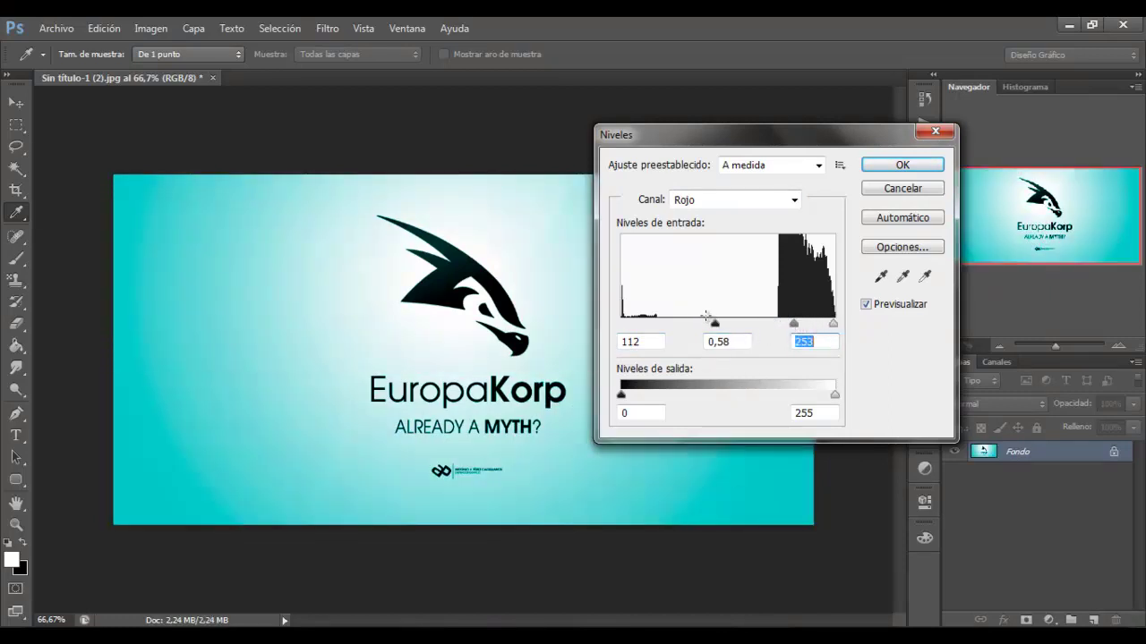
left_click_drag(715, 324, 721, 323)
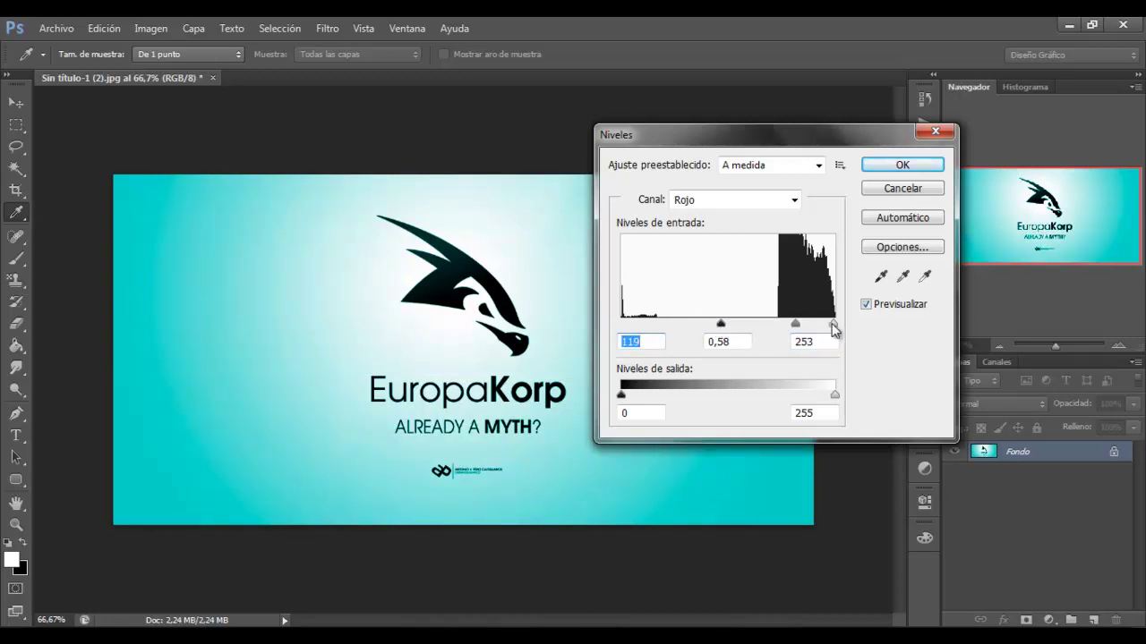
left_click_drag(831, 324, 669, 323)
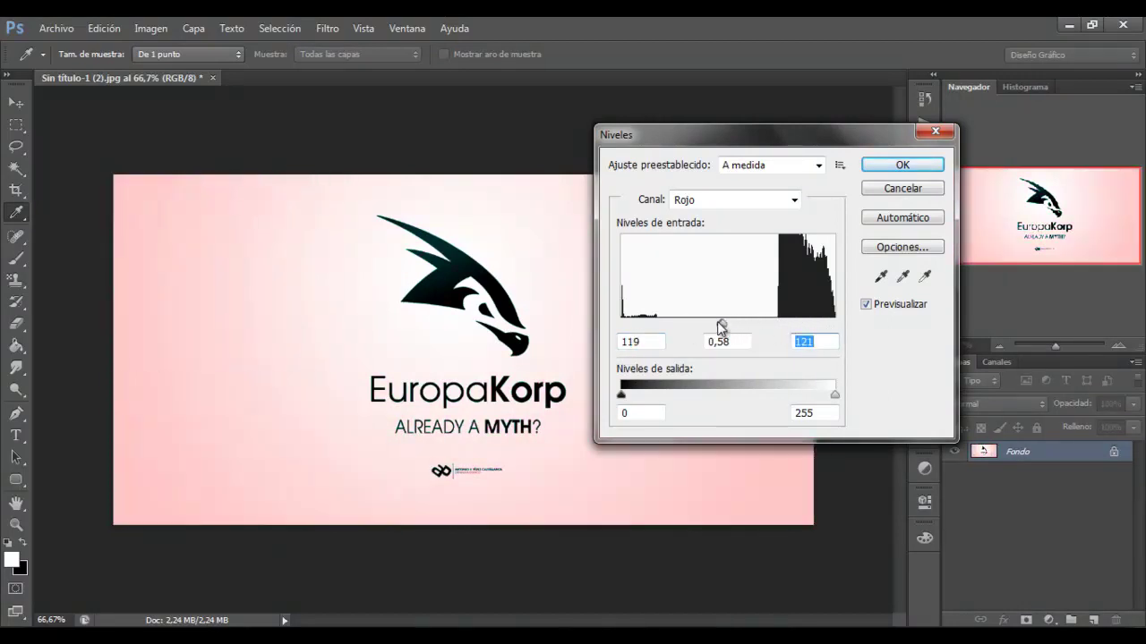
key("Tab")
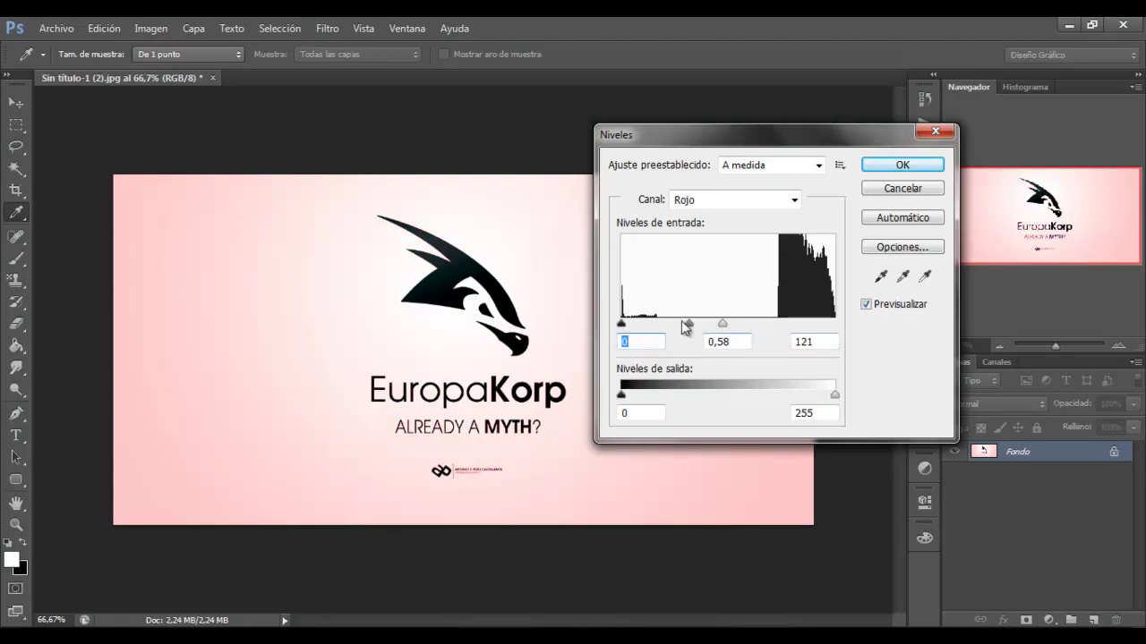
key("Tab")
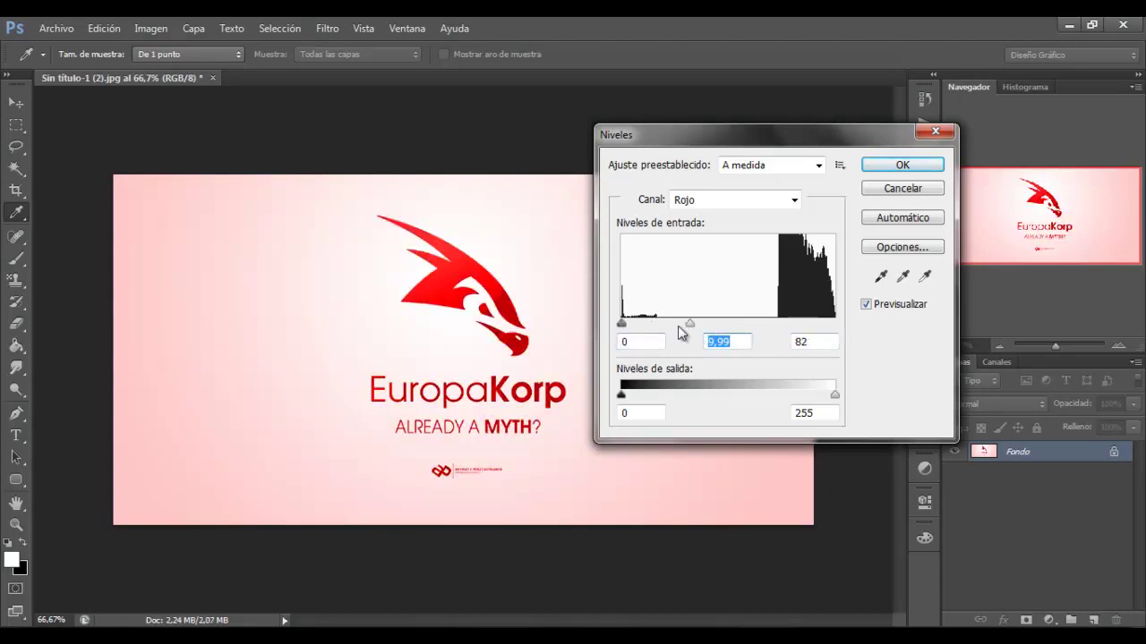
key("Tab")
type("2")
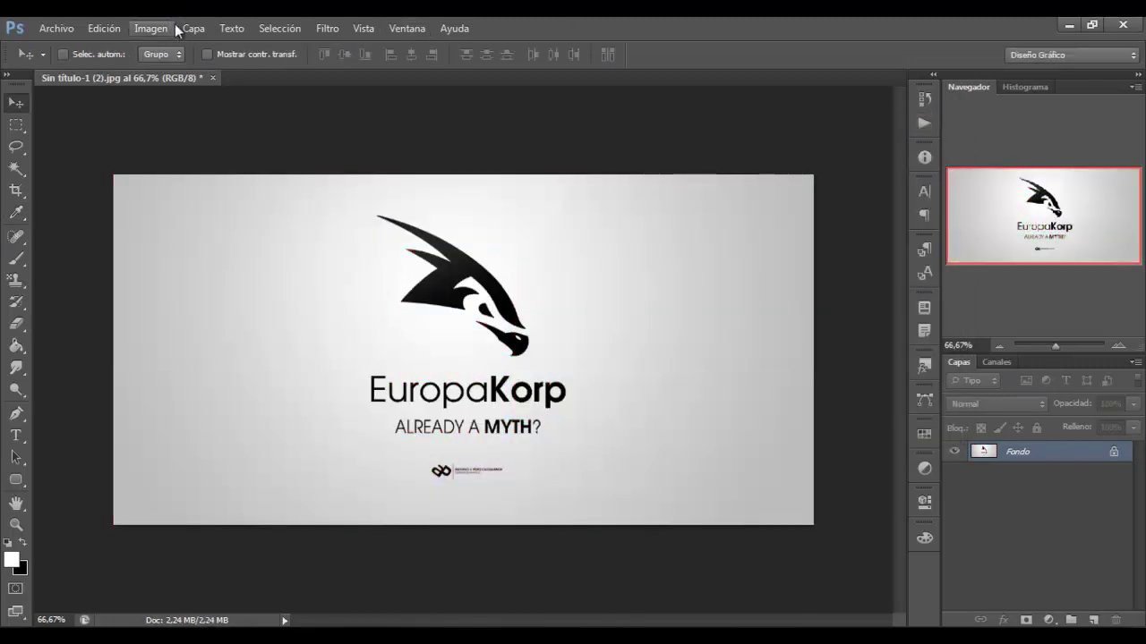
Step: Bend the Curvas curve into a steep S for contrast, then discard it and reopen Imagen
left_click(175, 24)
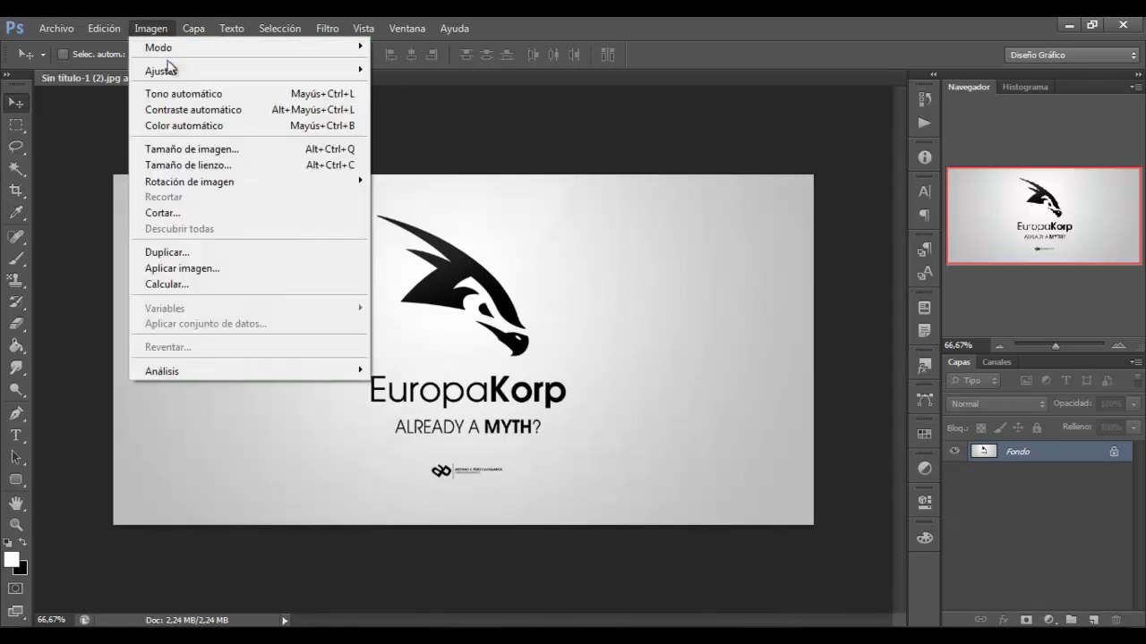
mouse_move(162, 71)
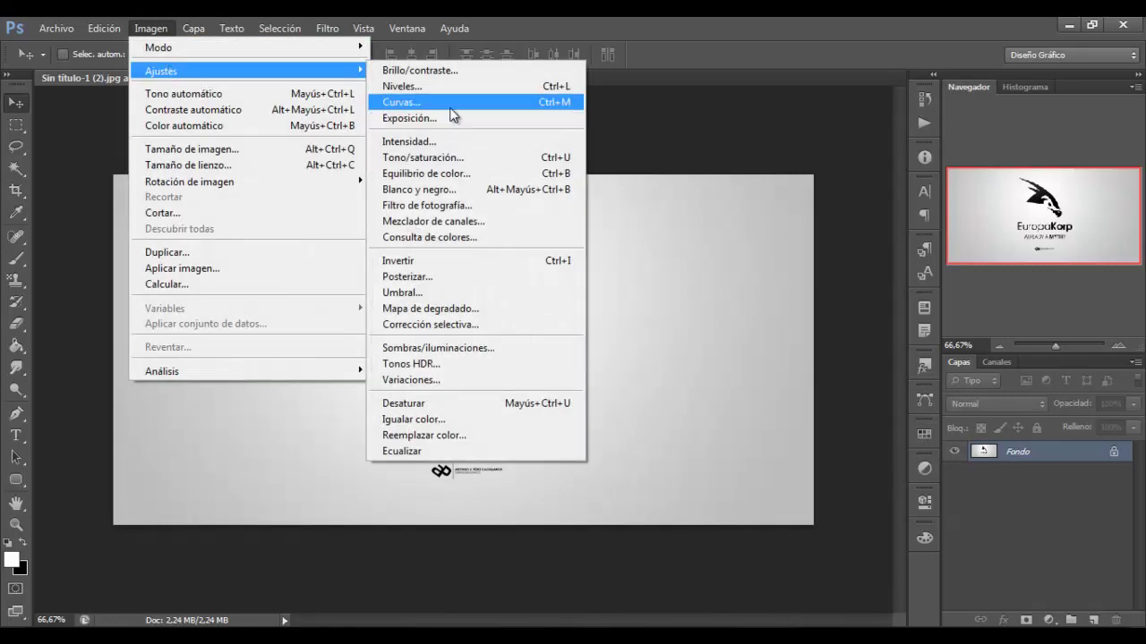
left_click(452, 113)
mouse_move(717, 312)
left_mouse_down()
mouse_move(711, 288)
mouse_move(686, 320)
mouse_move(730, 260)
mouse_move(750, 367)
mouse_move(749, 347)
left_mouse_up()
mouse_move(788, 309)
left_mouse_down()
mouse_move(799, 375)
mouse_move(767, 335)
mouse_move(749, 357)
mouse_move(760, 303)
left_mouse_up()
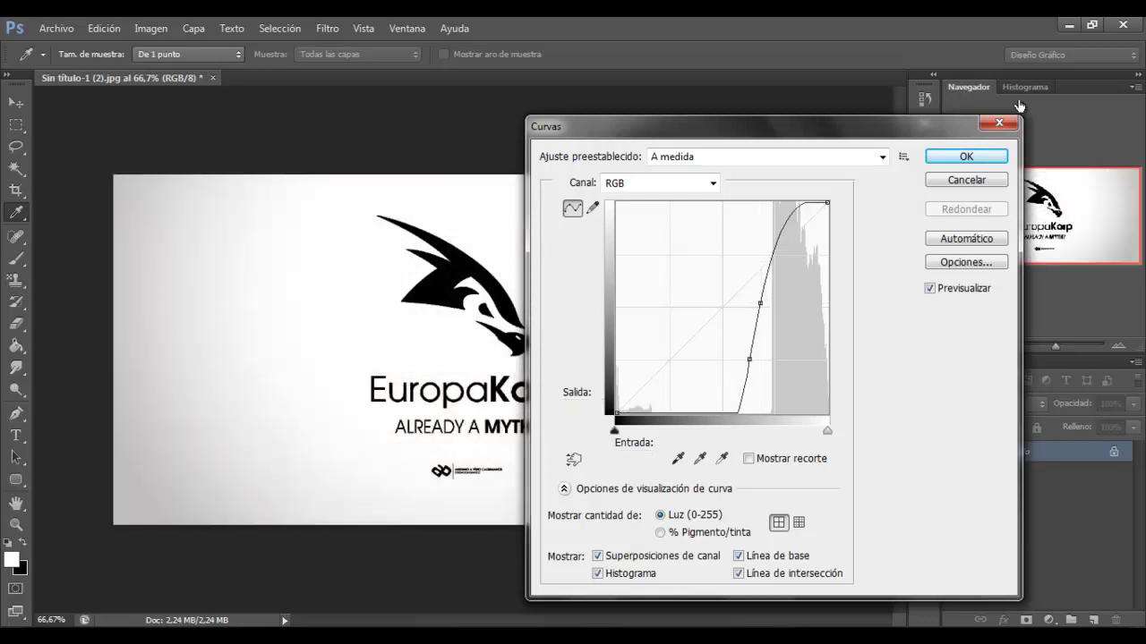
left_click(996, 123)
key("v")
left_click(151, 28)
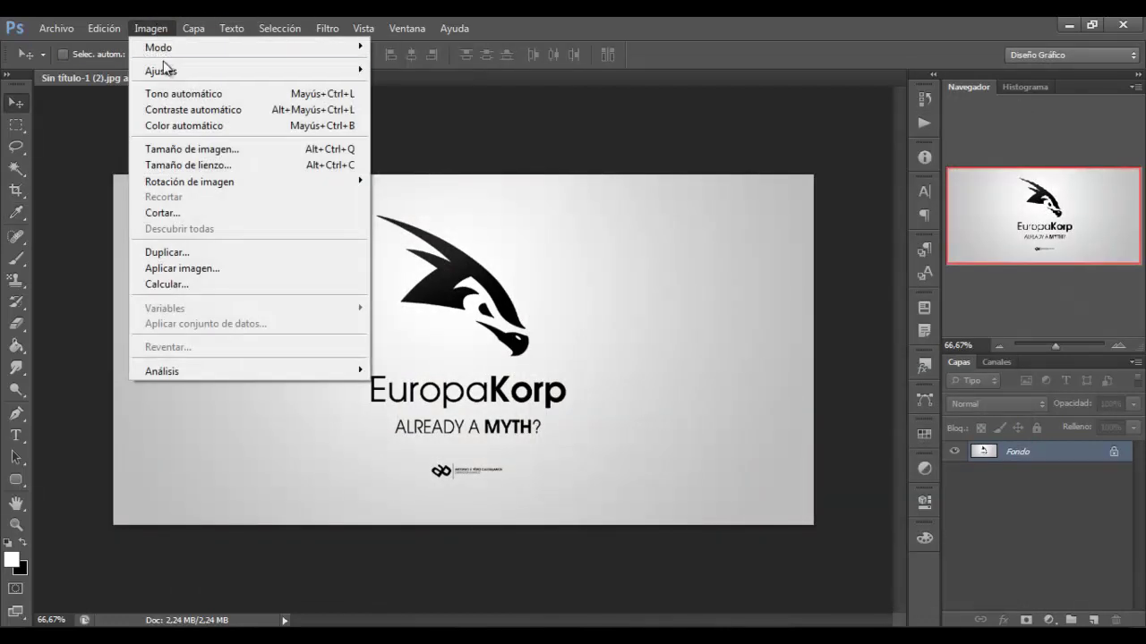
mouse_move(161, 70)
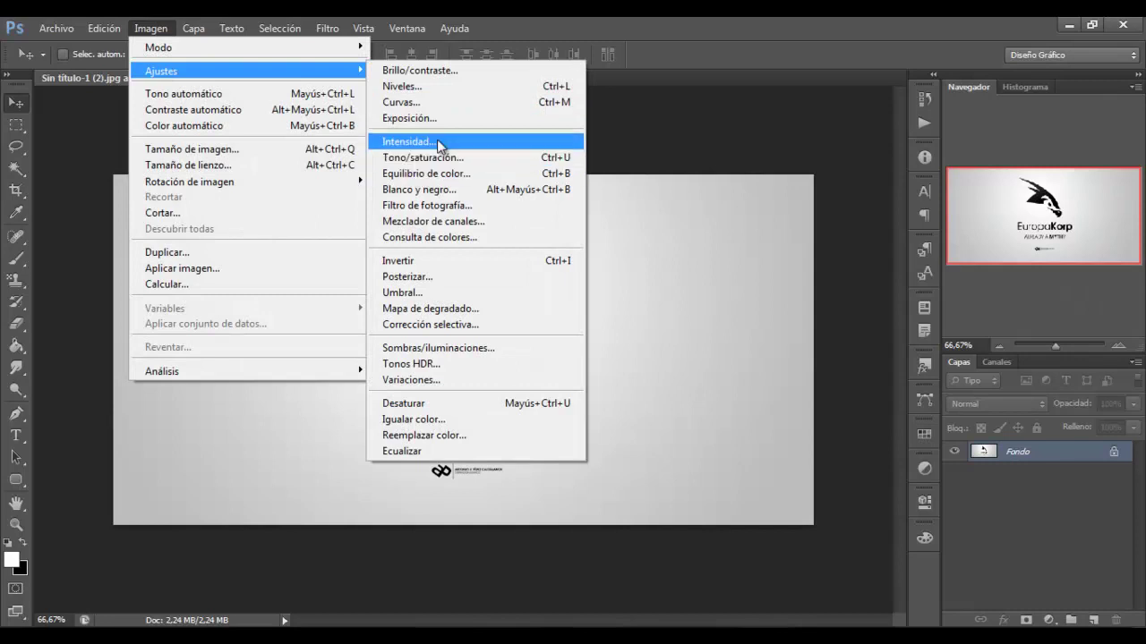
left_click(440, 144)
left_click_drag(552, 186, 747, 174)
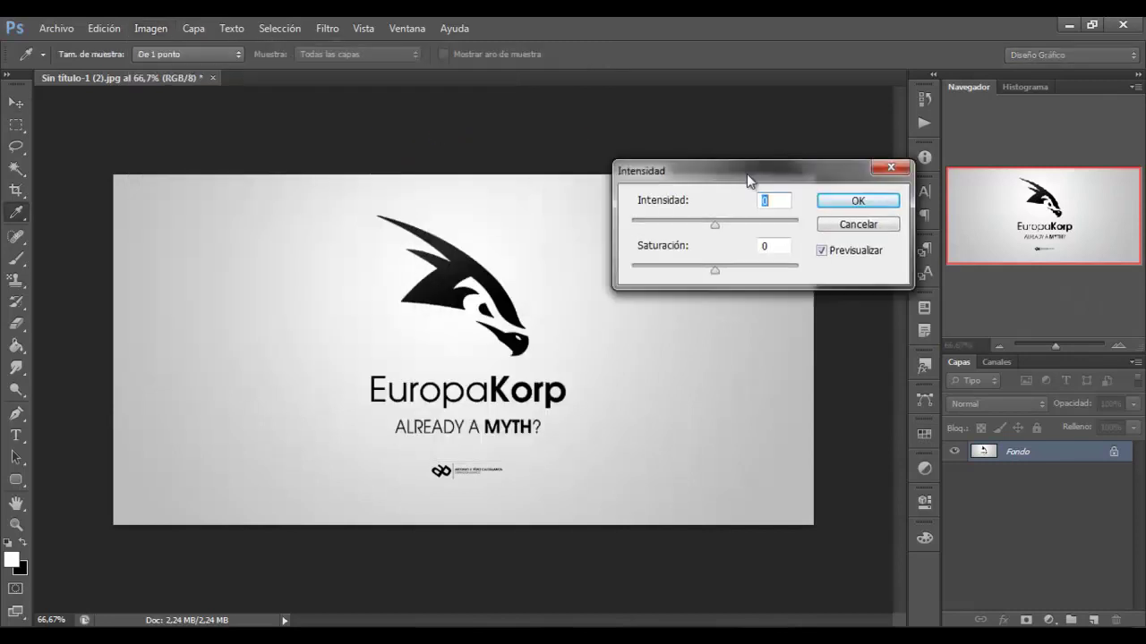
mouse_move(715, 224)
left_mouse_down()
mouse_move(577, 207)
mouse_move(712, 224)
left_mouse_up()
left_click_drag(715, 269, 623, 257)
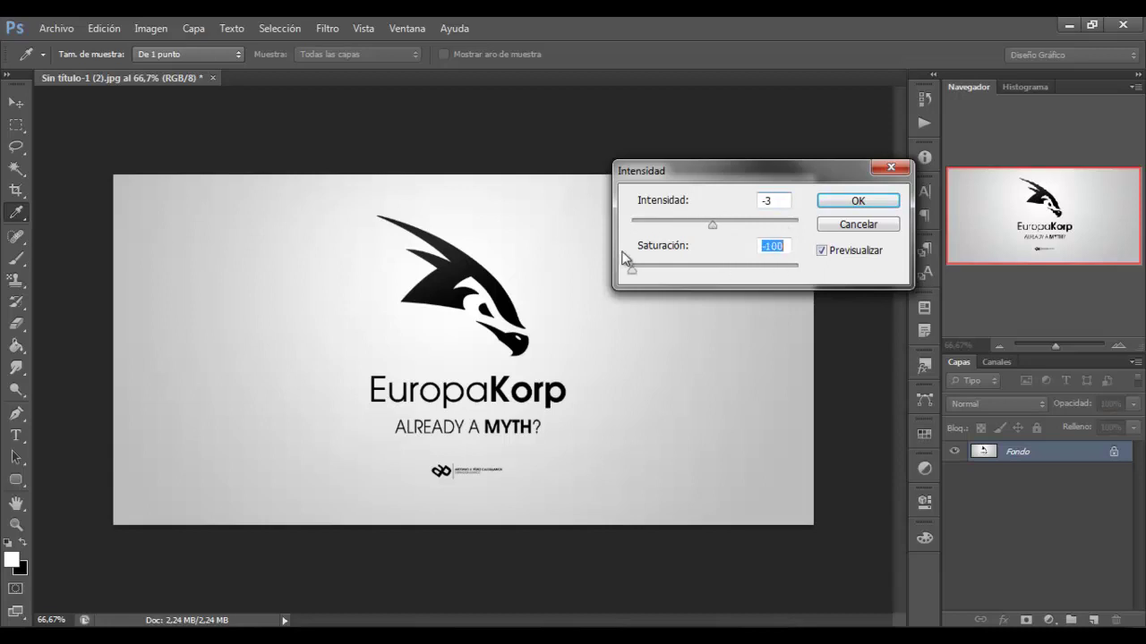
key("Return")
key("v")
left_click(148, 28)
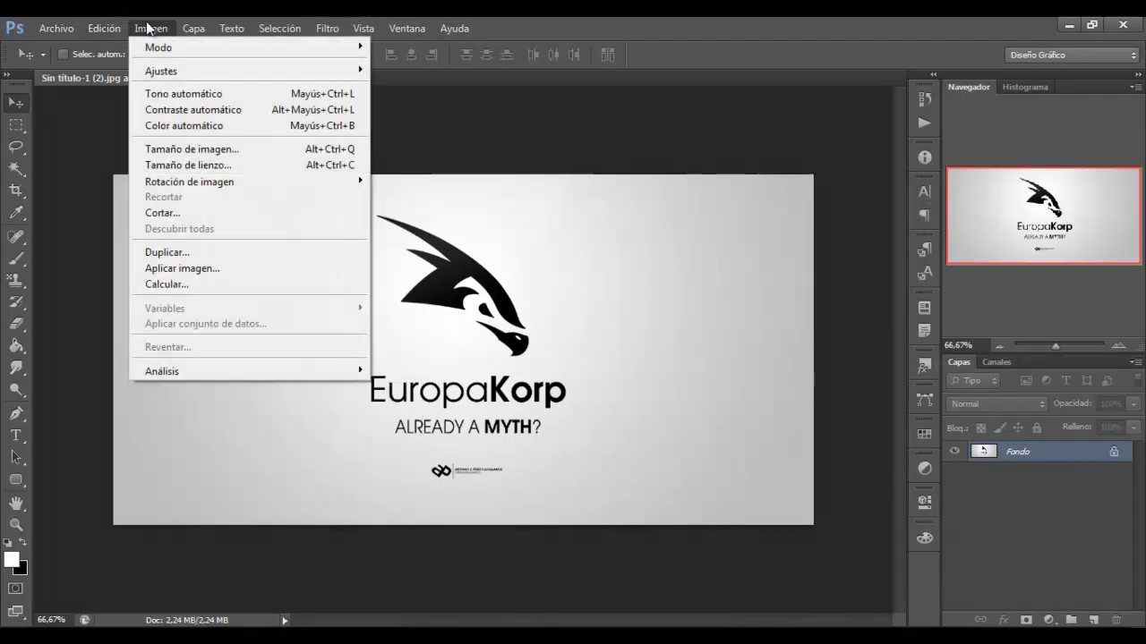
mouse_move(161, 71)
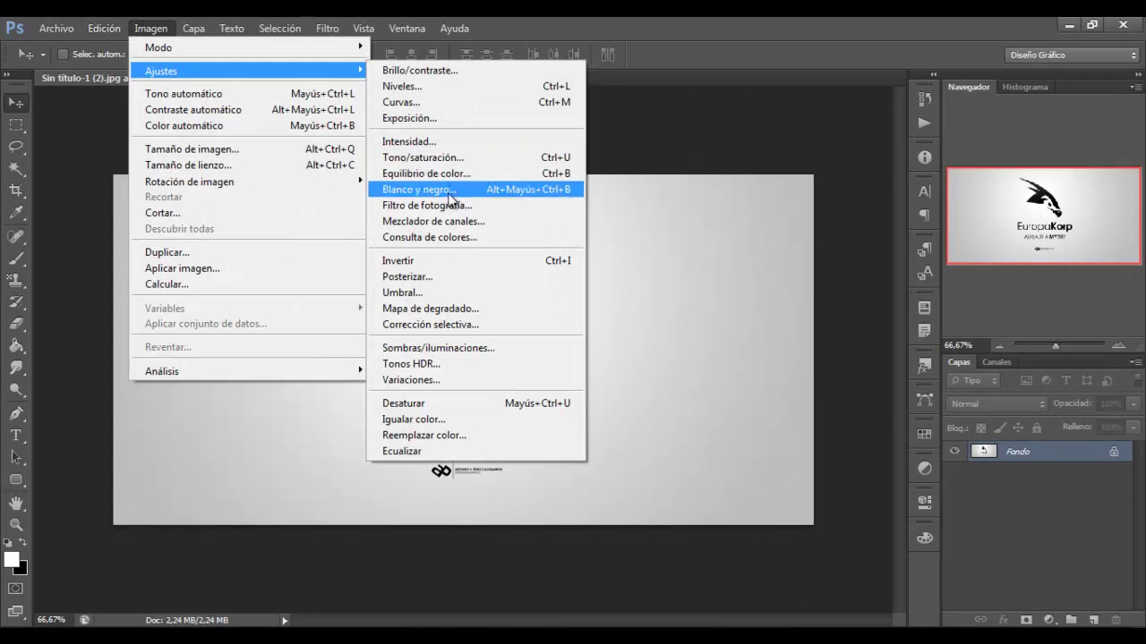
Step: Unlock Fondo into Capa 0 and apply Blanco y negro with its default values
left_click(1035, 511)
left_click_drag(1114, 452, 1115, 619)
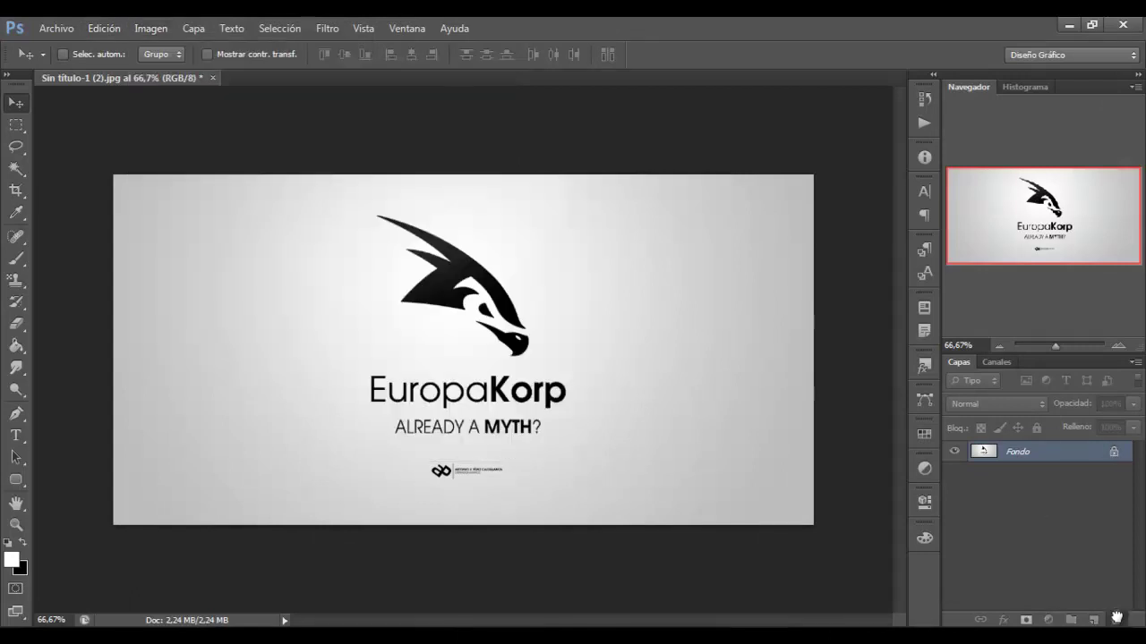
left_click(129, 24)
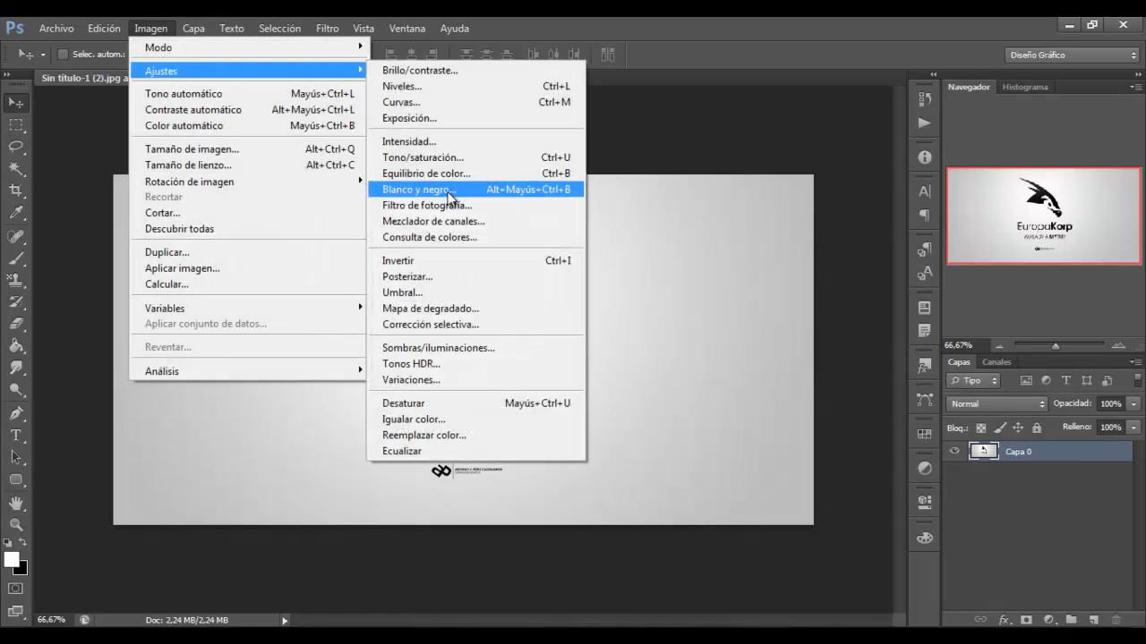
mouse_move(161, 70)
left_click(450, 189)
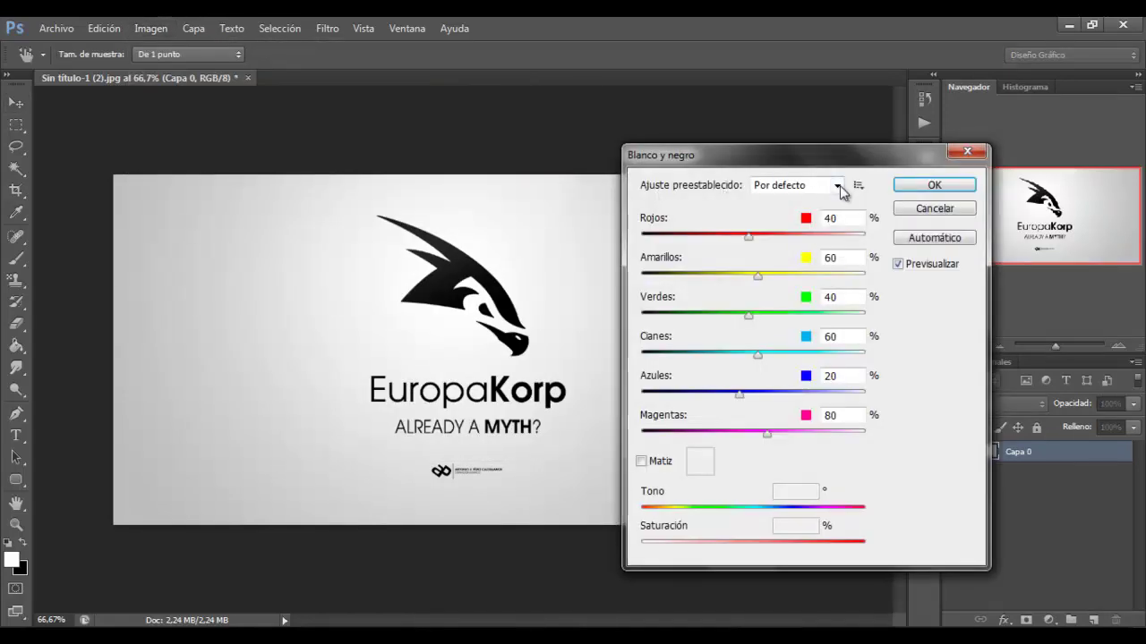
left_click(907, 189)
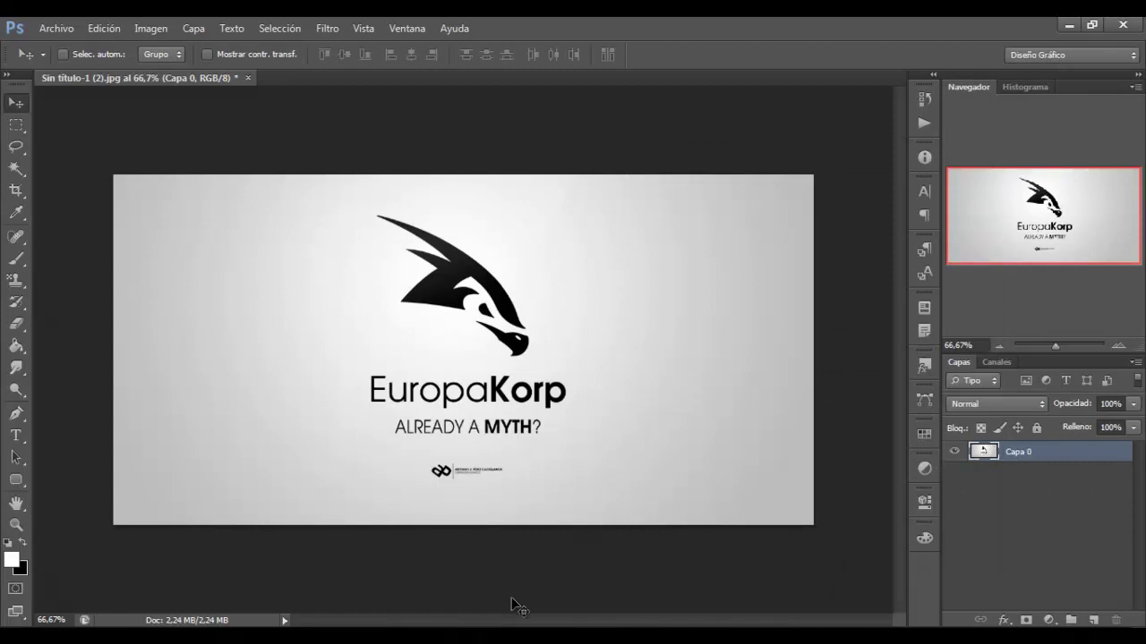
Step: Preview Filtro caliente (85) at 25% density in Filtro de fotografía, then cancel it
left_click(150, 28)
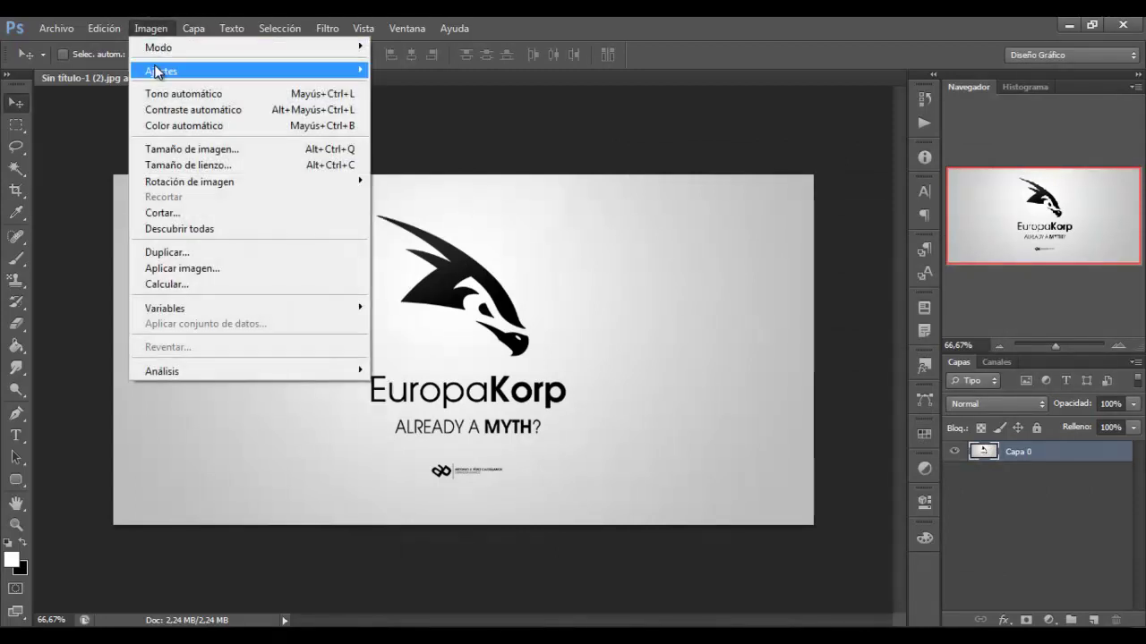
mouse_move(161, 70)
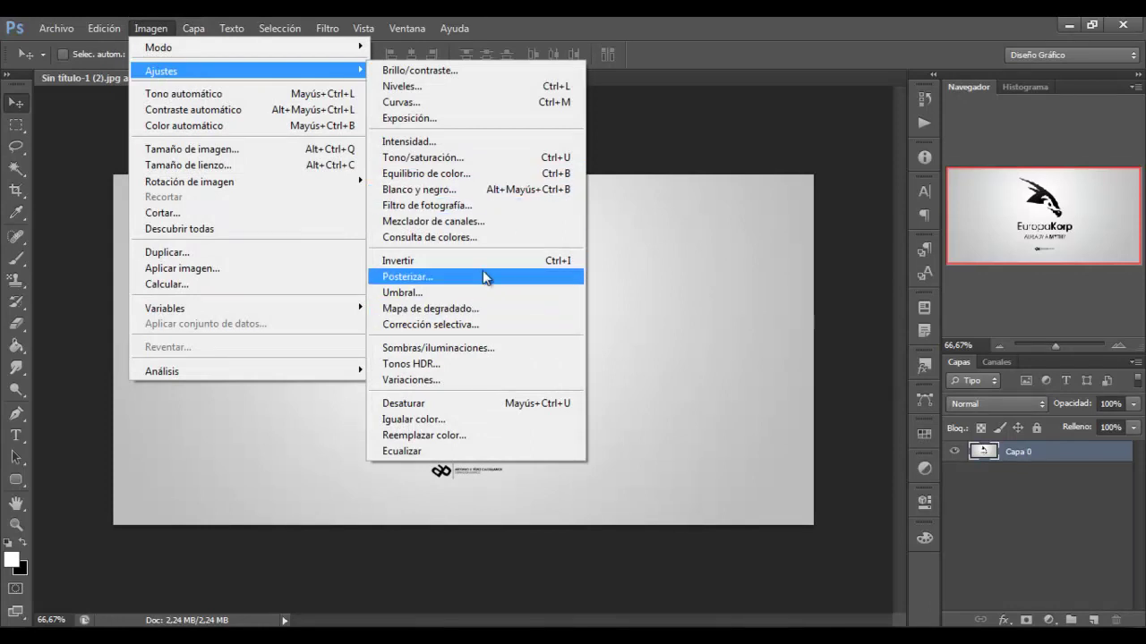
left_click(447, 207)
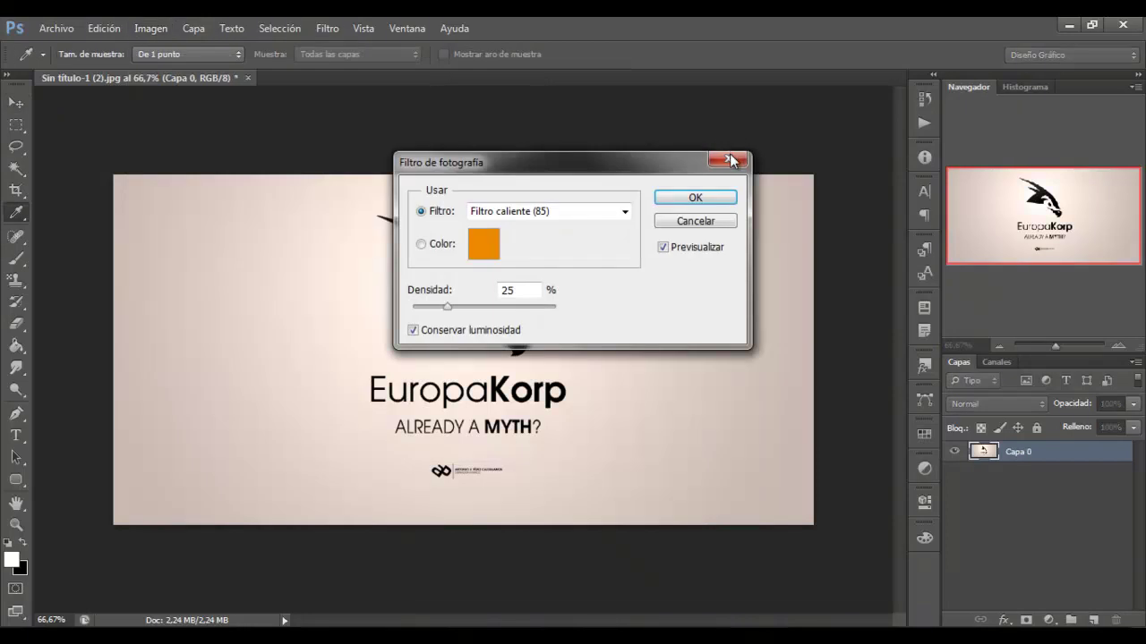
left_click(728, 161)
left_click(150, 27)
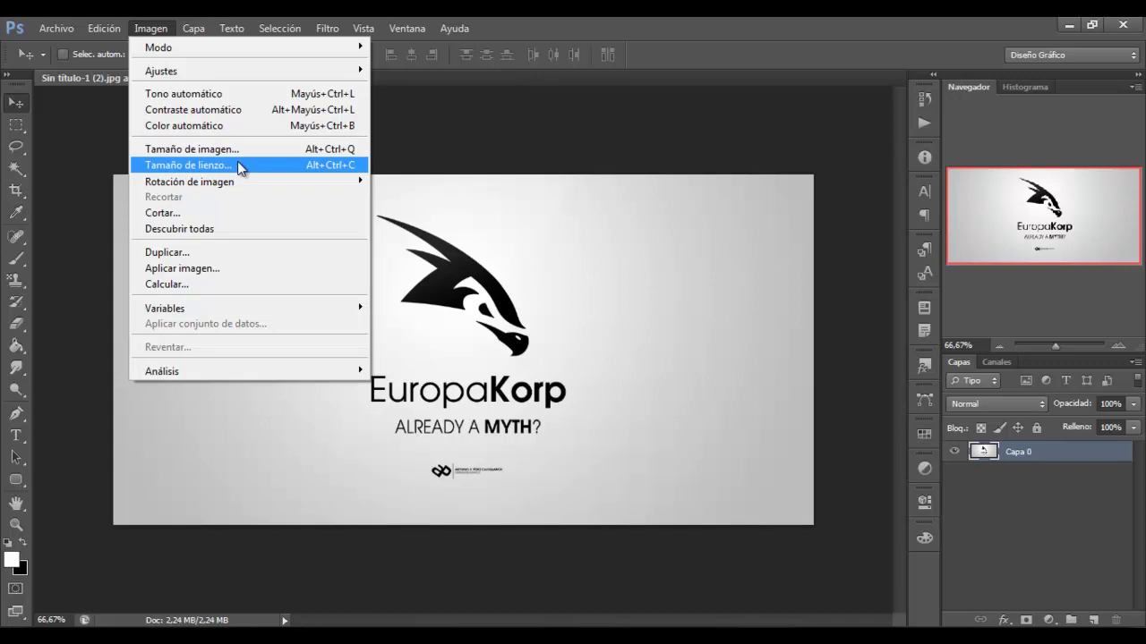
left_click(15, 125)
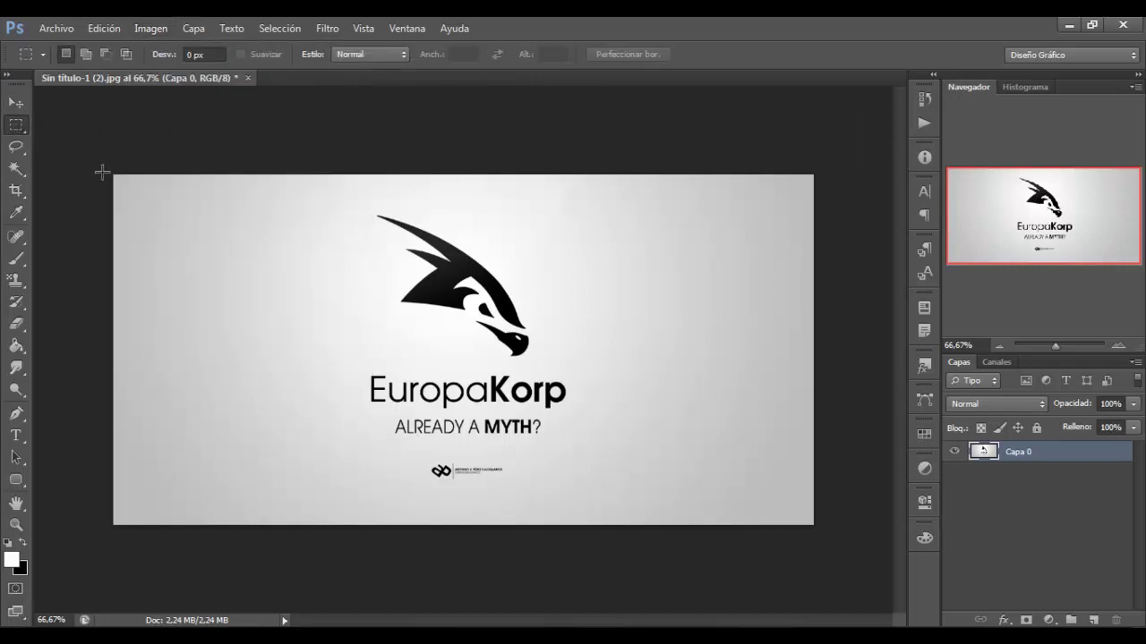
left_click_drag(108, 171, 817, 521)
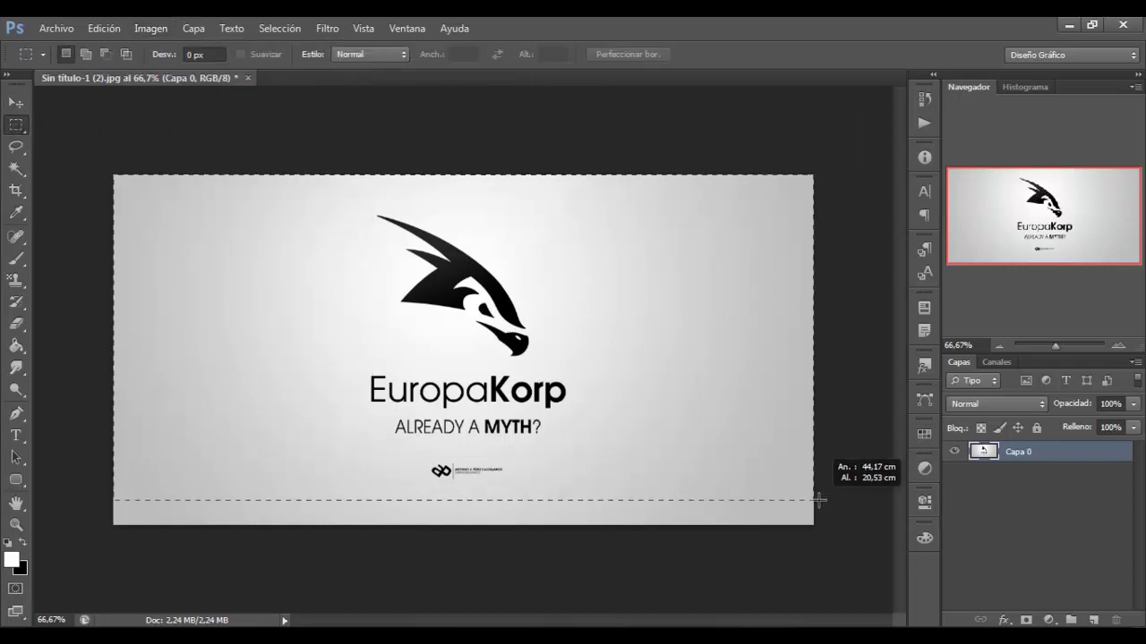
left_click(562, 205)
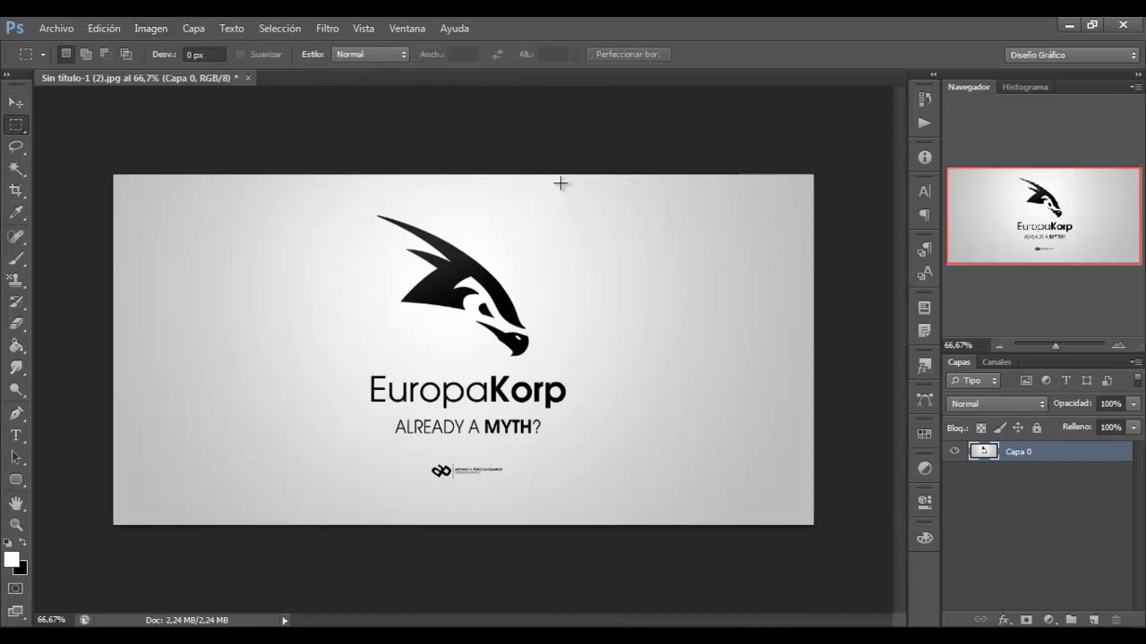
left_click(151, 28)
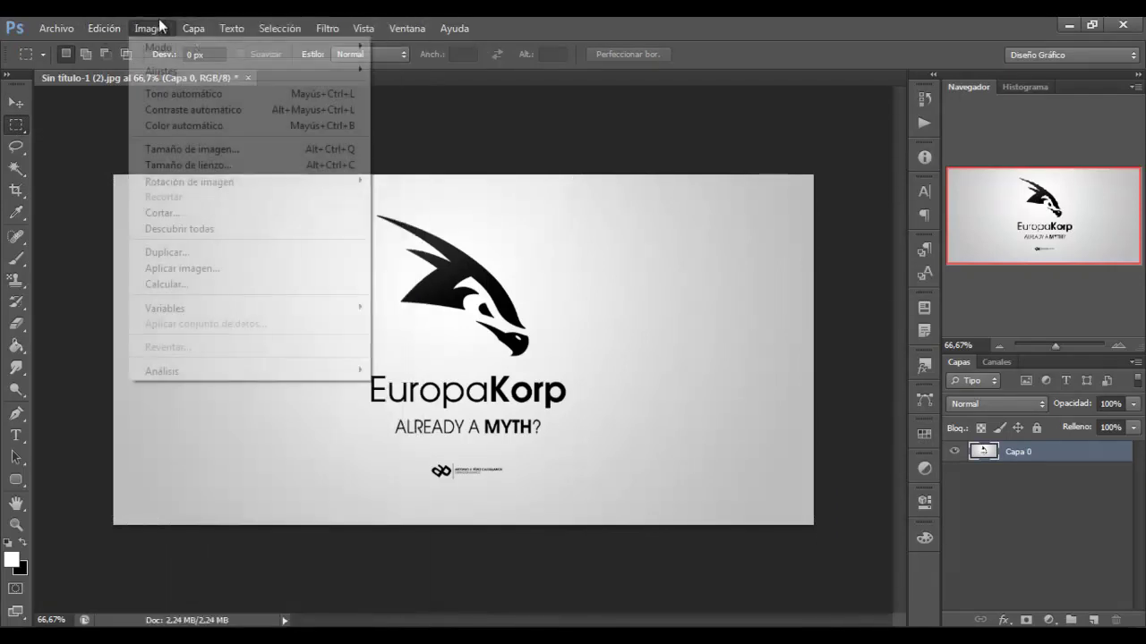
left_click(190, 165)
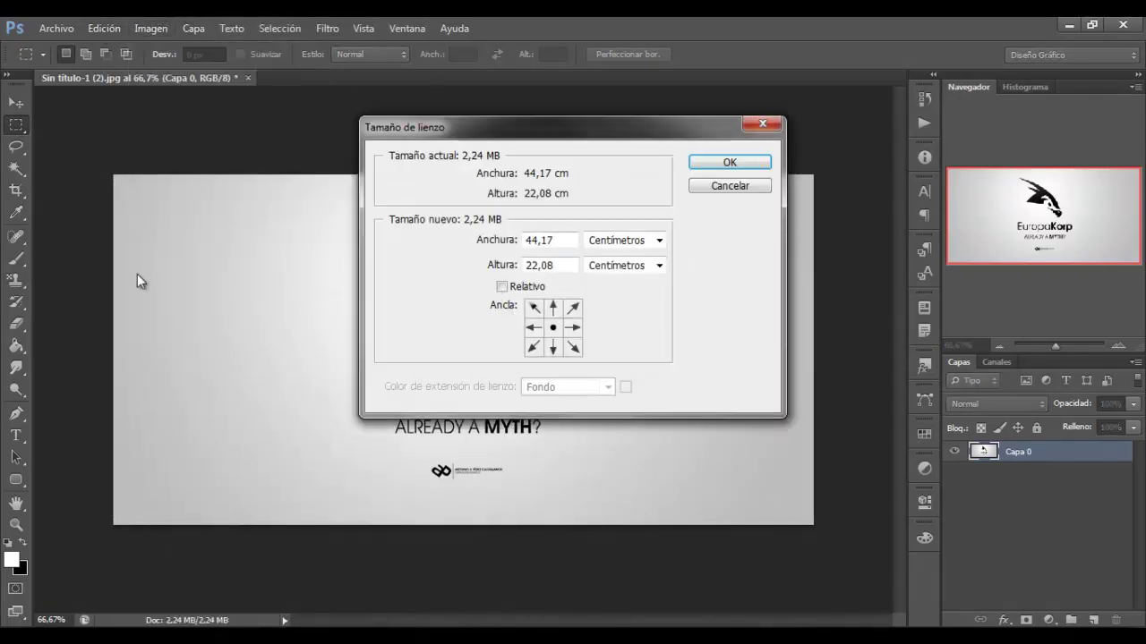
left_click(622, 247)
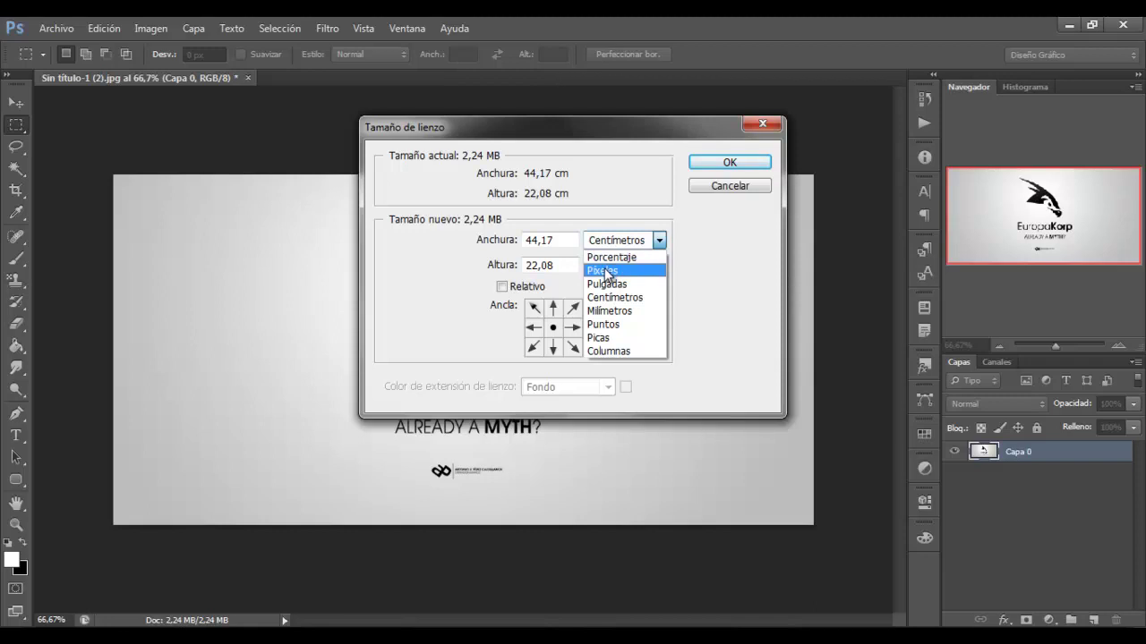
left_click(606, 271)
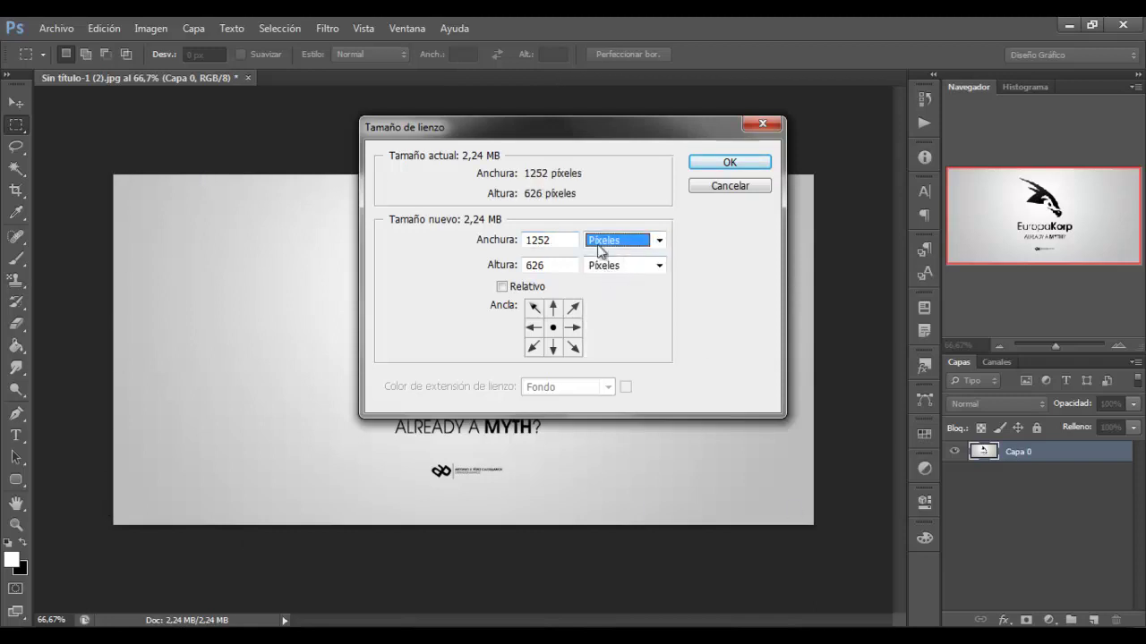
double_click(555, 240)
type("1500")
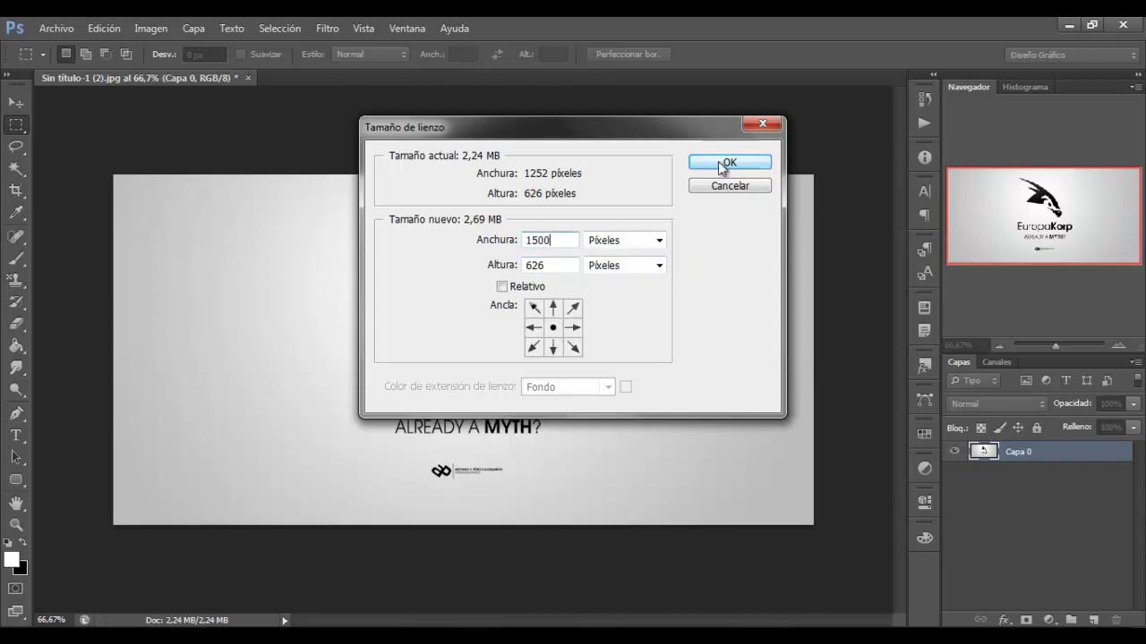
left_click(723, 163)
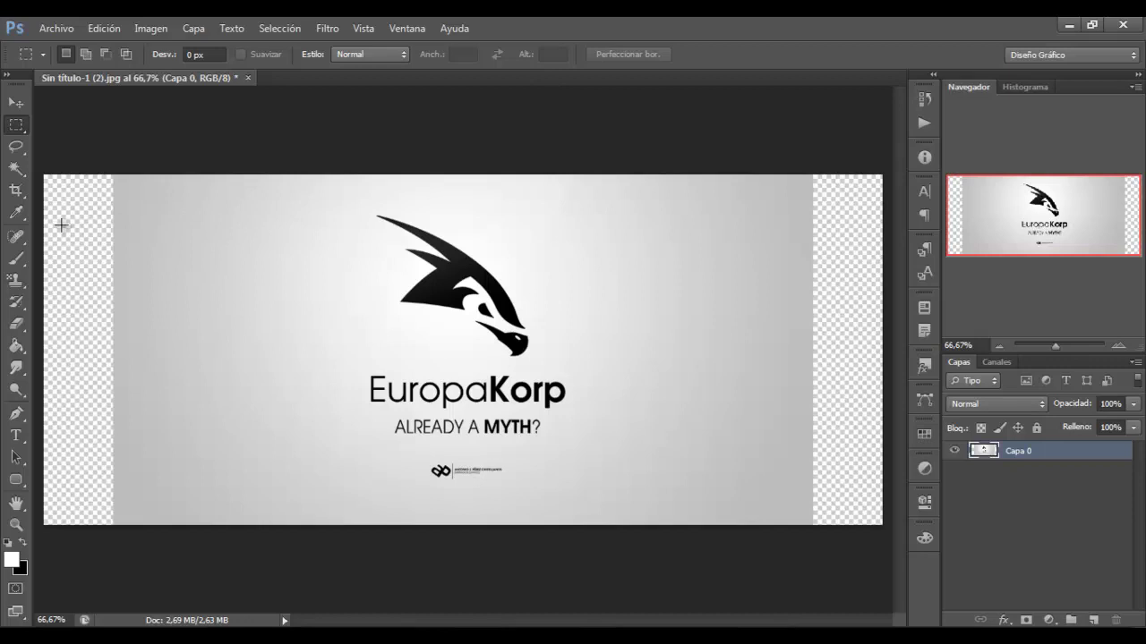
key("ctrl+z")
left_click(141, 26)
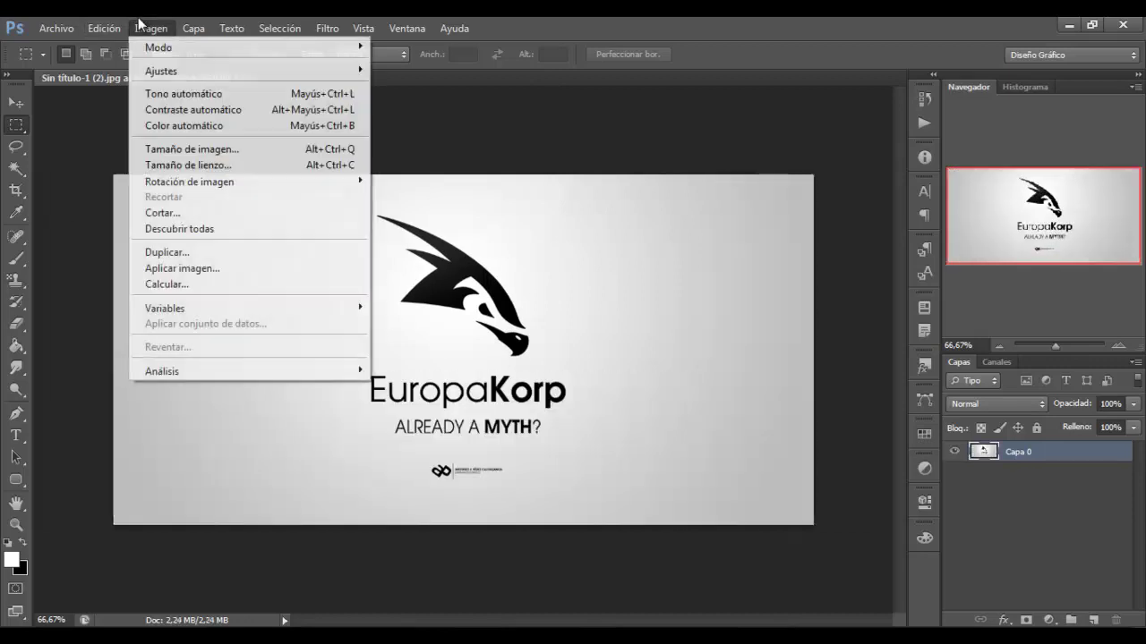
left_click(170, 152)
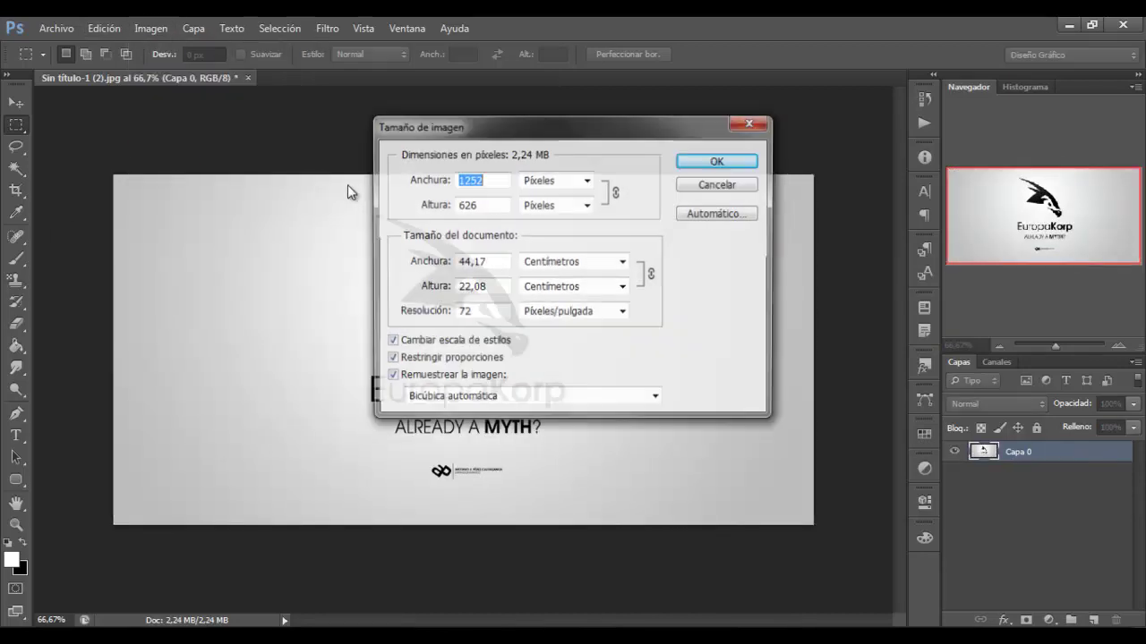
left_click(593, 262)
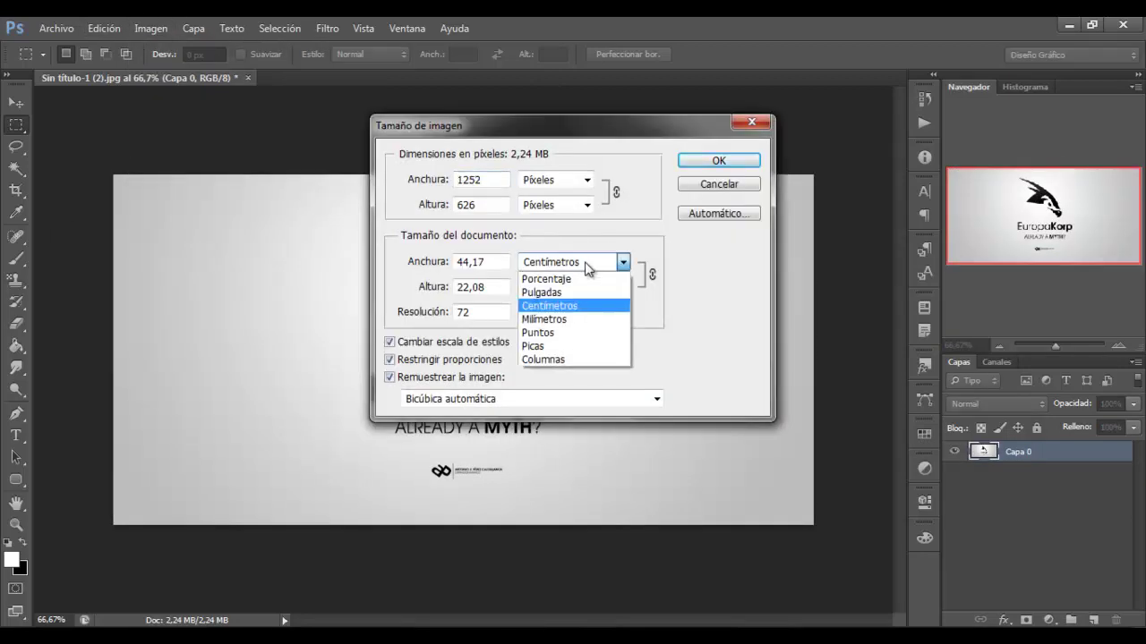
left_click(490, 201)
double_click(492, 183)
type("1500")
key("Return")
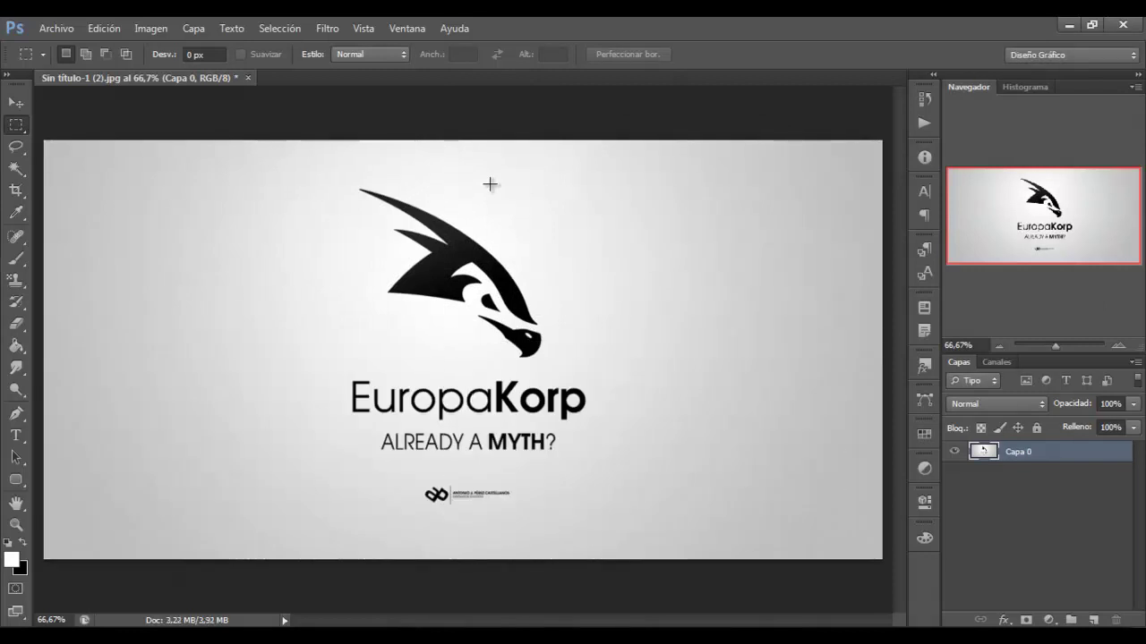
key("ctrl+z")
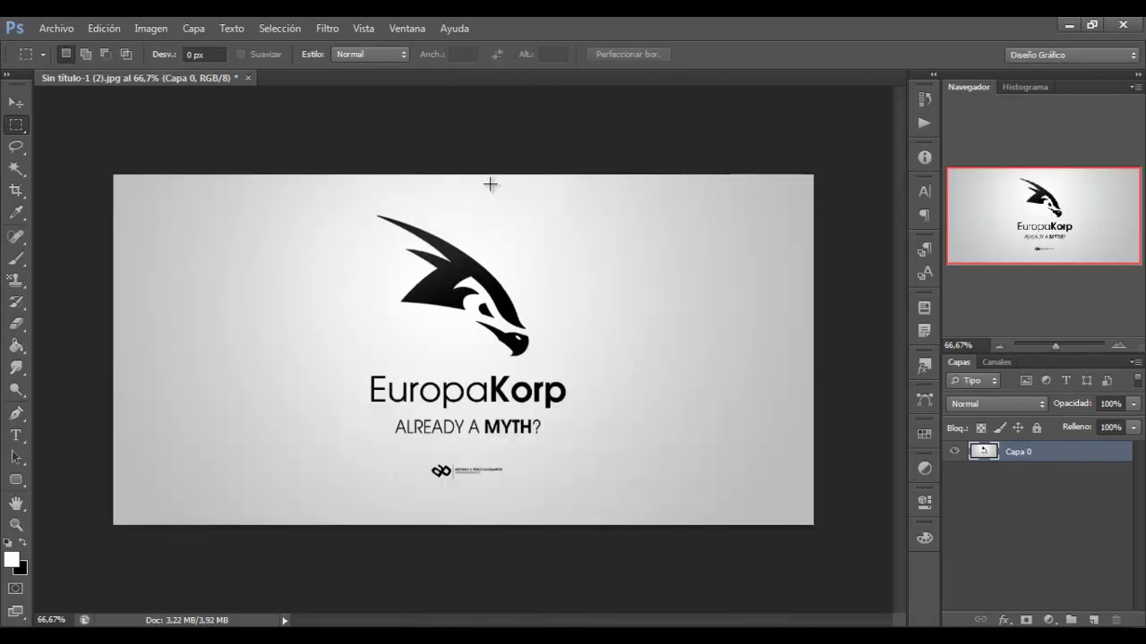
left_click(150, 31)
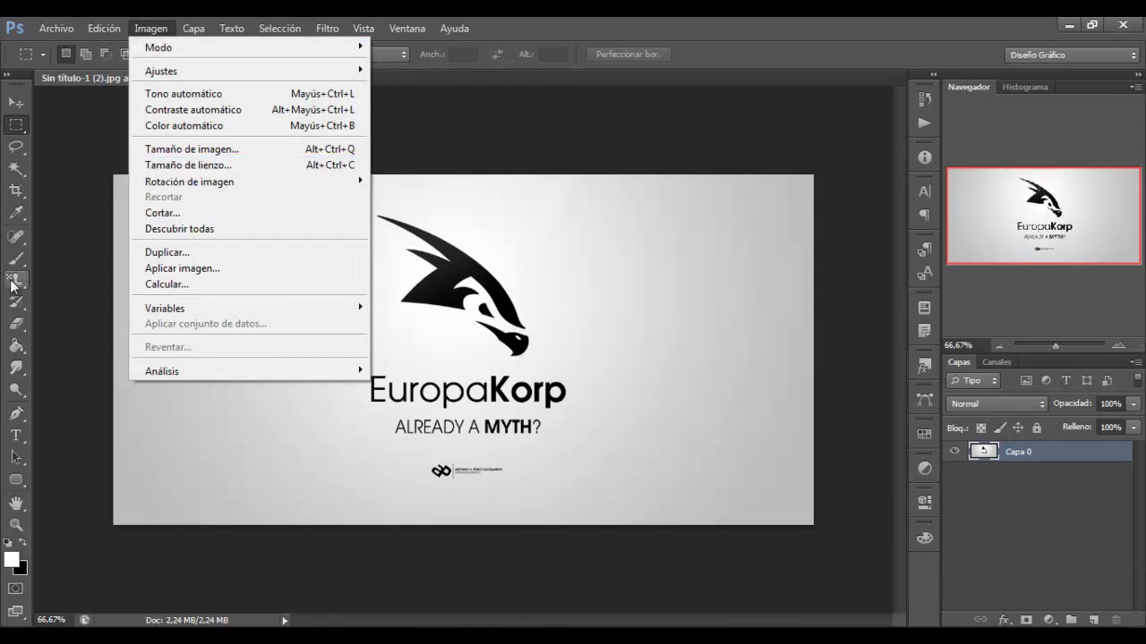
Step: Look through the Capa, Edición, Vista, Selección and Texto menus, then select the Move tool
left_click(26, 127)
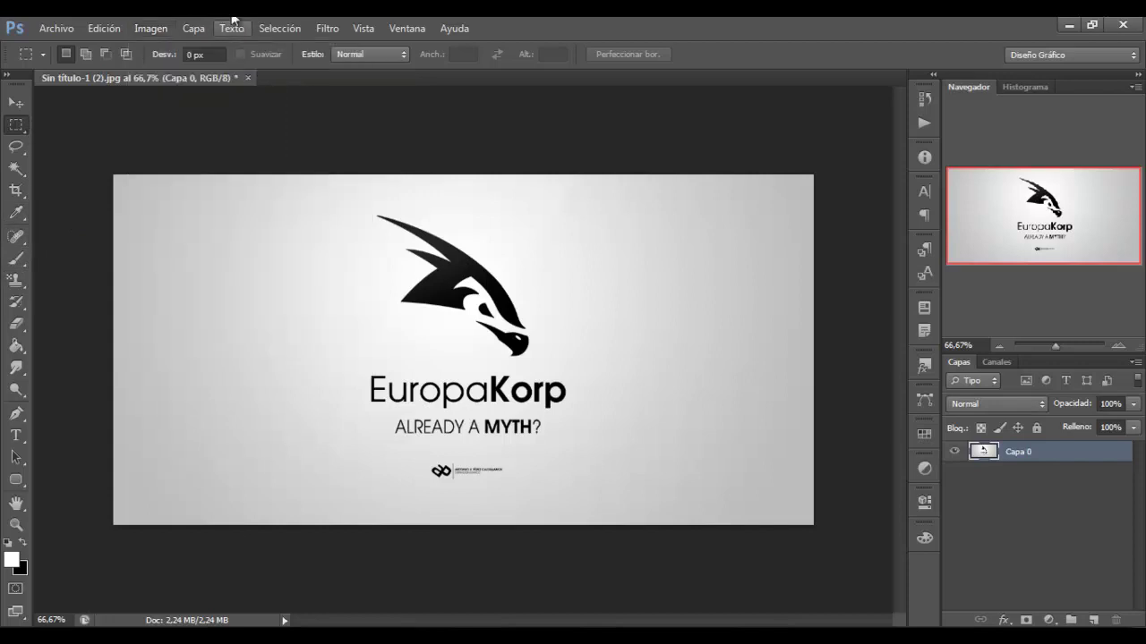
left_click(195, 28)
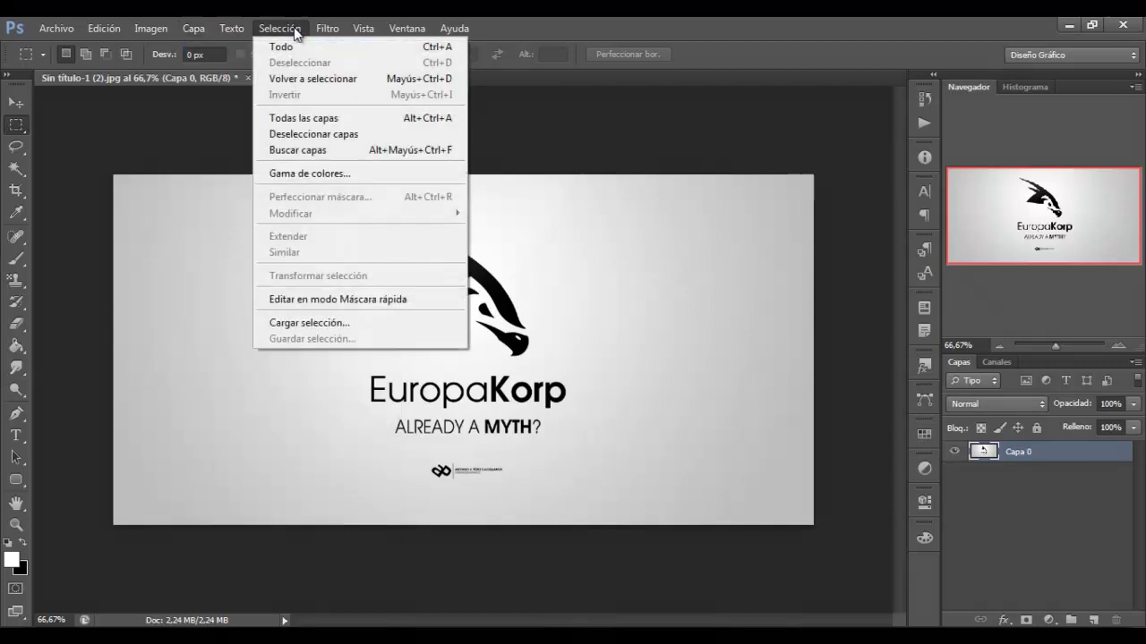
mouse_move(104, 28)
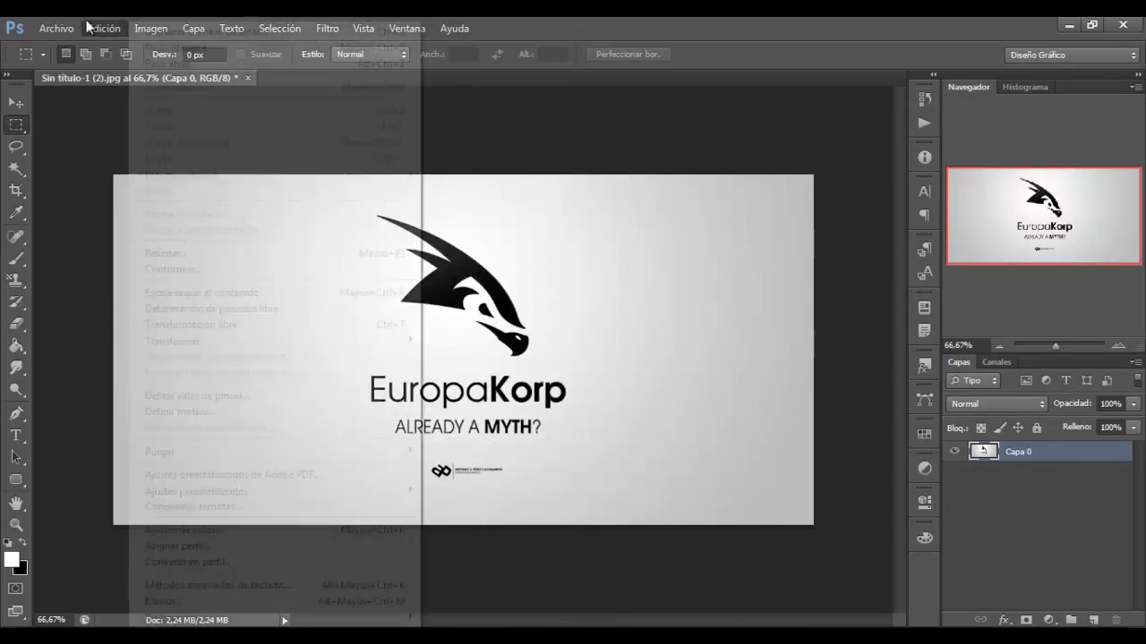
left_click(313, 28)
left_click(363, 28)
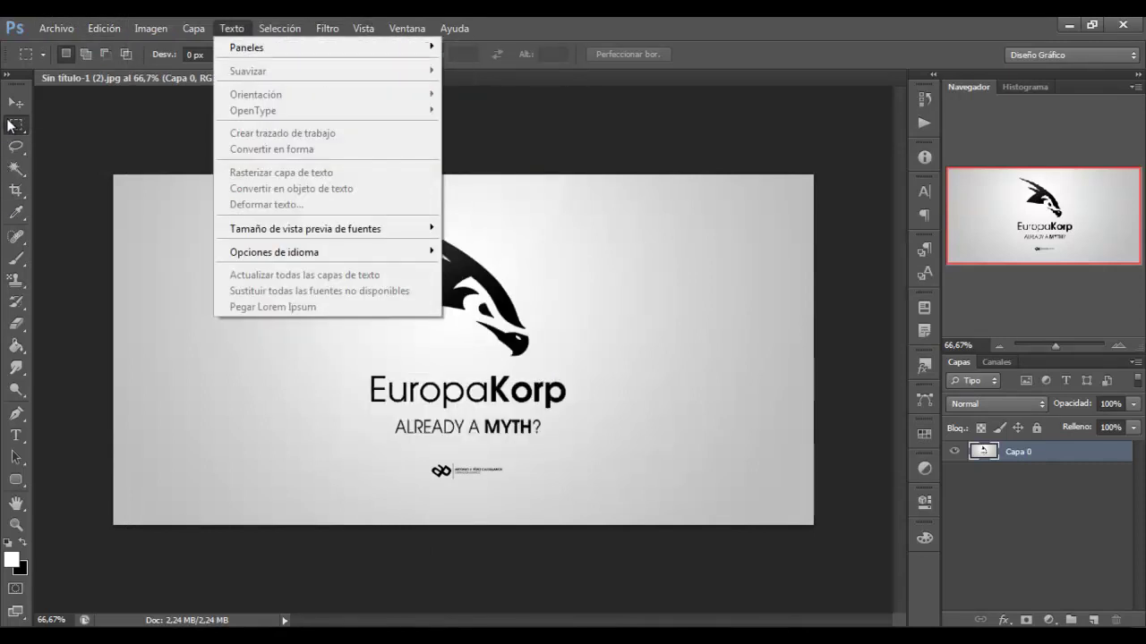
left_click(13, 107)
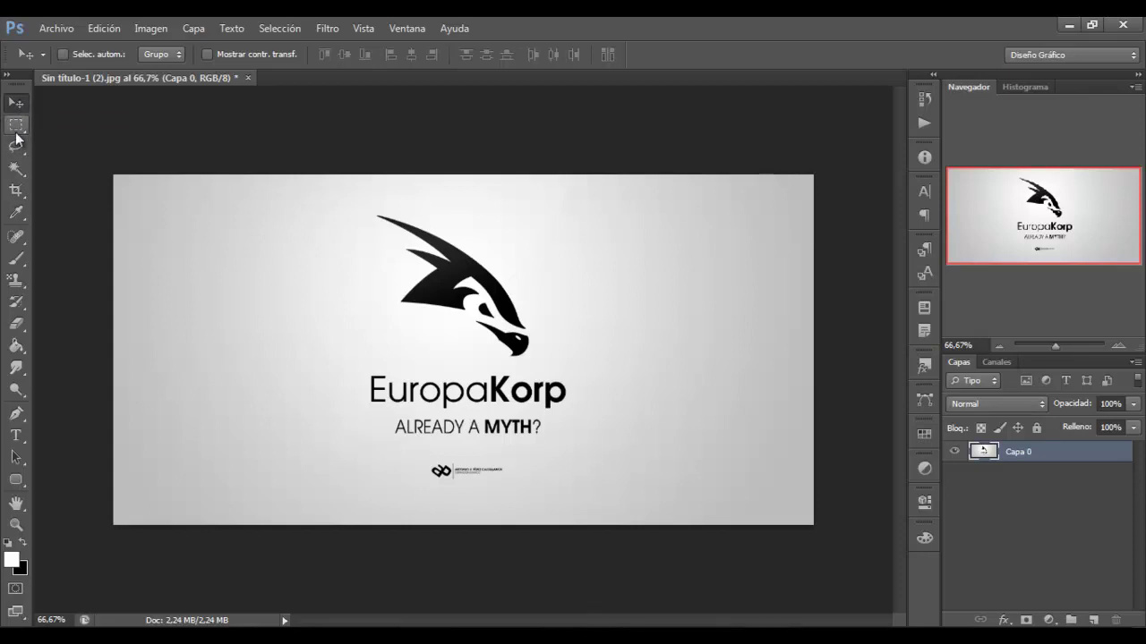
Step: Select the Rectangular Marquee tool
left_click(16, 122)
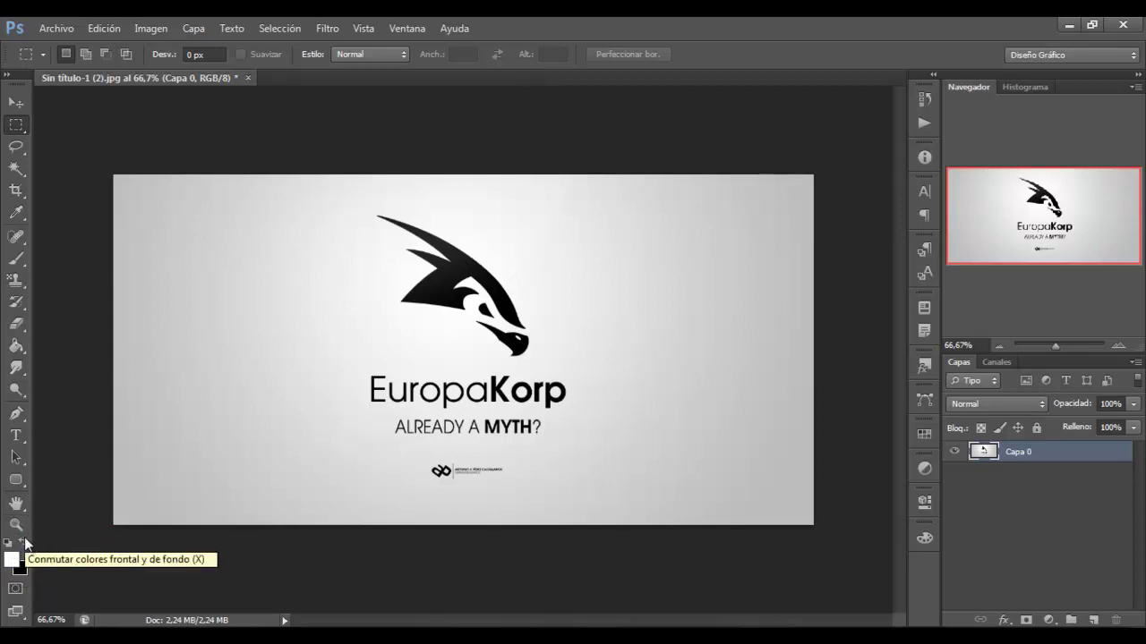
Step: Pick bright green, swap it to the background, then set the foreground to pale yellow eff07a
double_click(25, 548)
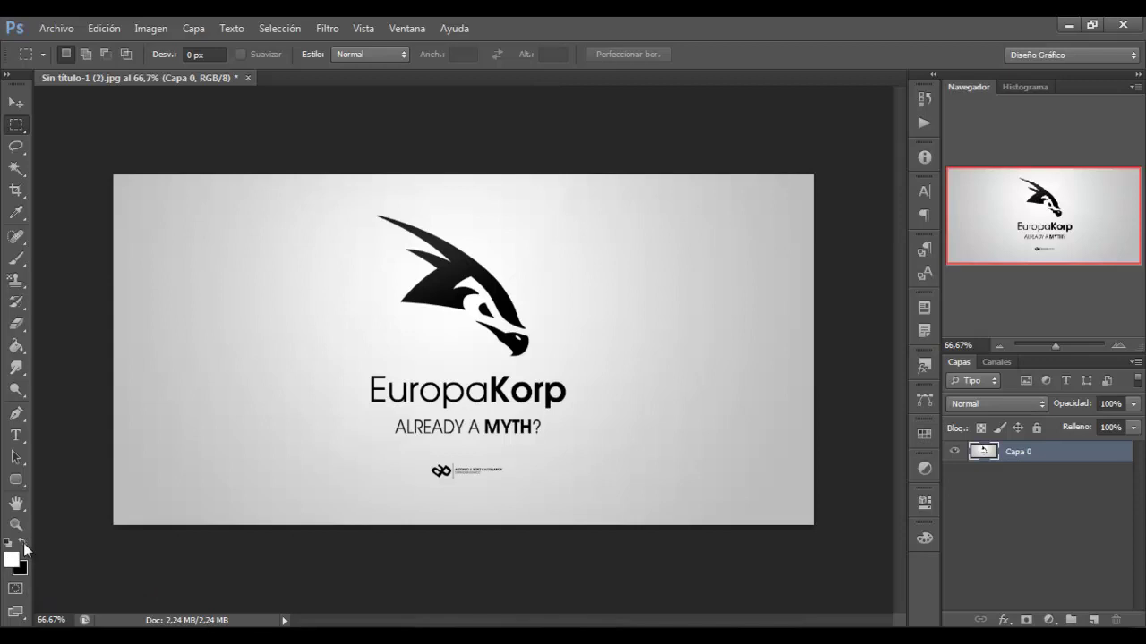
left_click(23, 542)
left_click(528, 425)
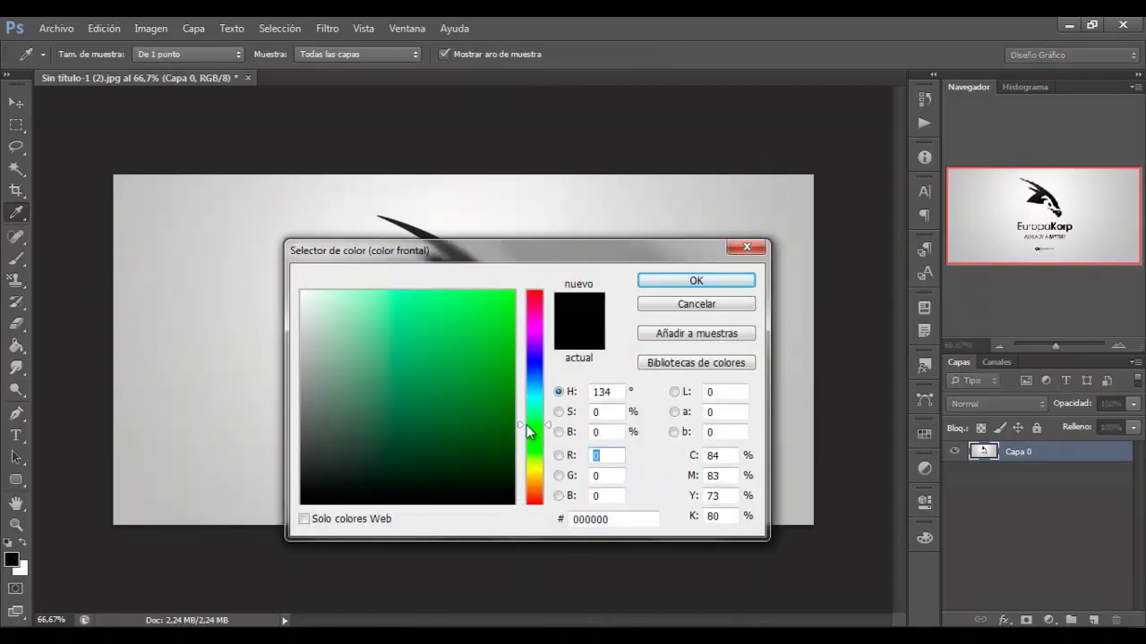
left_click(505, 316)
left_click(696, 281)
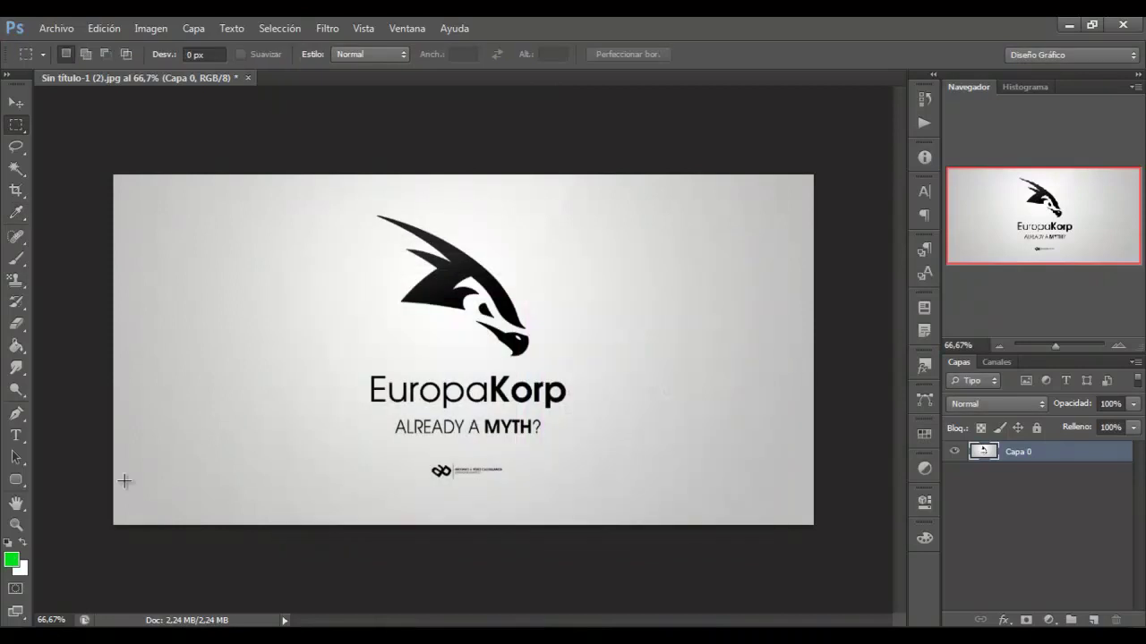
left_click(23, 542)
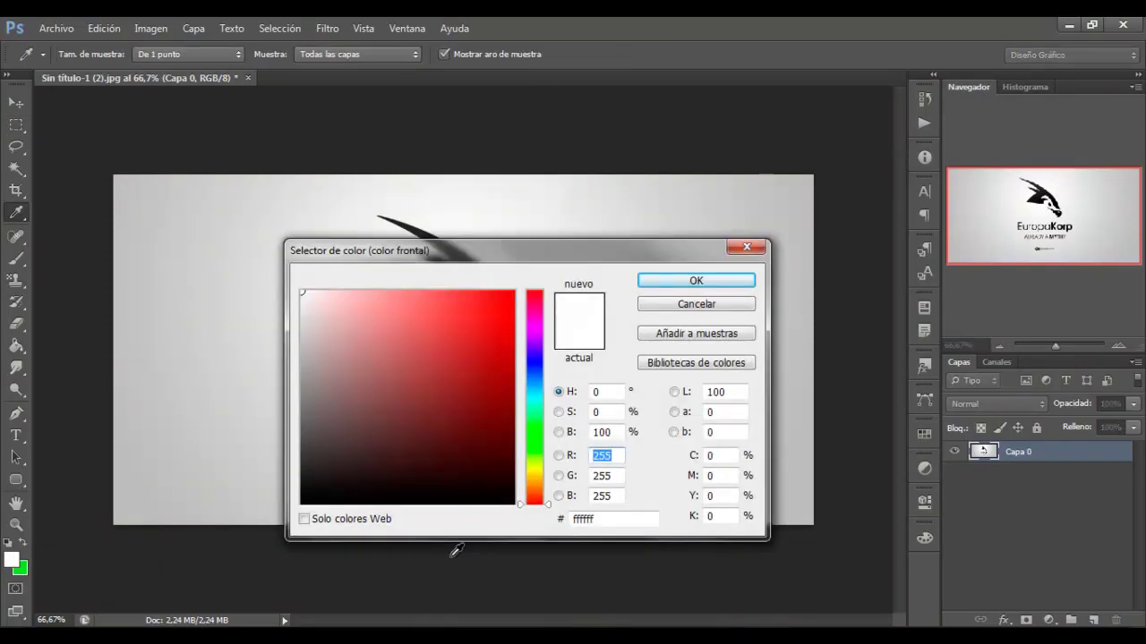
left_click_drag(522, 500, 528, 468)
left_click_drag(409, 312, 406, 304)
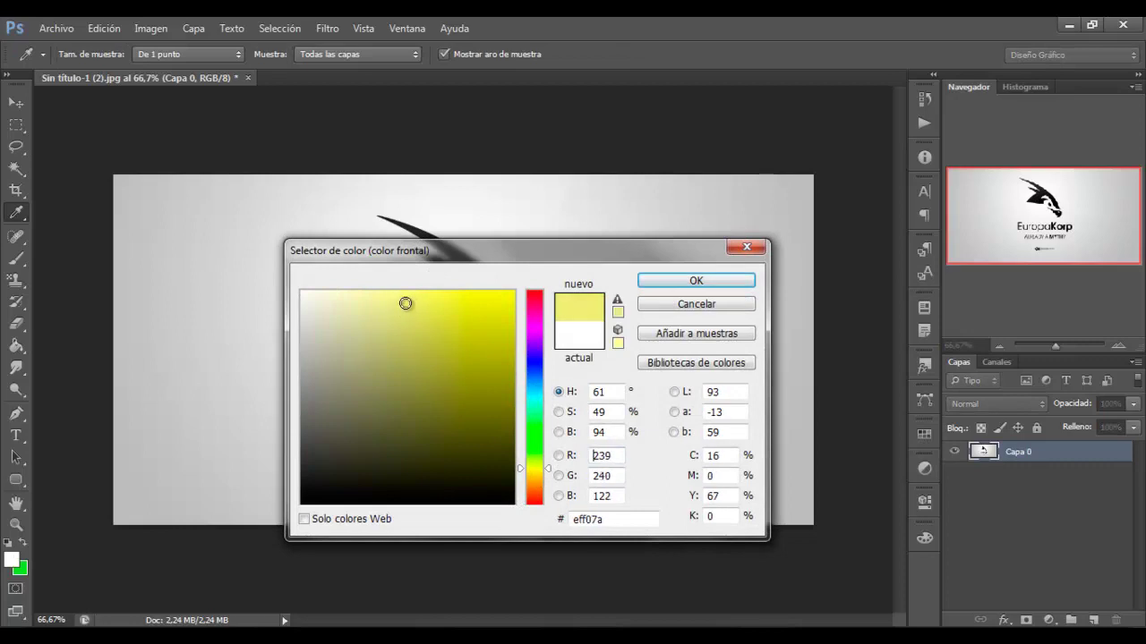
left_click(697, 280)
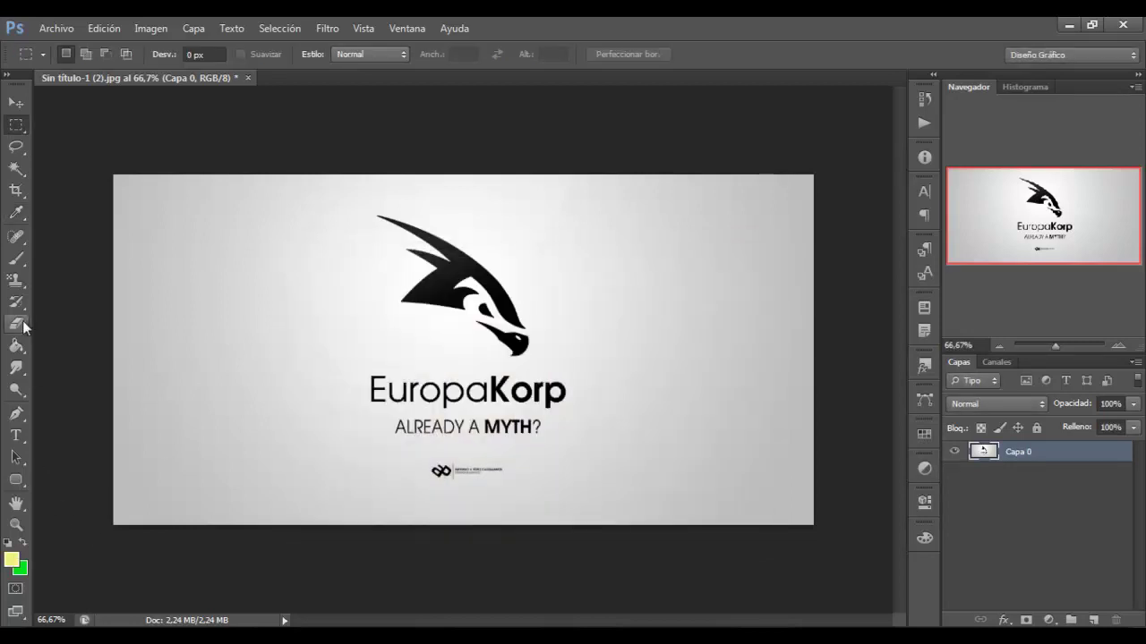
Step: Paint soft yellow and green brush strokes over the logo, then undo them all
left_click(16, 259)
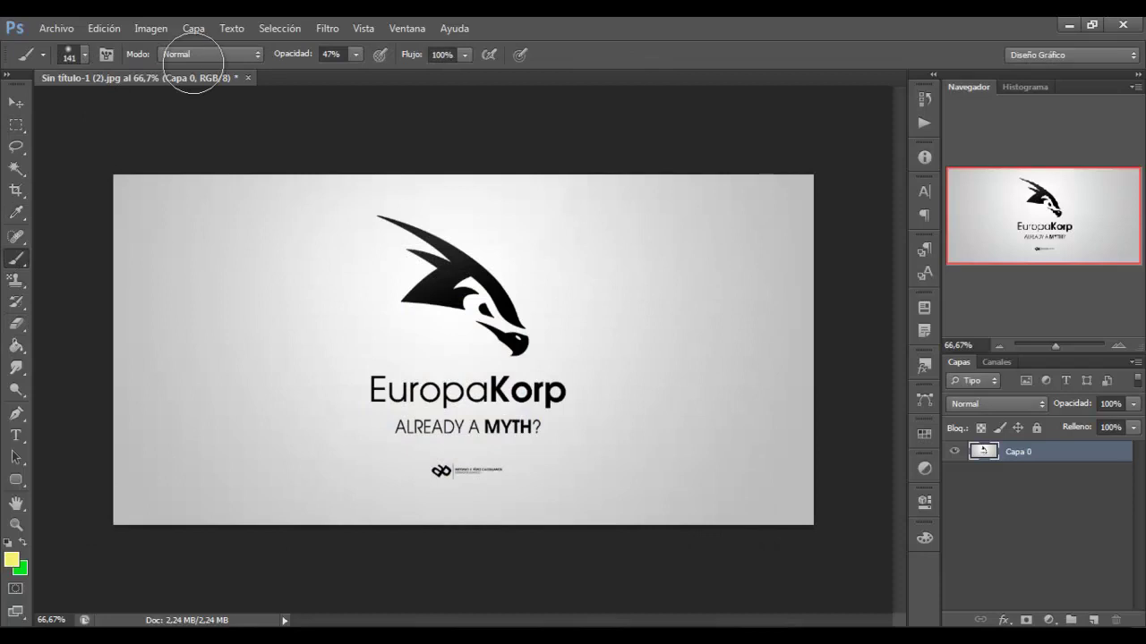
left_click_drag(354, 342, 599, 273)
mouse_move(262, 376)
left_mouse_down()
mouse_move(317, 309)
mouse_move(514, 383)
left_mouse_up()
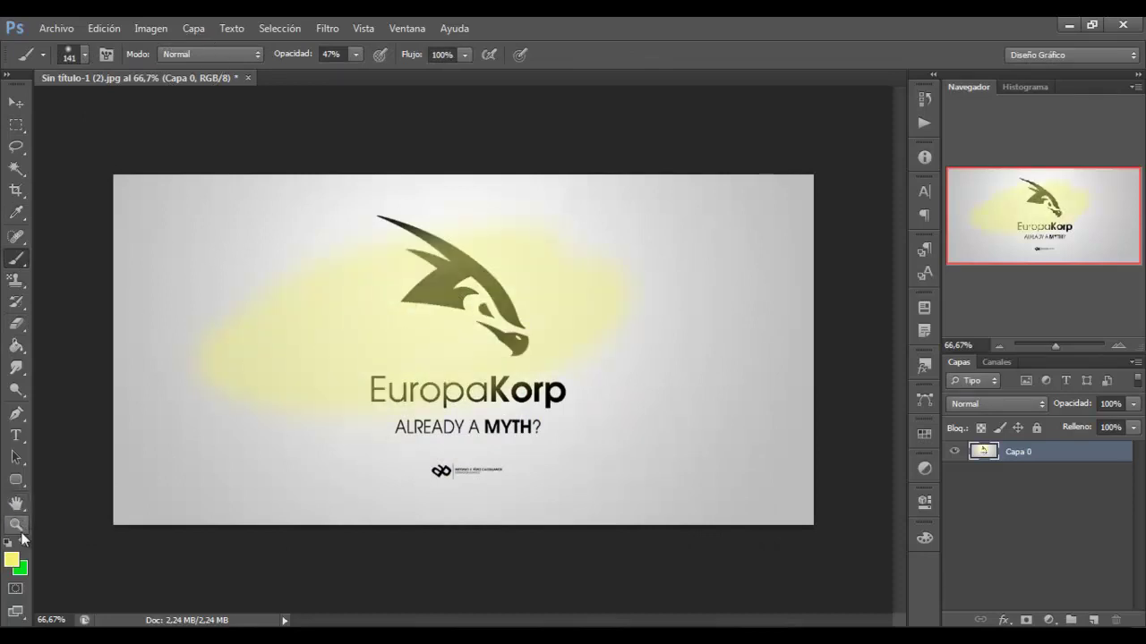
mouse_move(618, 179)
left_mouse_down()
mouse_move(389, 363)
mouse_move(430, 394)
left_mouse_up()
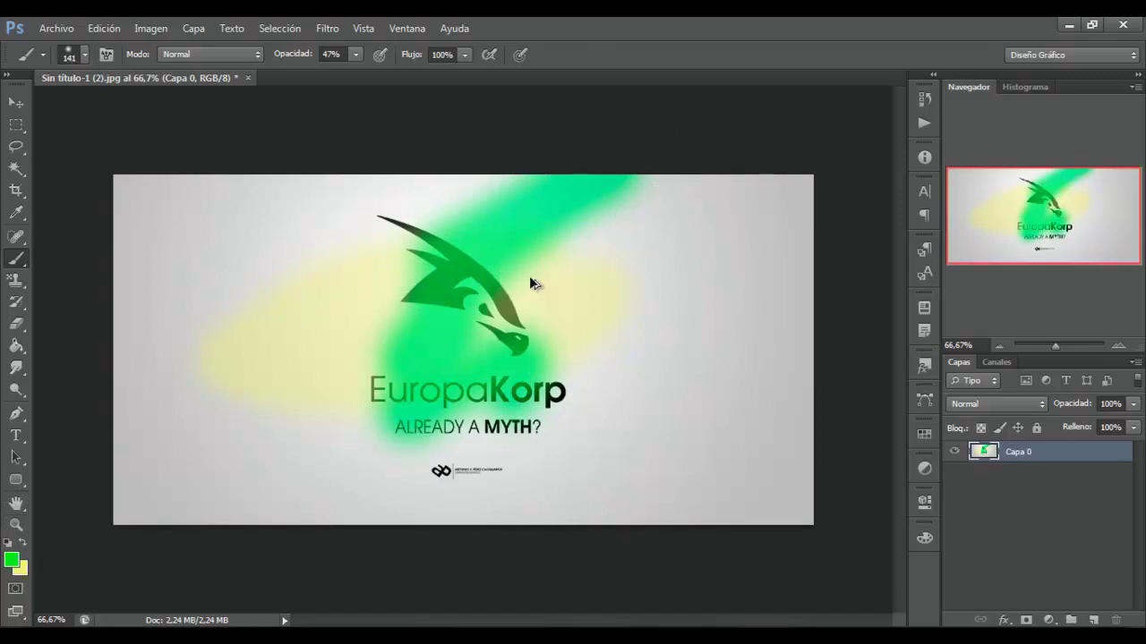
key("ctrl+alt+z")
key("ctrl+alt+z")
key("ctrl+alt+z")
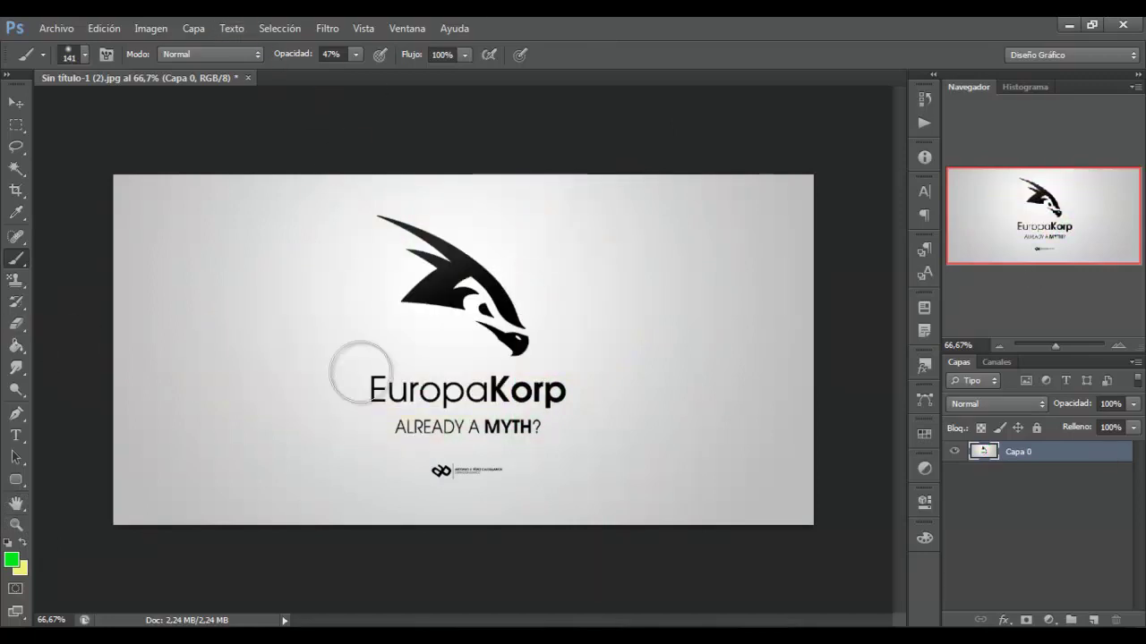
left_click_drag(501, 300, 358, 515)
left_click_drag(276, 202, 483, 421)
left_click_drag(639, 295, 326, 298)
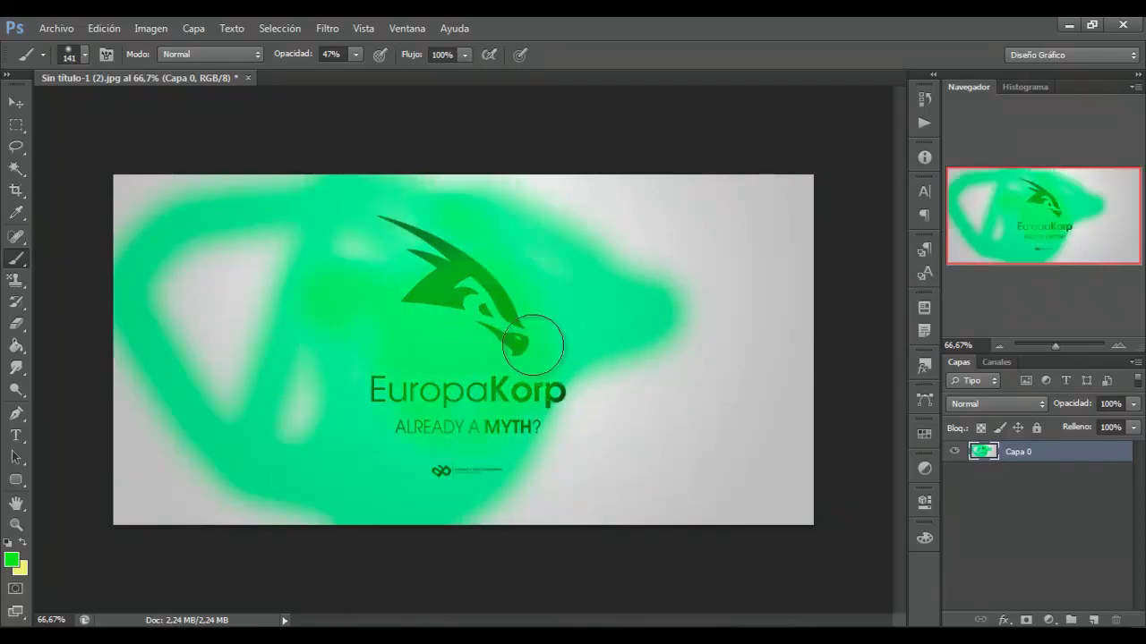
key("ctrl+z")
key("ctrl+alt+z")
key("ctrl+alt+z")
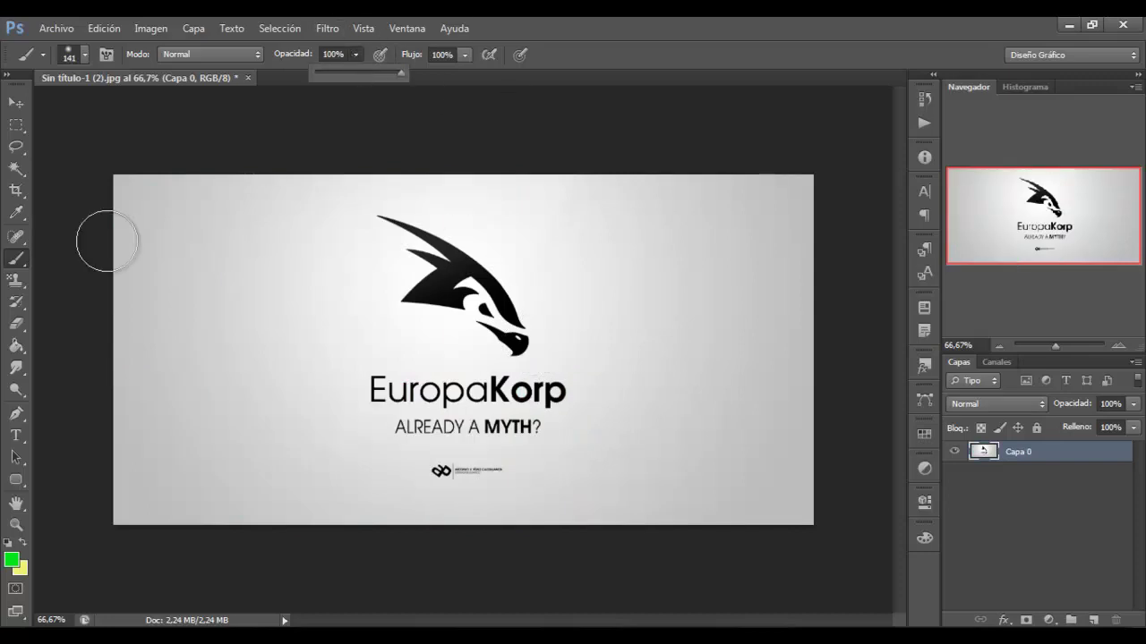
Step: Reset the default colours, then set the foreground to dark red and then bright green
left_click(9, 544)
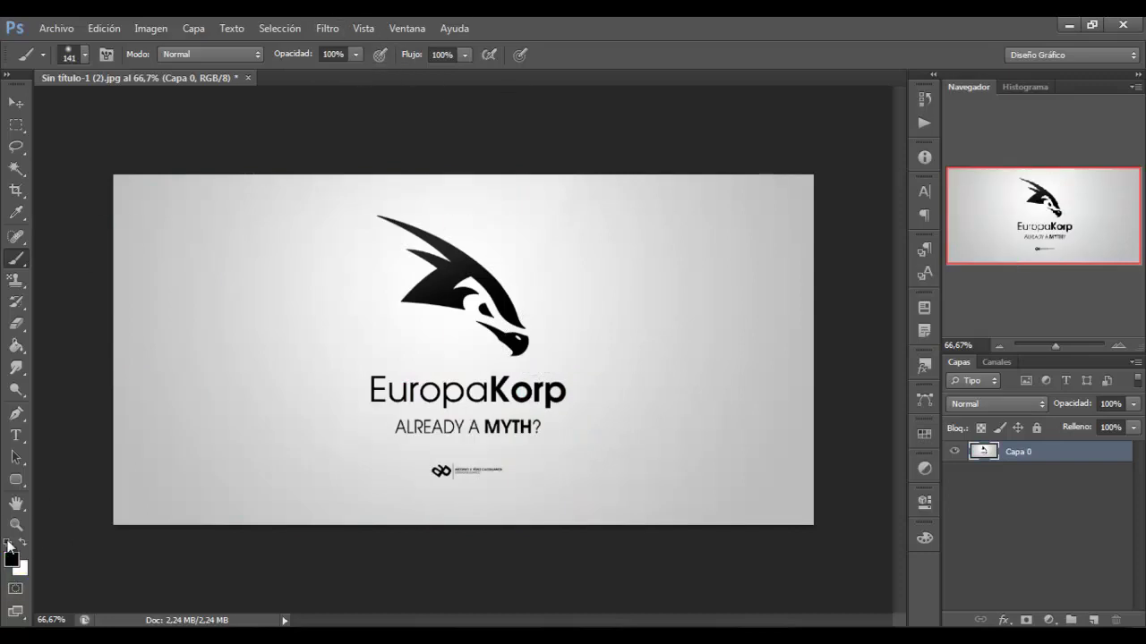
left_click(10, 557)
left_click(498, 422)
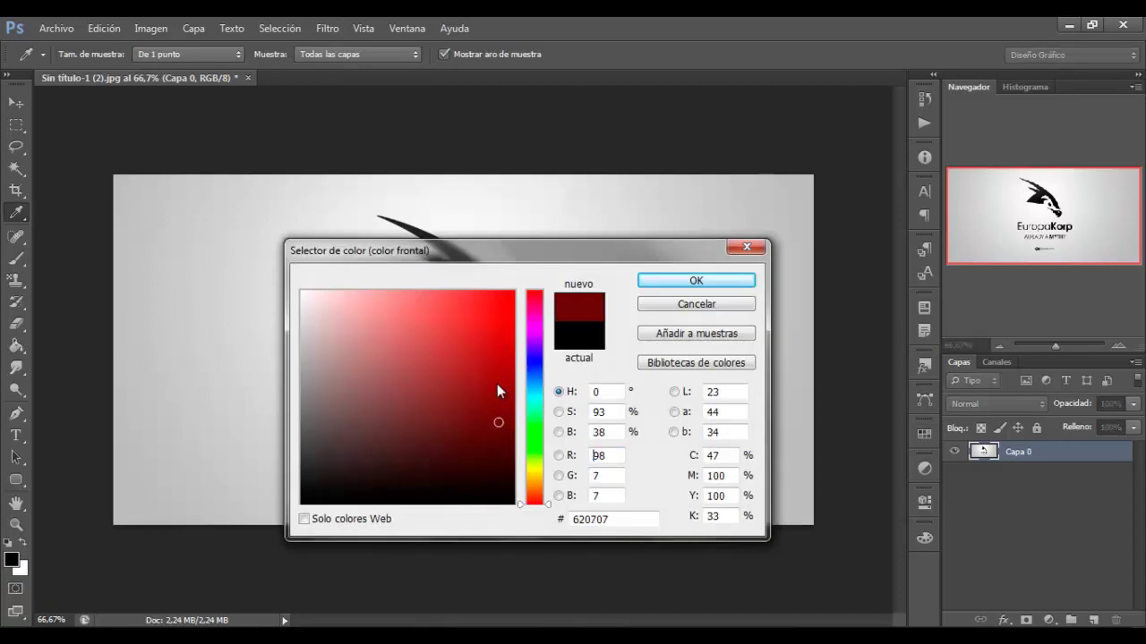
key("Return")
key("b")
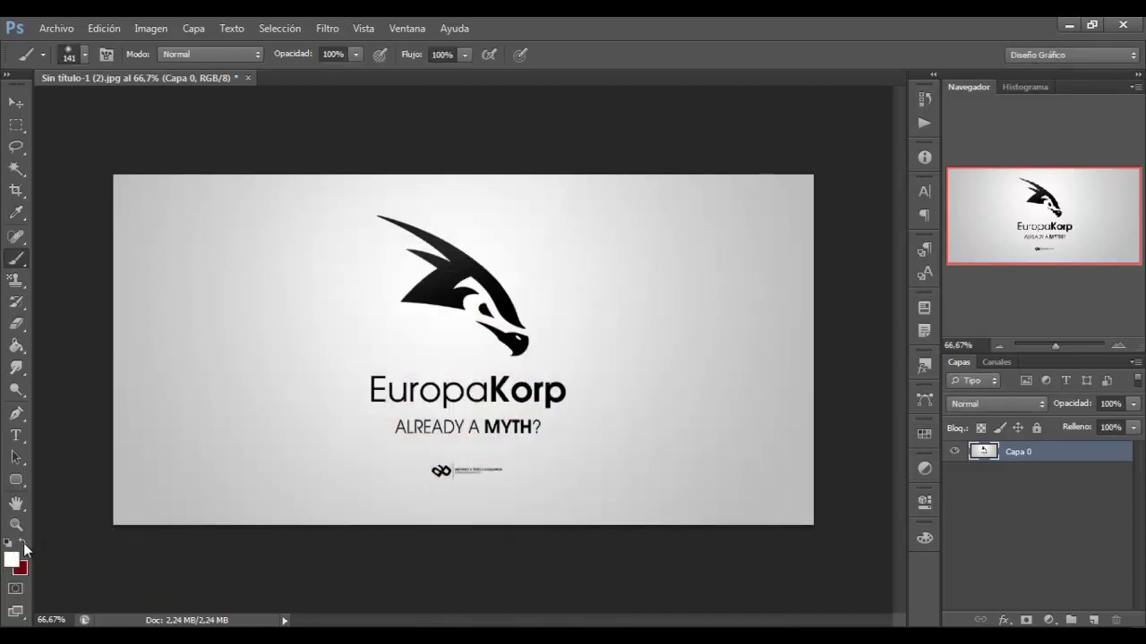
left_click(11, 556)
left_click(514, 346)
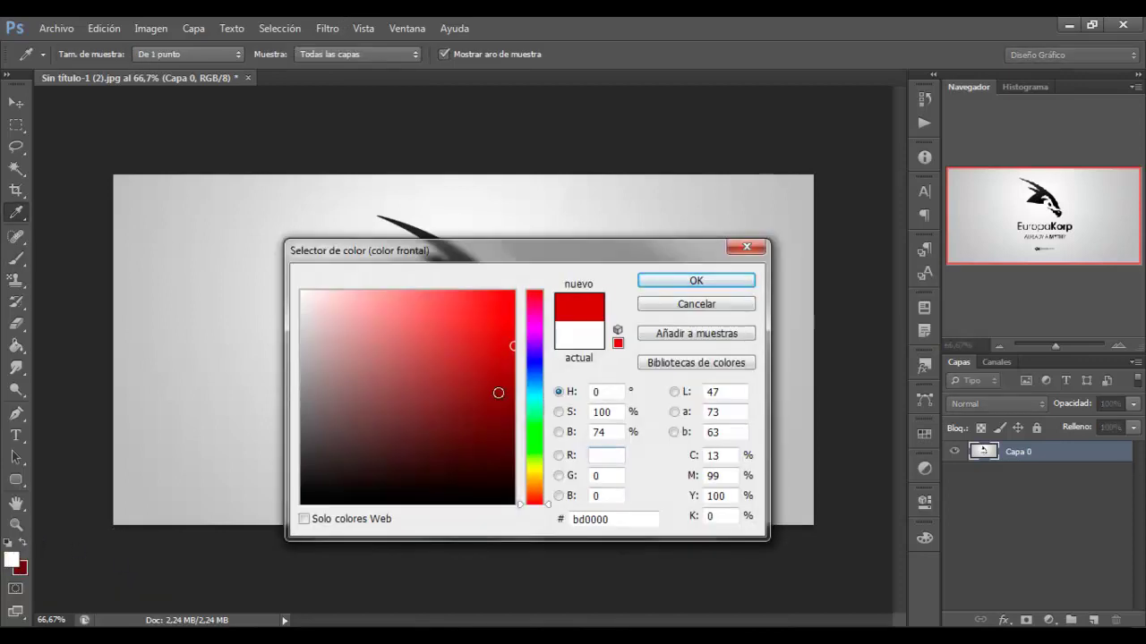
left_click(532, 411)
left_click(495, 318)
Step: Confirm green, swap the colours, then reset them to default black and white
left_click(696, 280)
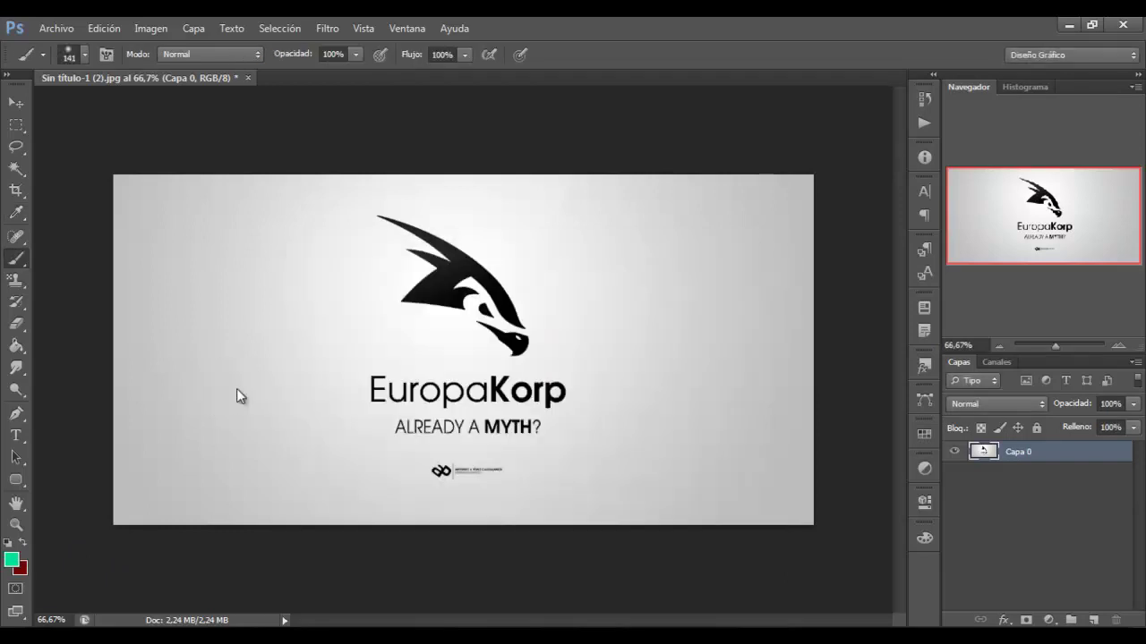
left_click(21, 544)
left_click(9, 543)
Step: Drag Capa 0 around the canvas with the Move tool, then undo the move
left_click(13, 110)
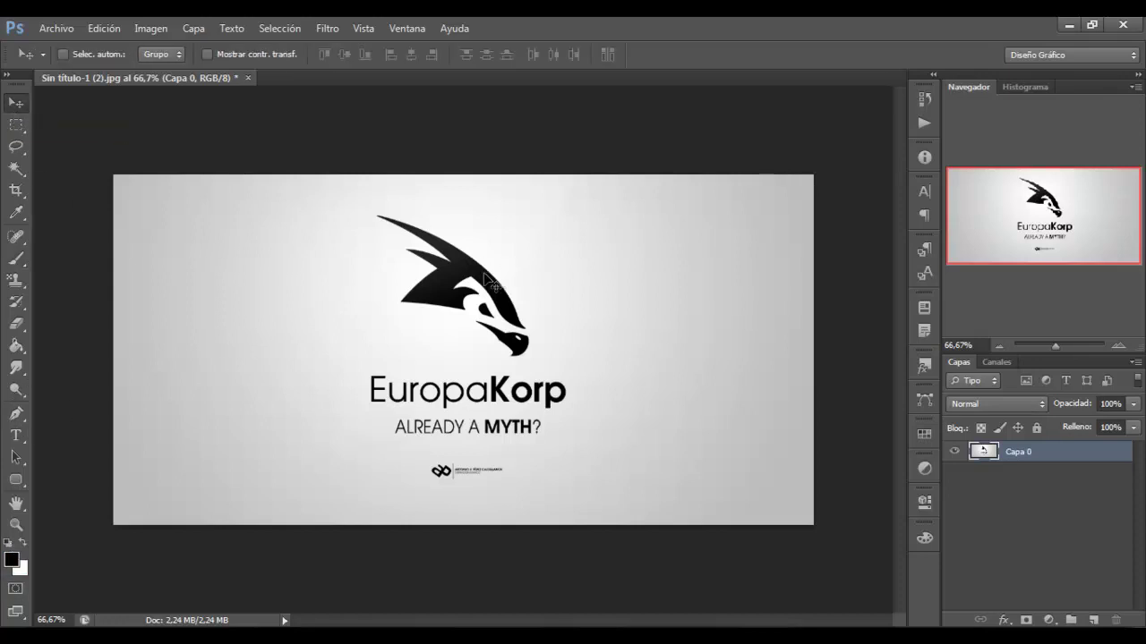
mouse_move(457, 259)
left_mouse_down()
mouse_move(258, 341)
mouse_move(939, 407)
left_mouse_up()
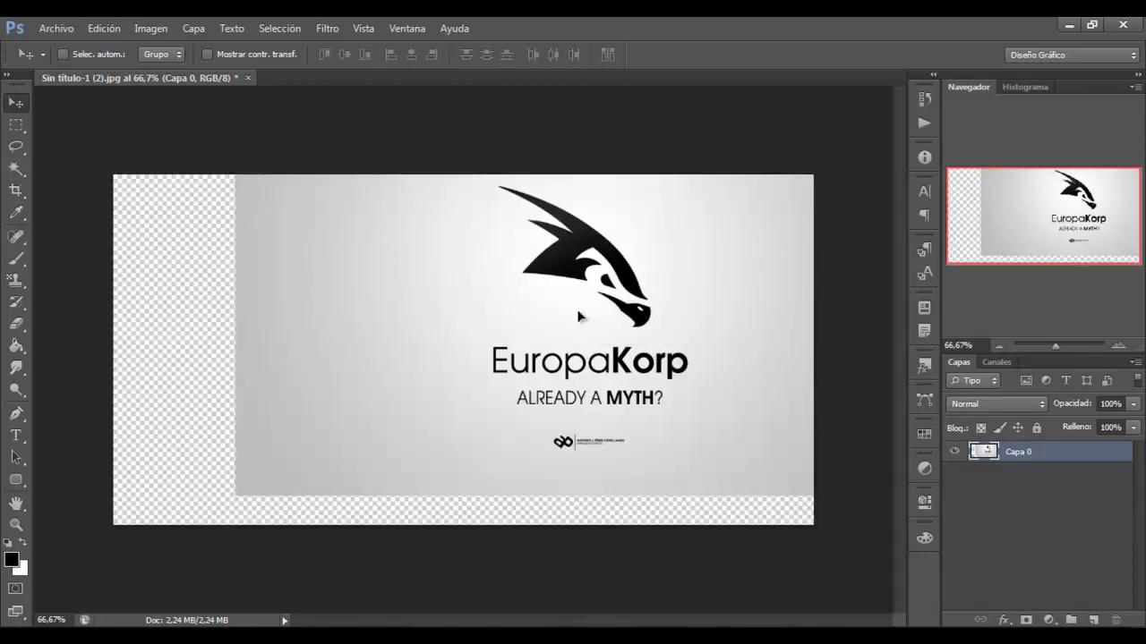
mouse_move(939, 407)
left_mouse_down()
mouse_move(497, 329)
mouse_move(606, 372)
mouse_move(734, 242)
mouse_move(507, 376)
left_mouse_up()
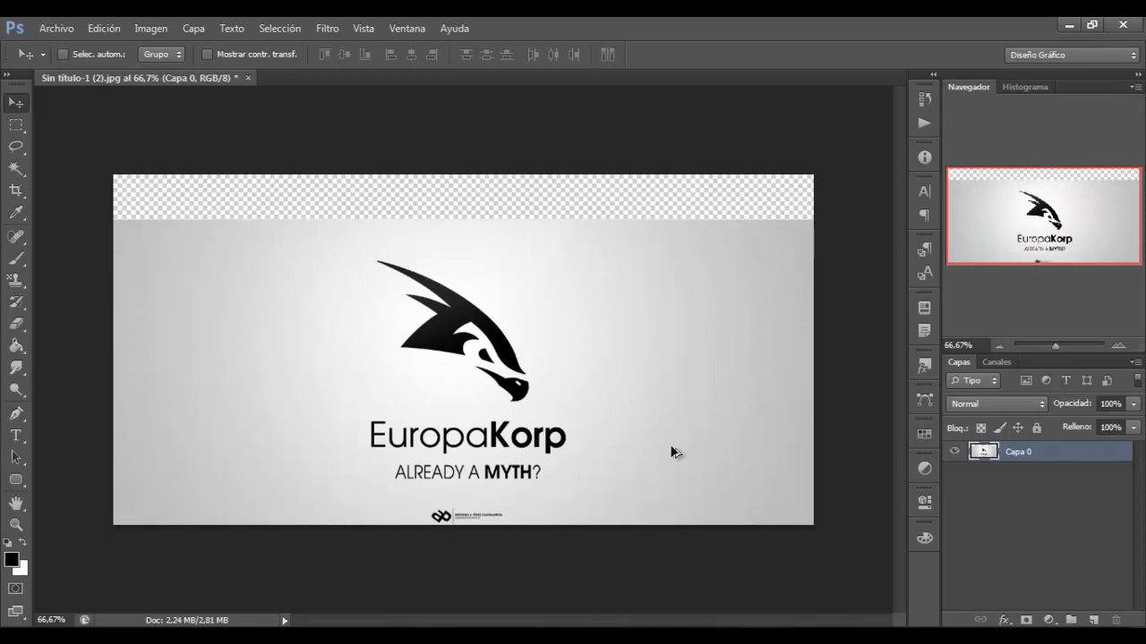
key("ctrl+z")
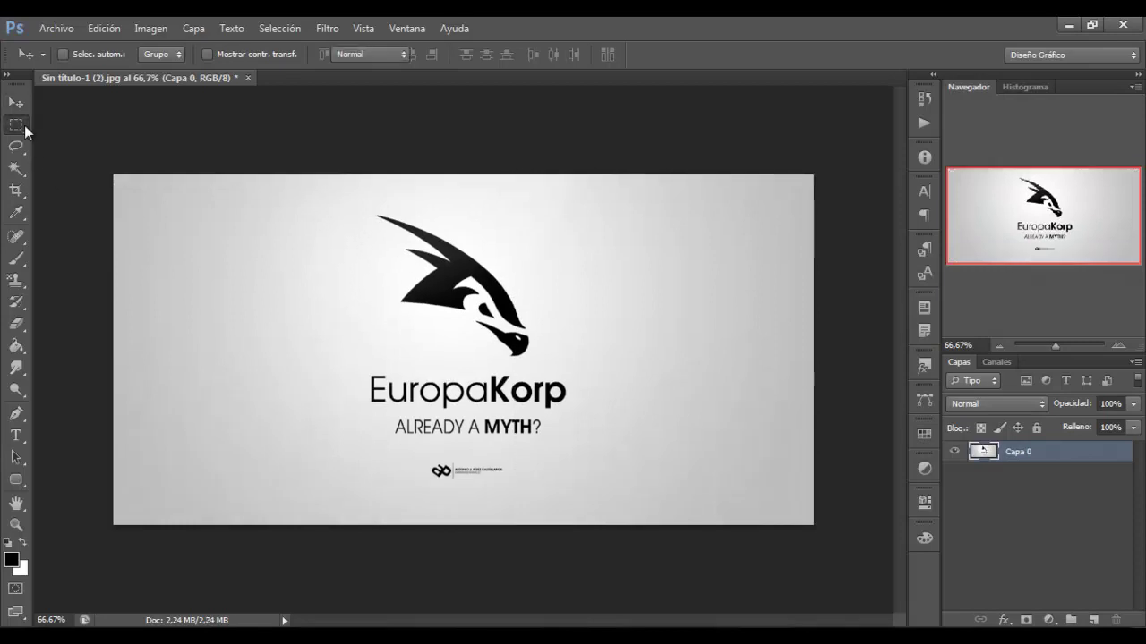
Step: Draw a tall elliptical marquee selection left of the logo and add empty layer Capa 1
left_click(24, 130)
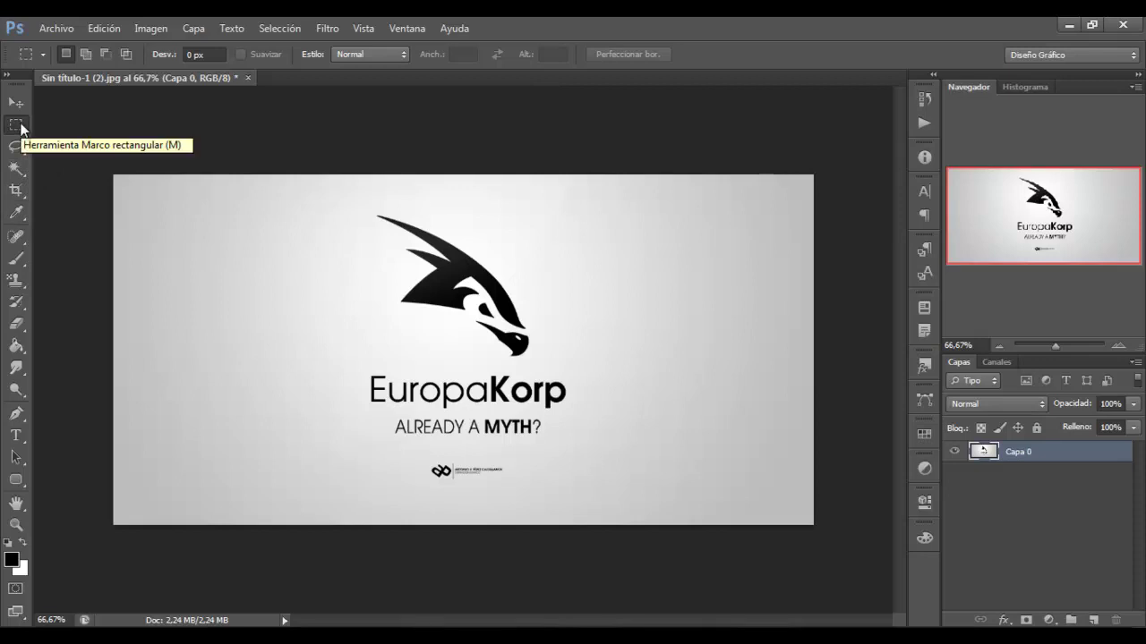
left_click(20, 125)
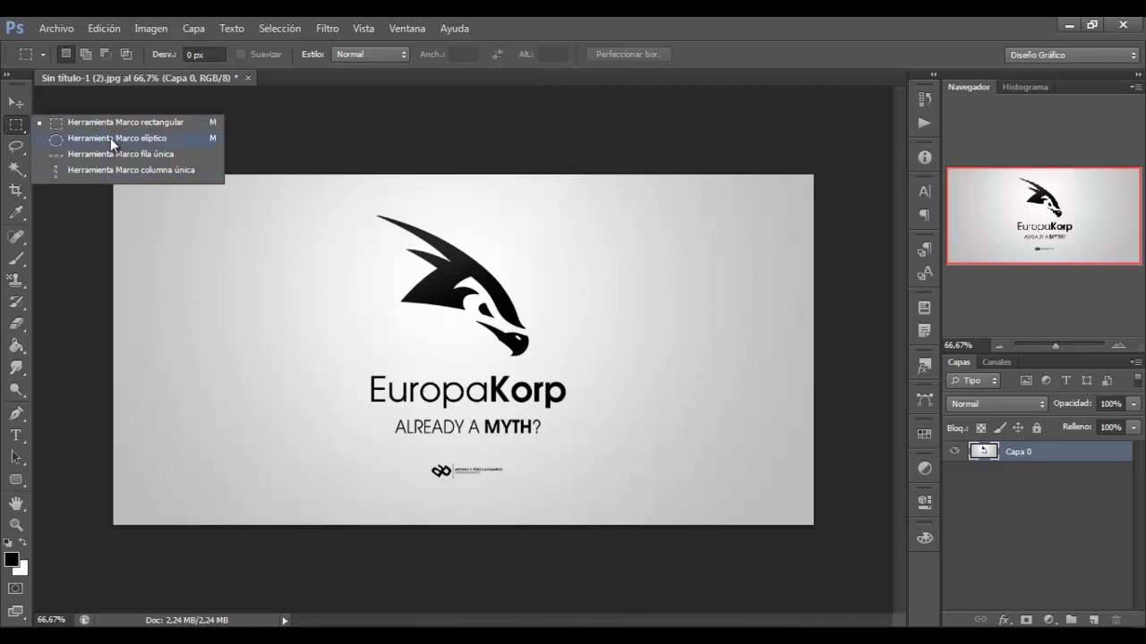
left_click(110, 138)
right_click(23, 134)
left_click(48, 142)
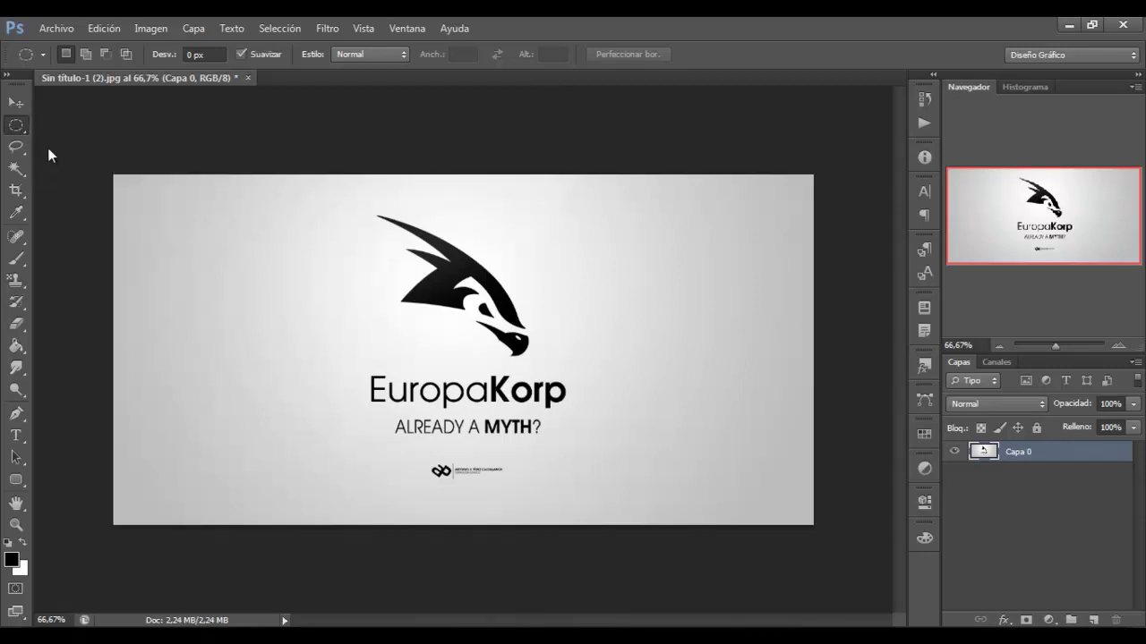
mouse_move(300, 234)
left_mouse_down()
mouse_move(589, 513)
mouse_move(295, 470)
left_mouse_up()
left_click(241, 248)
left_click_drag(241, 248, 384, 455)
left_click(1094, 619)
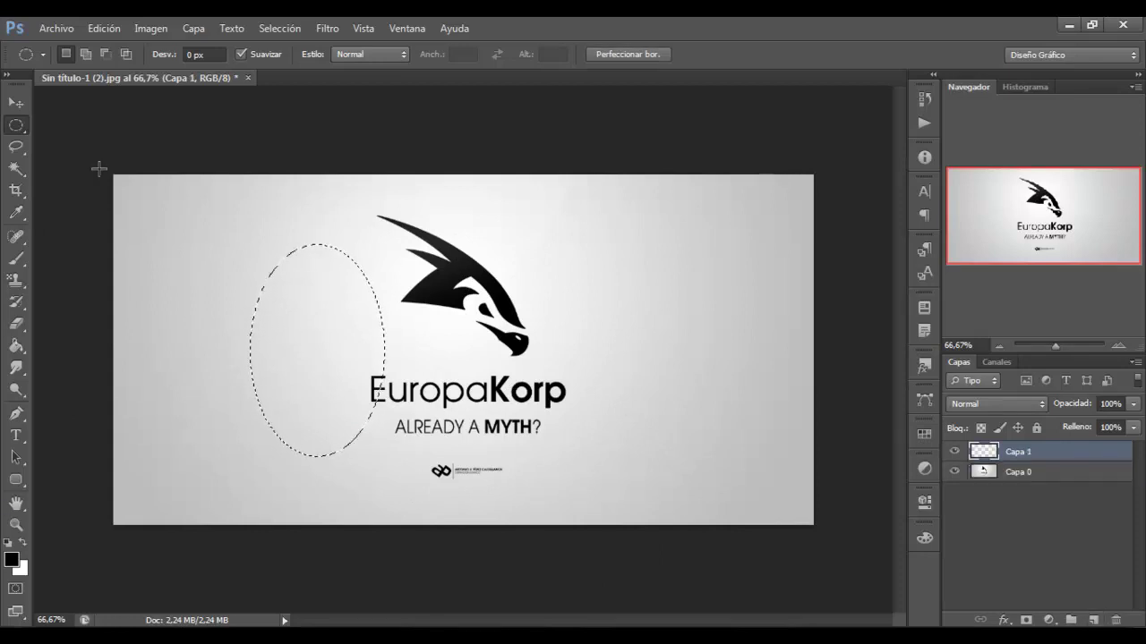
Step: Stroke the ellipse with a 5 px black outside line in Normal mode, then deselect
right_click(390, 255)
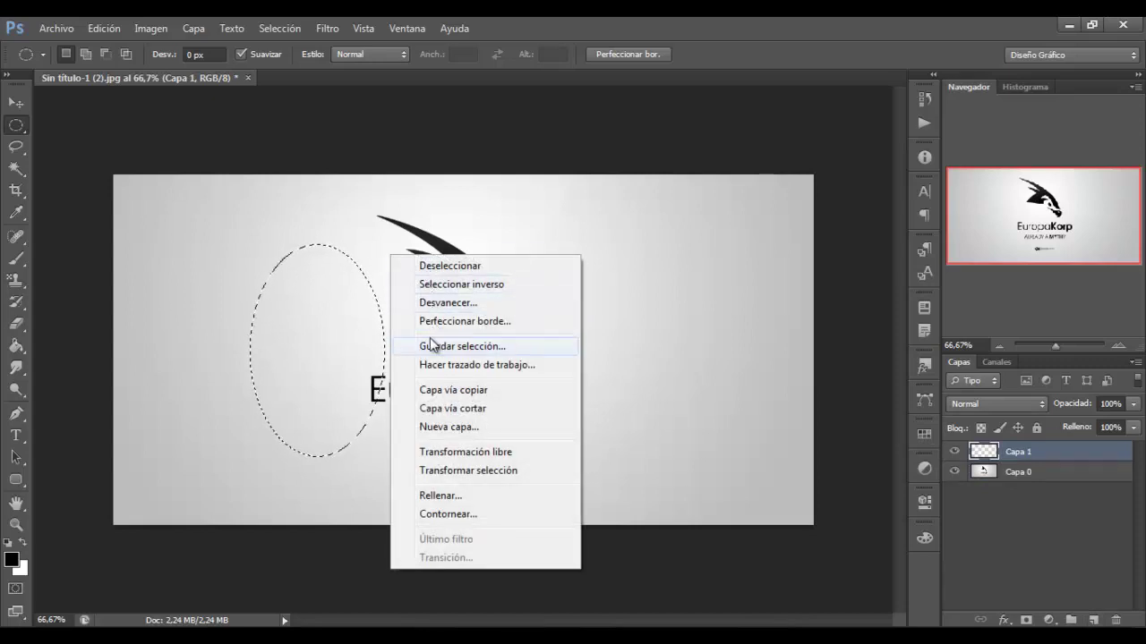
left_click(444, 514)
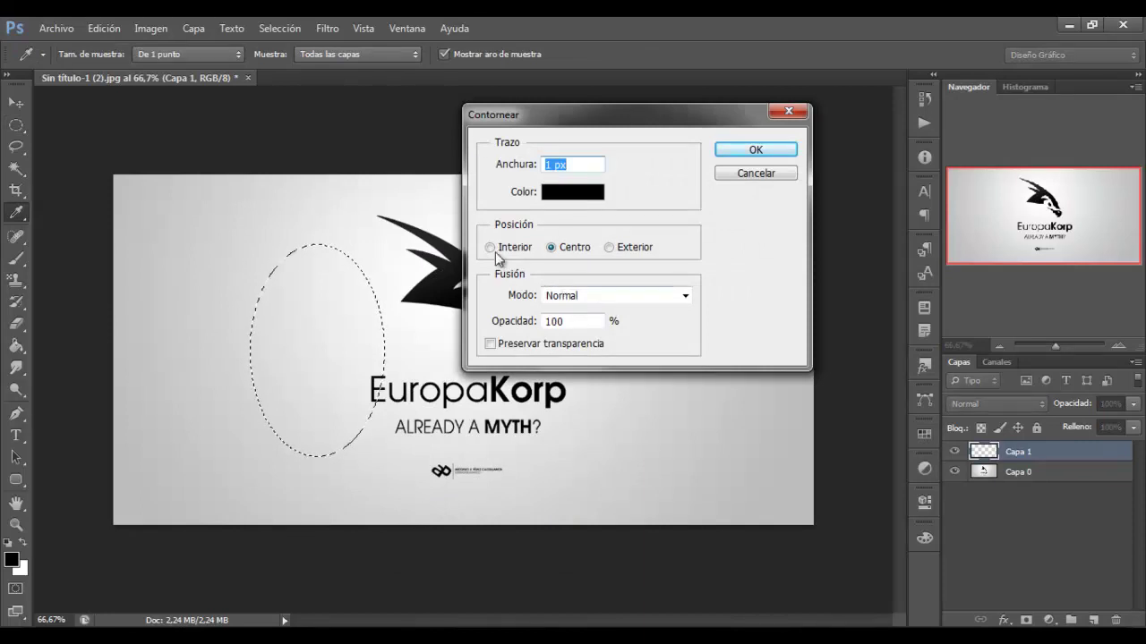
type("3")
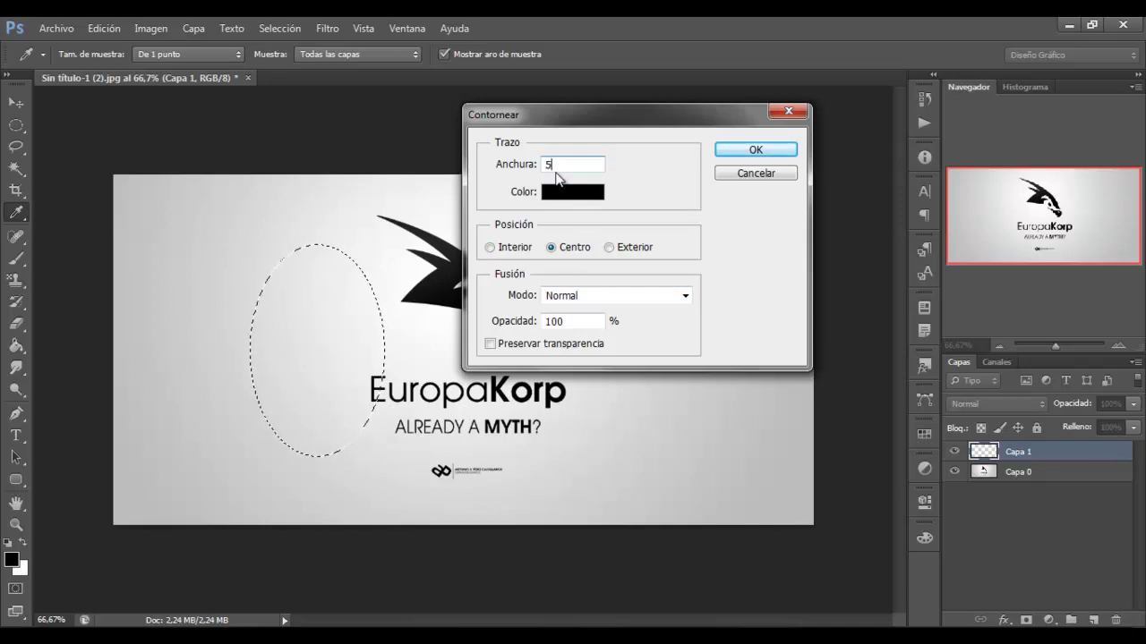
left_click(515, 252)
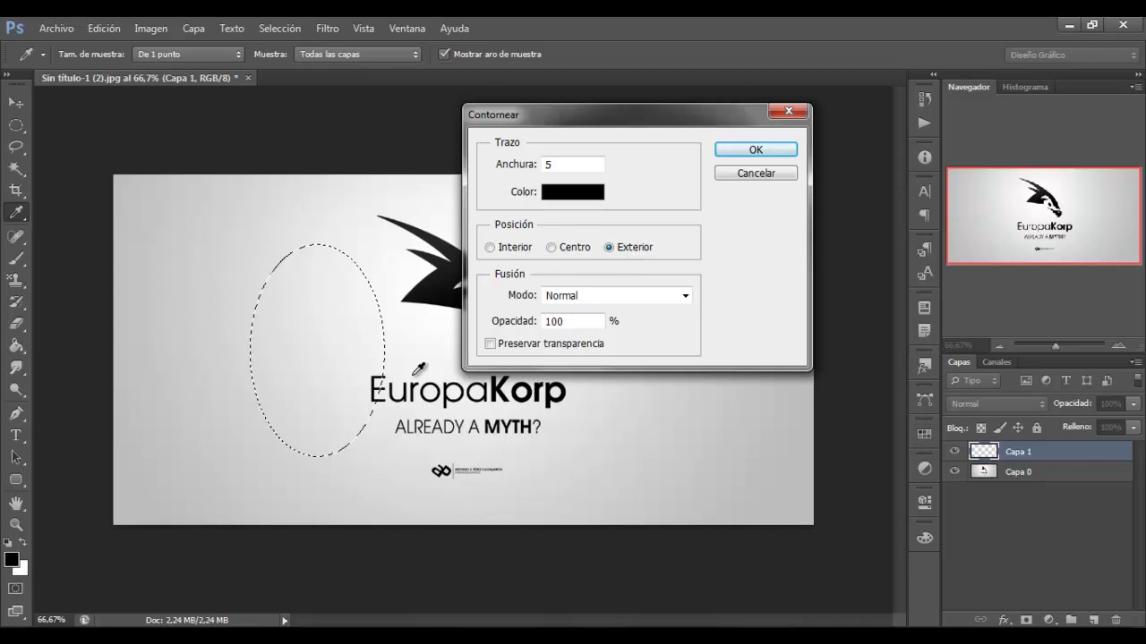
left_click(673, 300)
left_click(611, 306)
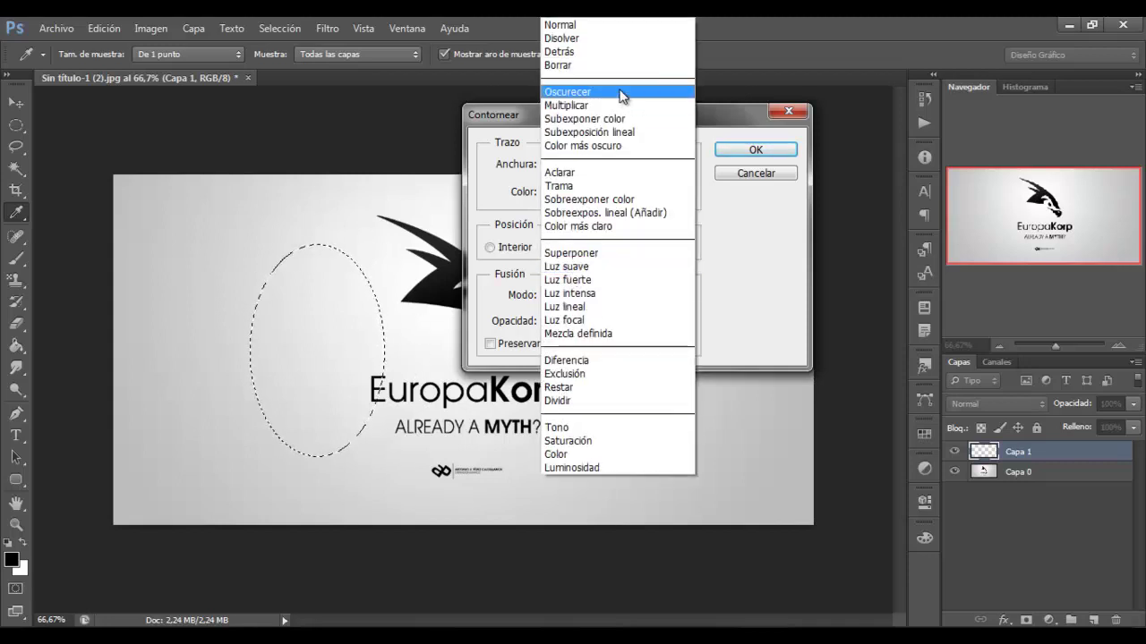
left_click(577, 25)
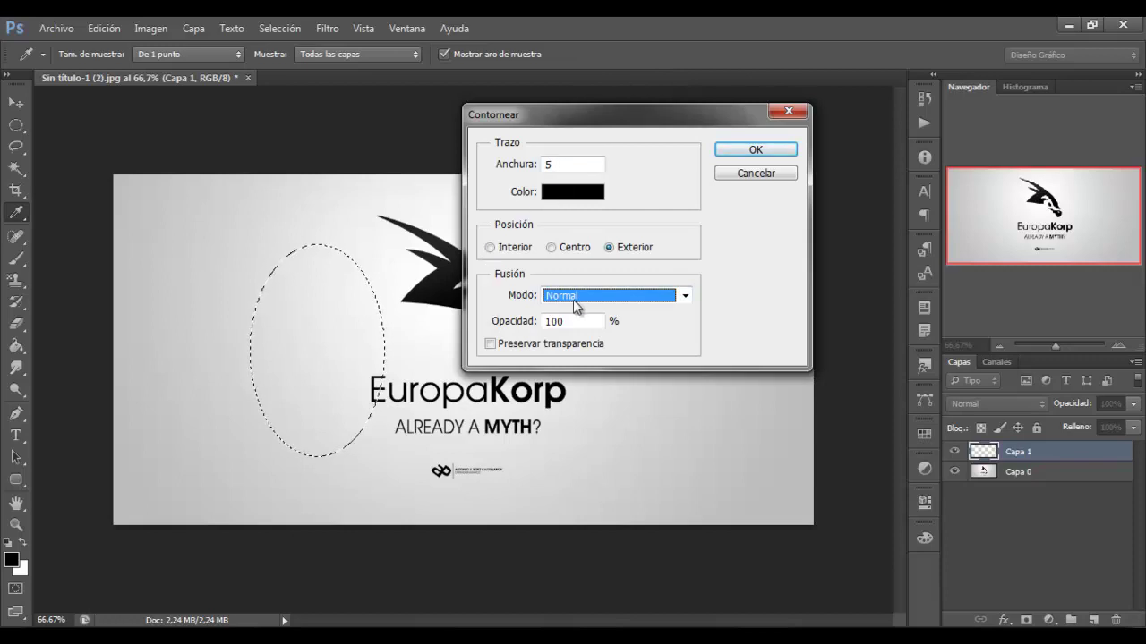
left_click(578, 306)
left_click(649, 21)
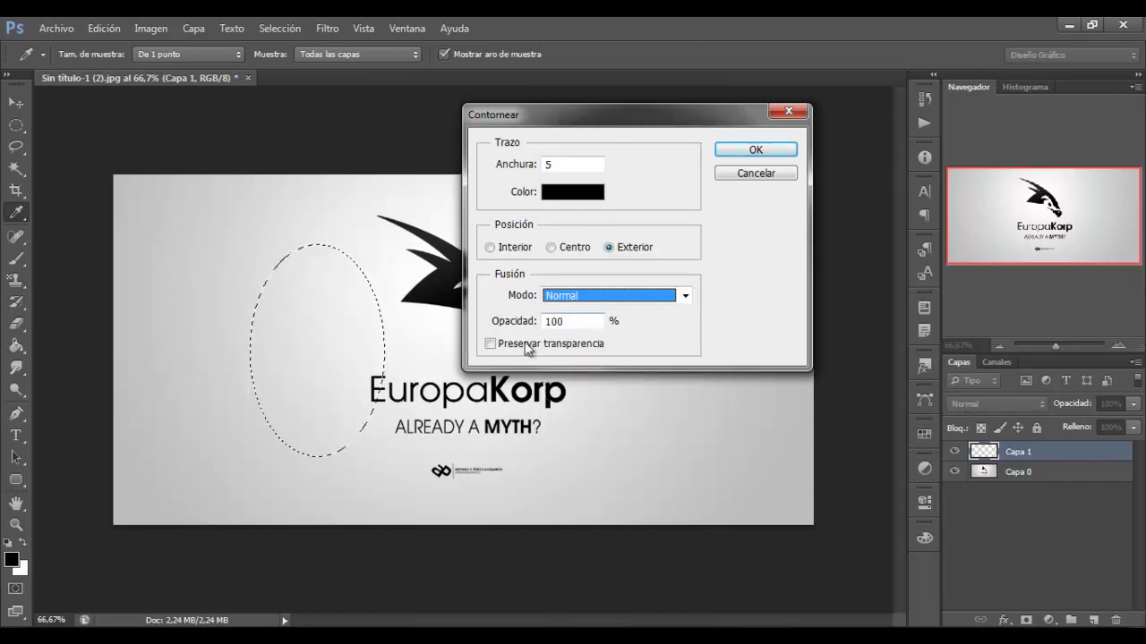
left_click(773, 149)
key("ctrl+d")
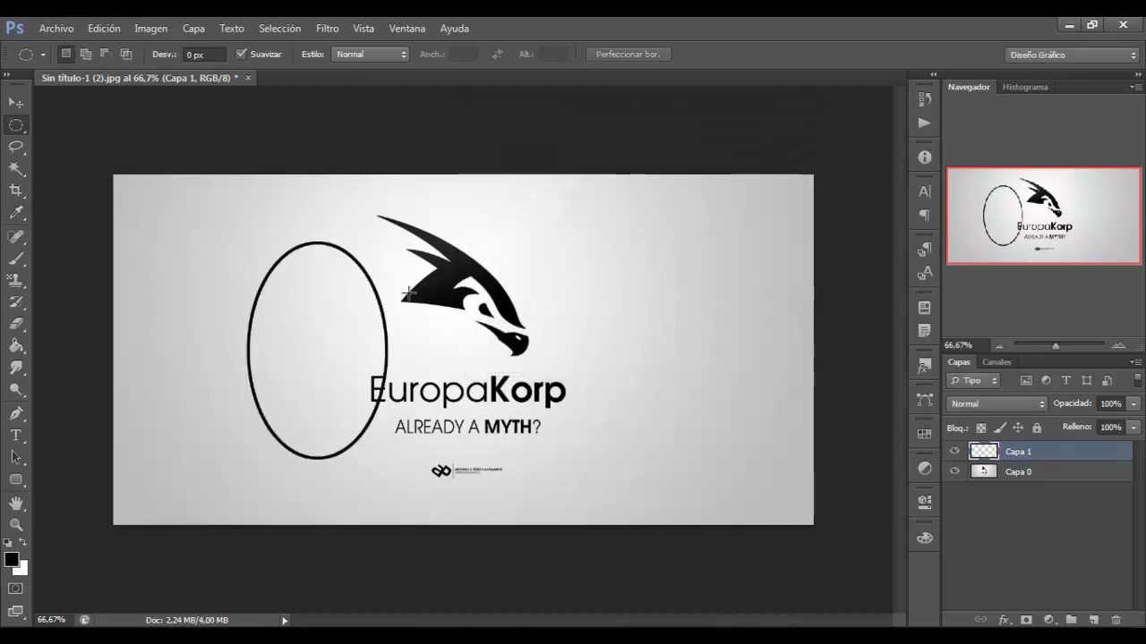
Step: Try Oscurecer, Superponer, Luz suave, Luz fuerte and linear dodge on Capa 1, then reset to Normal
left_click(977, 404)
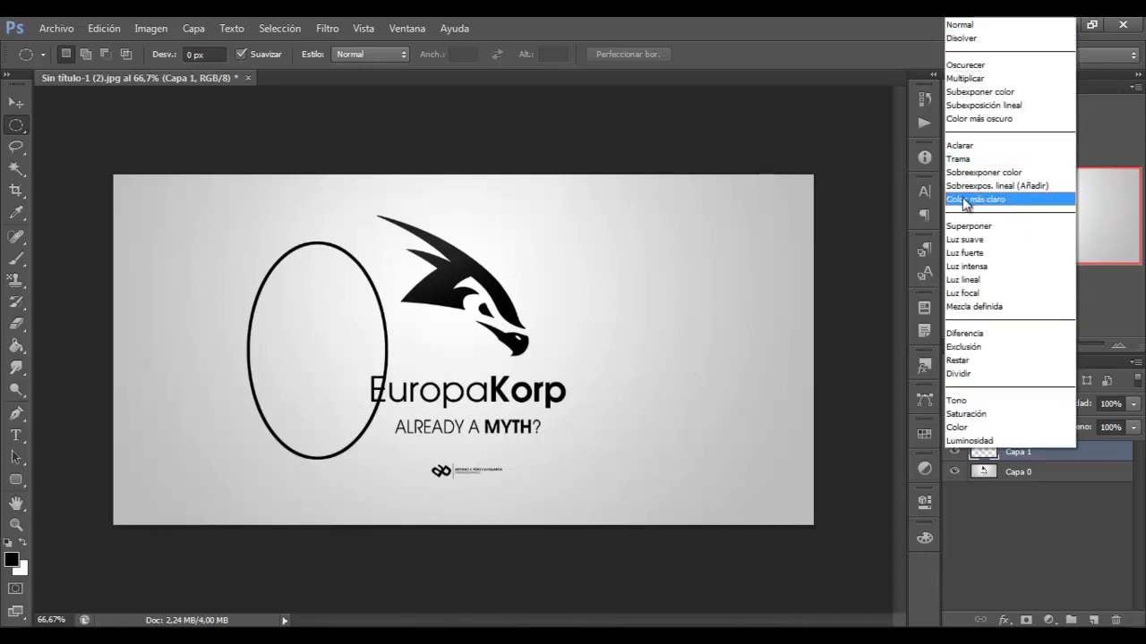
left_click(996, 66)
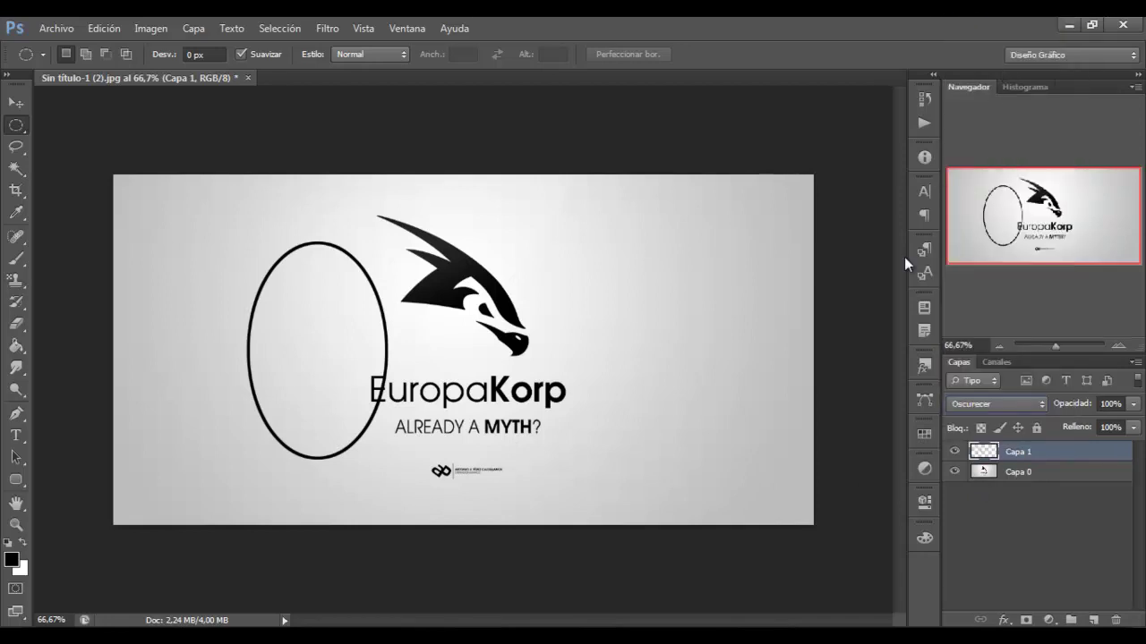
left_click(1007, 404)
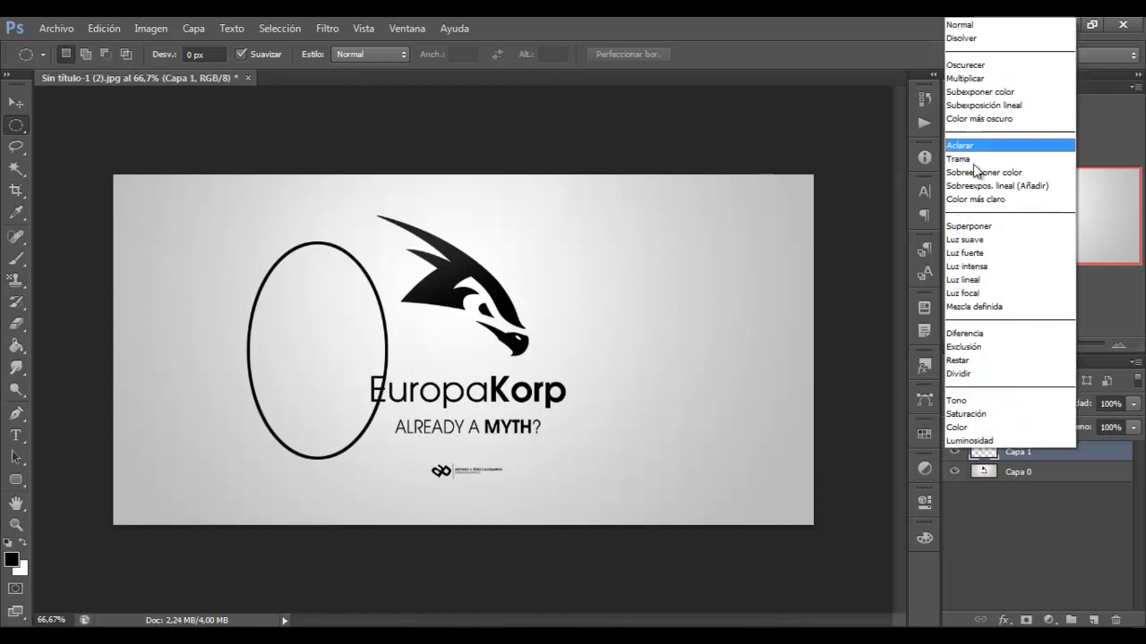
left_click(968, 227)
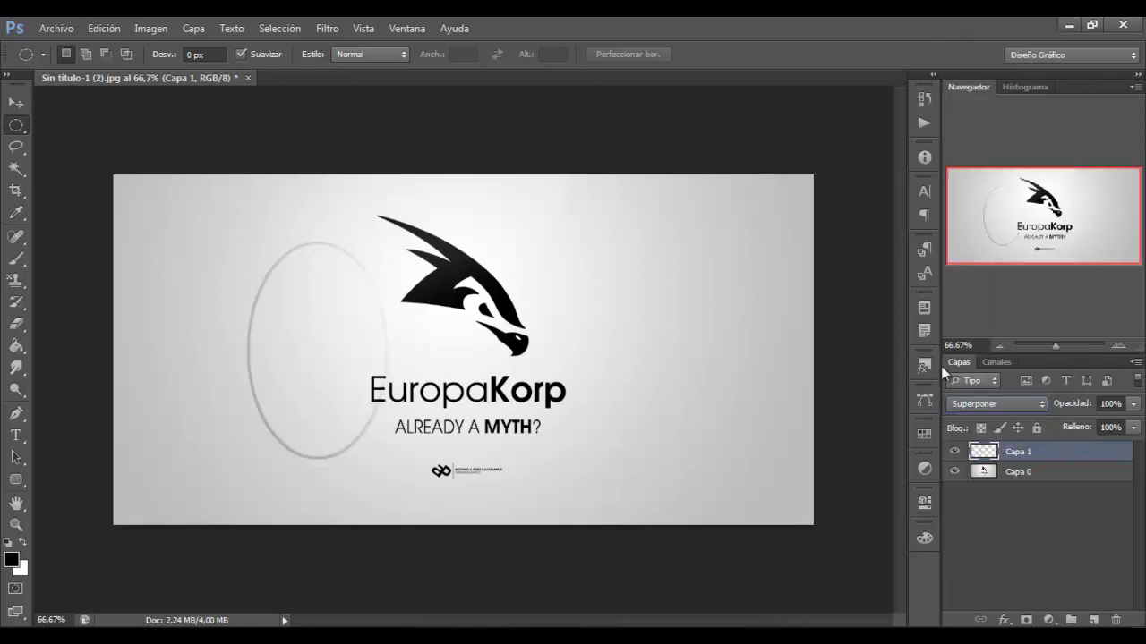
left_click(1000, 400)
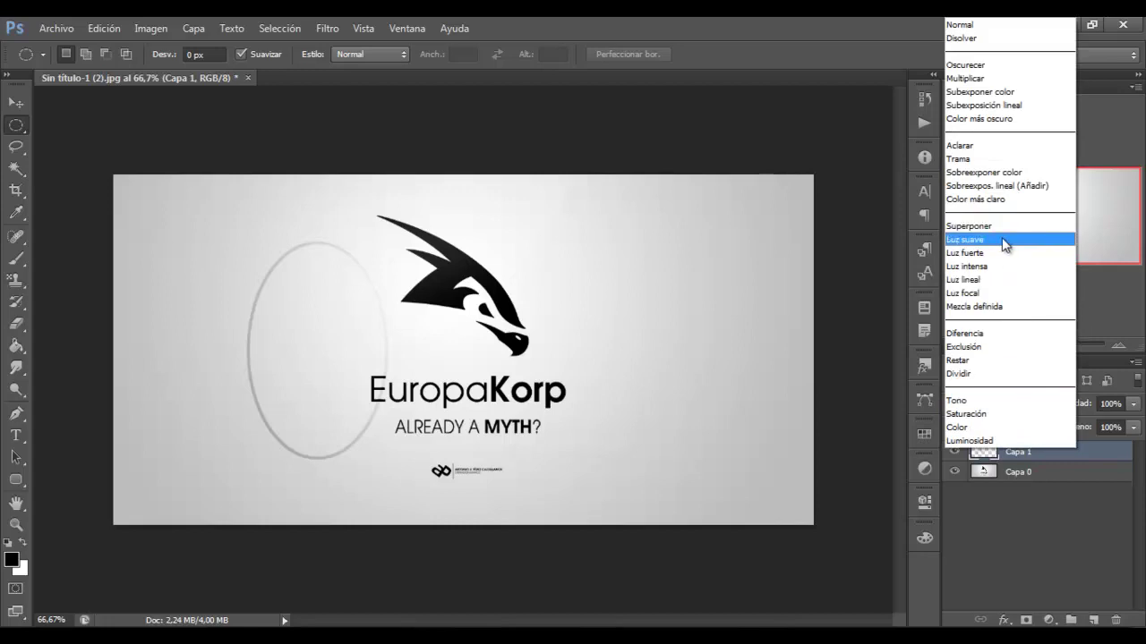
left_click(1000, 240)
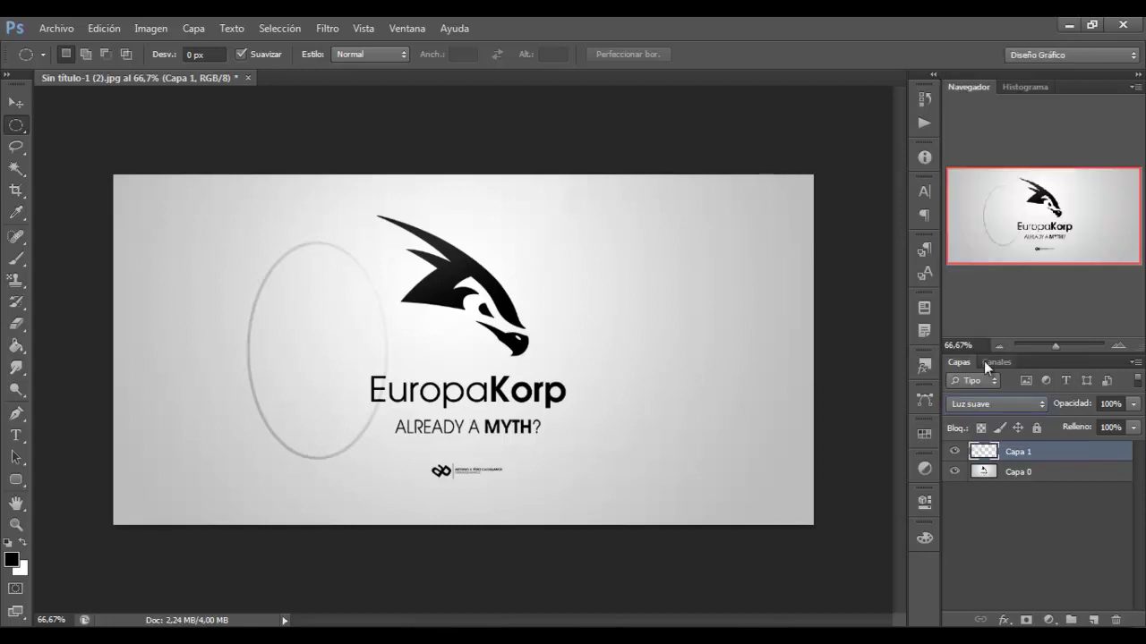
left_click(978, 406)
left_click(994, 252)
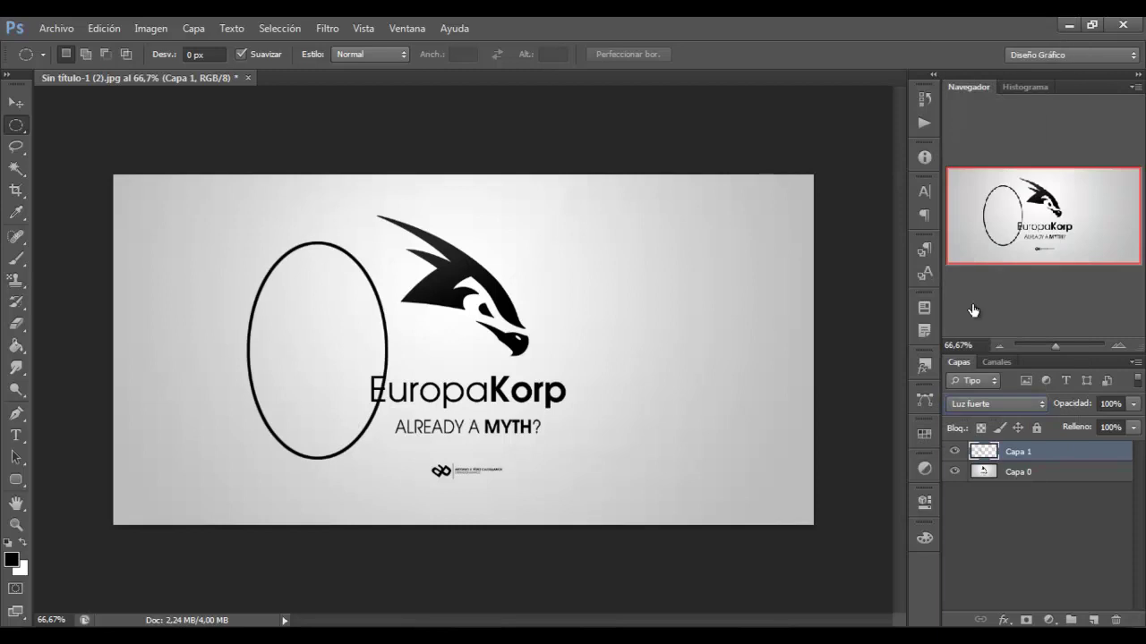
left_click(976, 394)
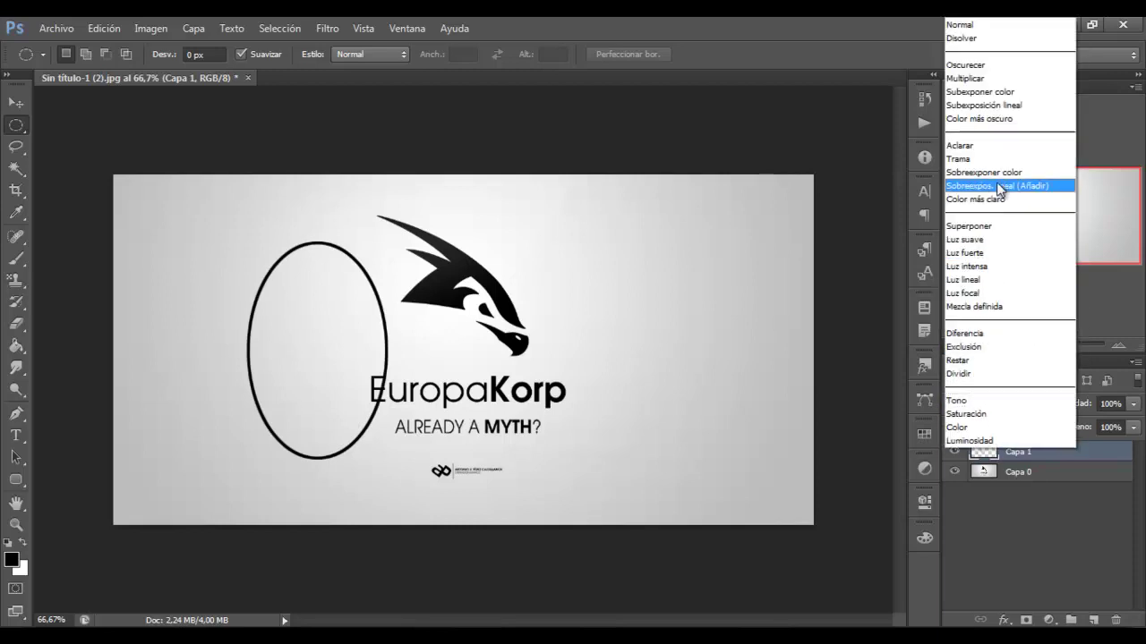
left_click(996, 182)
left_click(981, 409)
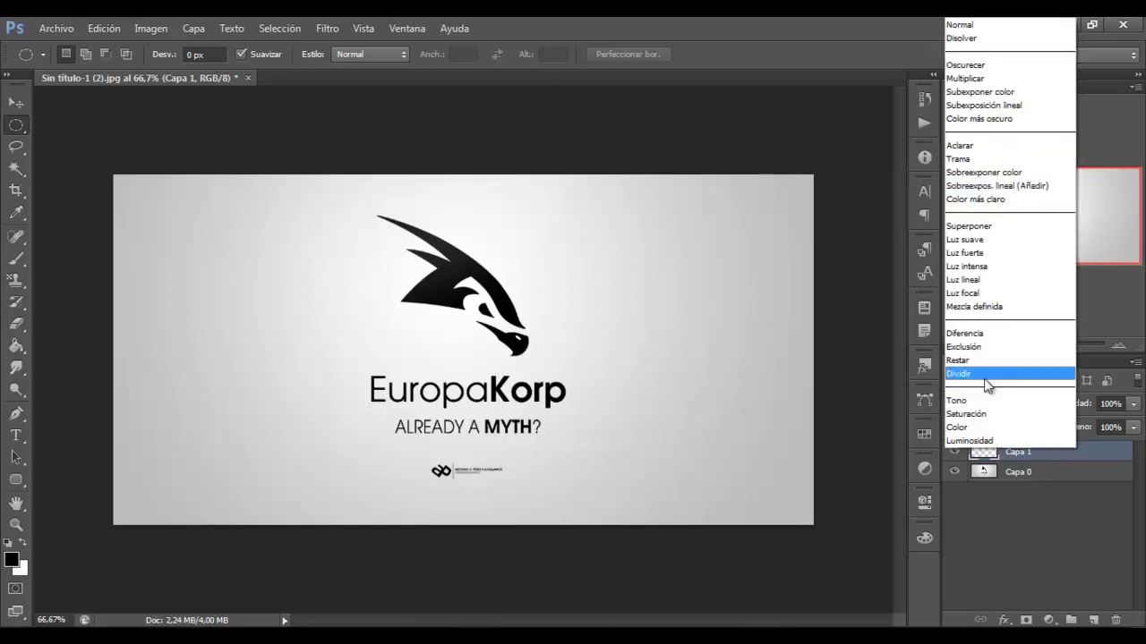
left_click(959, 25)
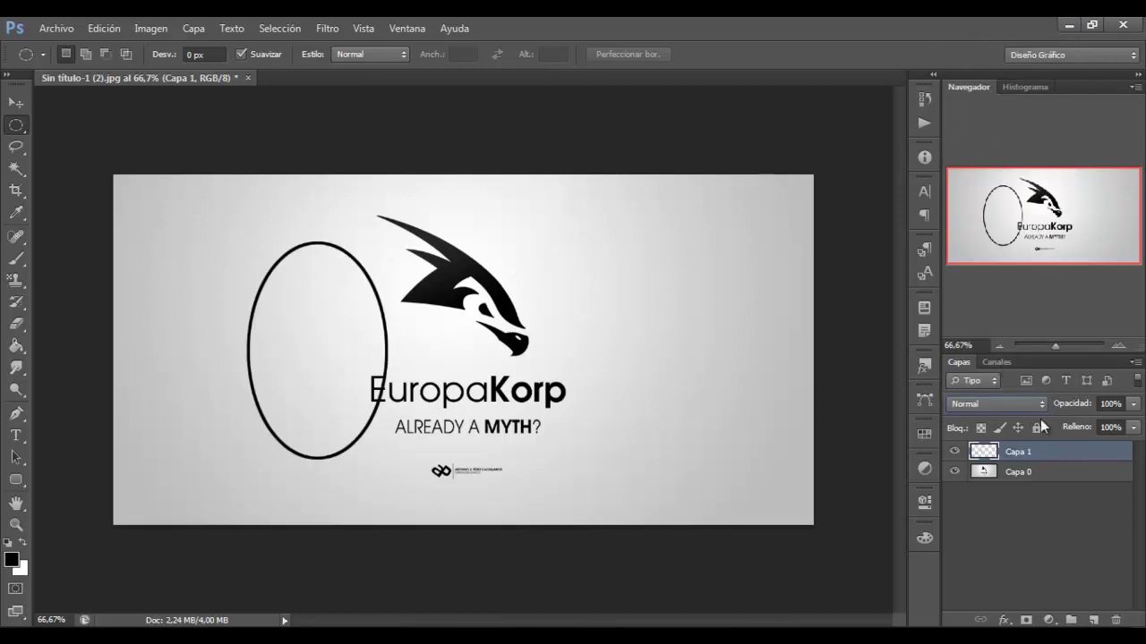
Step: Delete the oval layer Capa 1, then practise rectangular and square marquee selections and clear them
right_click(1062, 451)
left_click(937, 121)
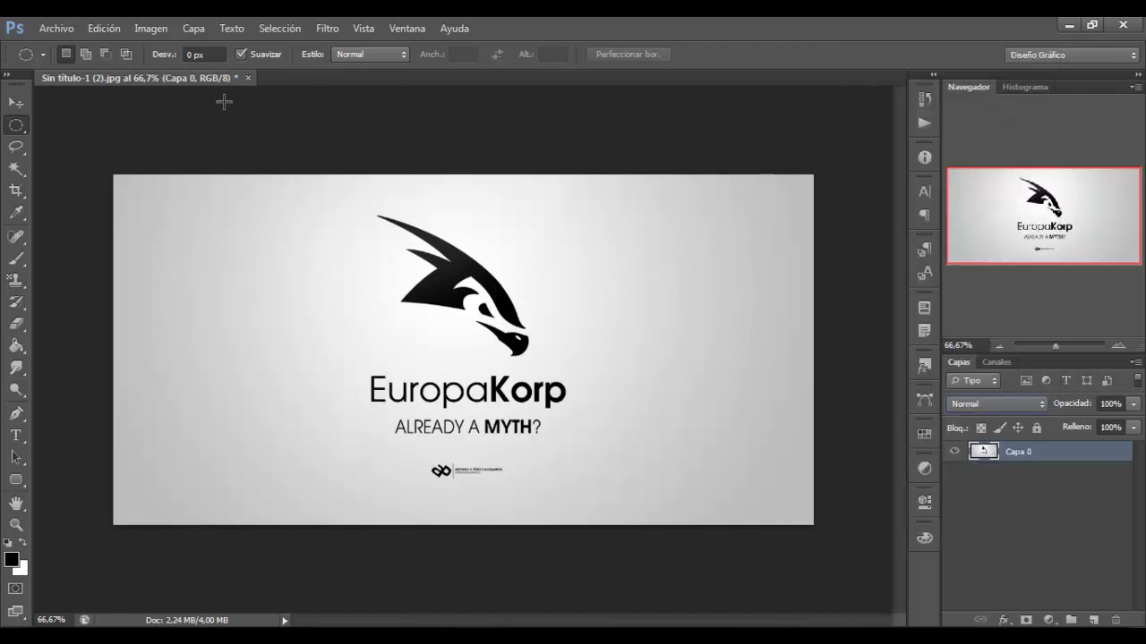
right_click(17, 126)
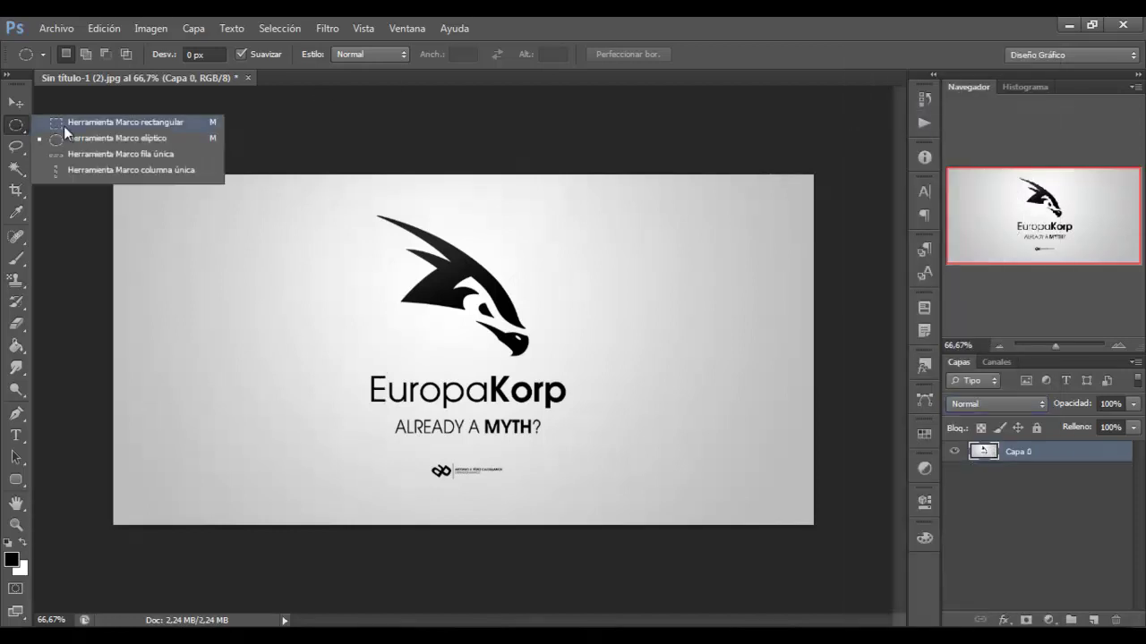
left_click(64, 123)
left_click_drag(198, 239, 609, 432)
left_click(326, 306)
left_click_drag(252, 230, 498, 475)
left_click_drag(232, 315, 310, 238)
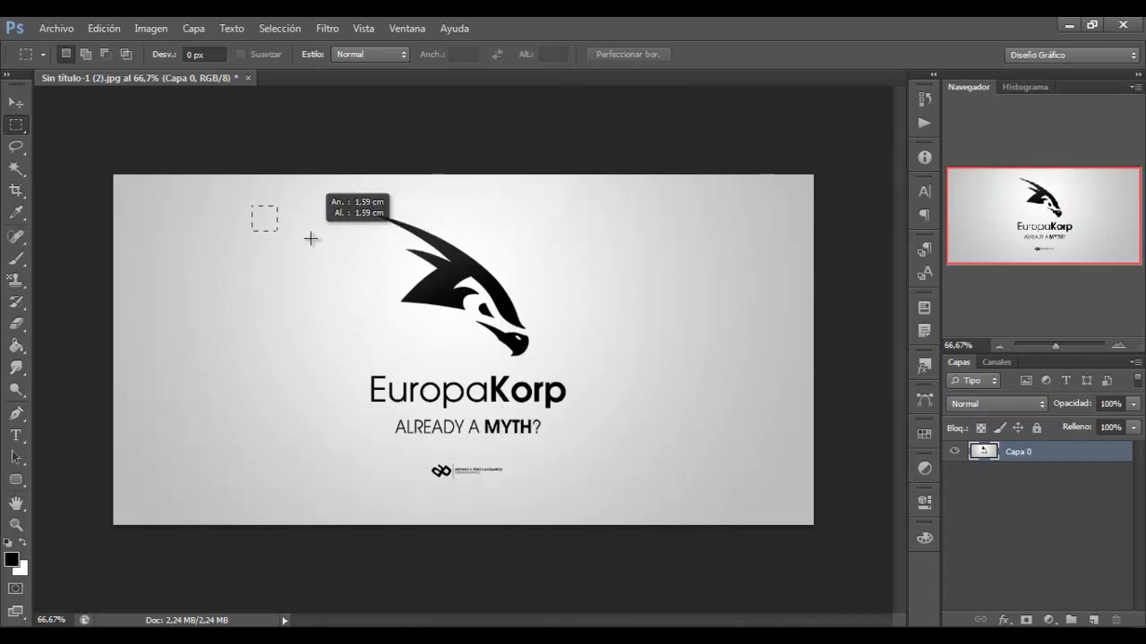
left_click_drag(311, 238, 451, 434)
left_click(440, 433)
key("ctrl+z")
left_click(474, 430)
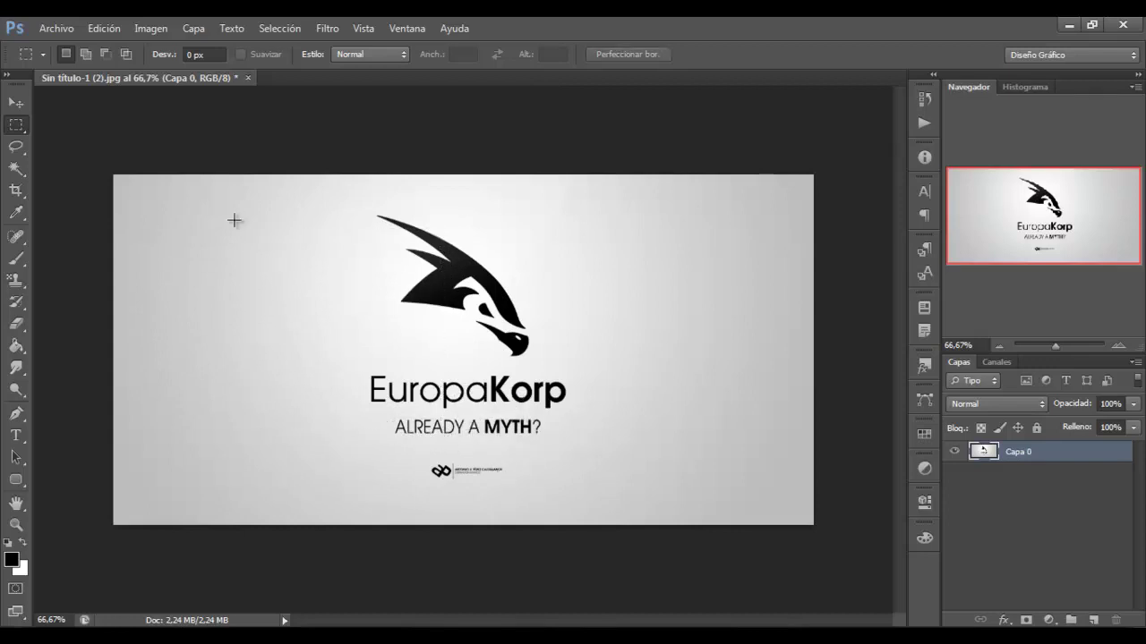
Step: Practise elliptical marquee selections left of the logo, reshaping one into a near circle, then clear it
right_click(16, 125)
left_click(72, 135)
mouse_move(247, 239)
left_mouse_down()
mouse_move(524, 467)
mouse_move(577, 480)
mouse_move(496, 469)
mouse_move(494, 482)
mouse_move(389, 463)
mouse_move(248, 318)
mouse_move(537, 507)
mouse_move(442, 458)
mouse_move(446, 448)
left_mouse_up()
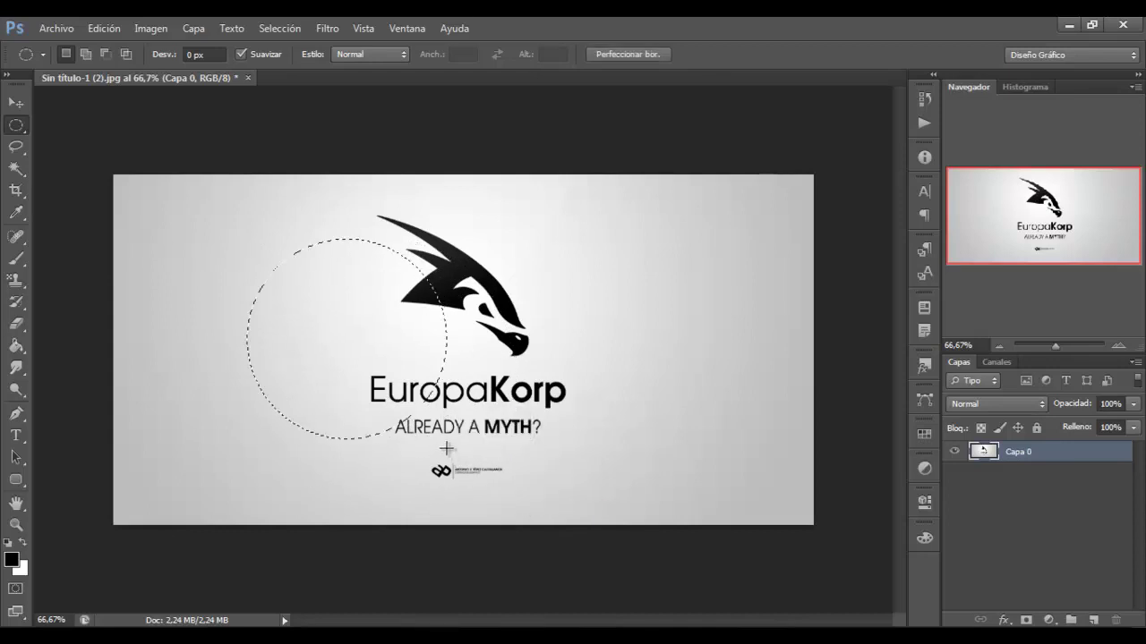
mouse_move(230, 236)
left_mouse_down()
mouse_move(357, 365)
mouse_move(472, 389)
mouse_move(340, 378)
mouse_move(268, 229)
mouse_move(206, 235)
mouse_move(389, 274)
mouse_move(316, 415)
mouse_move(358, 463)
mouse_move(415, 475)
mouse_move(470, 454)
left_mouse_up()
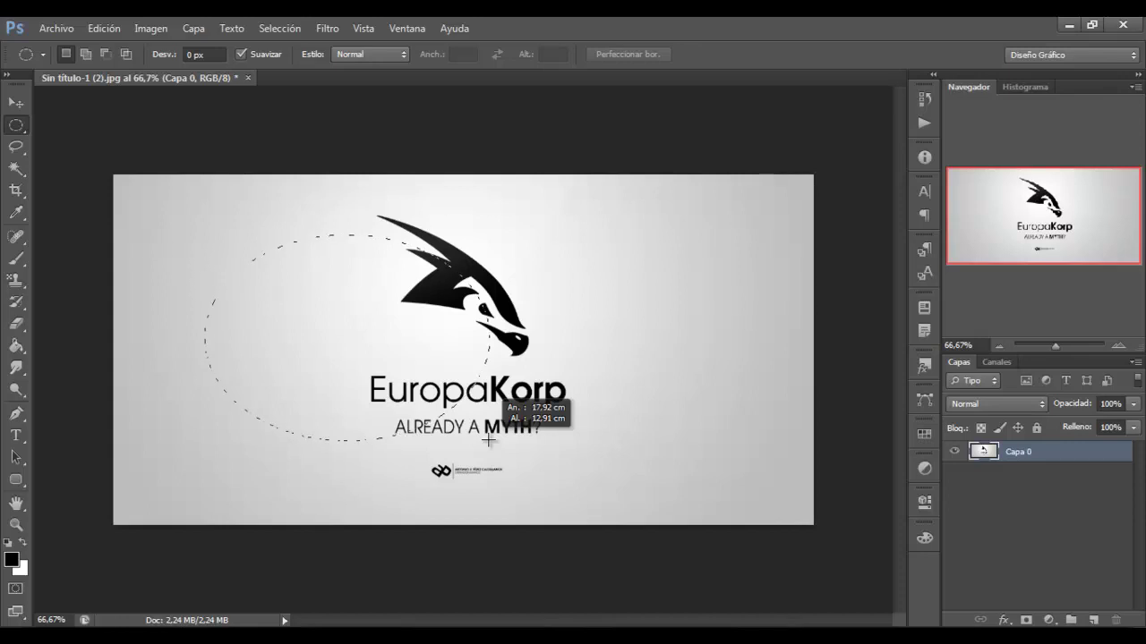
mouse_move(488, 440)
left_mouse_down()
mouse_move(482, 512)
mouse_move(608, 409)
mouse_move(581, 179)
mouse_move(808, 340)
mouse_move(734, 242)
mouse_move(529, 232)
left_mouse_up()
left_click(529, 233)
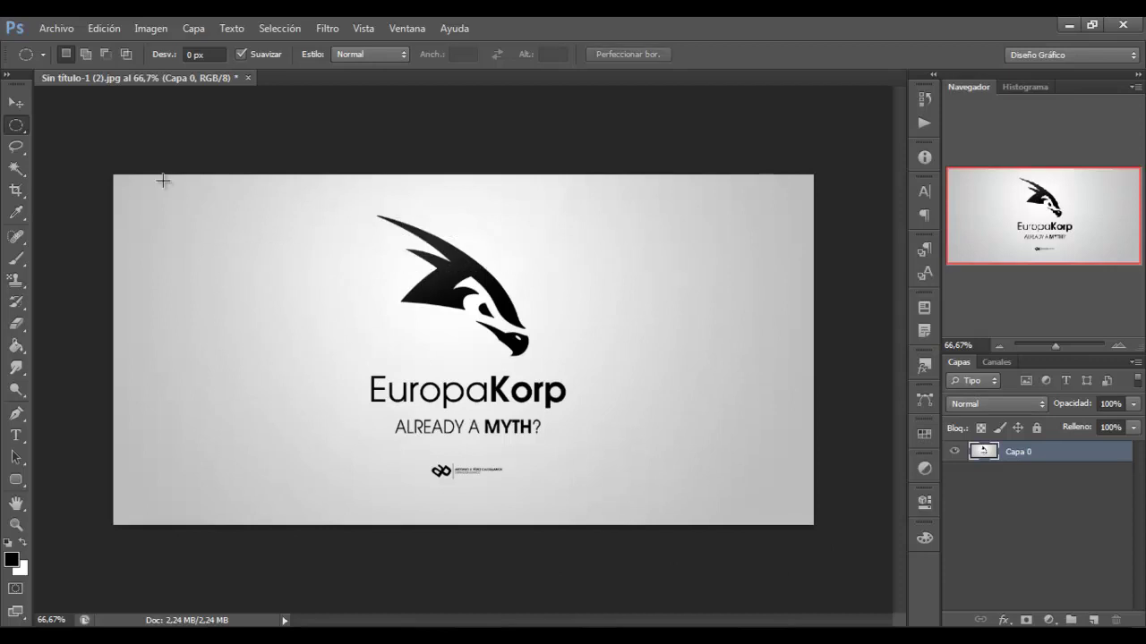
left_click(14, 149)
Step: Practise freehand lasso selections, tracing around the dragon head, then clear the selection
left_click(51, 154)
left_click(16, 147)
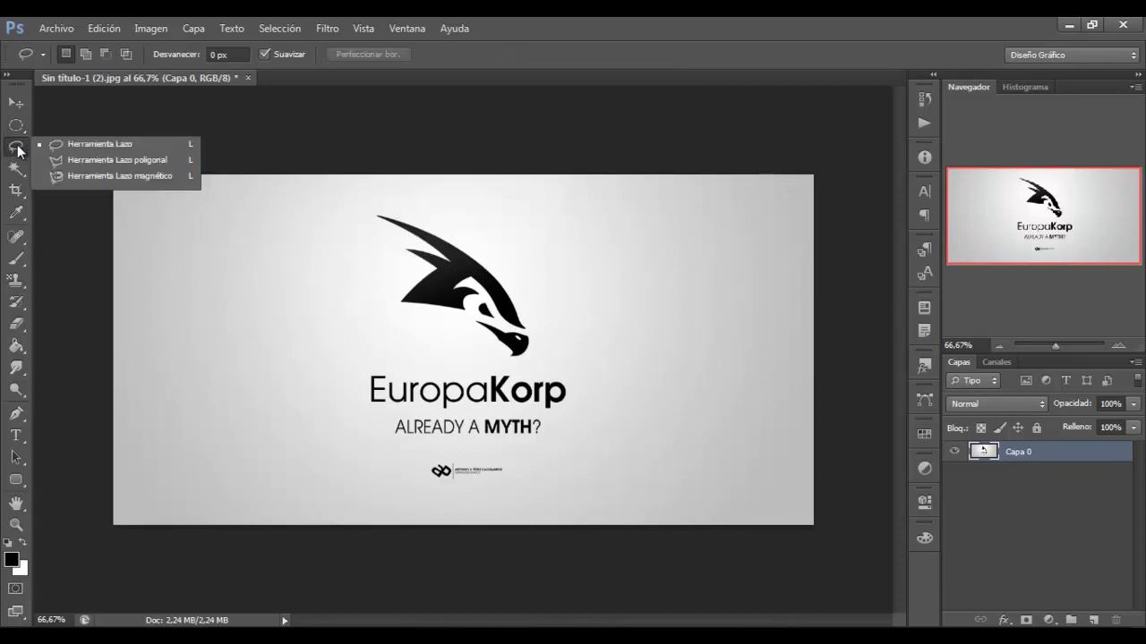
left_click(39, 144)
left_click(226, 306)
left_click_drag(395, 452, 578, 452)
mouse_move(355, 424)
left_mouse_down()
mouse_move(355, 277)
mouse_move(387, 176)
mouse_move(542, 392)
mouse_move(407, 315)
mouse_move(315, 409)
mouse_move(291, 396)
left_mouse_up()
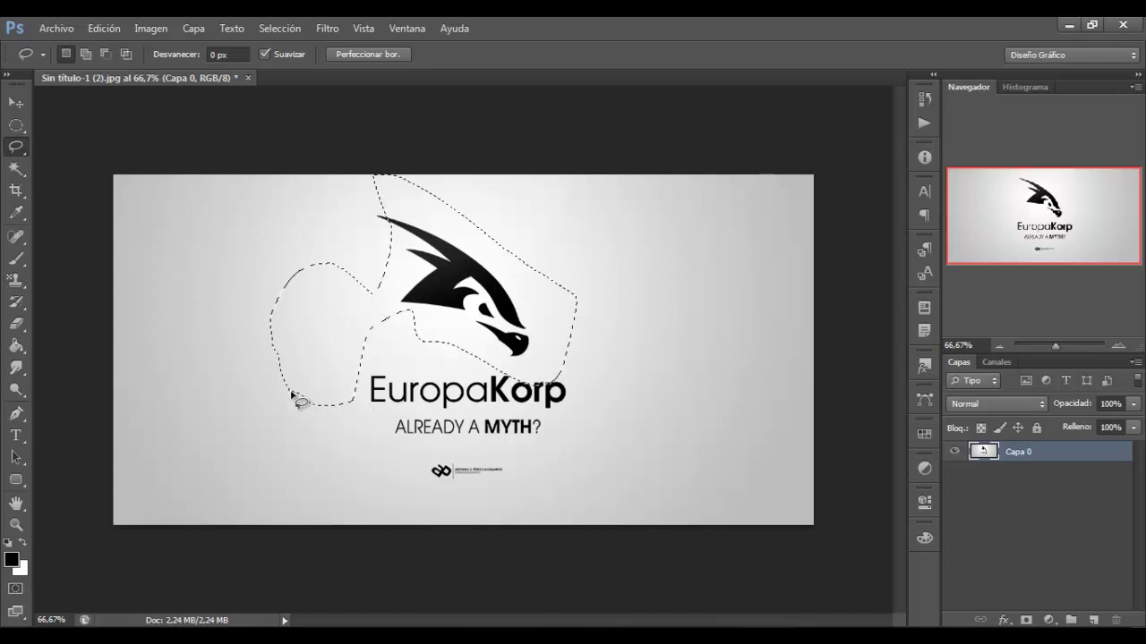
mouse_move(211, 261)
left_mouse_down()
mouse_move(163, 400)
mouse_move(502, 402)
mouse_move(244, 229)
left_mouse_up()
mouse_move(381, 287)
left_mouse_down()
mouse_move(498, 235)
mouse_move(557, 349)
mouse_move(506, 374)
mouse_move(464, 326)
mouse_move(481, 324)
left_mouse_up()
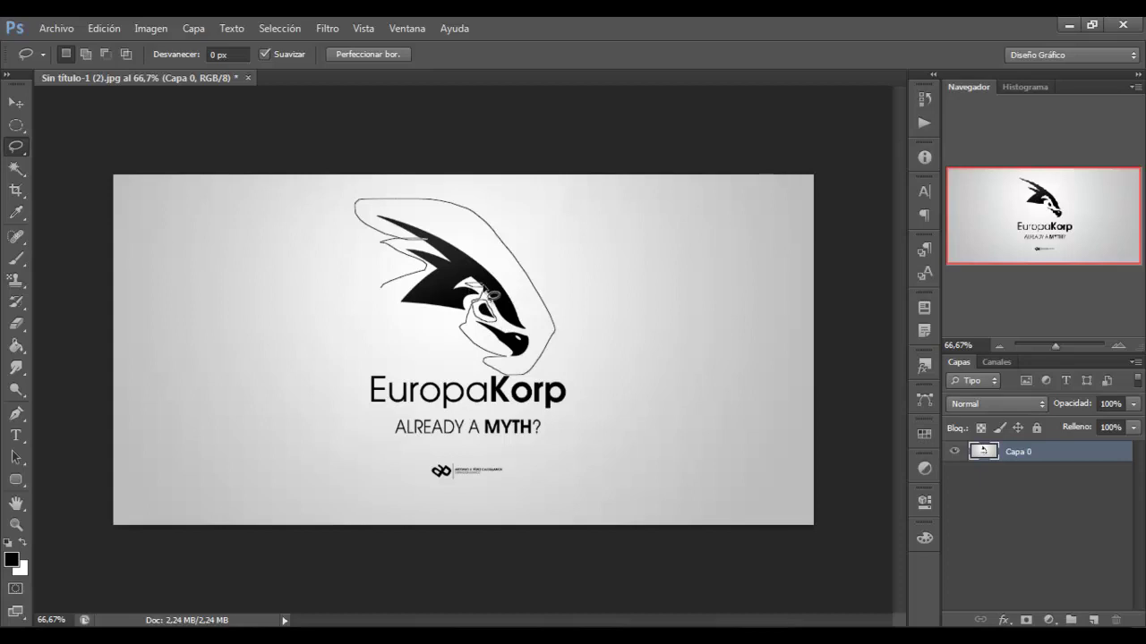
left_click_drag(439, 334, 379, 287)
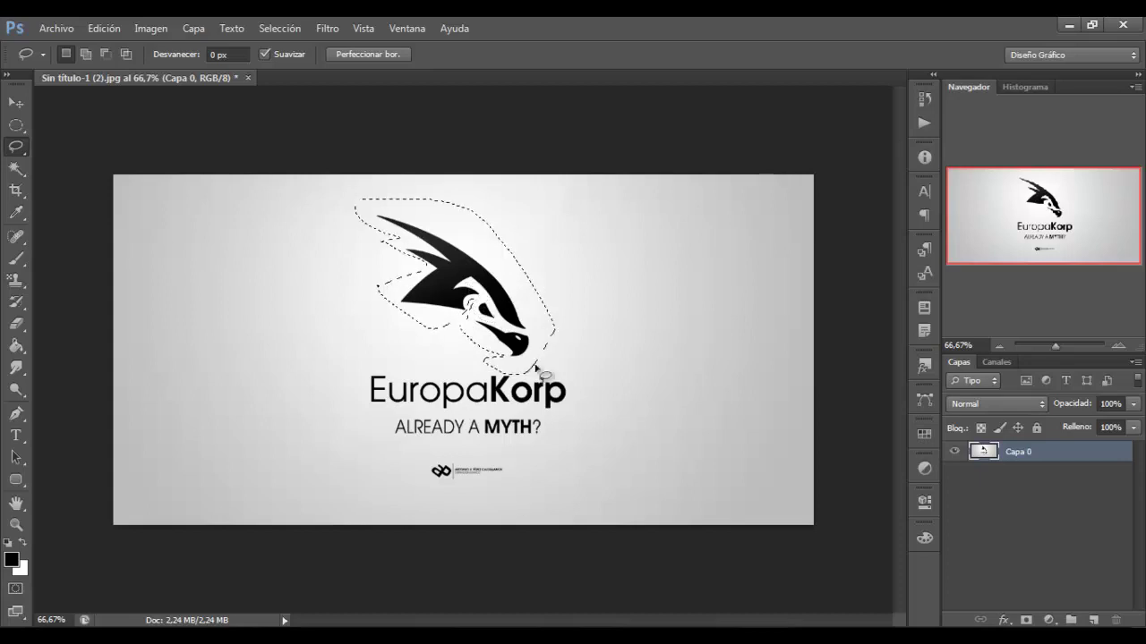
left_click(230, 238)
Step: Draw a many-cornered Polygonal Lasso selection around the logo near the word Europa
right_click(16, 153)
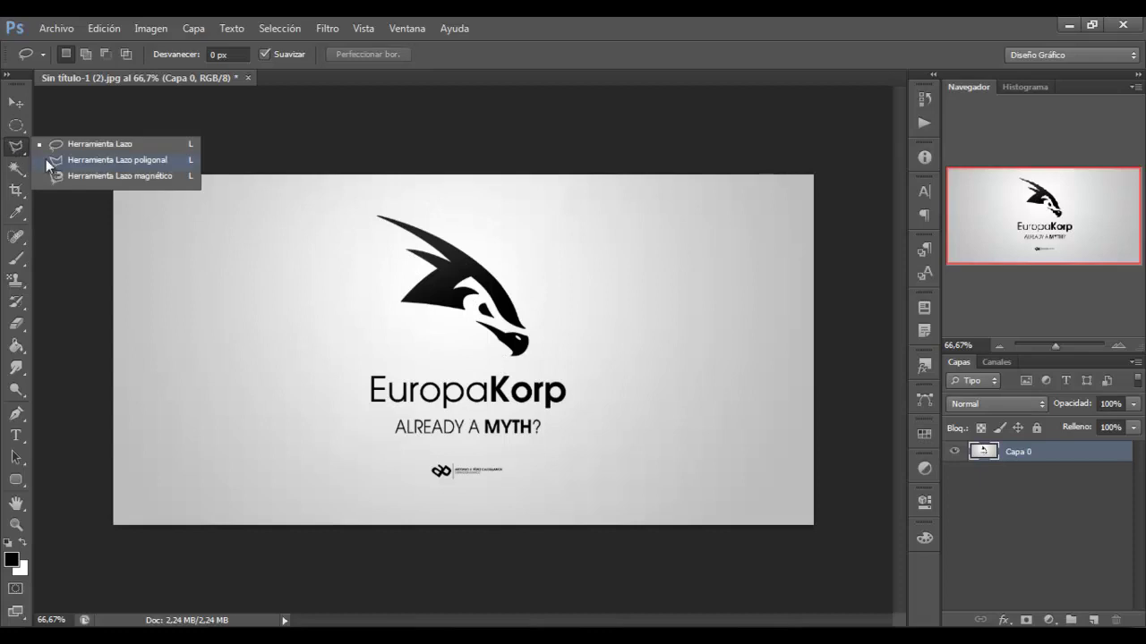
left_click(46, 158)
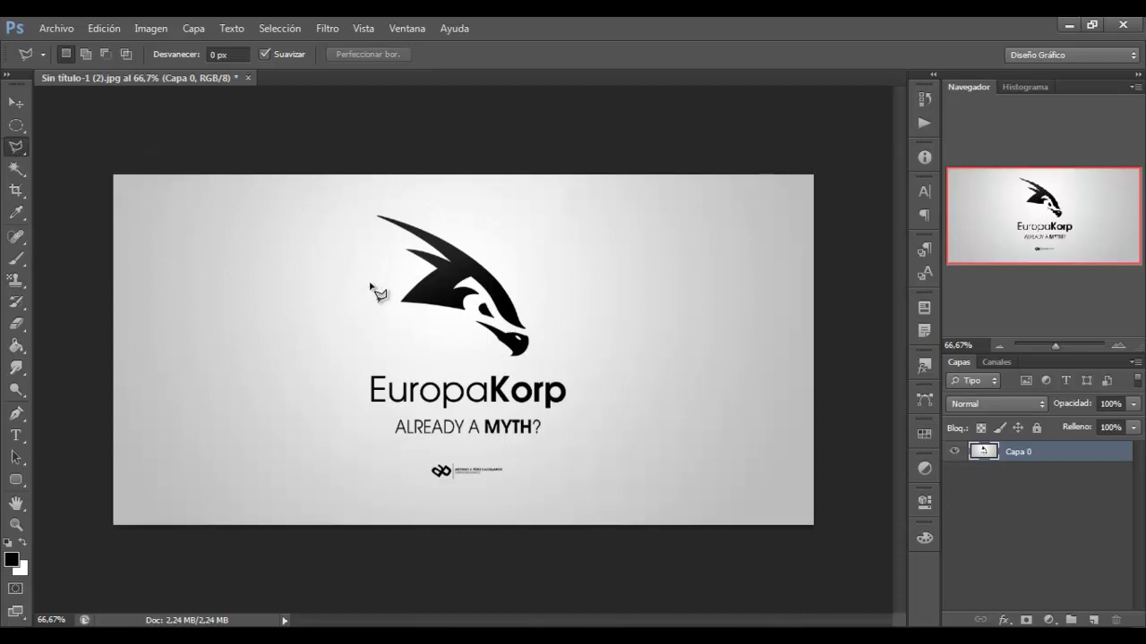
left_click(16, 169)
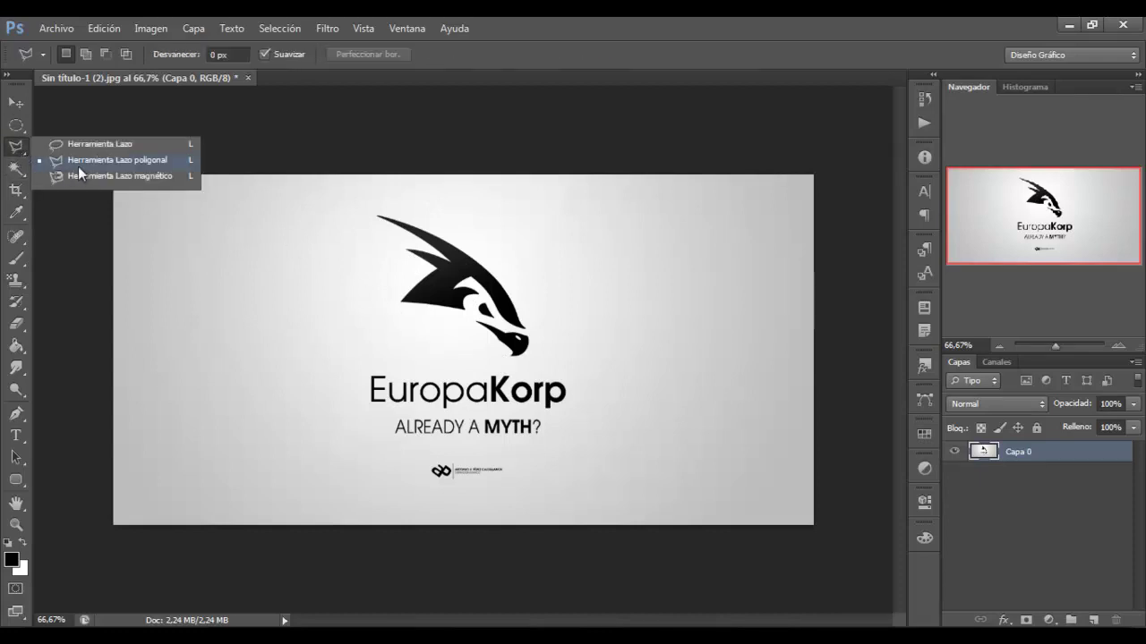
left_click(78, 163)
left_click(349, 412)
left_click(360, 347)
left_click(291, 294)
left_click(288, 253)
left_click(424, 247)
left_click(455, 330)
left_click(401, 356)
left_click(371, 311)
left_click(457, 476)
left_click(343, 452)
left_click(247, 385)
left_click(261, 344)
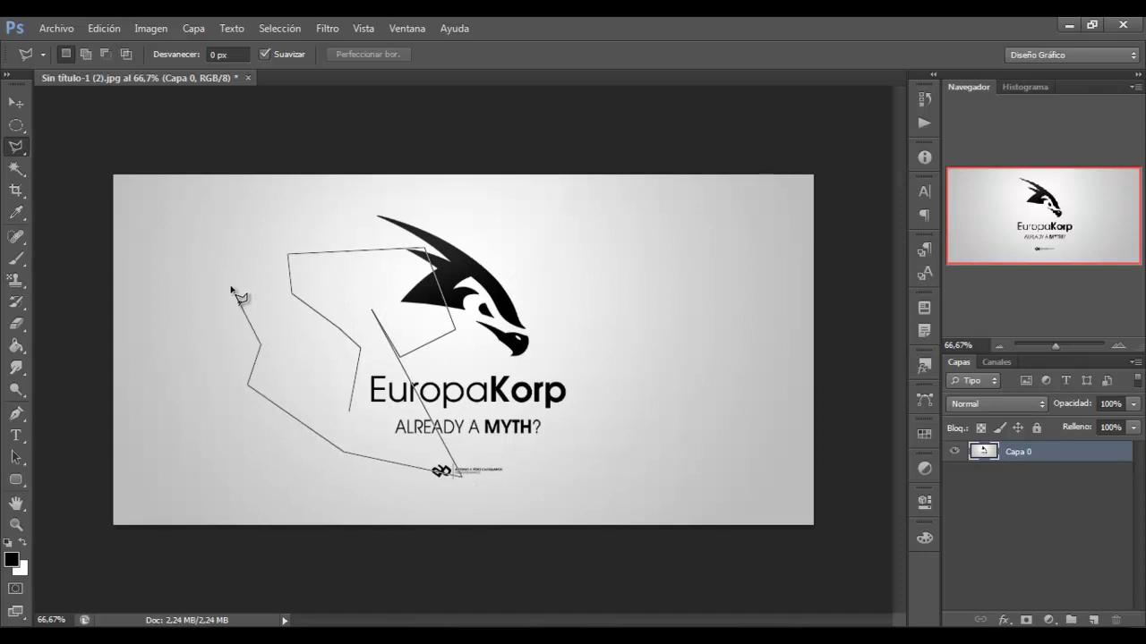
left_click(229, 256)
left_click(275, 216)
left_click(434, 185)
left_click(440, 329)
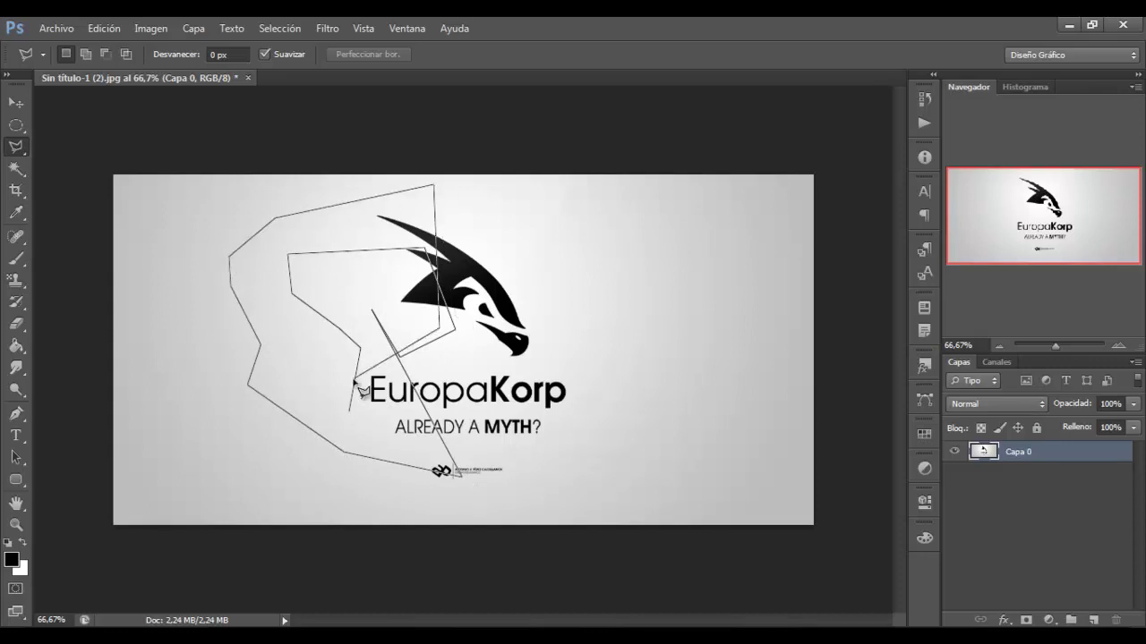
double_click(351, 411)
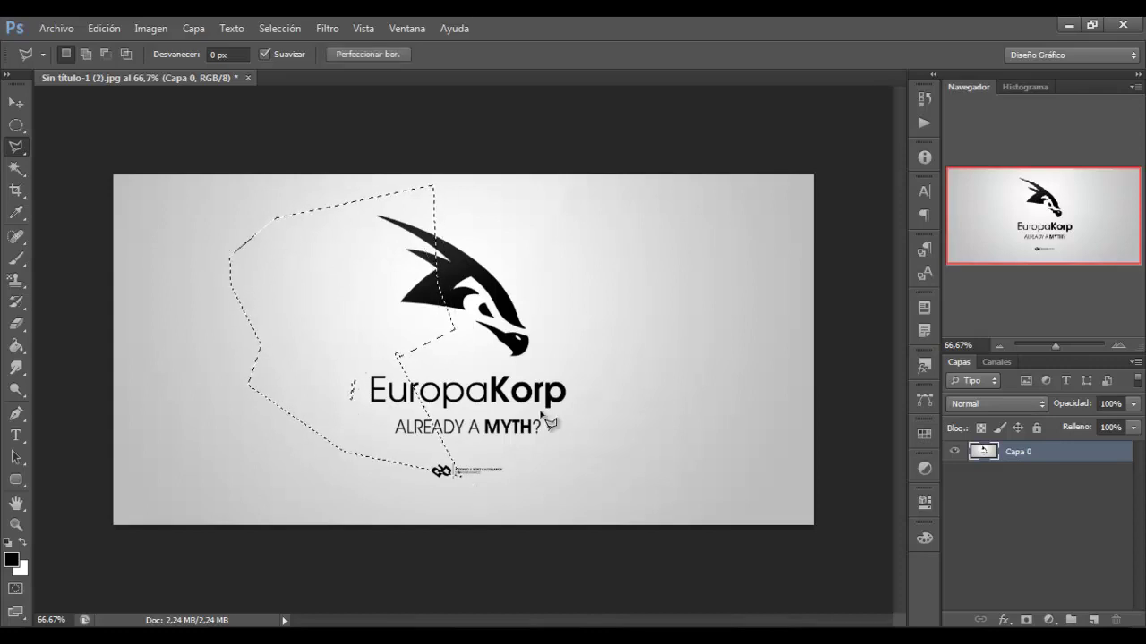
Step: Clear the polygonal selection and switch to the Magnetic Lasso
right_click(16, 147)
left_click(47, 159)
left_click(9, 106)
left_click(16, 126)
left_click(200, 205)
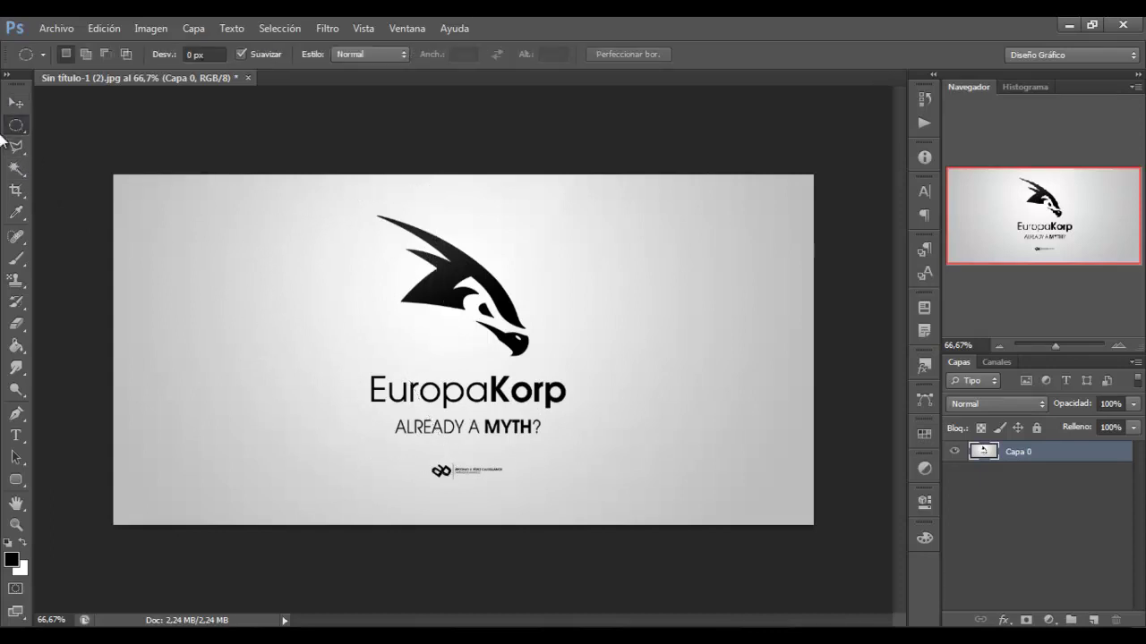
left_click(12, 148)
right_click(13, 148)
left_click(69, 173)
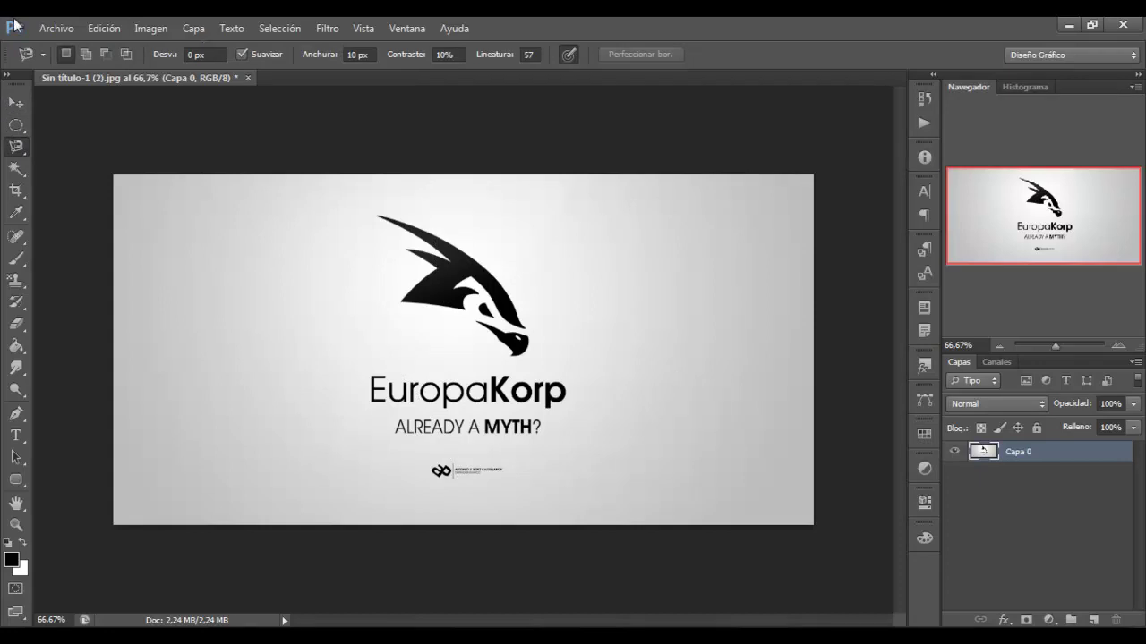
left_click(56, 28)
Step: Place Logo KoRp, move it right of the black emblem and enlarge it
left_click(76, 300)
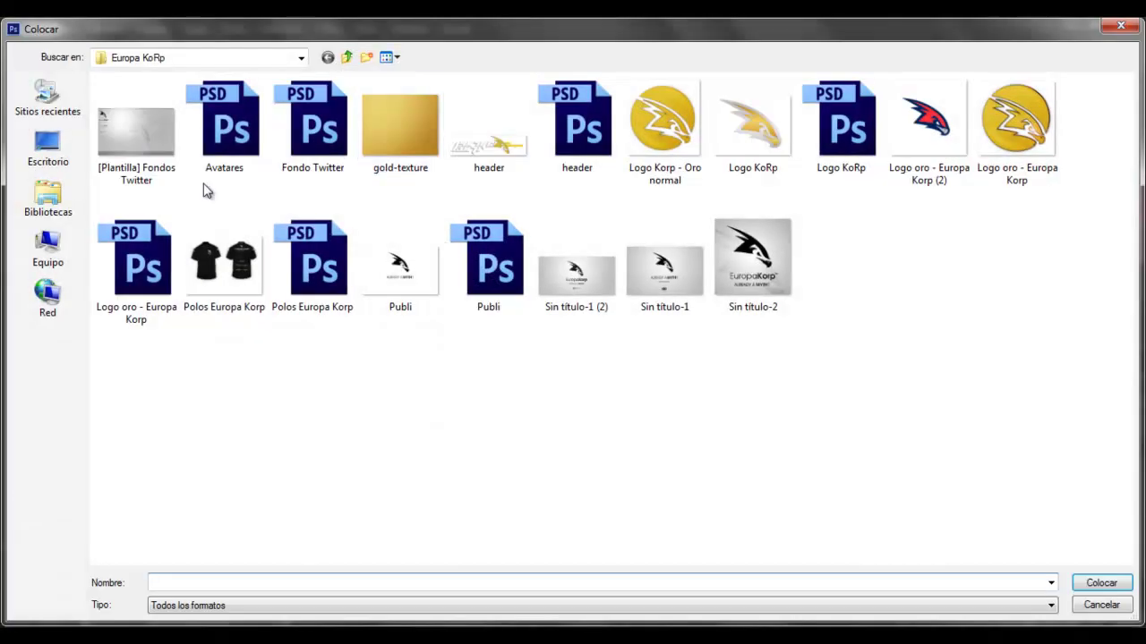
left_click(376, 294)
double_click(753, 125)
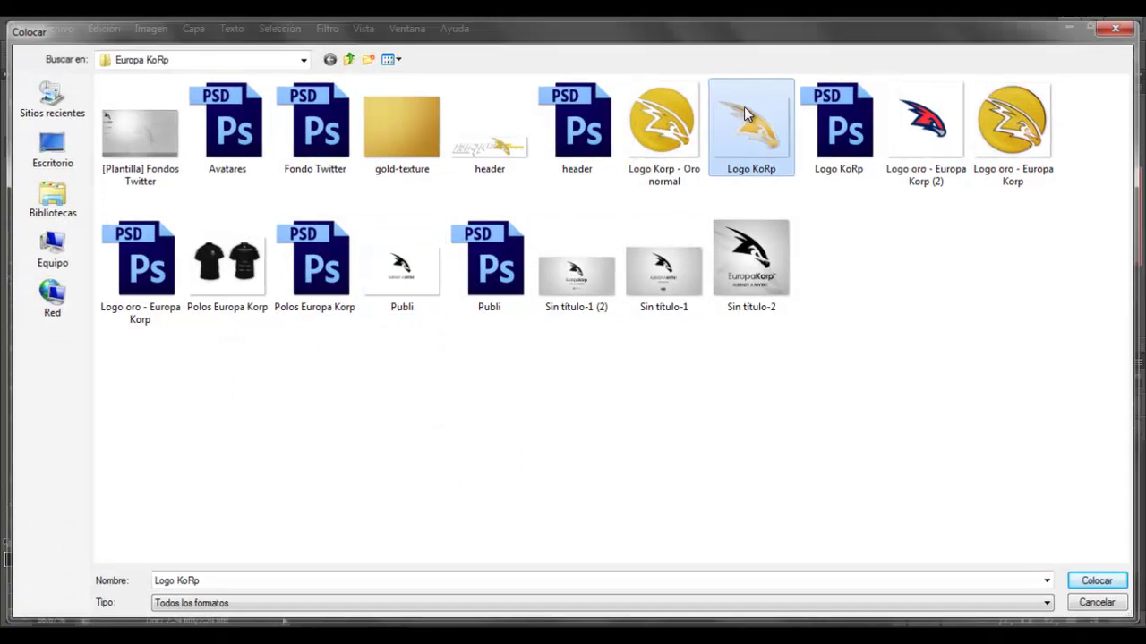
left_click_drag(488, 354, 677, 328)
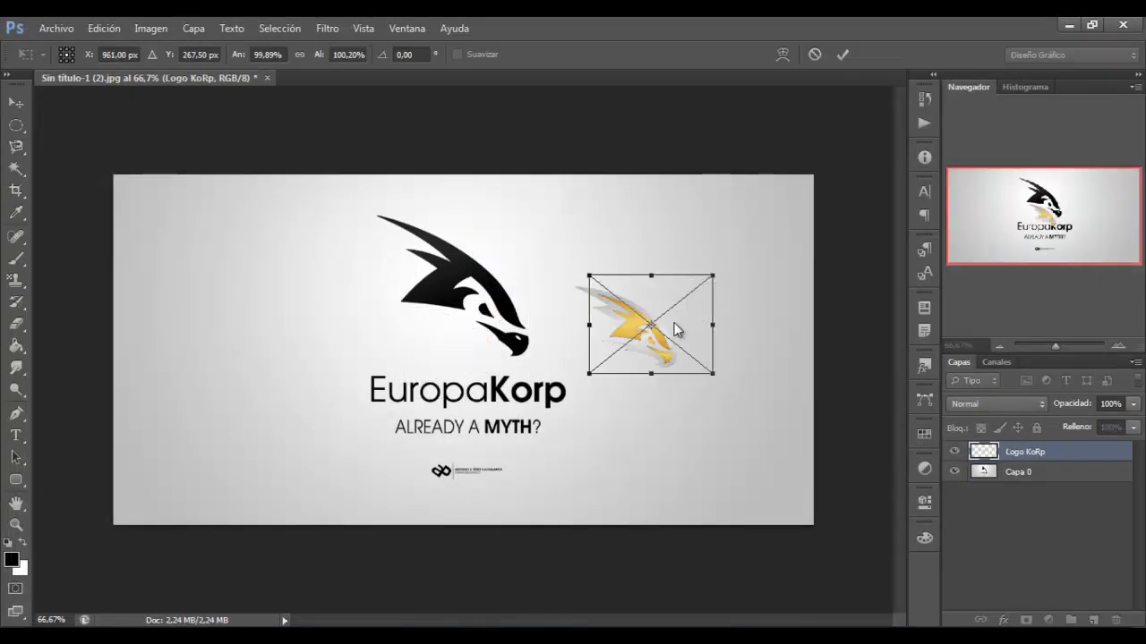
left_click_drag(777, 233, 773, 228)
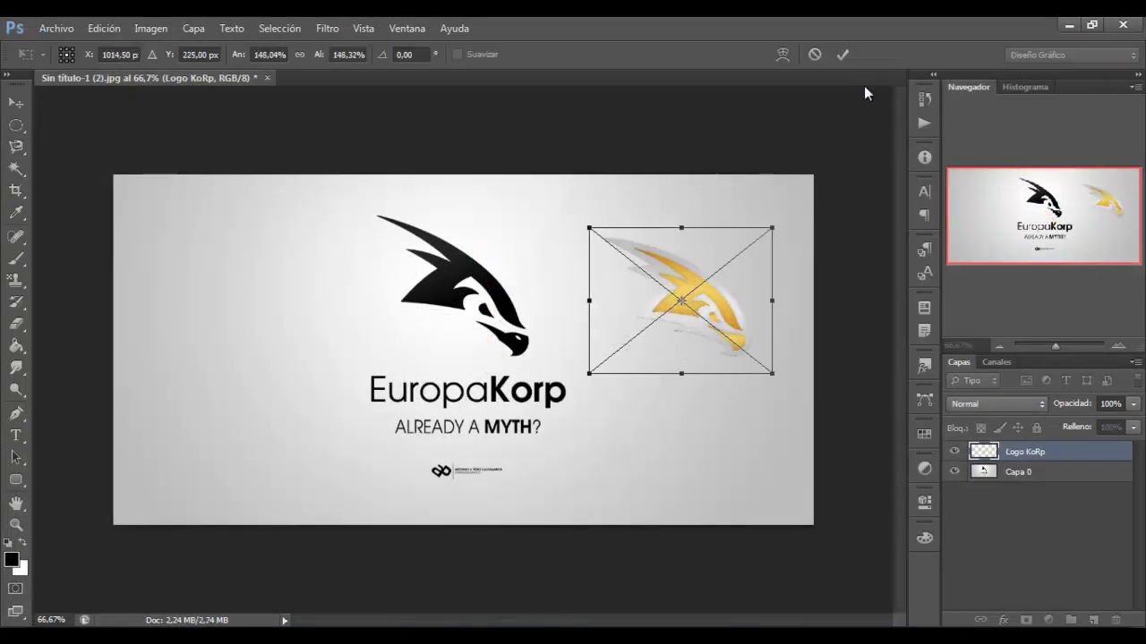
left_click(843, 54)
Step: Trace a Magnetic Lasso selection around the gold logo, then drop it
key("l")
left_click(629, 321)
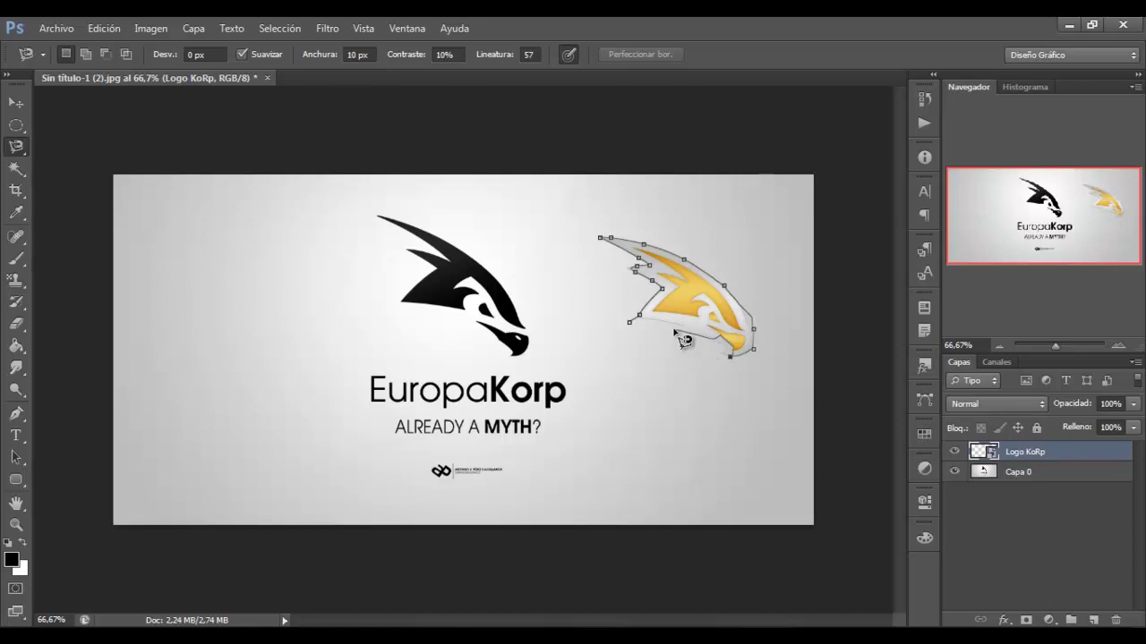
double_click(631, 323)
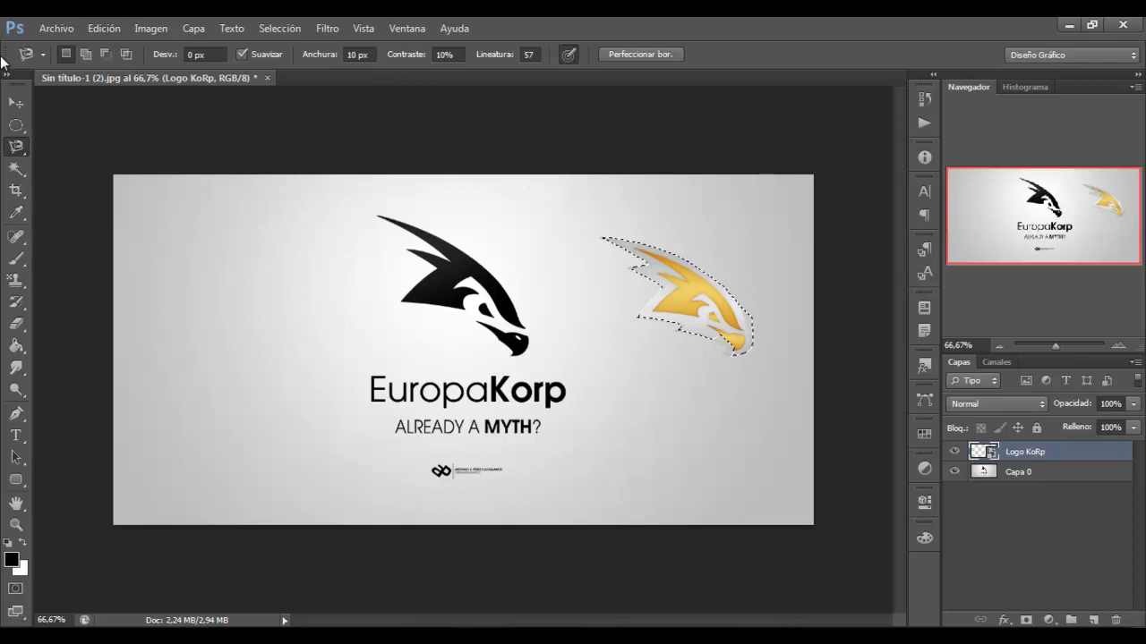
key("m")
left_click(436, 114)
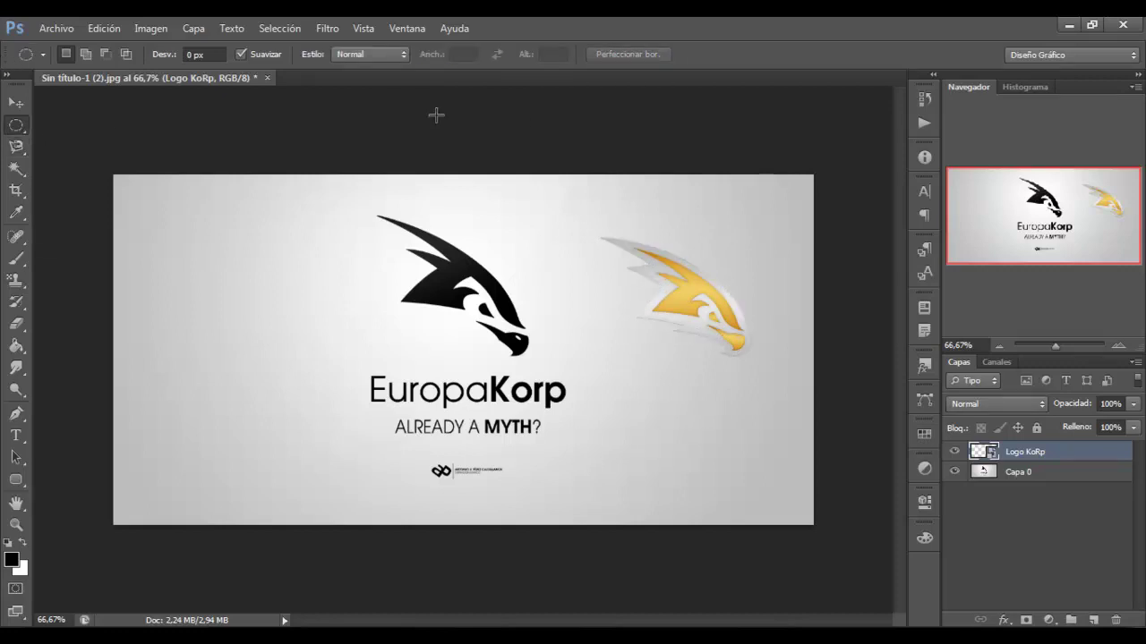
Step: Rasterize the gold logo layer, load its outline as a selection and move it beside the emblem
left_click(21, 279)
left_click(16, 259)
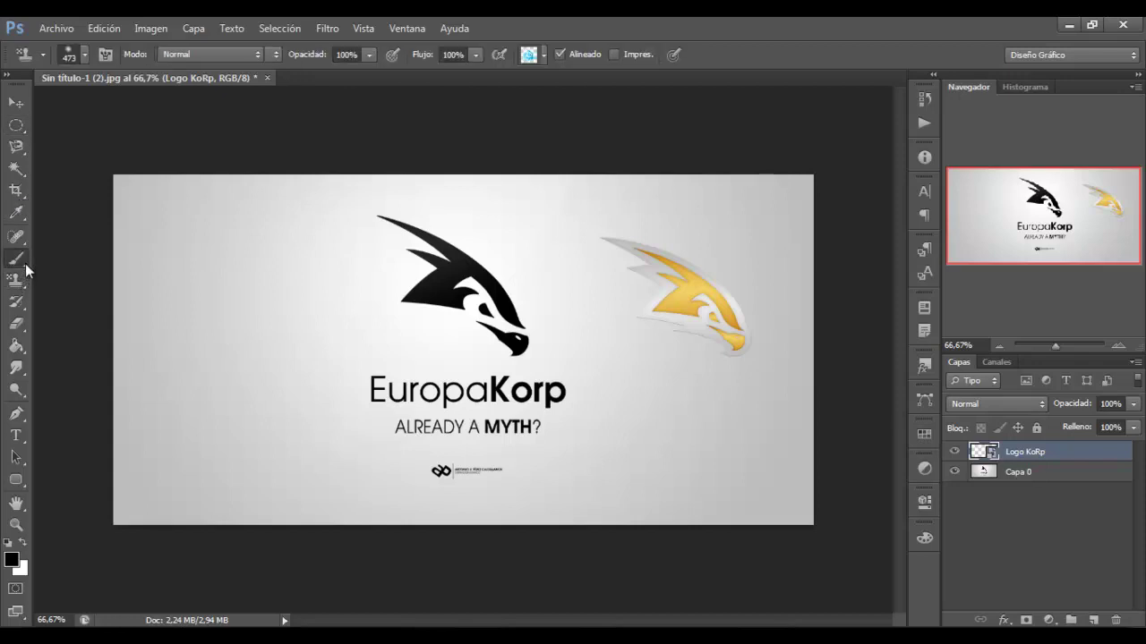
left_click(541, 344)
left_click(556, 272)
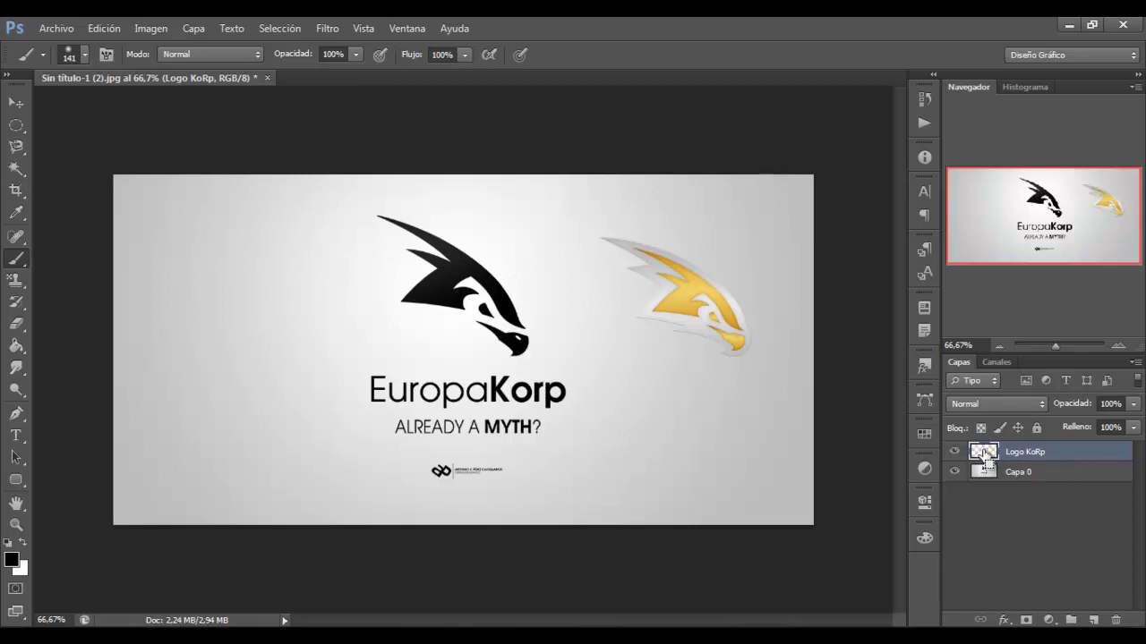
left_click(986, 457, "ctrl")
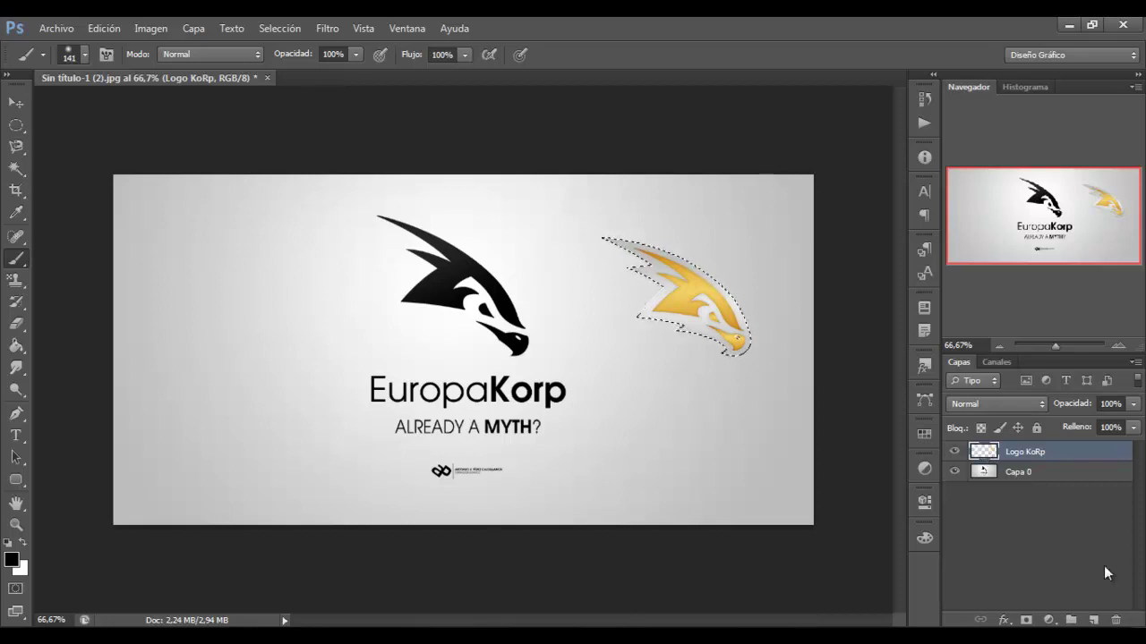
left_click(15, 105)
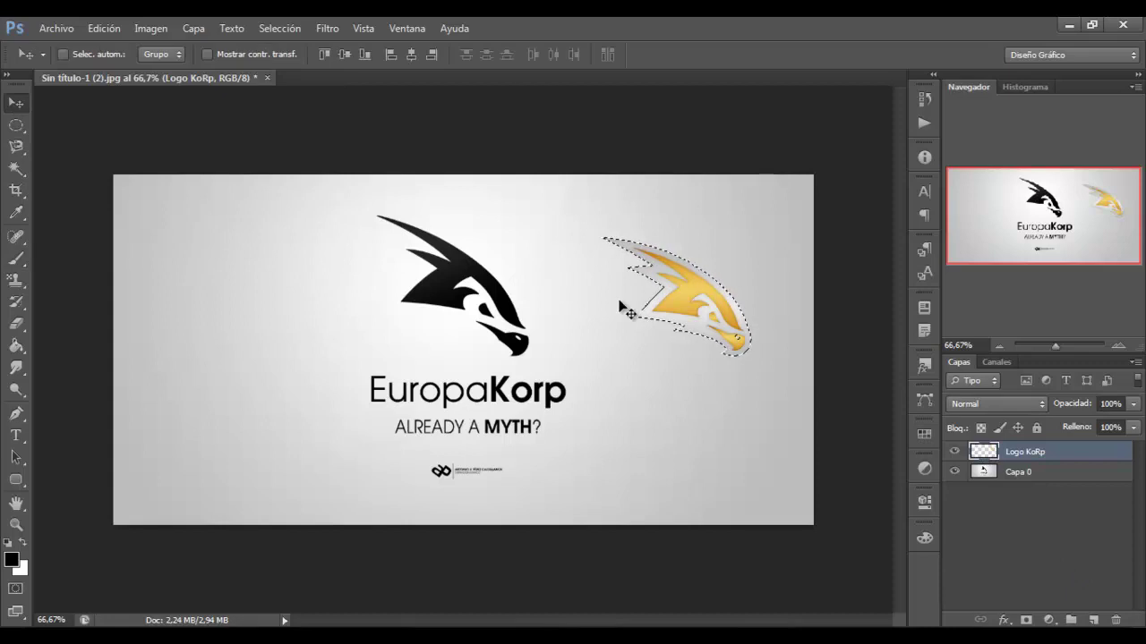
mouse_move(691, 282)
left_mouse_down()
mouse_move(185, 282)
mouse_move(594, 299)
left_mouse_up()
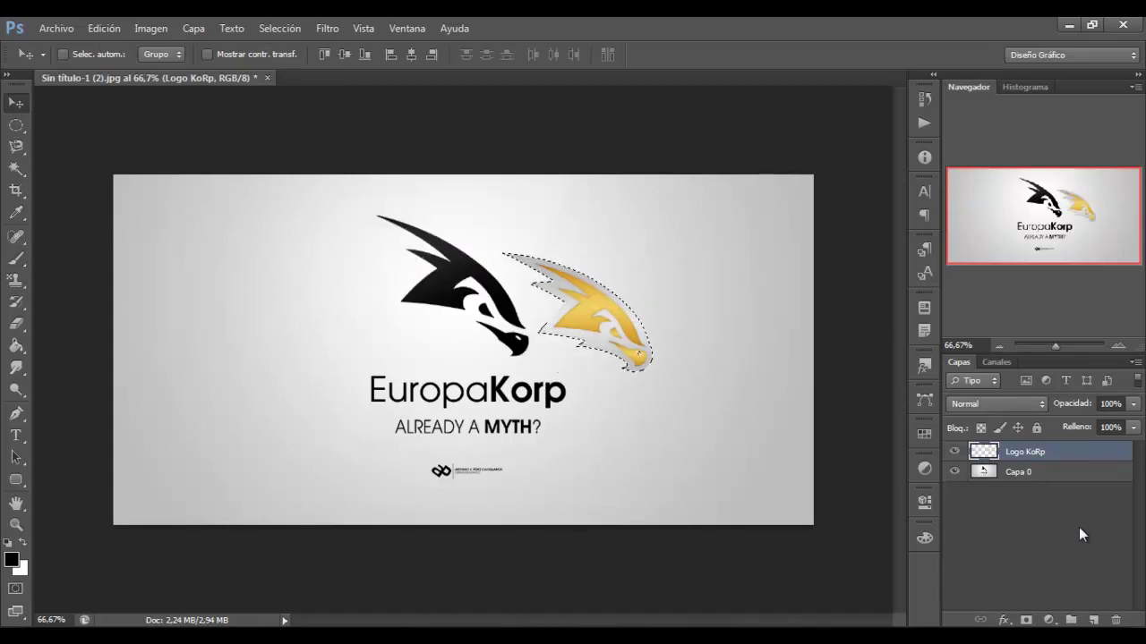
Step: Fill the logo-shaped selection black on a new layer with the Paint Bucket, then deselect
left_click(1093, 620)
left_click(15, 346)
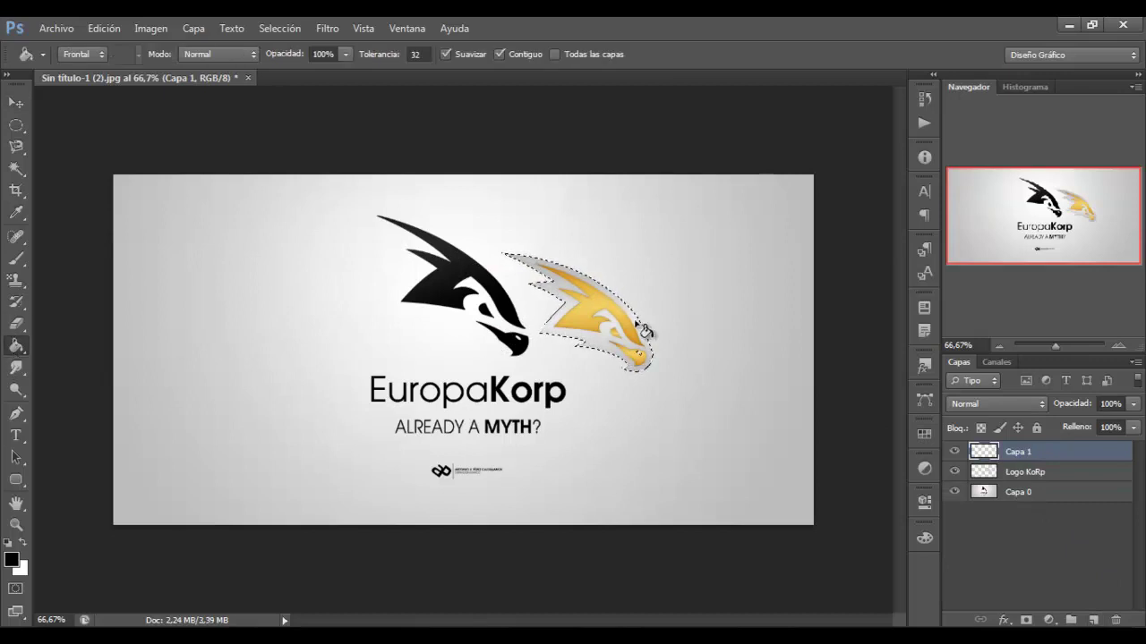
left_click(626, 324)
key("ctrl+d")
key("m")
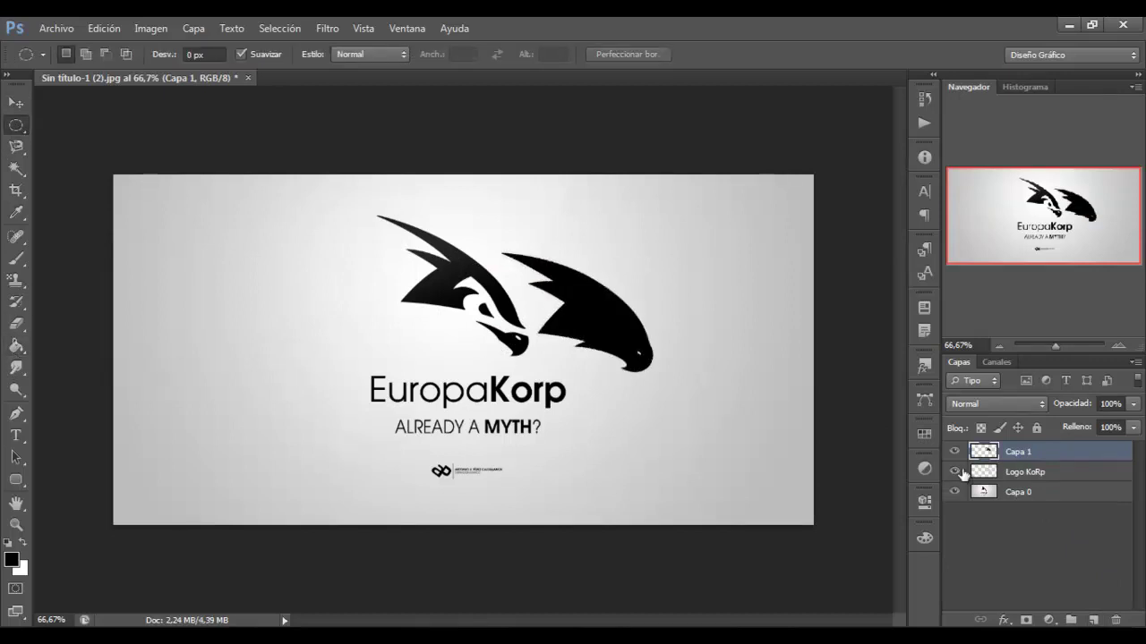
Step: Rotate and move the black copy under the text, then delete it and the gold logo layer
key("ctrl+t")
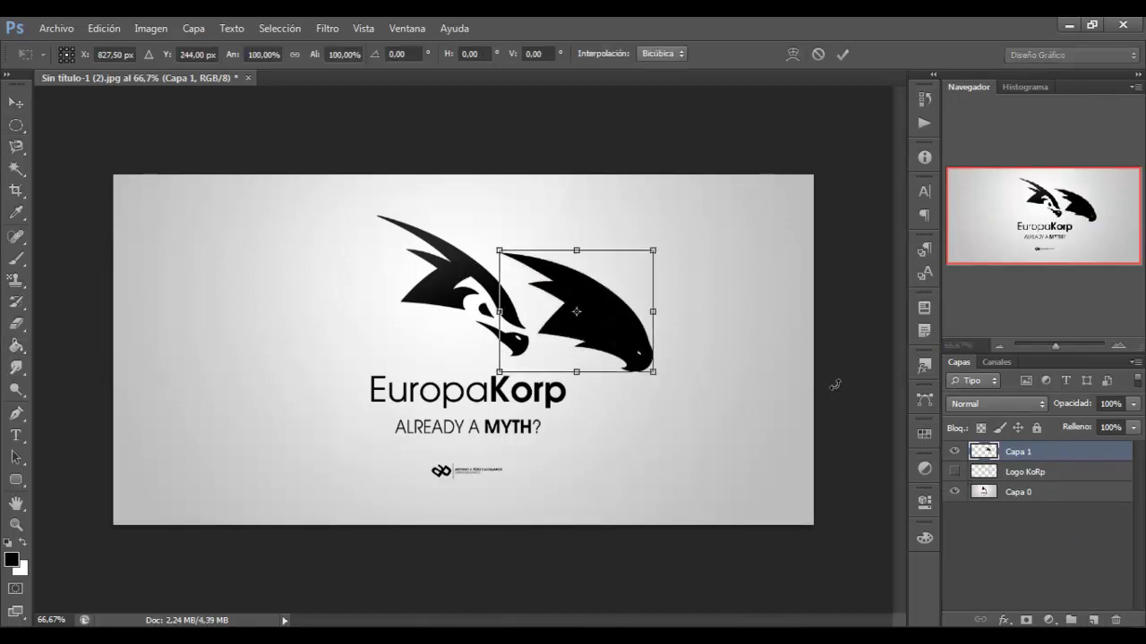
left_click_drag(652, 352, 661, 417)
left_click_drag(617, 295, 666, 398)
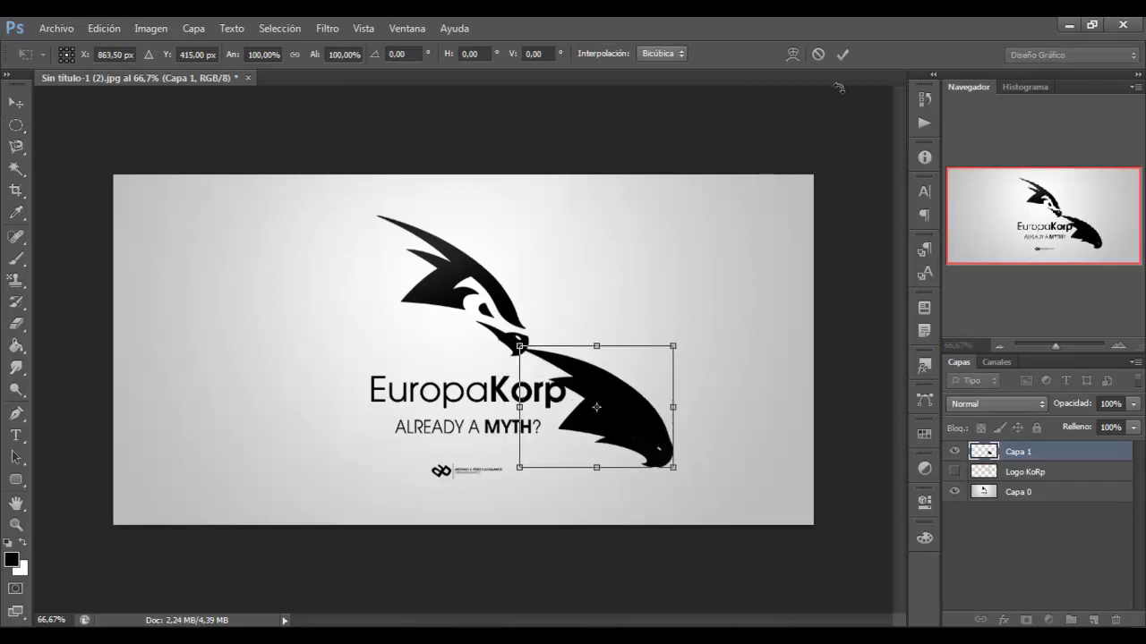
key("Return")
left_click(955, 472)
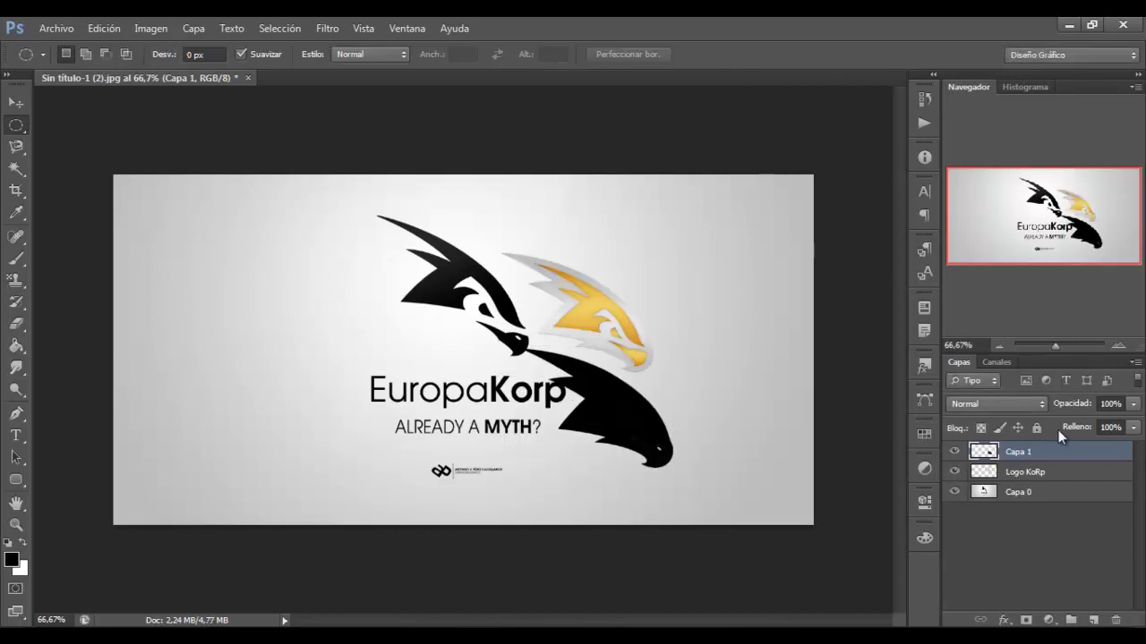
key("Delete")
key("Delete")
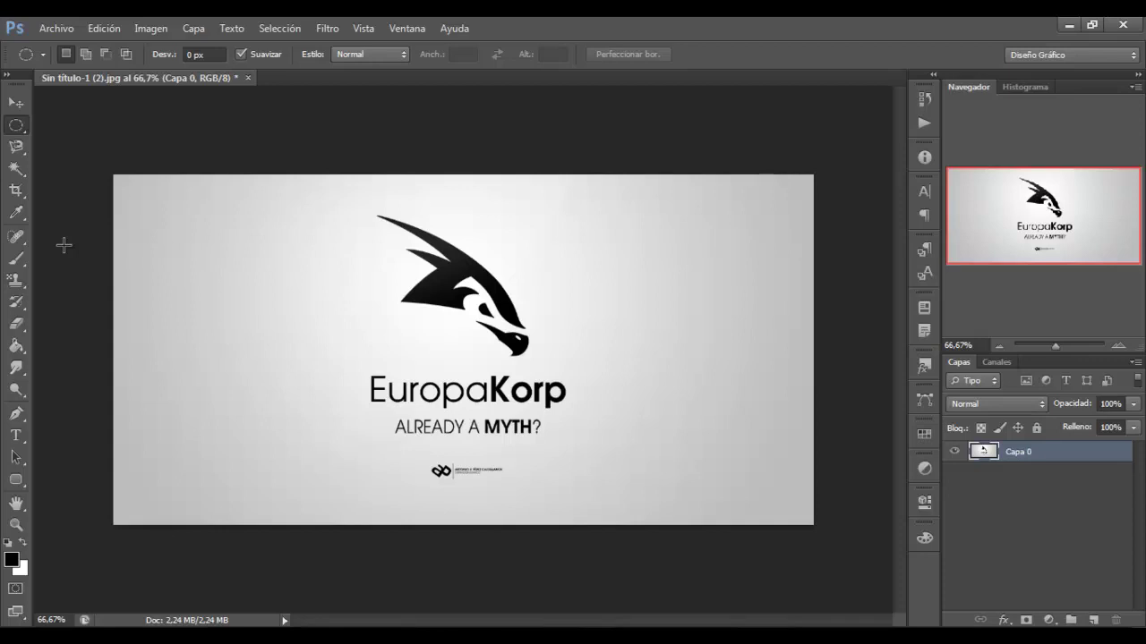
Step: Open Logo KoRp.png from disk as a separate document
left_click(20, 167)
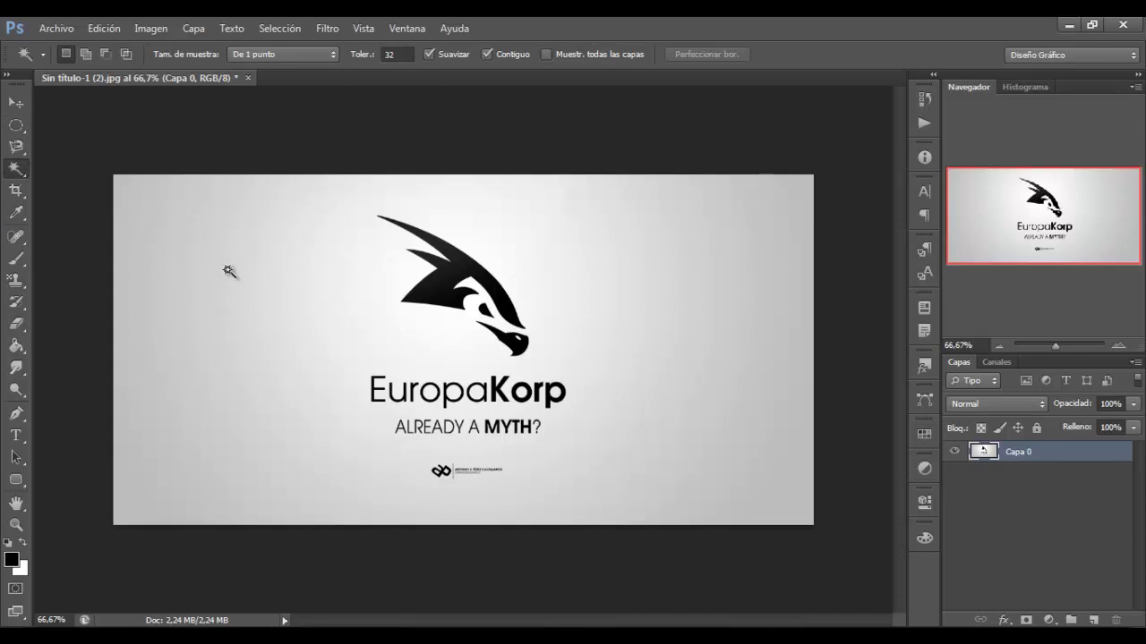
left_click(56, 28)
left_click(61, 62)
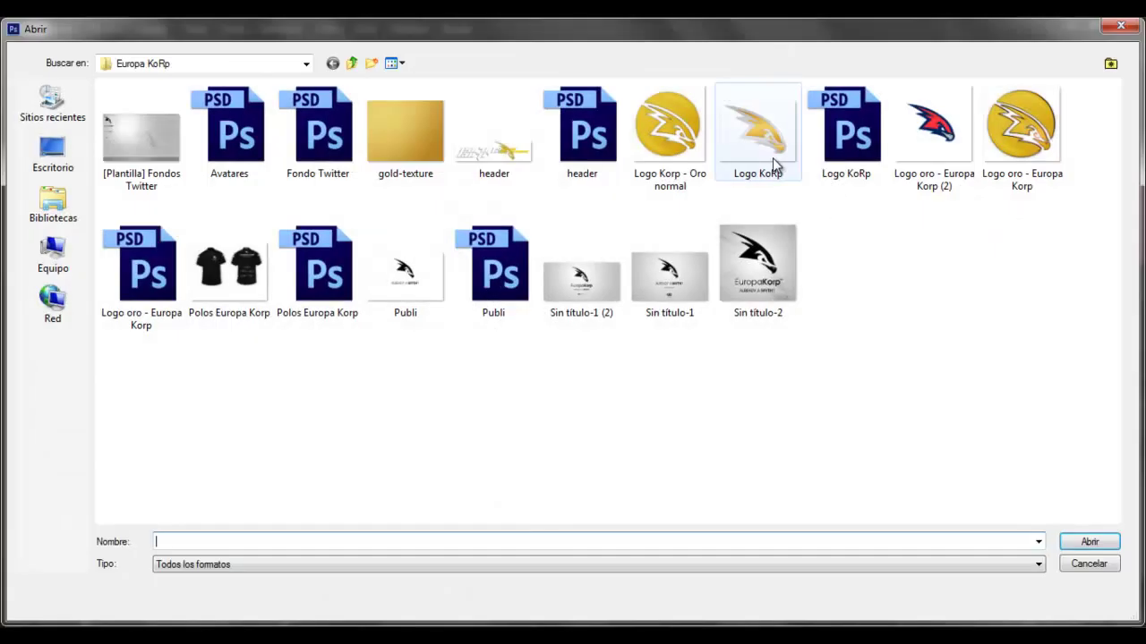
double_click(773, 157)
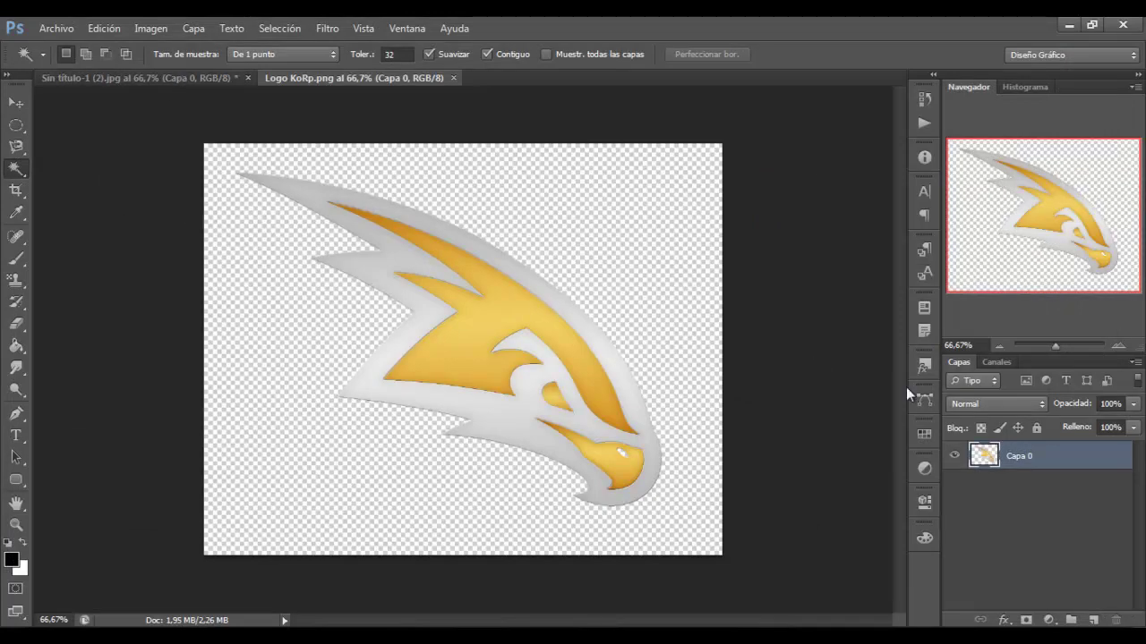
Step: Magic Wand-select the logo's yellow stripes and orange tip, then clear the selection
left_click(650, 207)
key("ctrl+d")
left_click(512, 315)
left_click(601, 399, "shift")
left_click(458, 330, "shift")
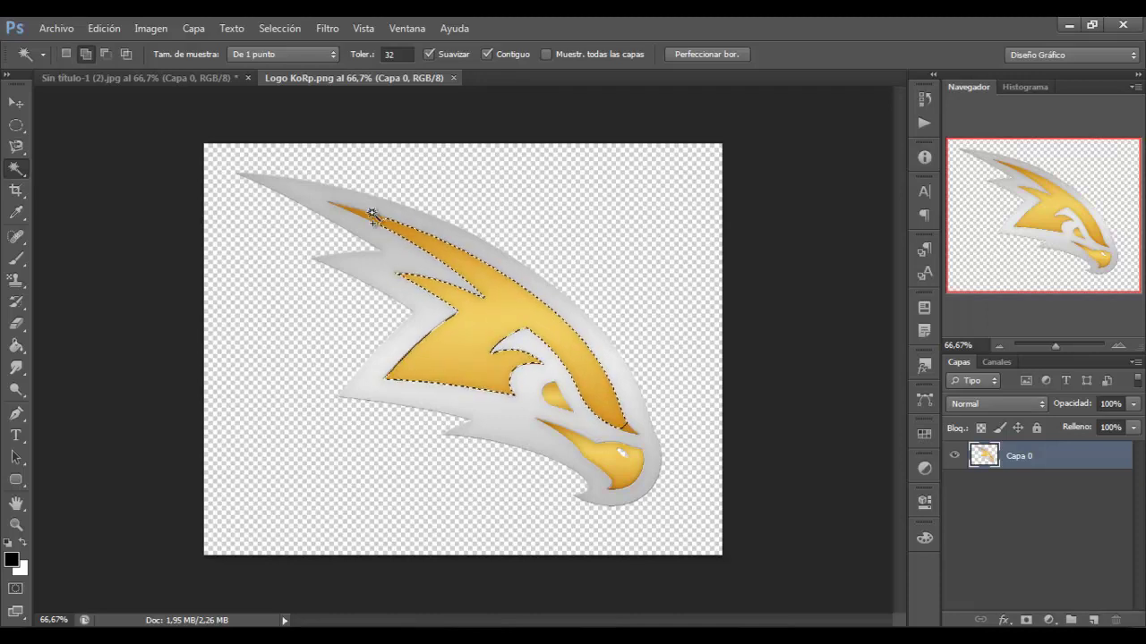
left_click(372, 215)
left_click(16, 145)
left_click(16, 125)
left_click(251, 310)
Step: Magic Wand-select the central orange area, clear it, and return to Sin título-1 (2).jpg
left_click(16, 168)
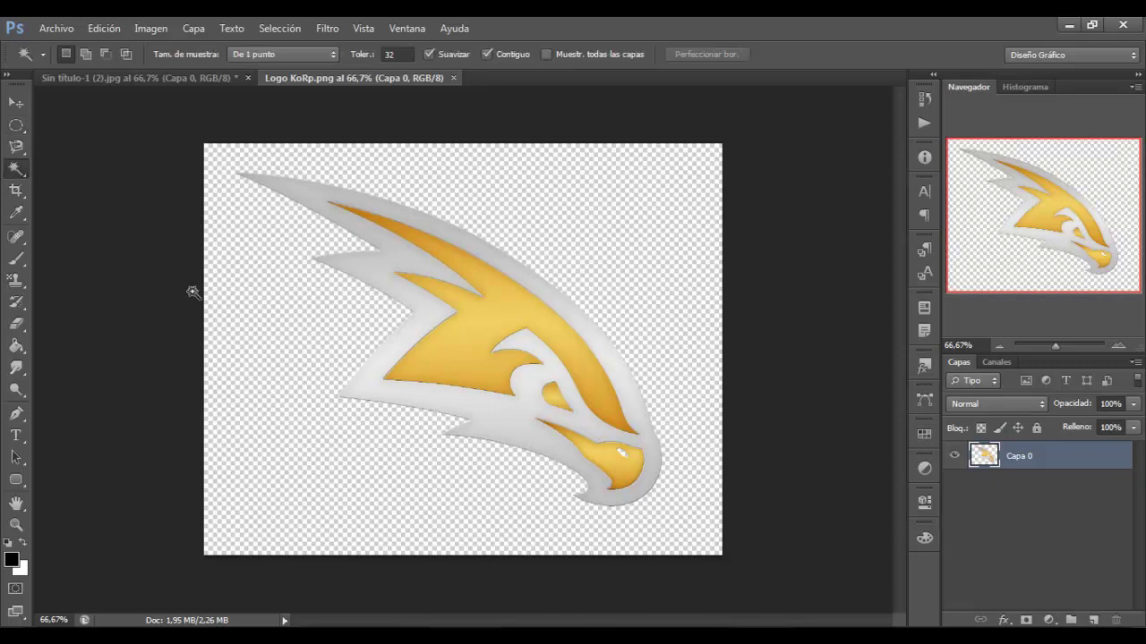
left_click(525, 309)
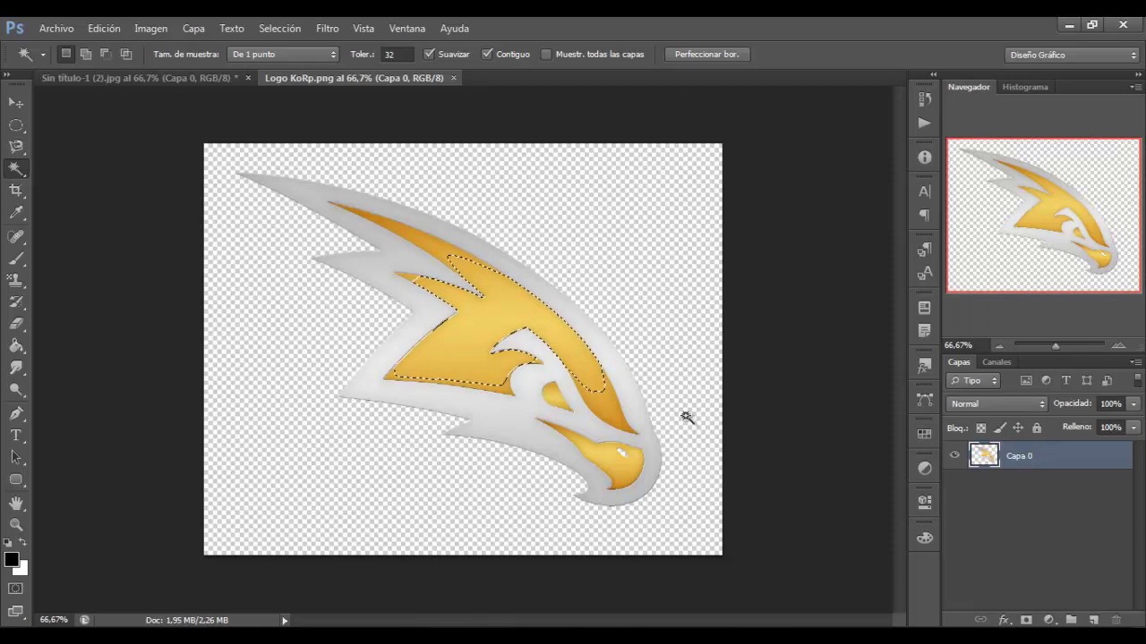
left_click(16, 126)
left_click(352, 235)
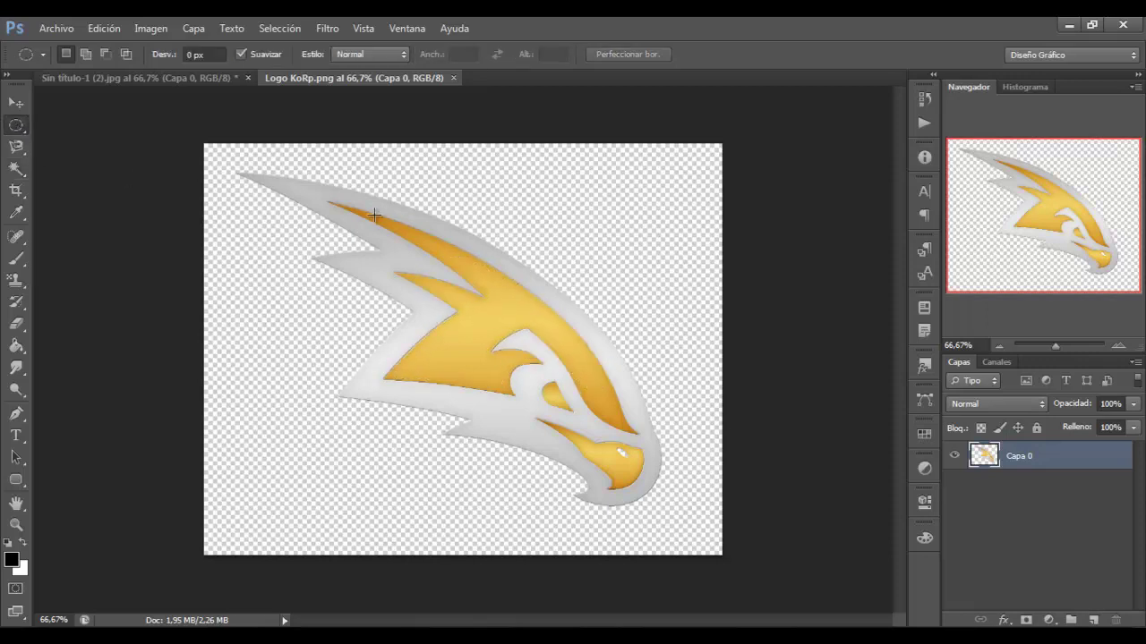
left_click(134, 78)
Step: Preview a crop around the black dragon emblem, then undo it
left_click(15, 190)
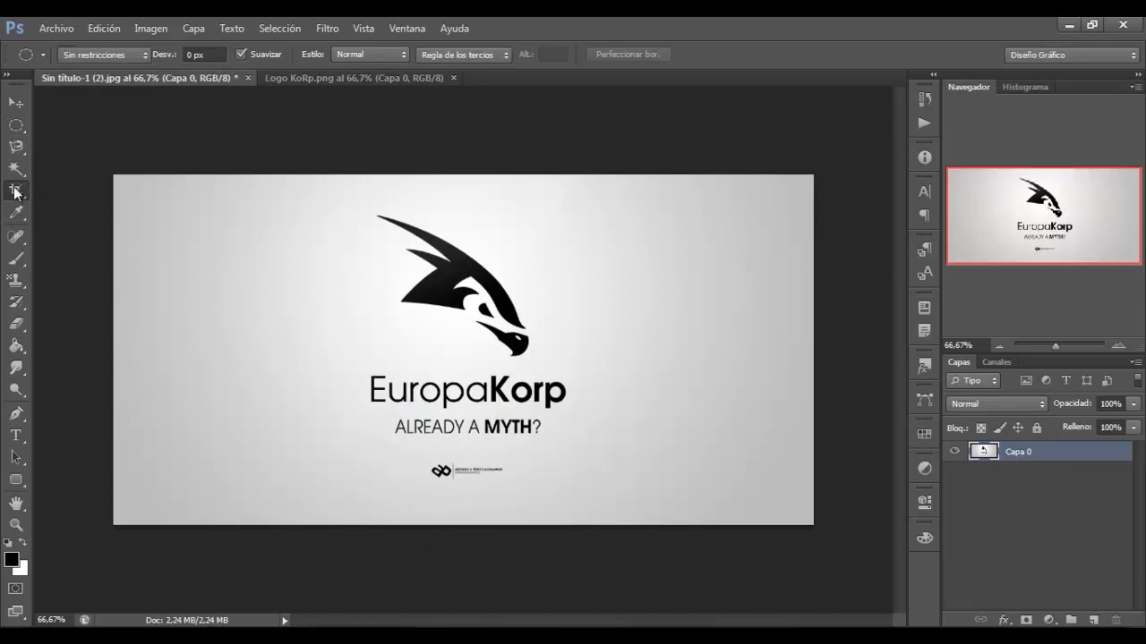
left_click_drag(347, 196, 564, 374)
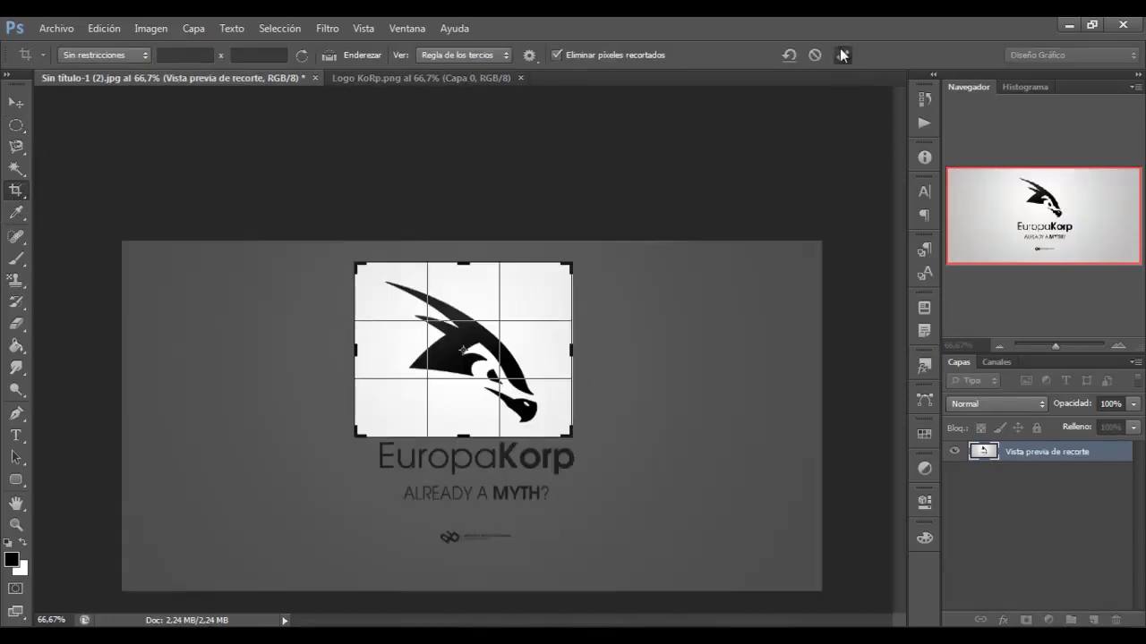
left_click(842, 55)
key("ctrl+z")
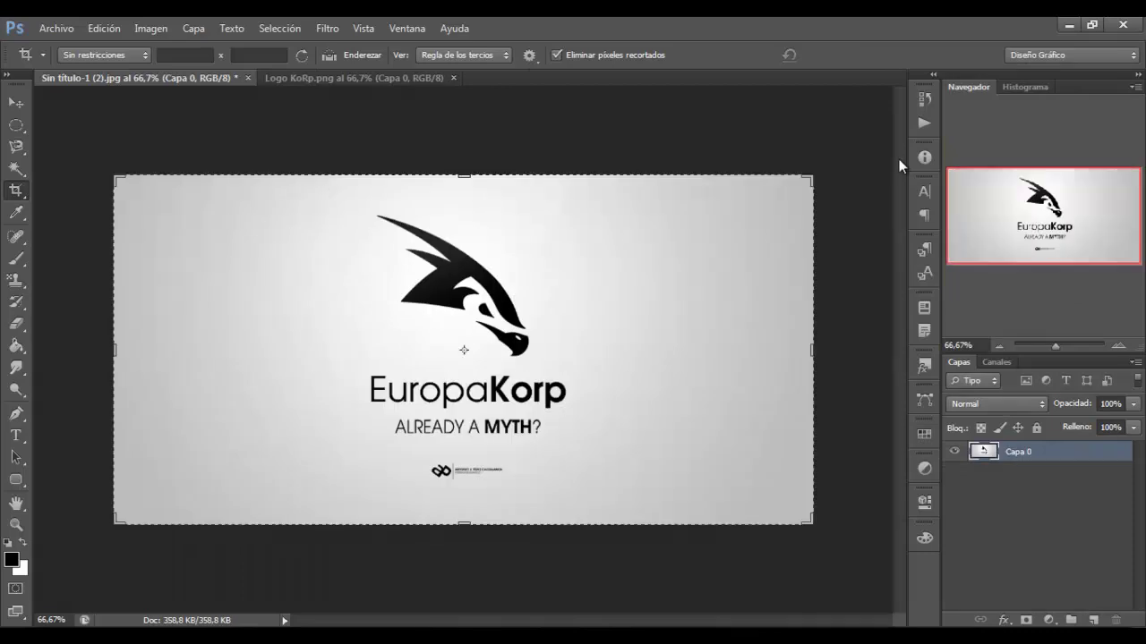
Step: Show the eyedropper tool group and select the spot healing tool
left_click(20, 214)
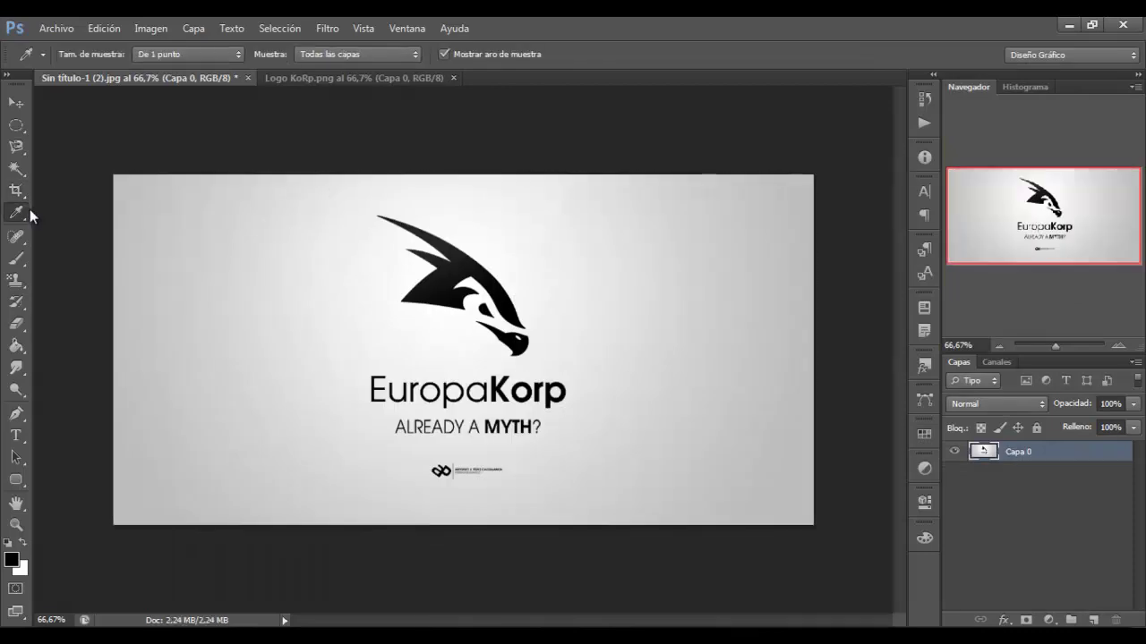
right_click(21, 213)
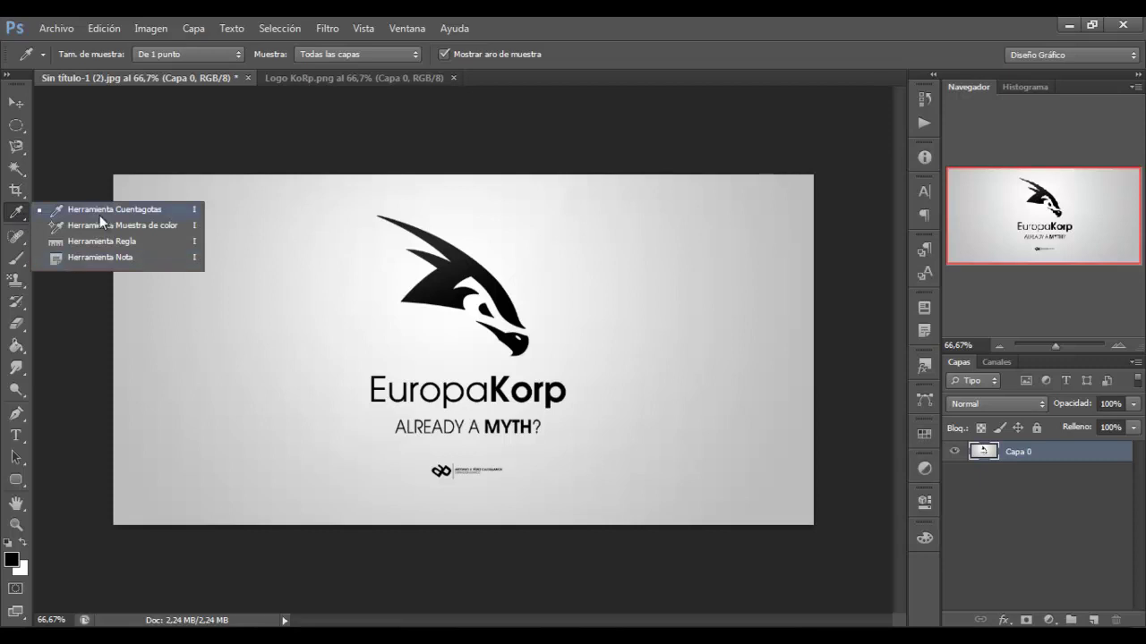
left_click(18, 237)
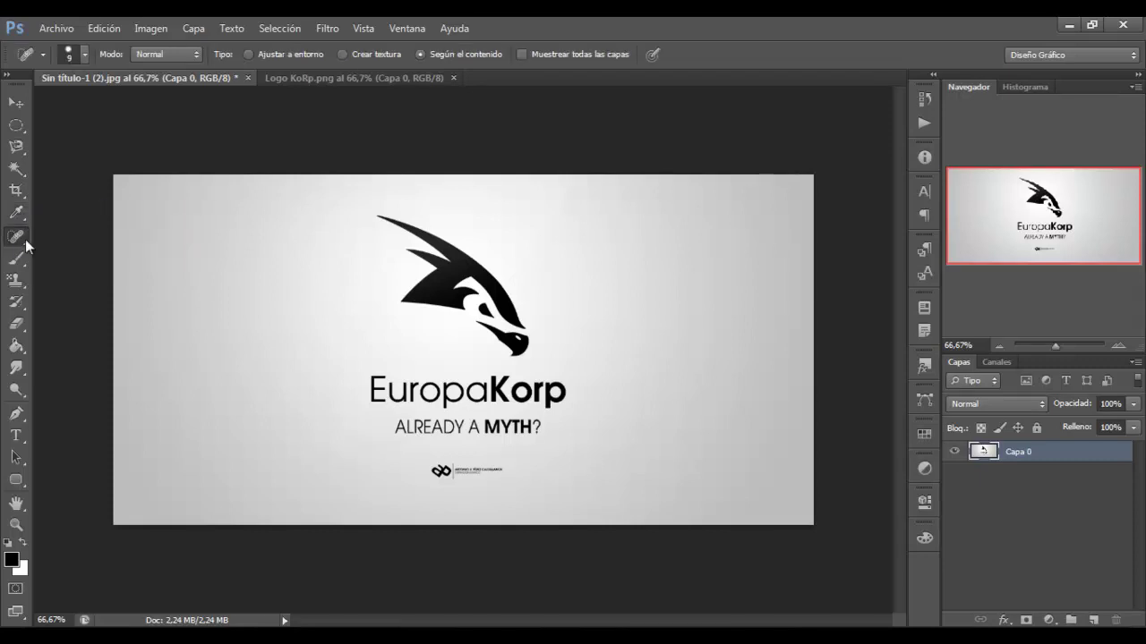
Step: With the Patch tool, fill an empty area left of the dragon with its head
right_click(27, 243)
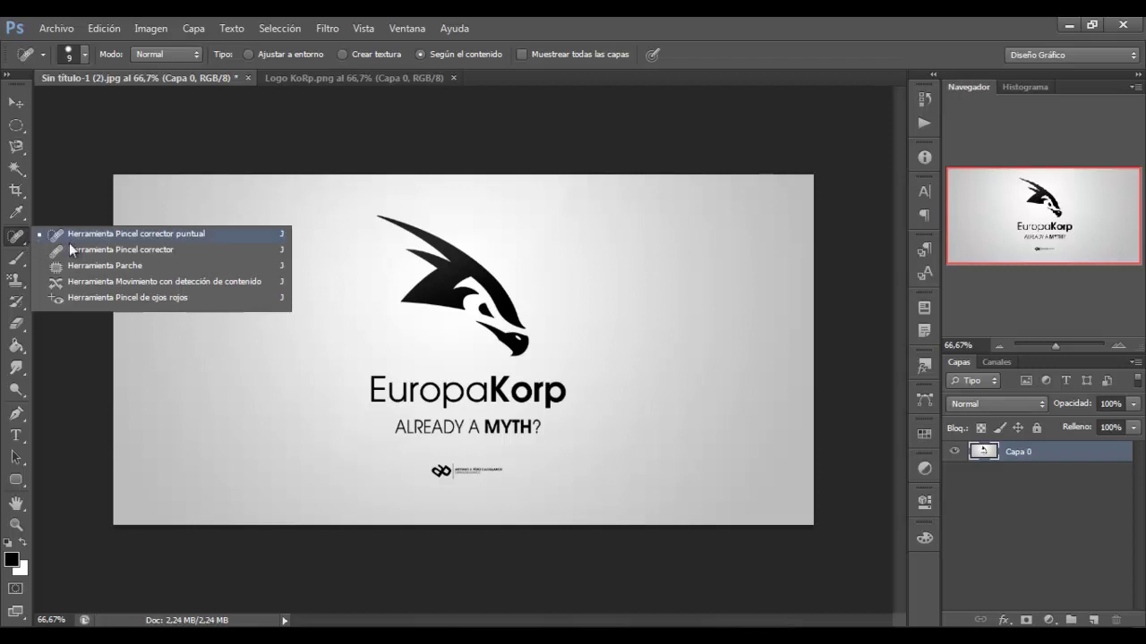
left_click(74, 266)
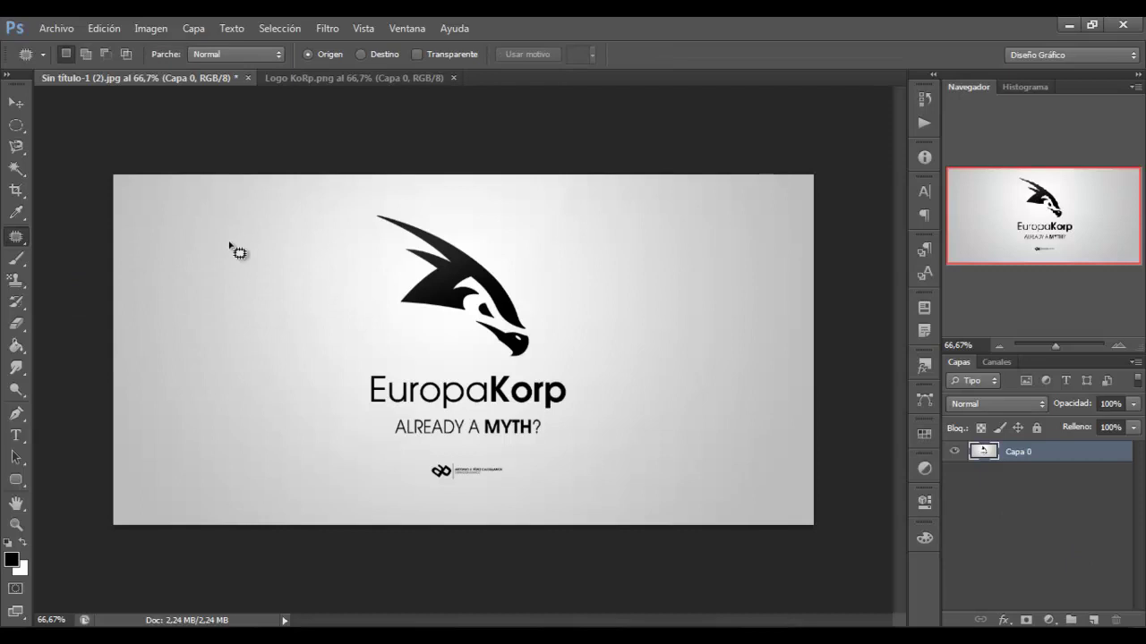
left_click_drag(234, 239, 243, 235)
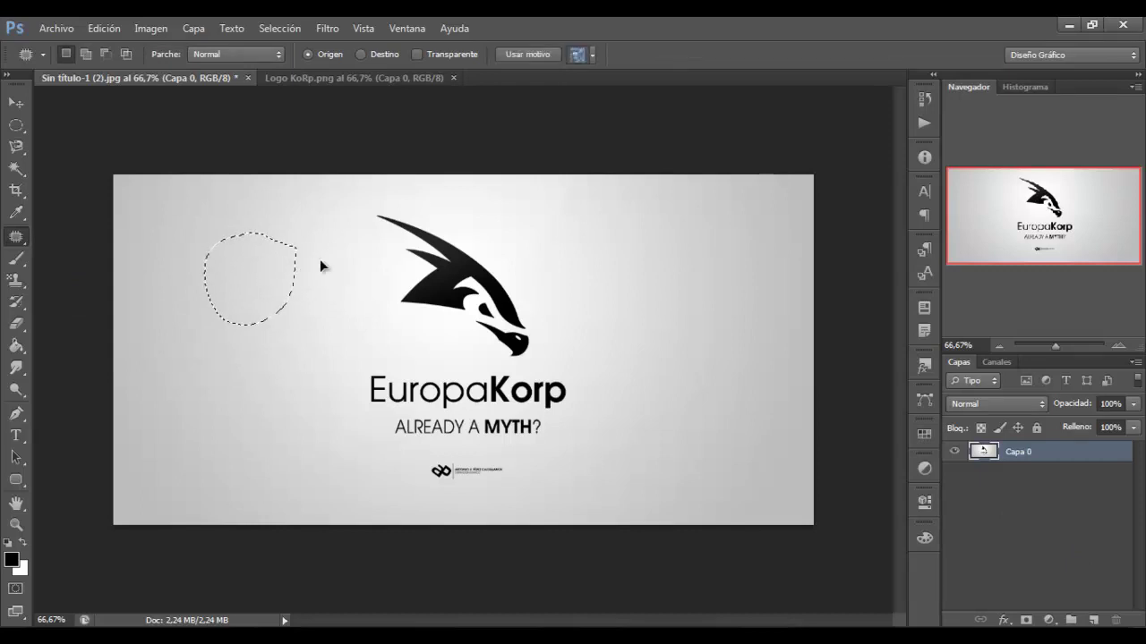
left_click_drag(237, 260, 458, 283)
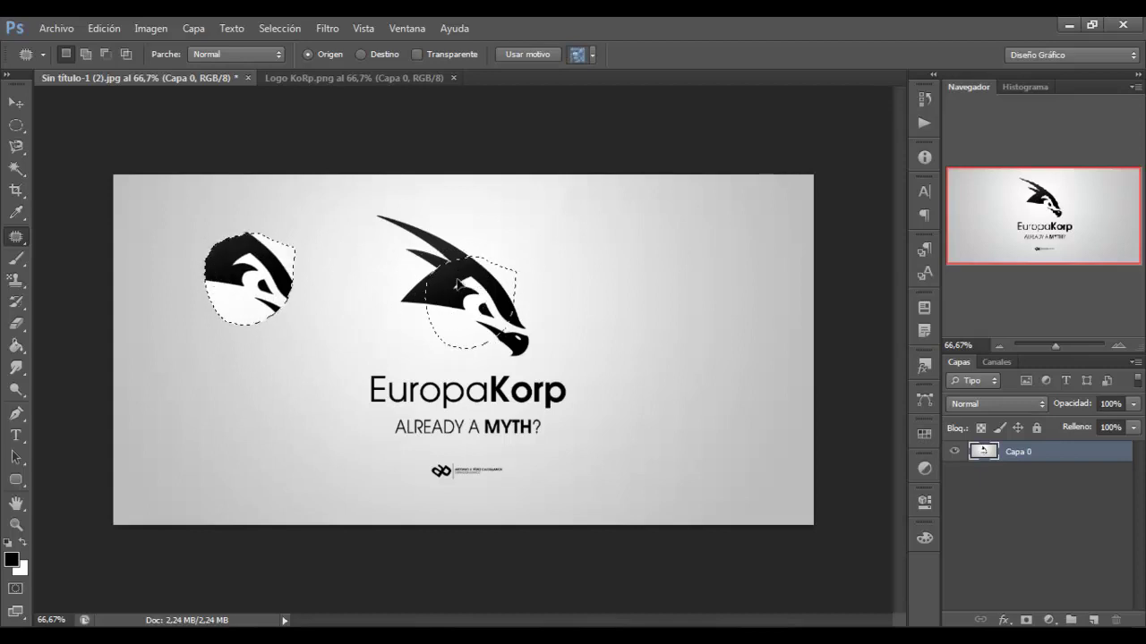
mouse_move(457, 283)
left_mouse_down()
mouse_move(713, 269)
mouse_move(502, 280)
left_mouse_up()
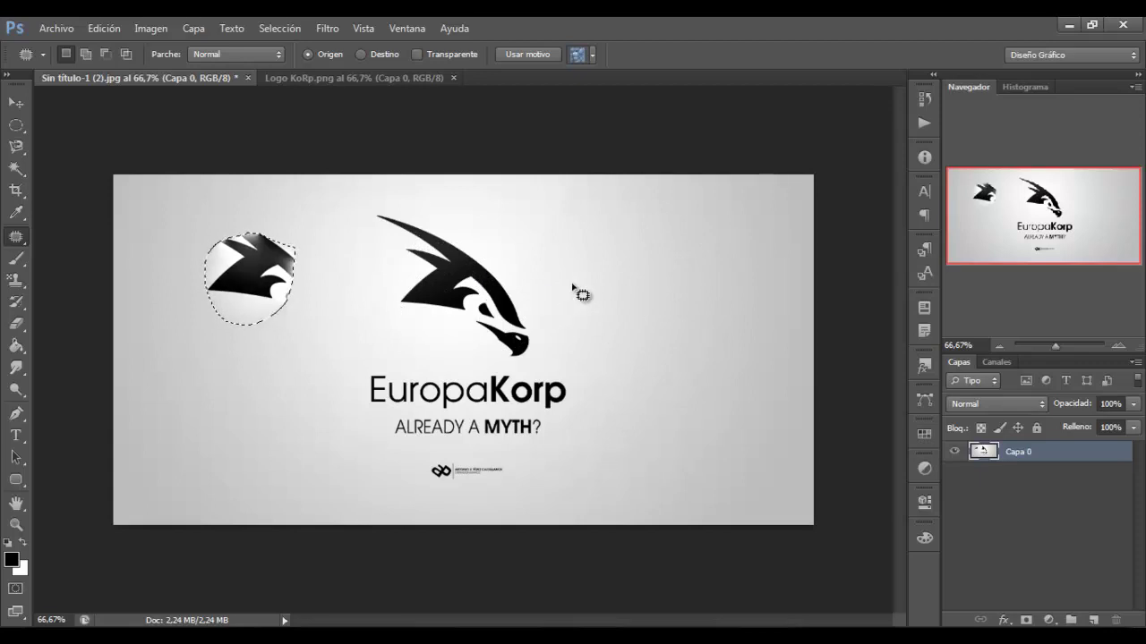
Step: Elliptically select the copied head and patch it back to plain background
left_click(16, 125)
left_click(313, 267)
left_click_drag(204, 231, 295, 325)
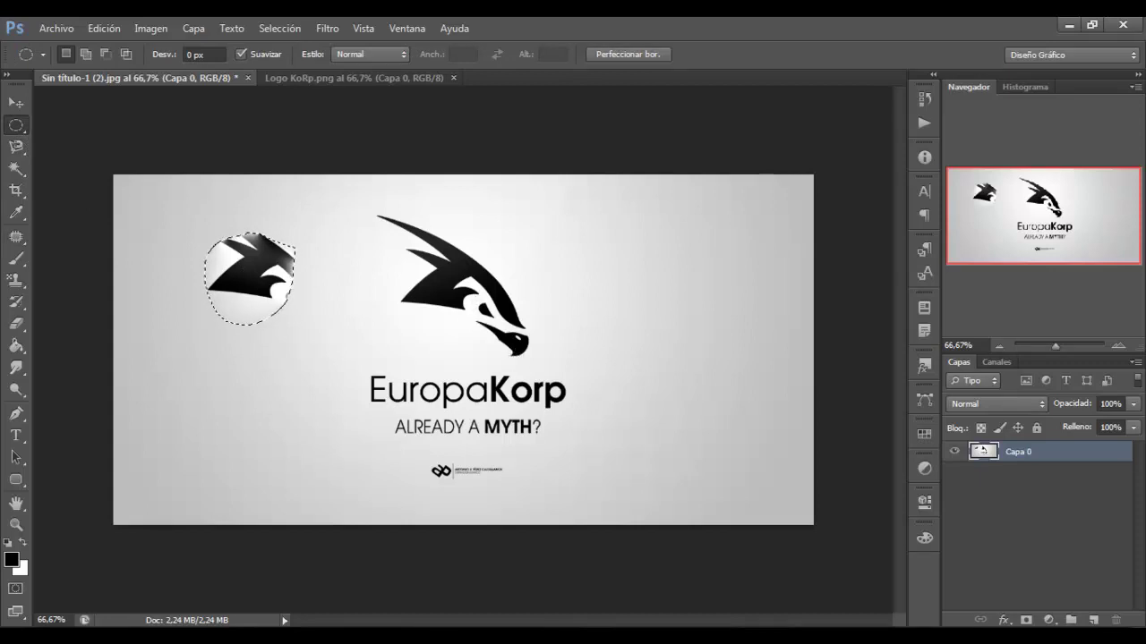
left_click(16, 237)
mouse_move(240, 279)
left_mouse_down()
mouse_move(454, 262)
mouse_move(577, 219)
left_mouse_up()
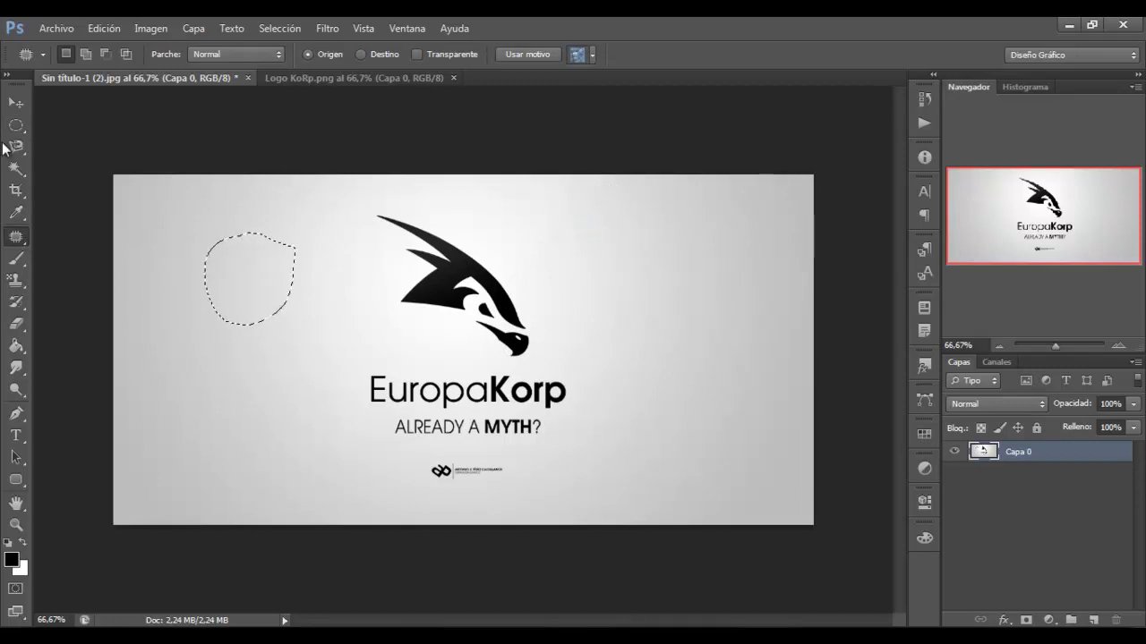
left_click(16, 124)
left_click(166, 205)
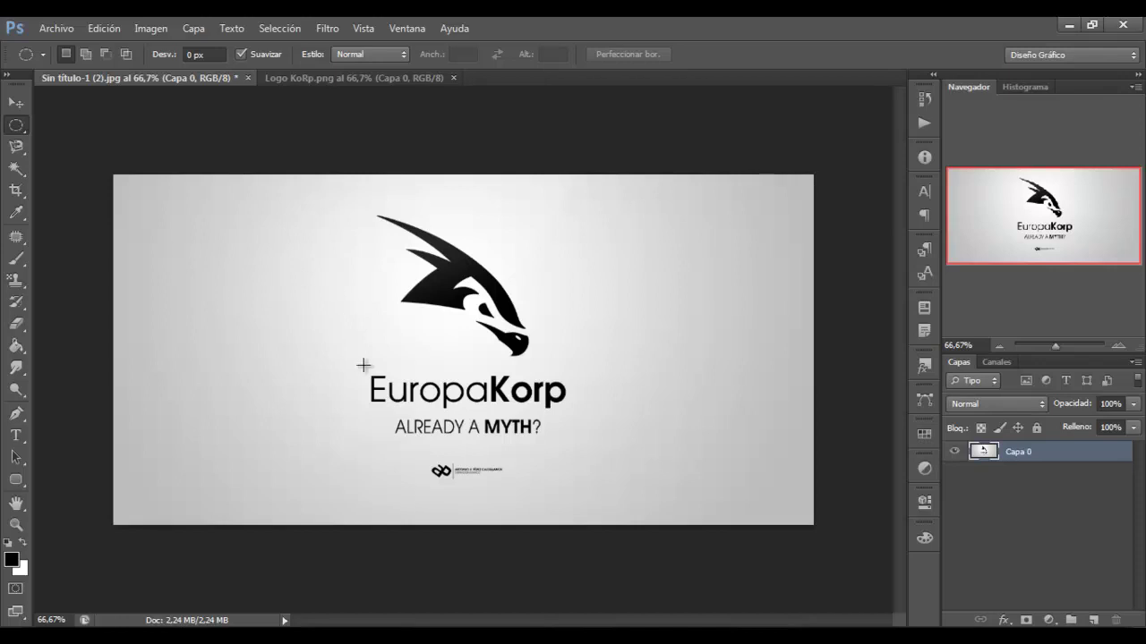
left_click(16, 237)
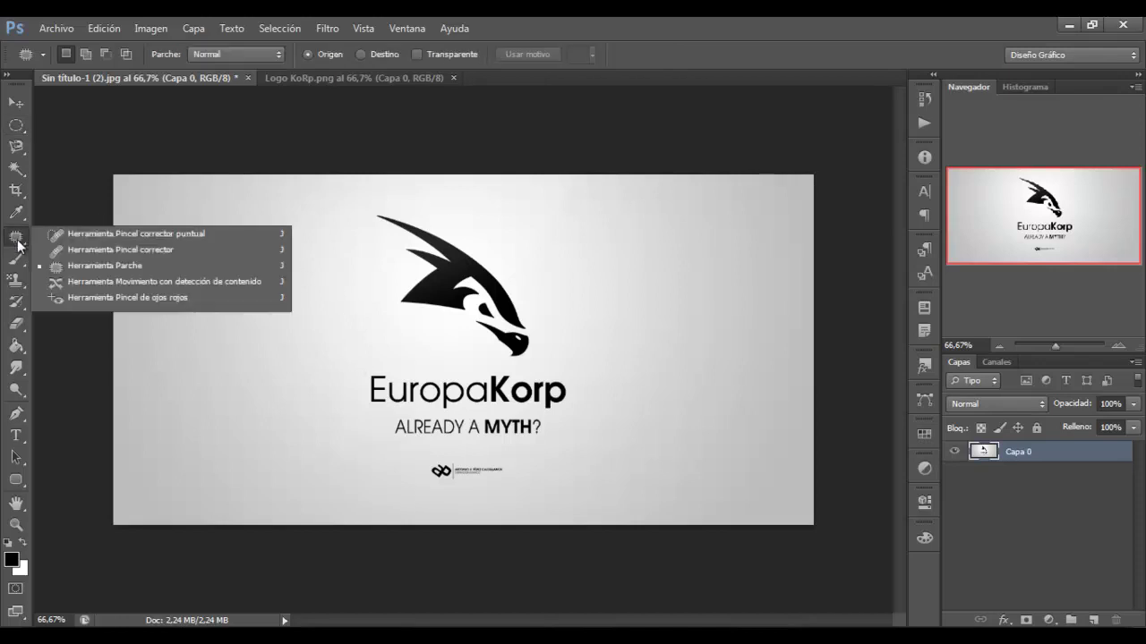
Step: Test spot healing on the left background, enlarging the brush size
left_click(73, 234)
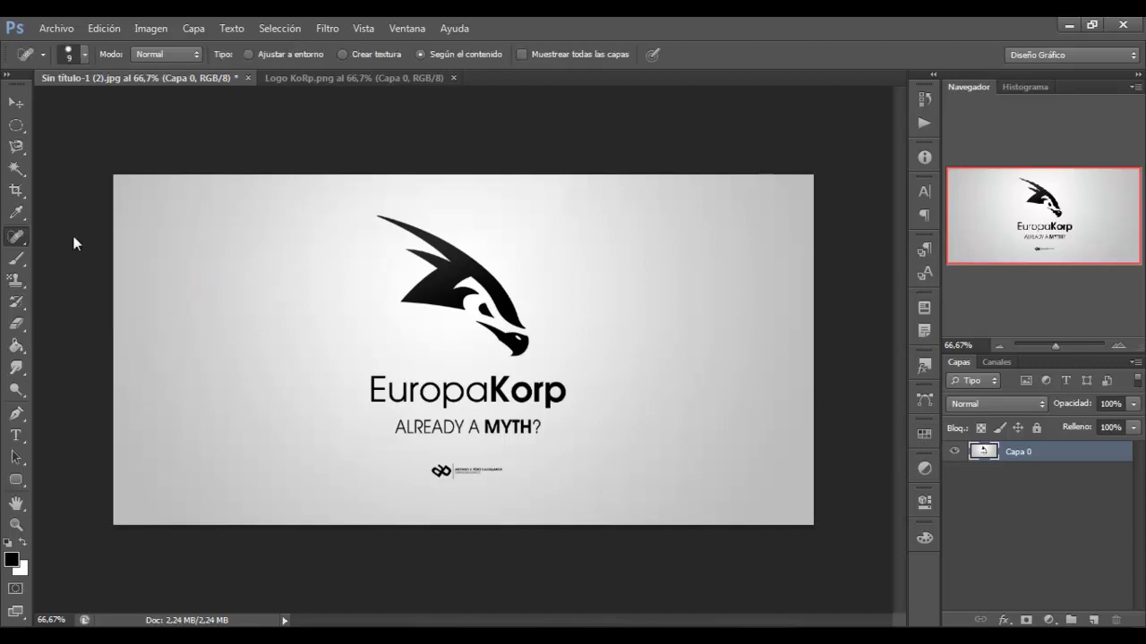
mouse_move(215, 235)
left_mouse_down()
mouse_move(204, 301)
mouse_move(151, 320)
left_mouse_up()
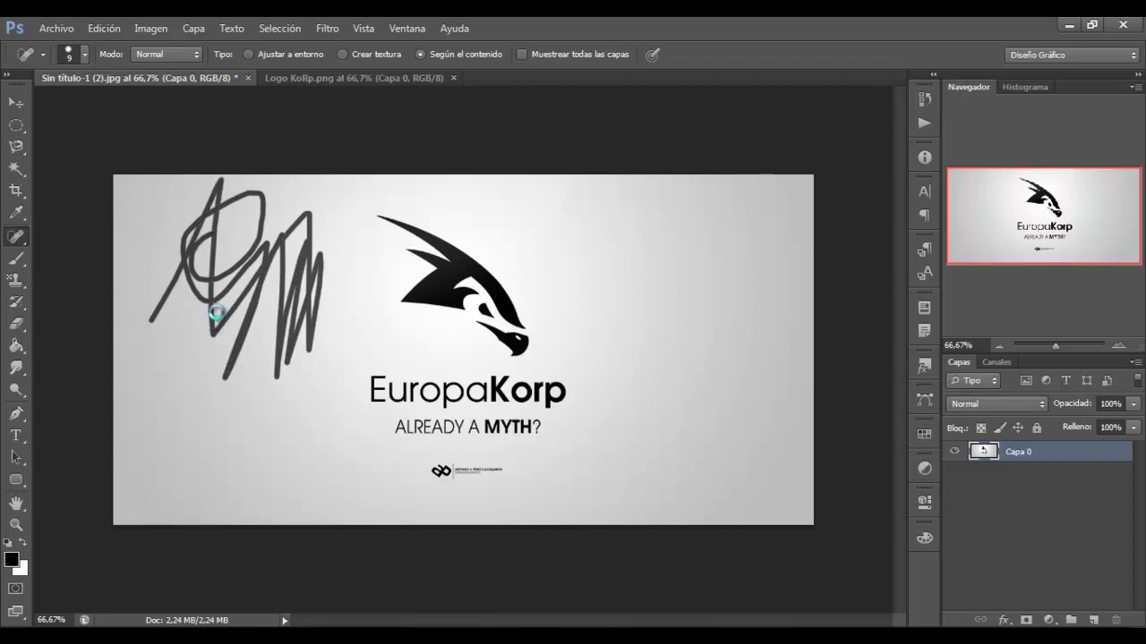
mouse_move(260, 322)
left_mouse_down()
mouse_move(213, 437)
mouse_move(206, 418)
left_mouse_up()
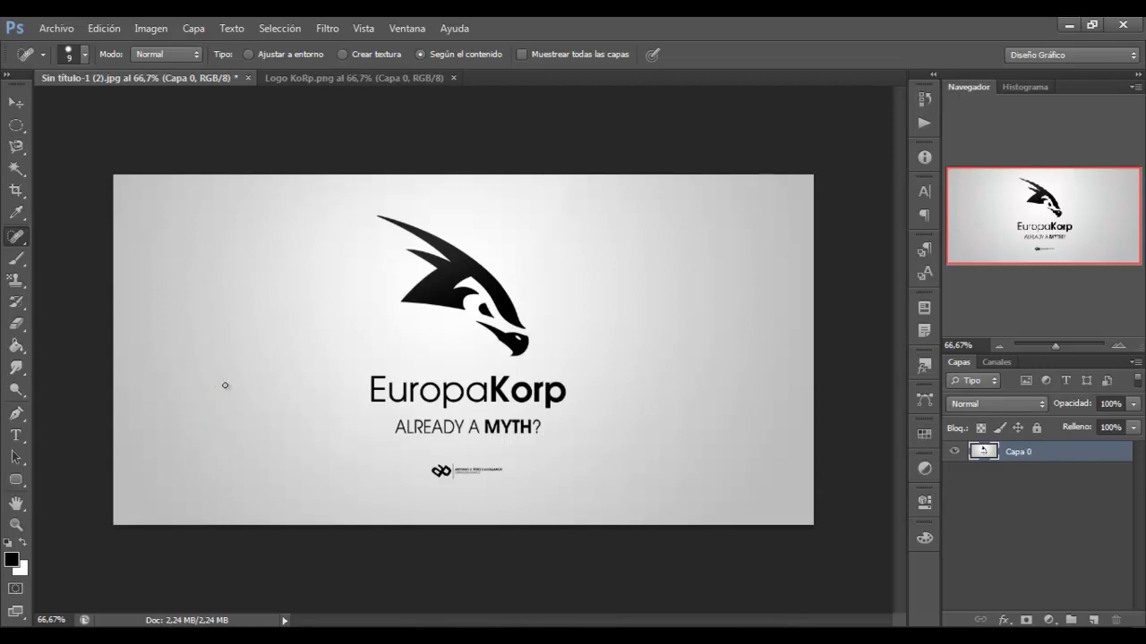
left_click(71, 54)
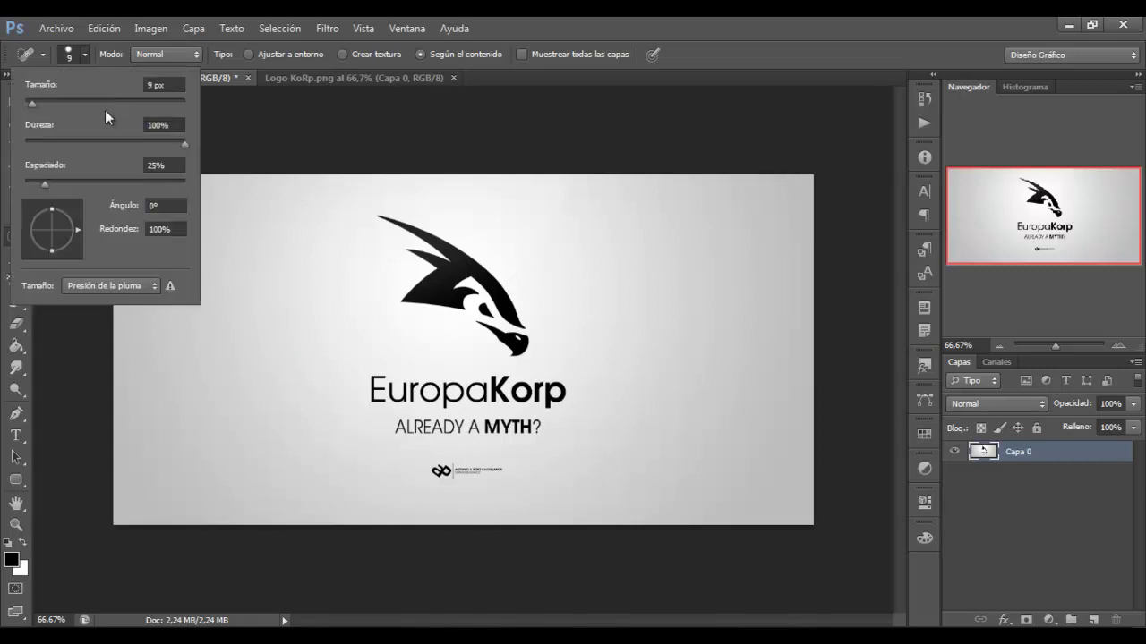
left_click_drag(102, 103, 97, 102)
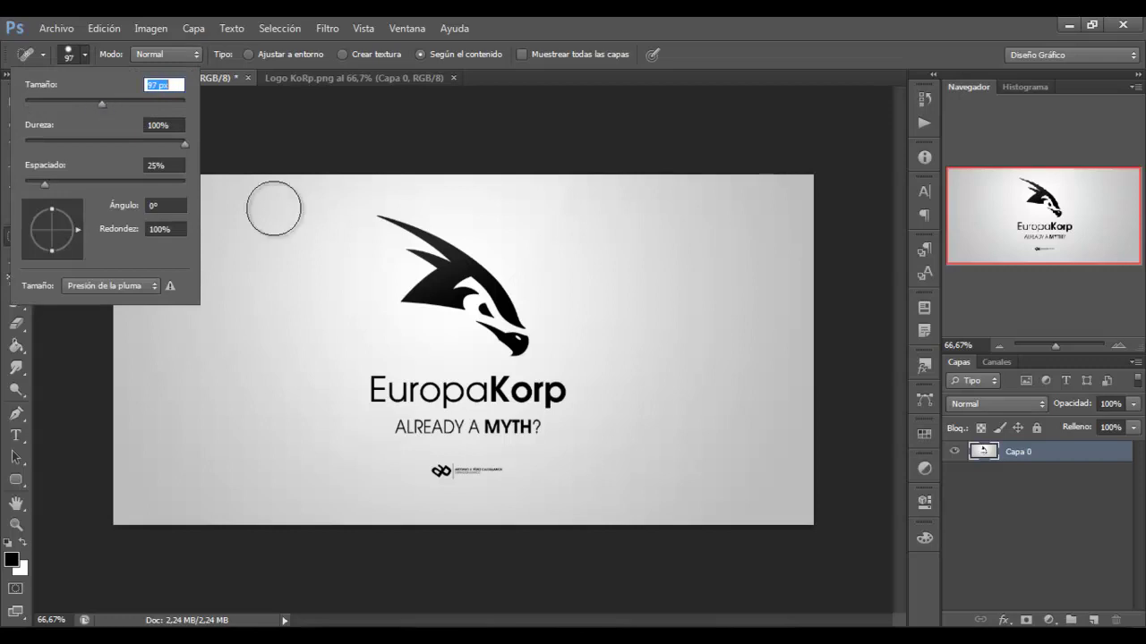
left_click_drag(250, 314, 269, 269)
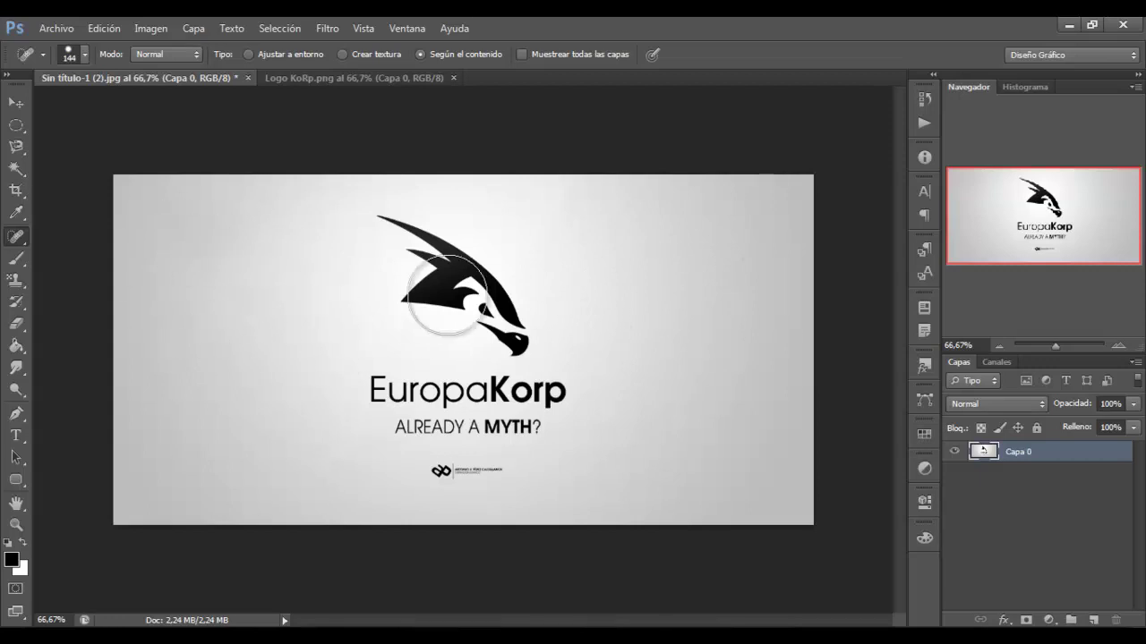
Step: Heal away the dragon, ALREADY A MYTH? text and small logo, then undo the heals
left_click_drag(432, 304, 452, 279)
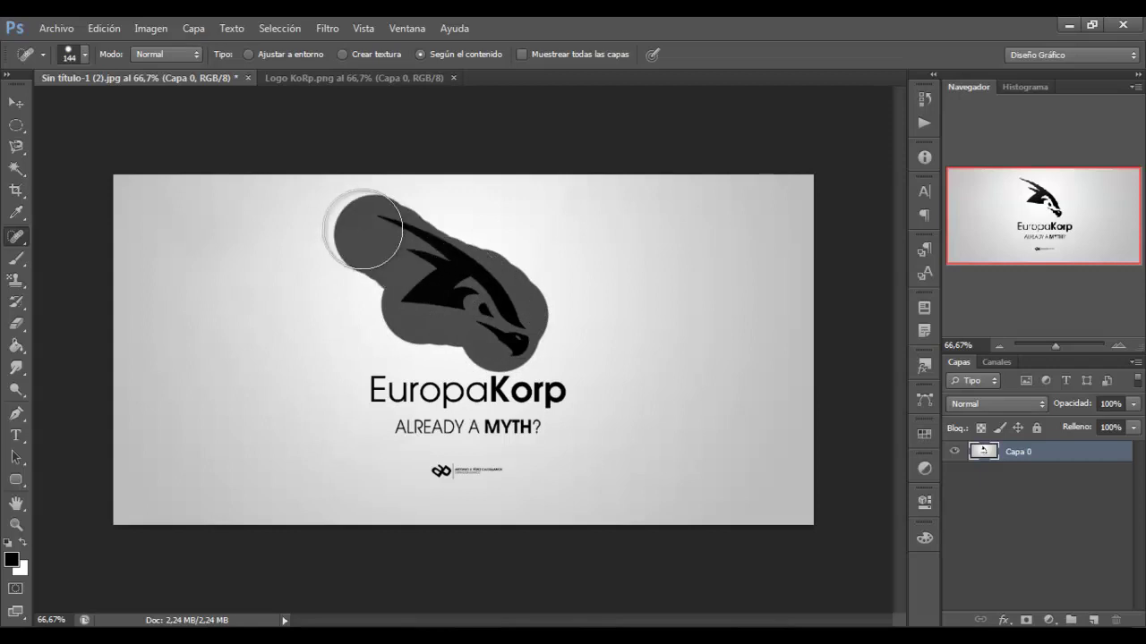
left_click_drag(452, 279, 474, 287)
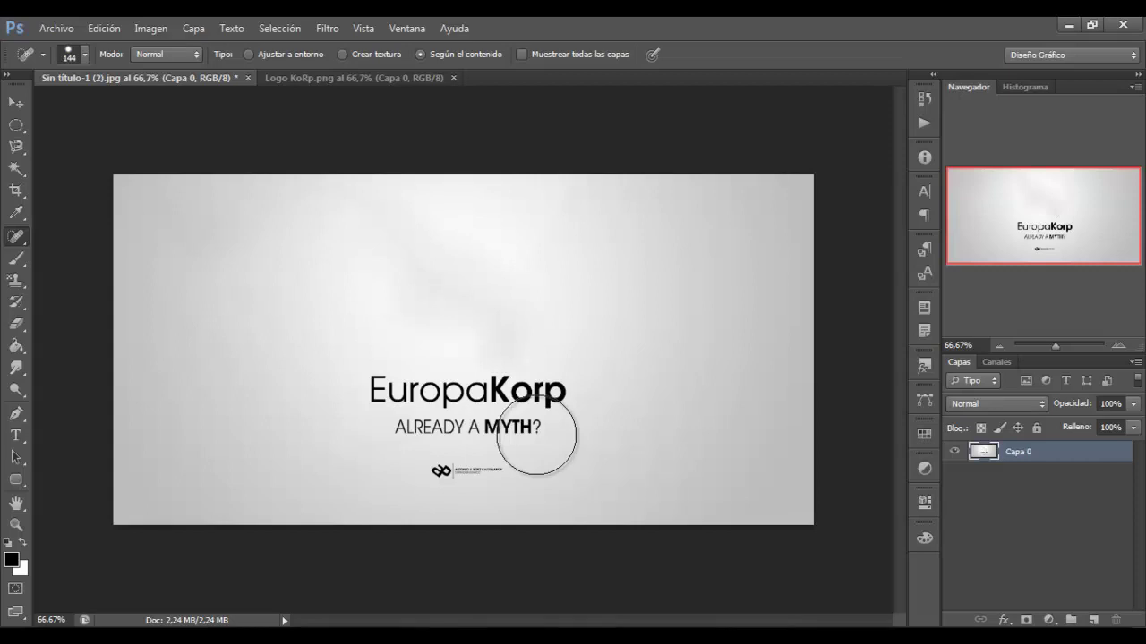
left_click_drag(371, 389, 517, 405)
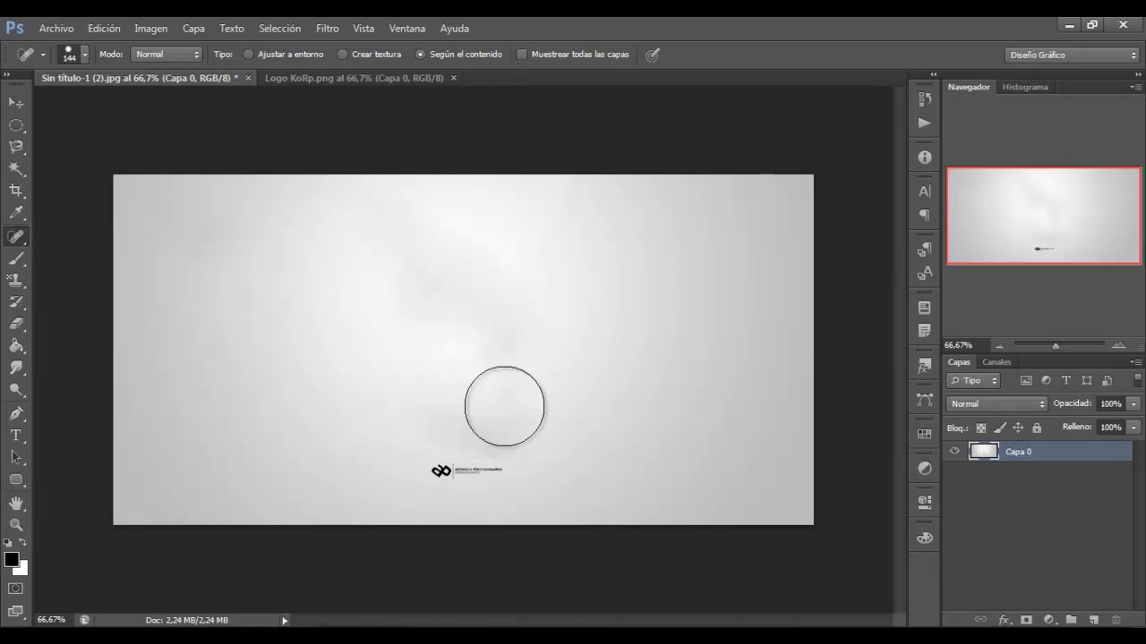
left_click_drag(501, 469, 408, 465)
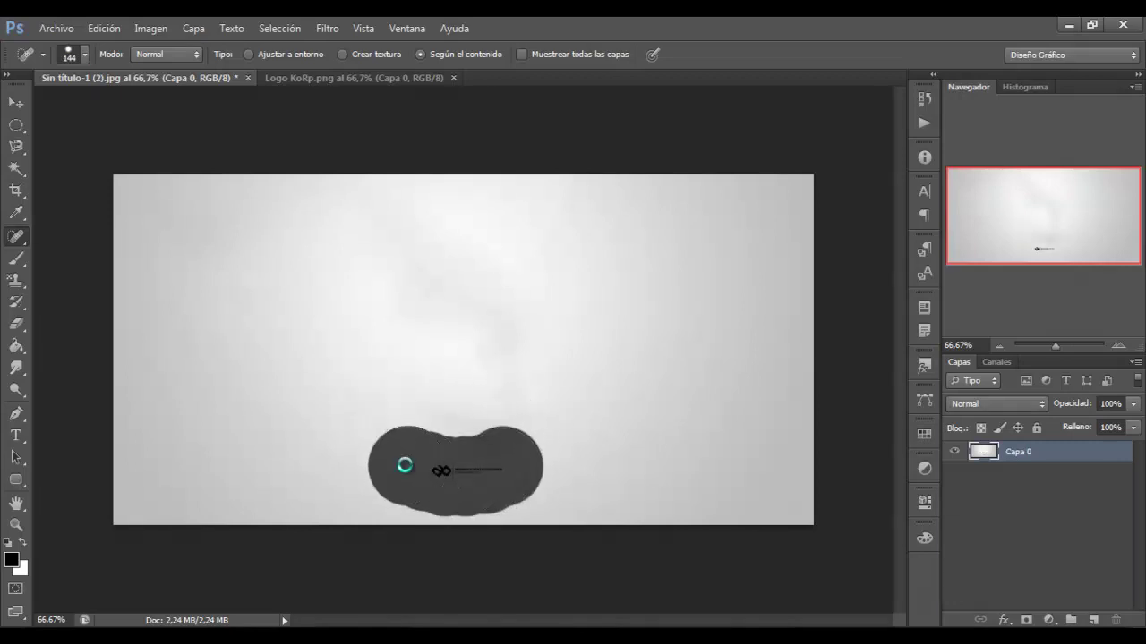
key("ctrl+alt+z")
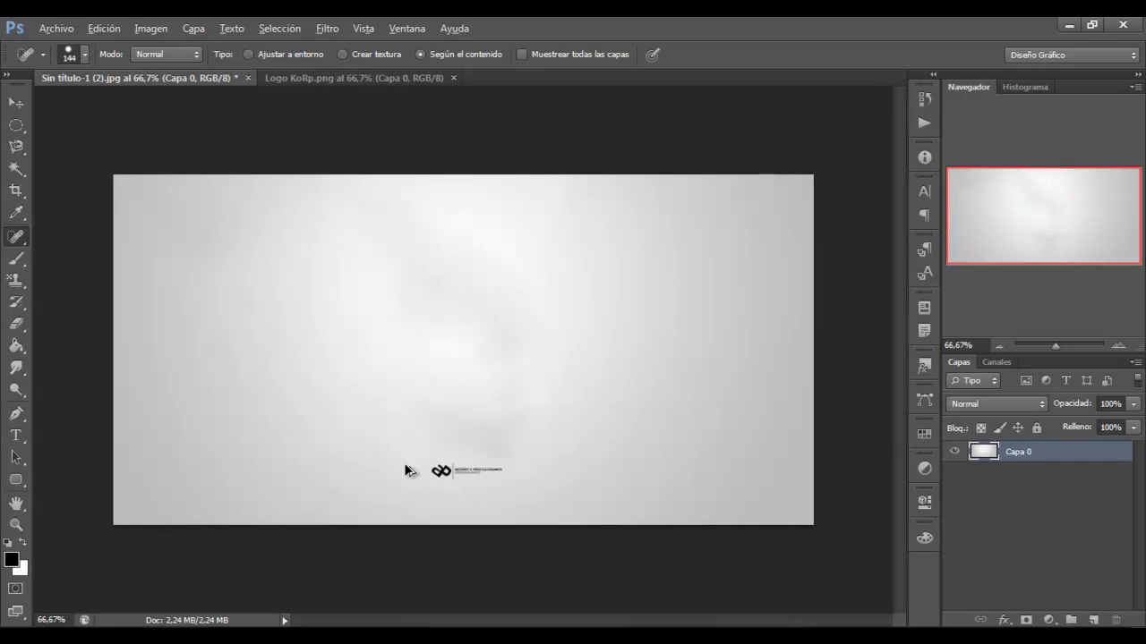
key("ctrl+alt+z")
key("ctrl+alt+z")
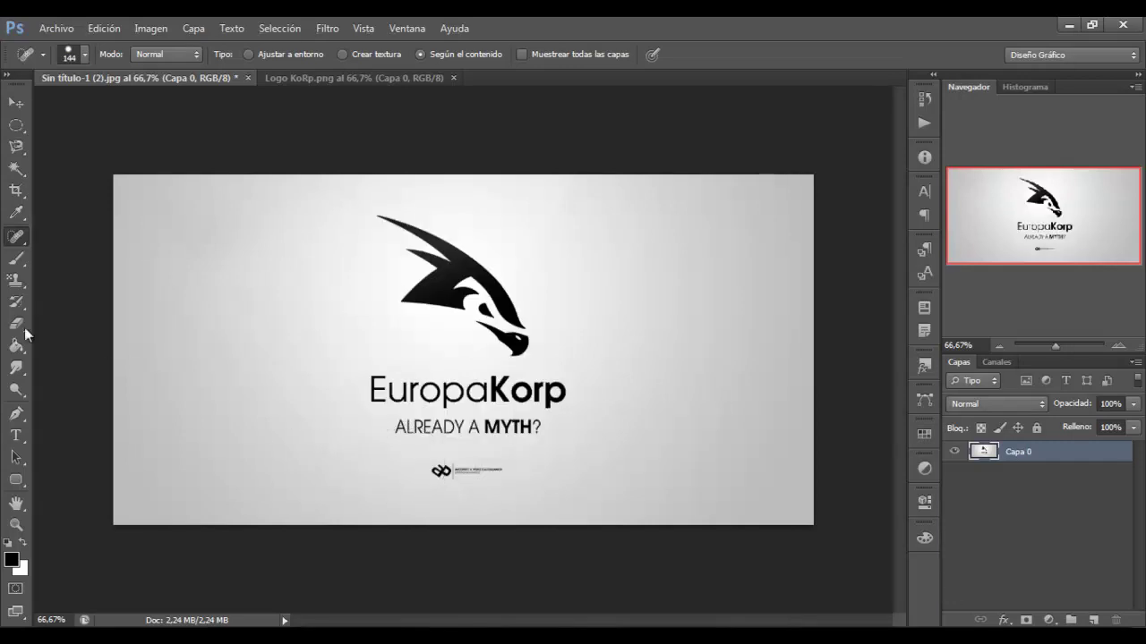
Step: Switch to the Healing Brush Tool, dismiss the source-point alert and reshow the healing tools
right_click(18, 236)
left_click(54, 251)
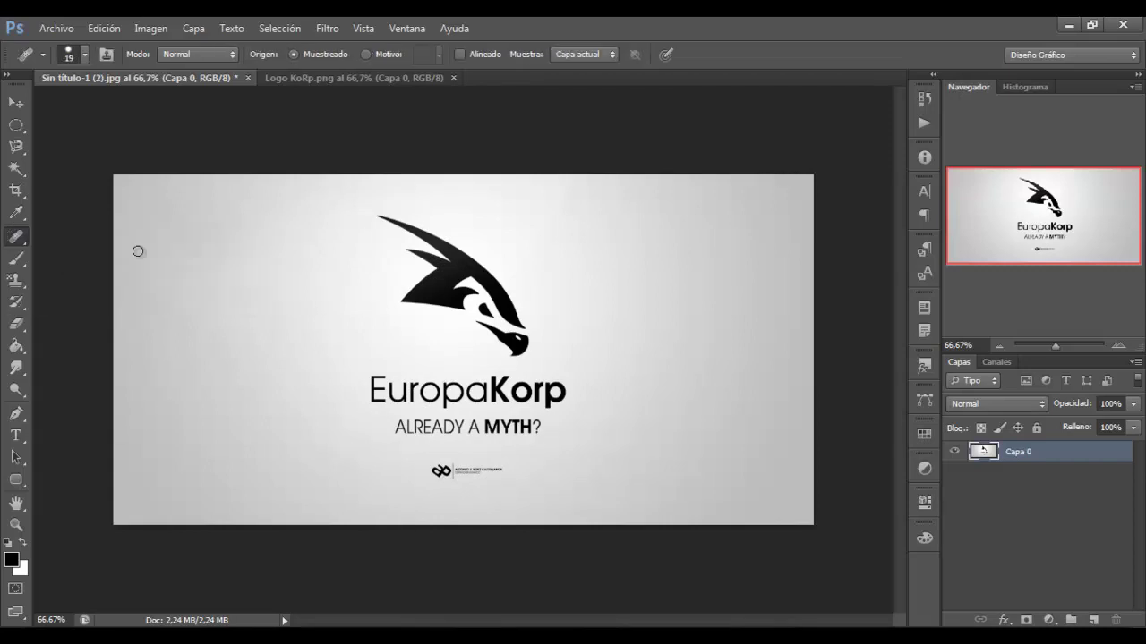
left_click(173, 273)
left_click(568, 263)
left_click(18, 239)
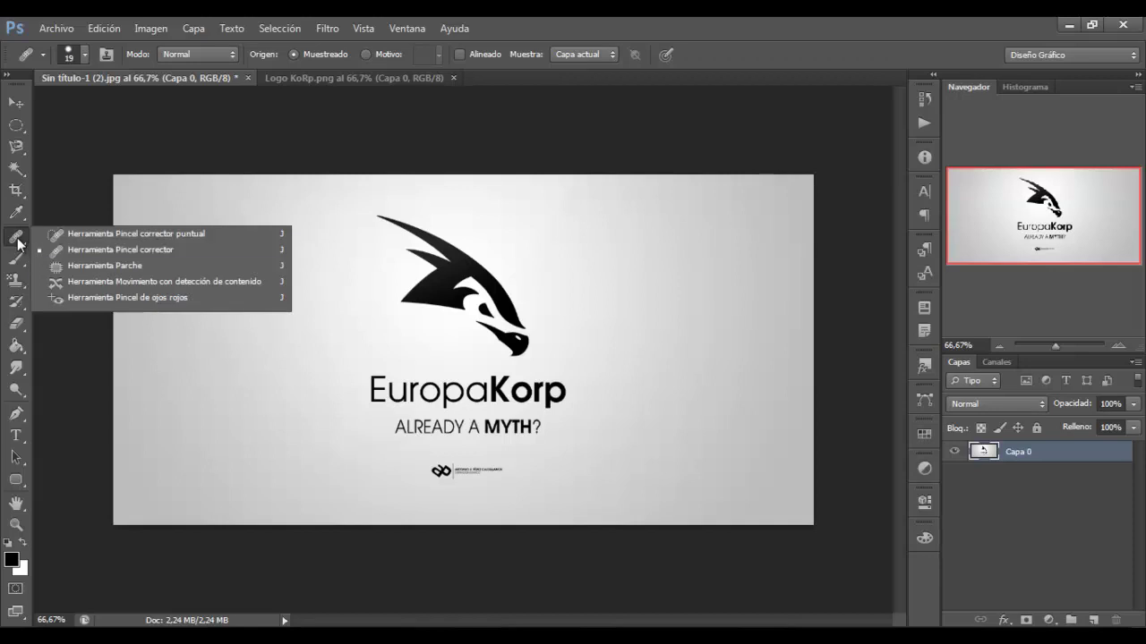
Step: Paint a hard round black test dot left of the dragon
left_click(13, 260)
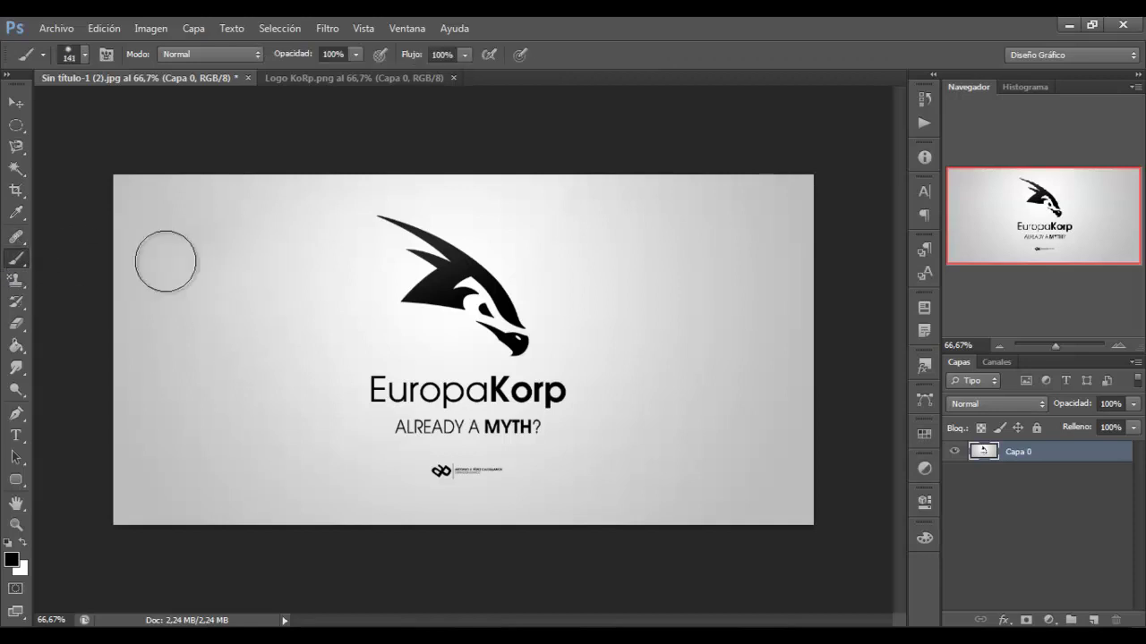
left_click(79, 59)
mouse_move(192, 190)
left_mouse_down()
mouse_move(190, 225)
mouse_move(190, 188)
left_mouse_up()
left_click(117, 184)
left_click(318, 320)
Step: Paint soft round black dots and strokes on the left, undoing them afterwards
left_click(76, 54)
left_click(87, 184)
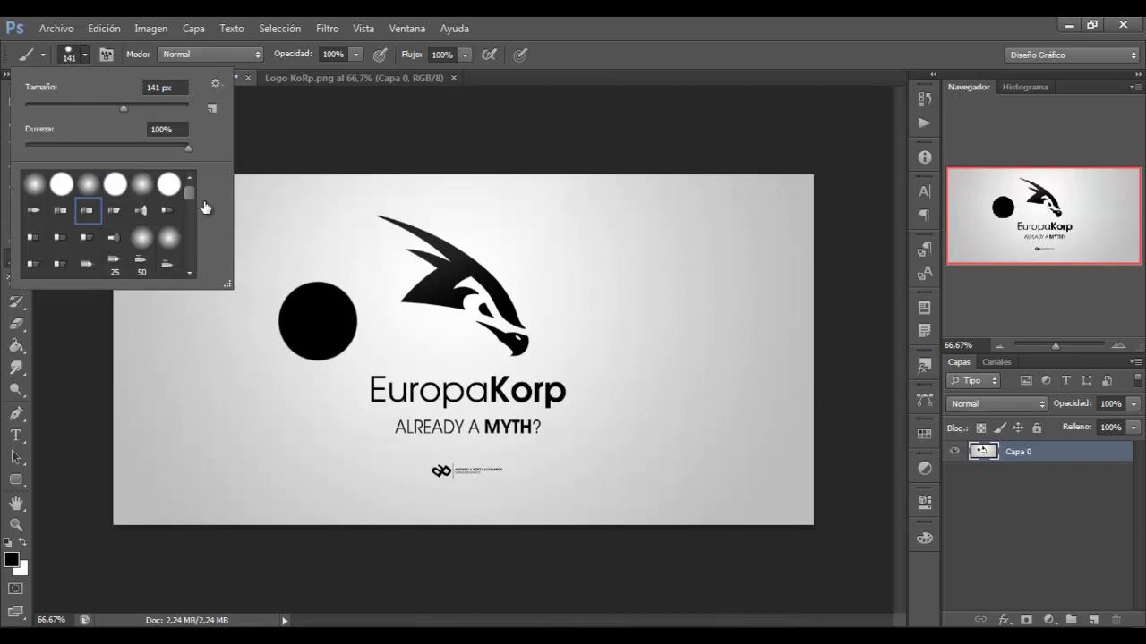
left_click(210, 421)
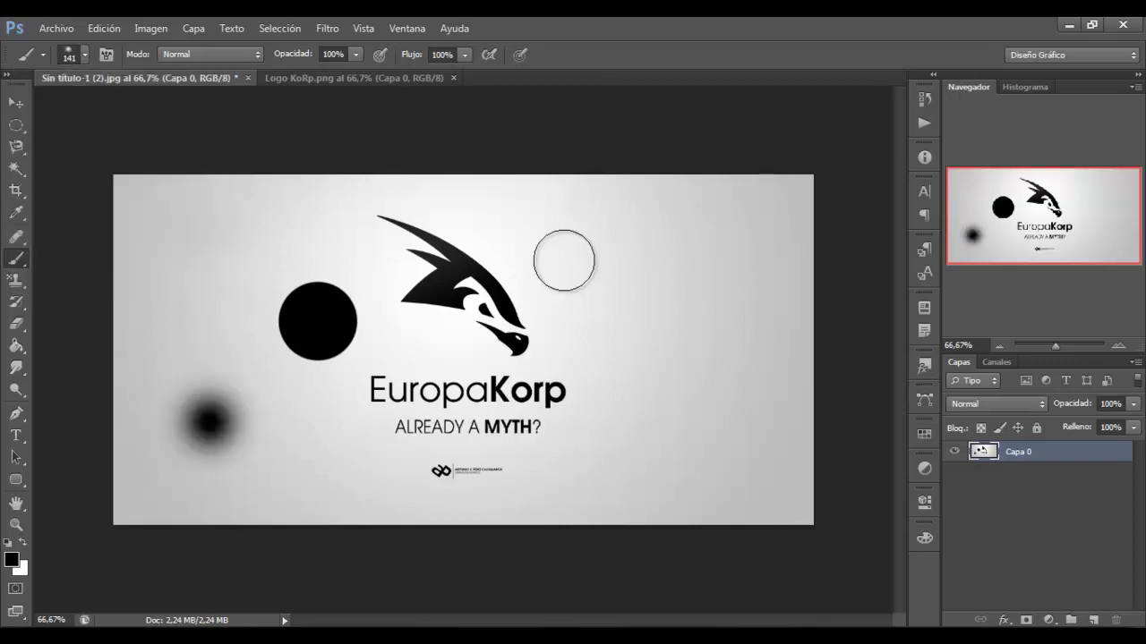
key("ctrl+alt+z")
key("ctrl+alt+z")
left_click(198, 253)
mouse_move(199, 274)
left_mouse_down()
mouse_move(269, 383)
mouse_move(275, 332)
left_mouse_up()
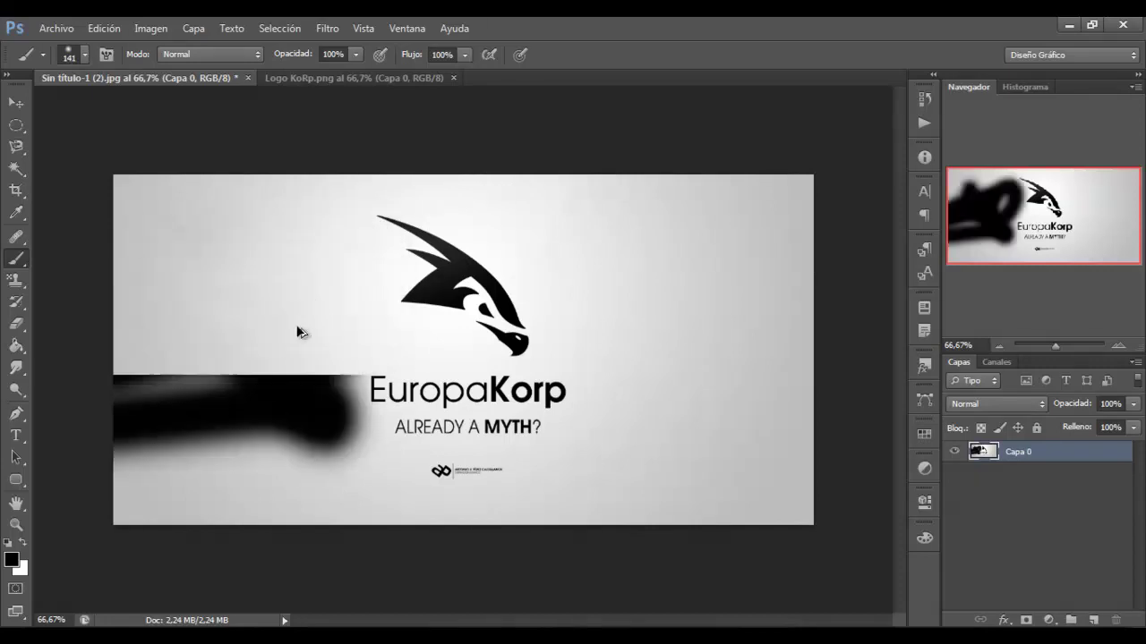
key("ctrl+alt+z")
key("ctrl+alt+z")
Step: Choose the Pattern Stamp with the gray hexagon pattern and add a new layer
left_click(12, 280)
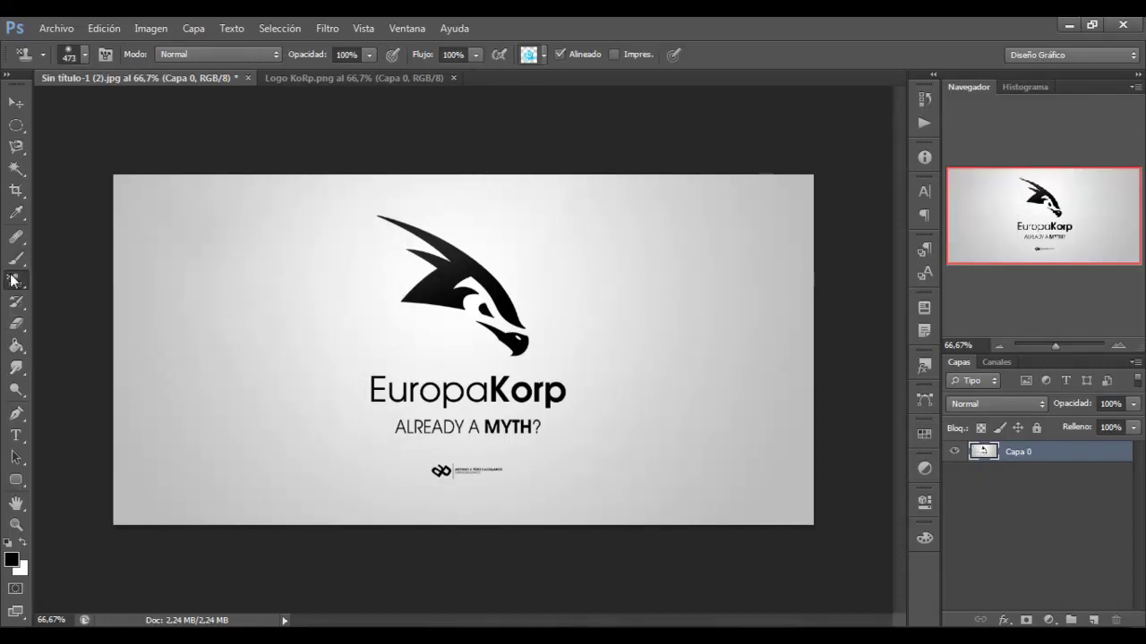
left_click(71, 53)
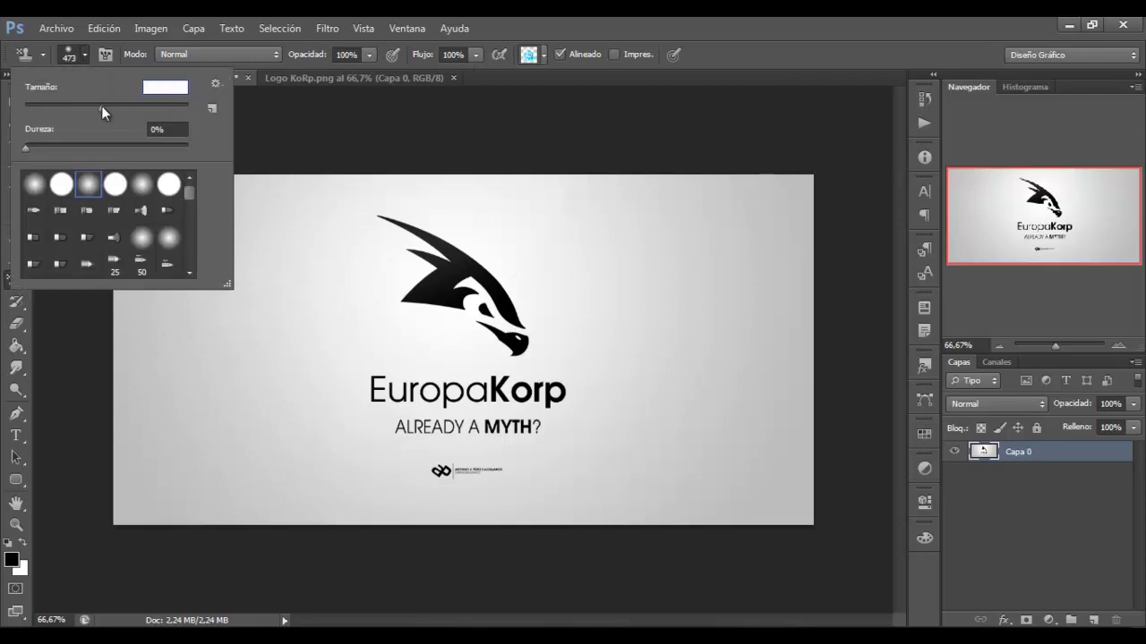
left_click(545, 55)
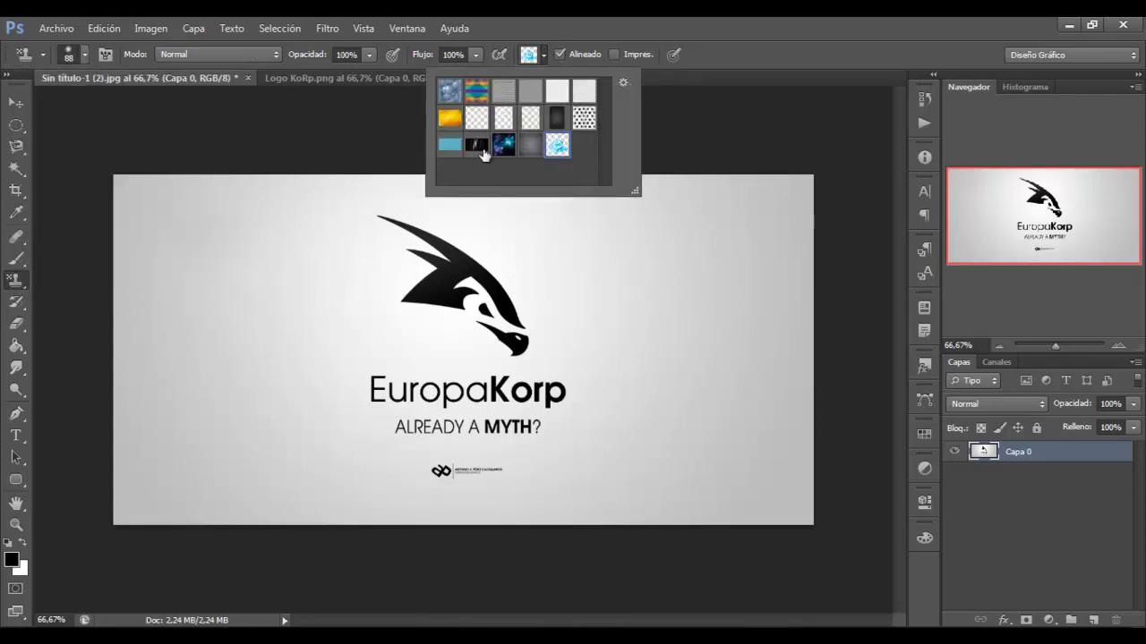
left_click(526, 149)
left_click(1089, 620)
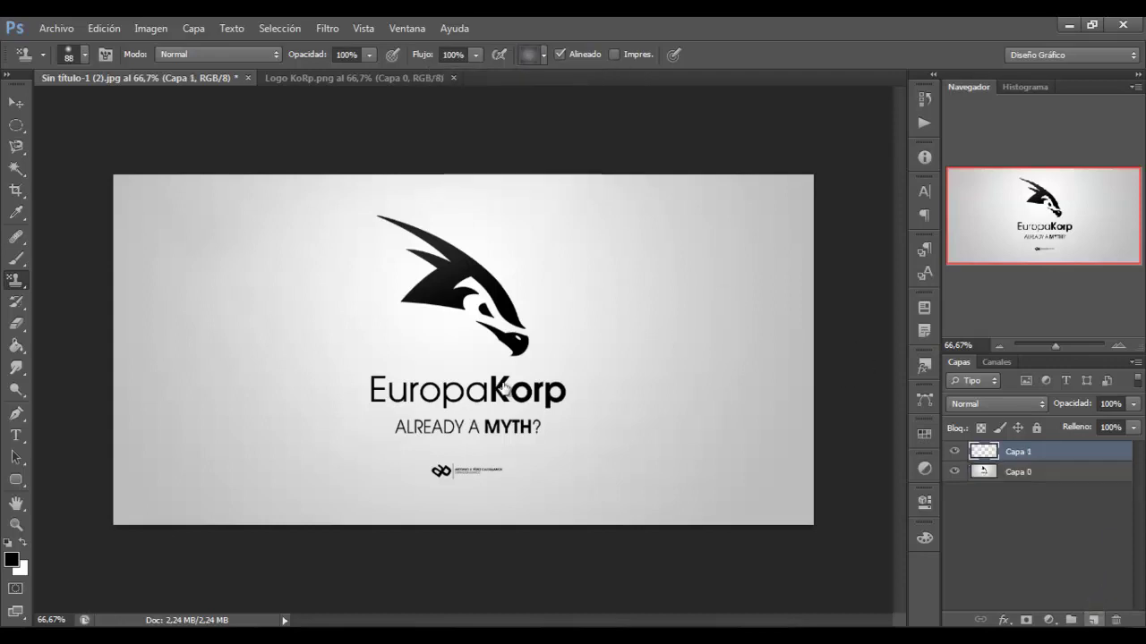
Step: Paint the hex pattern across the whole image with 110 px then 178 px brushes
left_click(72, 55)
left_click_drag(96, 107, 109, 104)
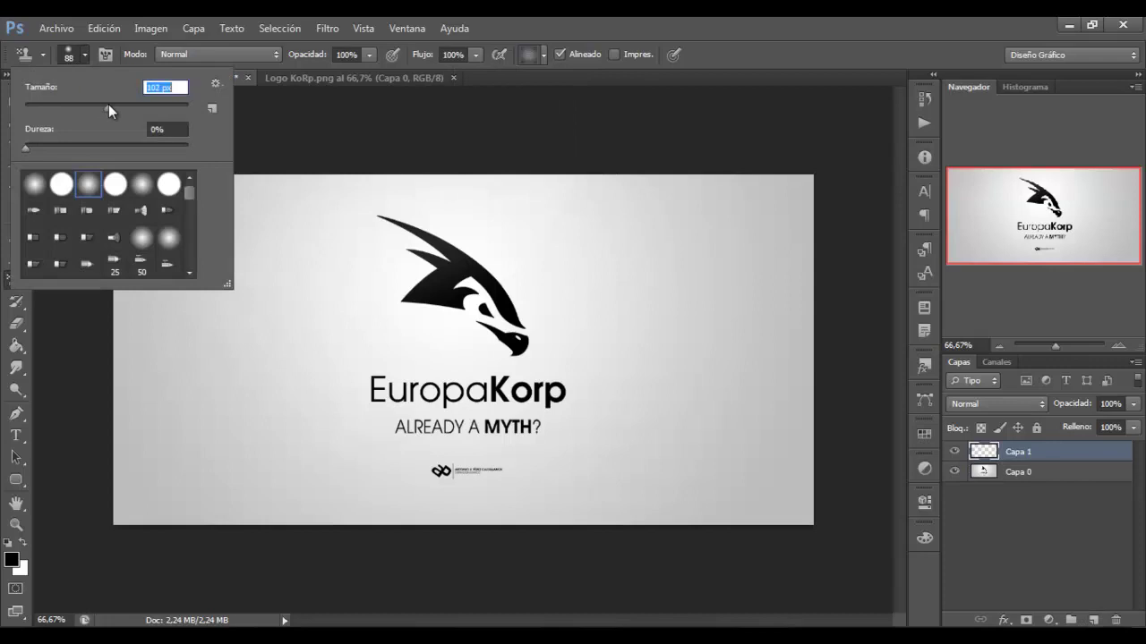
left_click(388, 235)
mouse_move(292, 356)
left_mouse_down()
mouse_move(374, 253)
mouse_move(200, 366)
mouse_move(137, 450)
mouse_move(224, 197)
mouse_move(126, 447)
left_mouse_up()
mouse_move(165, 88)
left_mouse_down()
mouse_move(146, 140)
mouse_move(153, 460)
mouse_move(158, 388)
left_mouse_up()
left_click(75, 54)
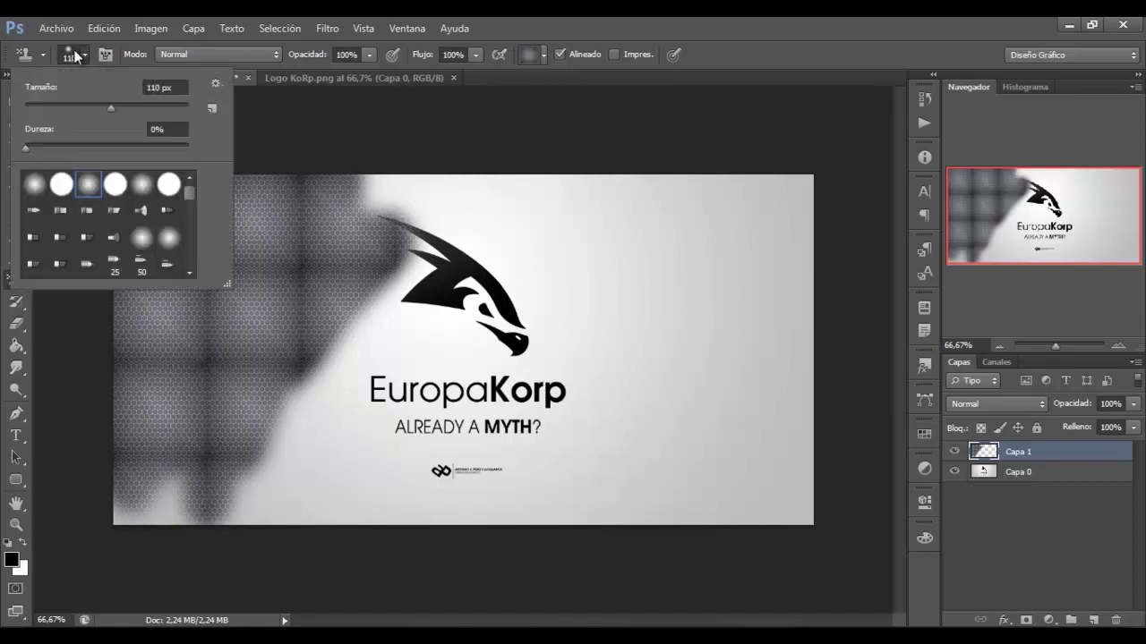
key("Return")
mouse_move(376, 214)
left_mouse_down()
mouse_move(358, 187)
mouse_move(453, 194)
mouse_move(511, 263)
mouse_move(703, 144)
mouse_move(690, 235)
mouse_move(839, 192)
mouse_move(739, 224)
mouse_move(667, 192)
left_mouse_up()
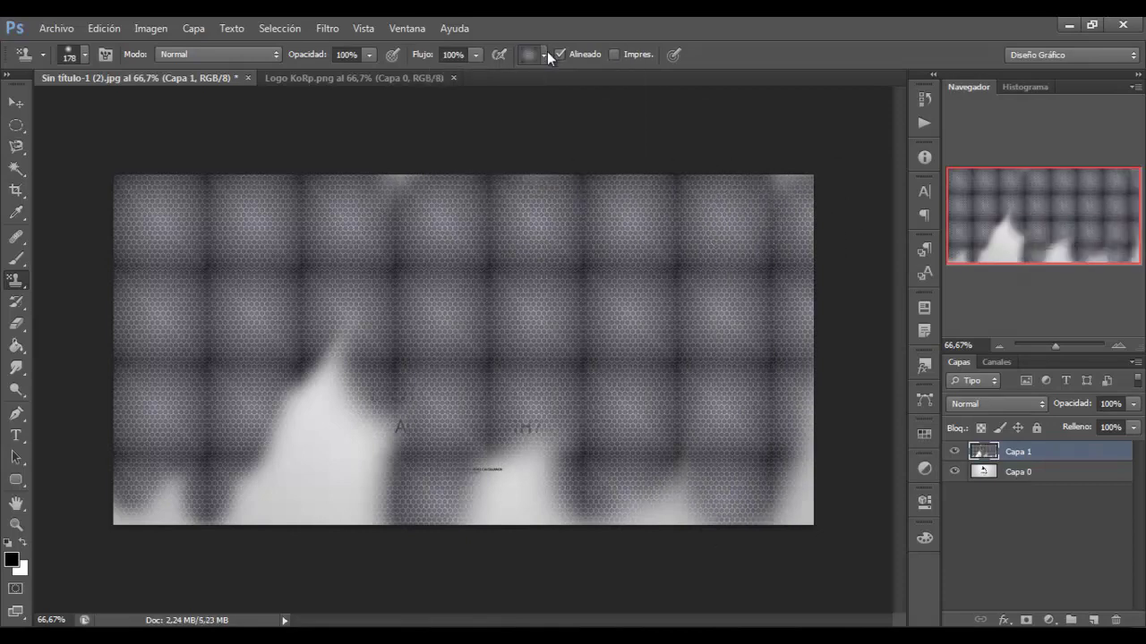
mouse_move(639, 586)
left_mouse_down()
mouse_move(571, 484)
mouse_move(525, 289)
mouse_move(409, 499)
mouse_move(236, 593)
mouse_move(84, 526)
mouse_move(223, 399)
mouse_move(402, 182)
left_mouse_up()
Step: Set the pattern layer to Superponer blending at 42% opacity
left_click(1023, 404)
left_click(965, 227)
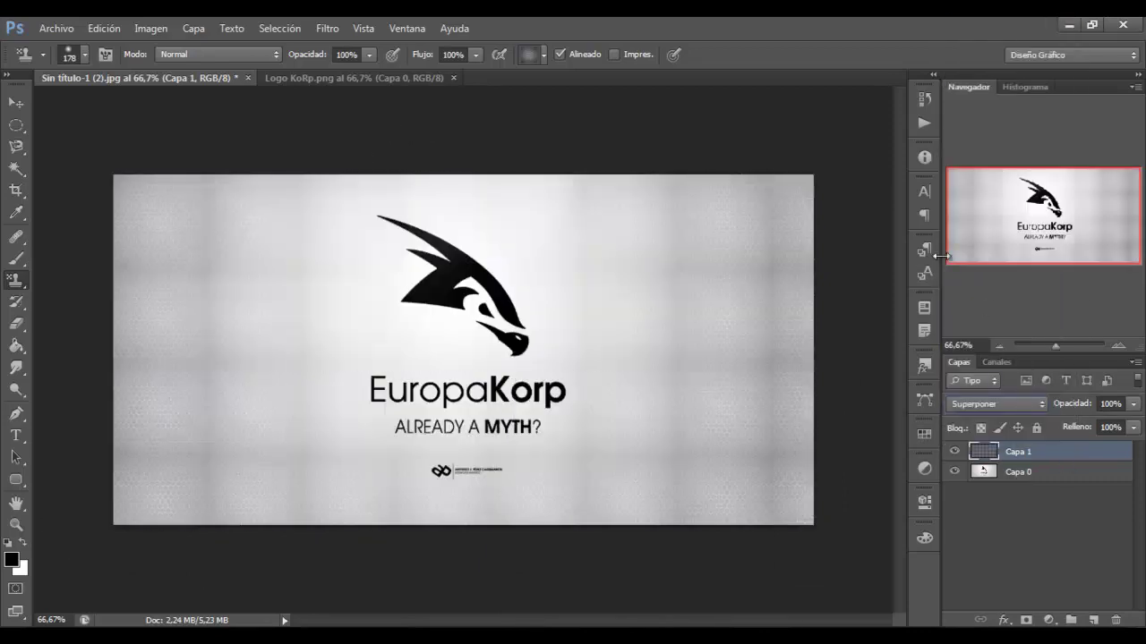
left_click(1133, 404)
left_click_drag(1133, 422, 1084, 421)
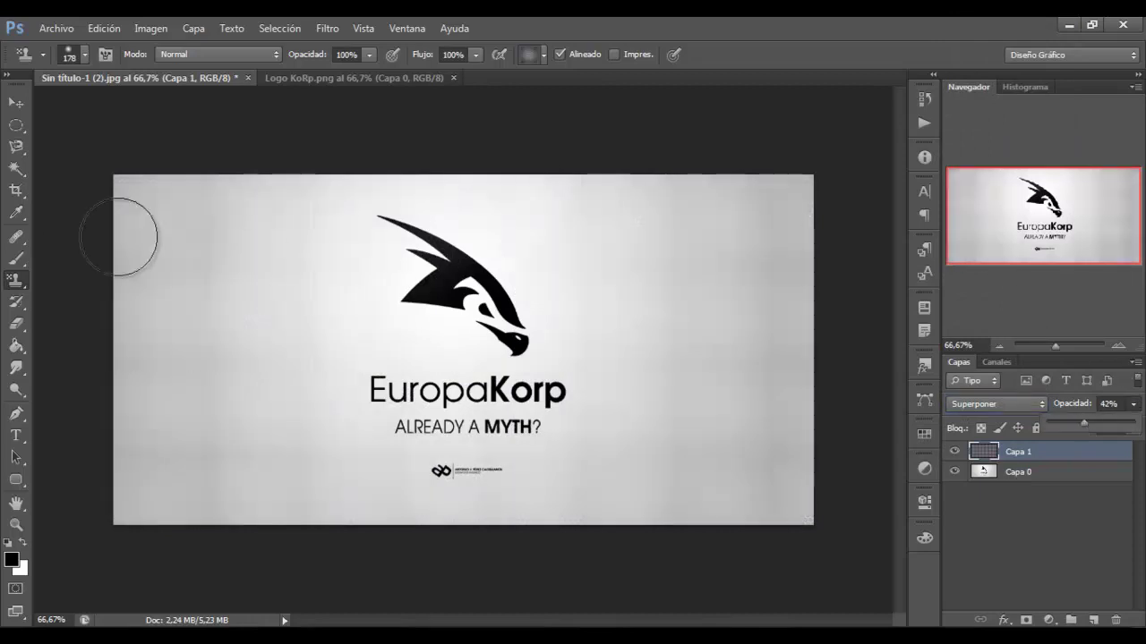
Step: Set the brush to erase mode at size 195, then merge the pattern layer down
left_click(16, 259)
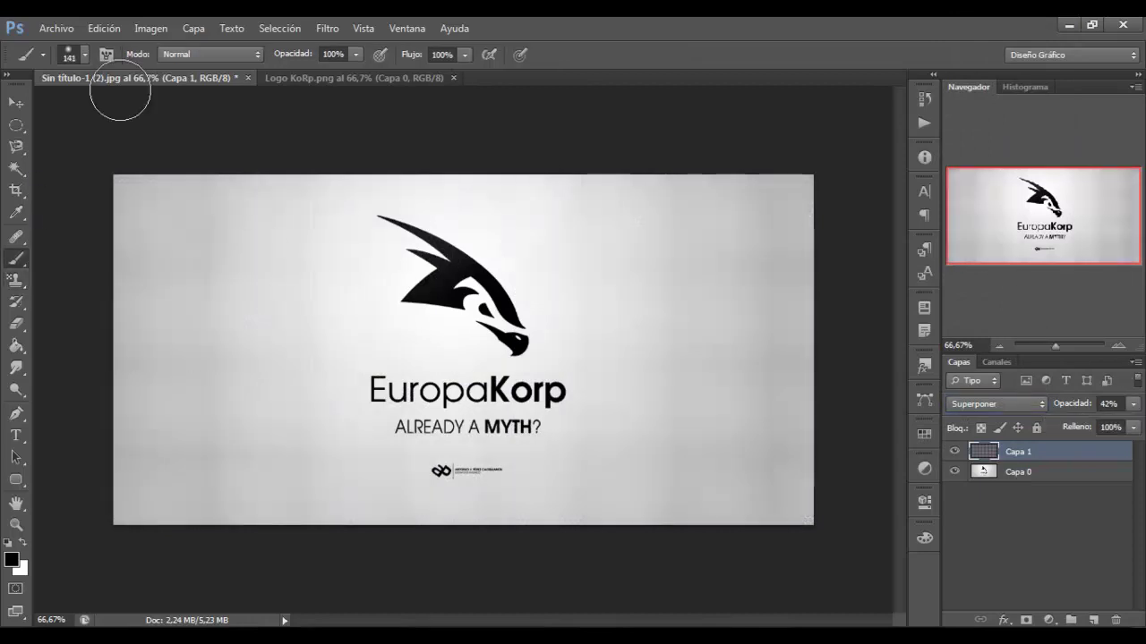
left_click(210, 54)
left_click(182, 110)
left_click(83, 55)
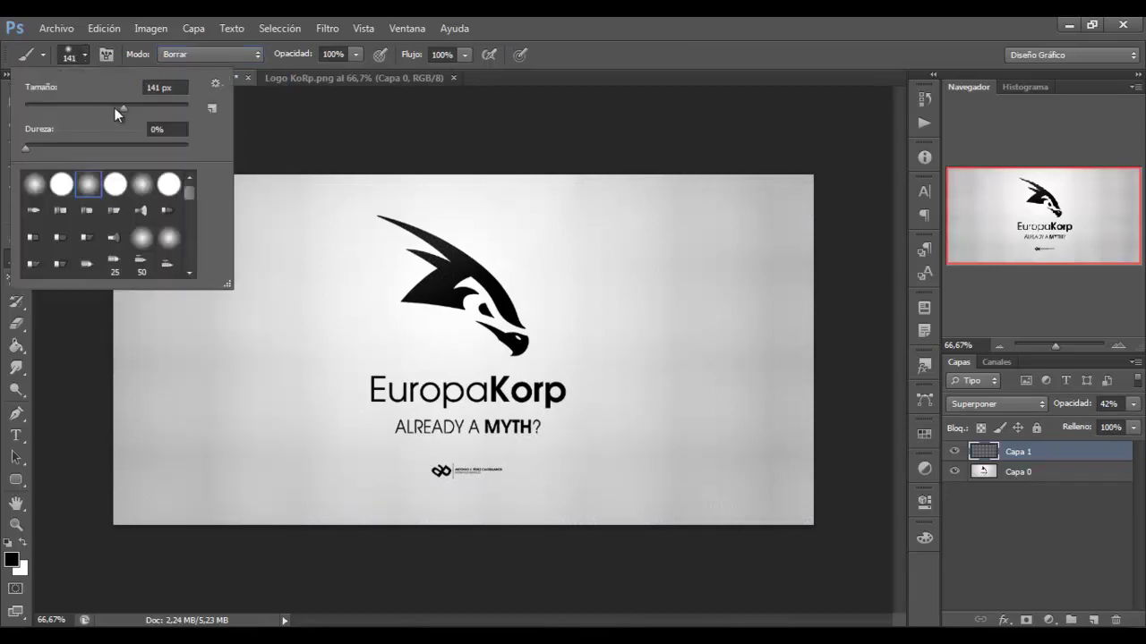
left_click(463, 245)
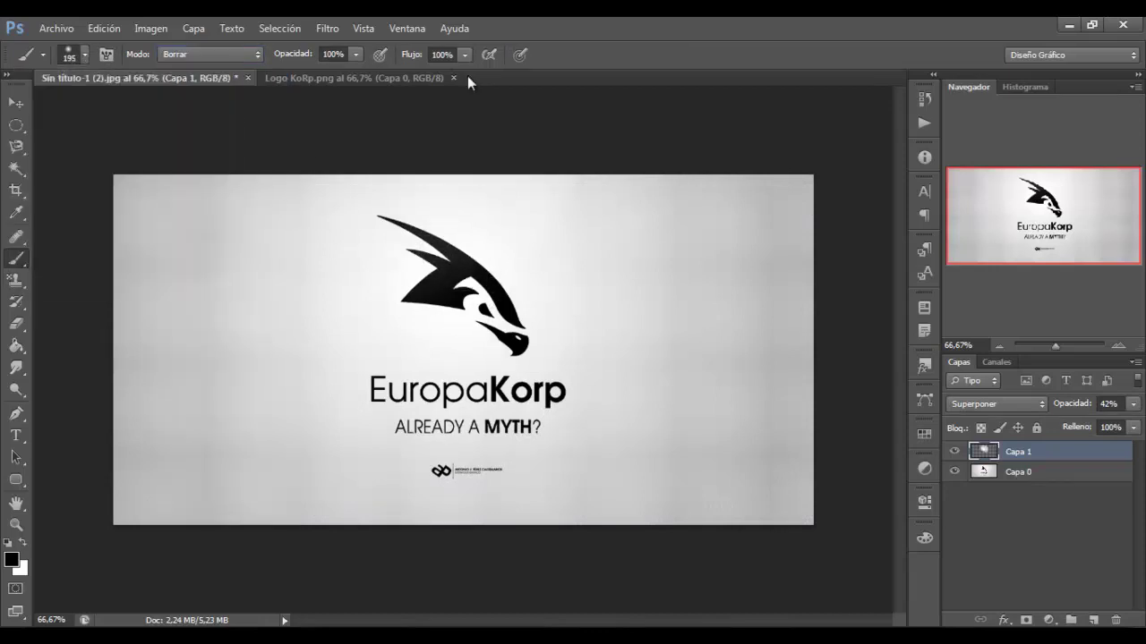
key("ctrl+e")
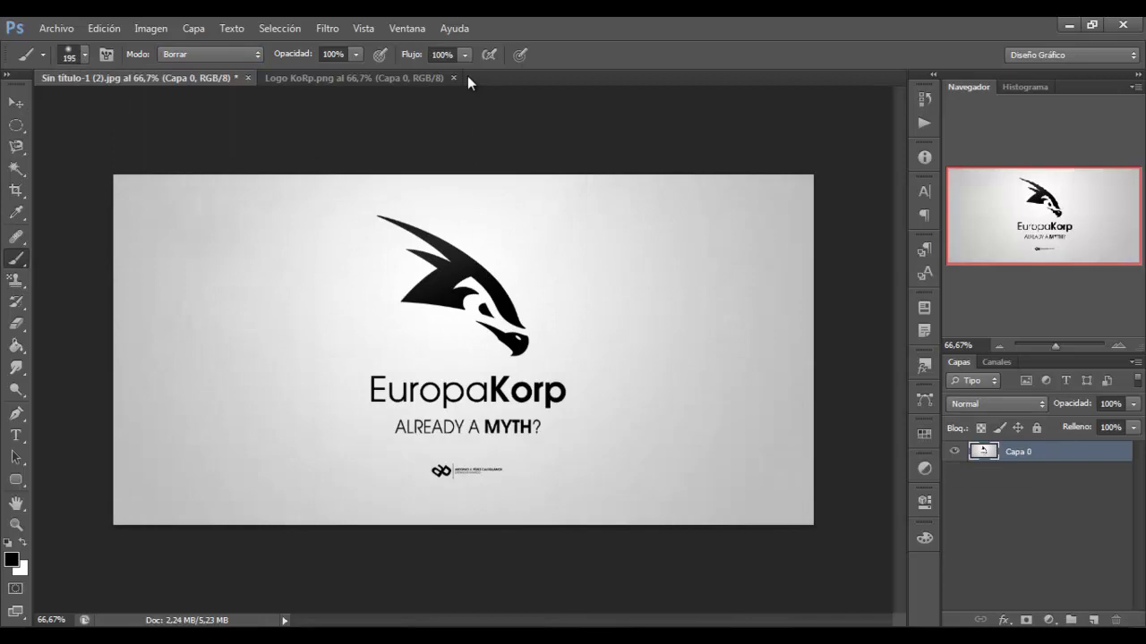
Step: Paint and undo a test pattern stroke, then open the Edición menu
left_click(15, 279)
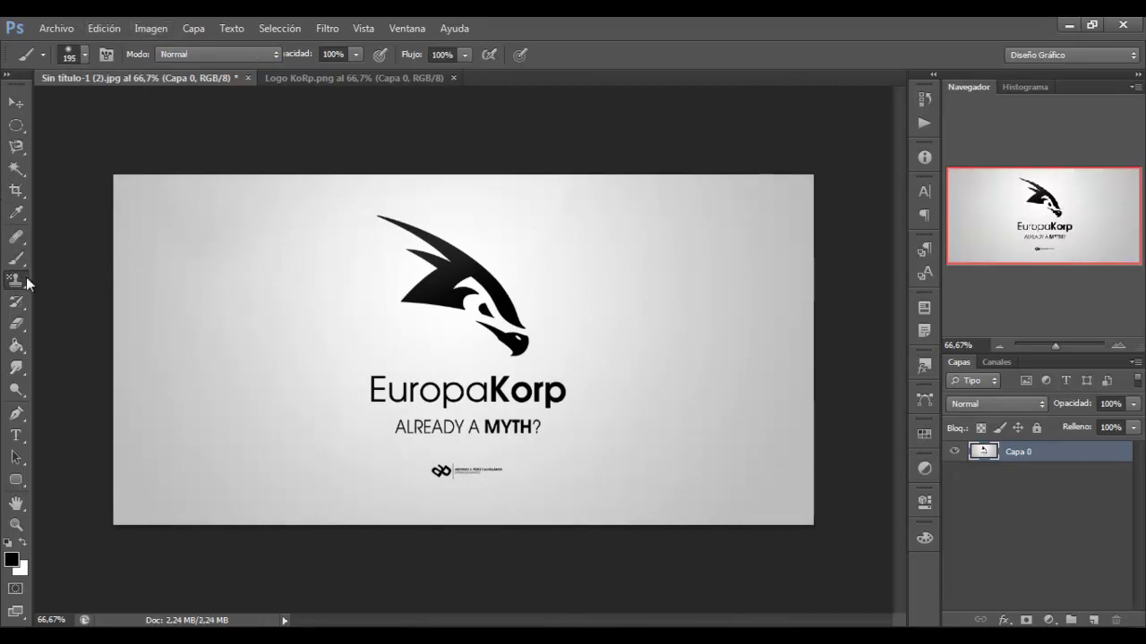
left_click_drag(237, 223, 302, 283)
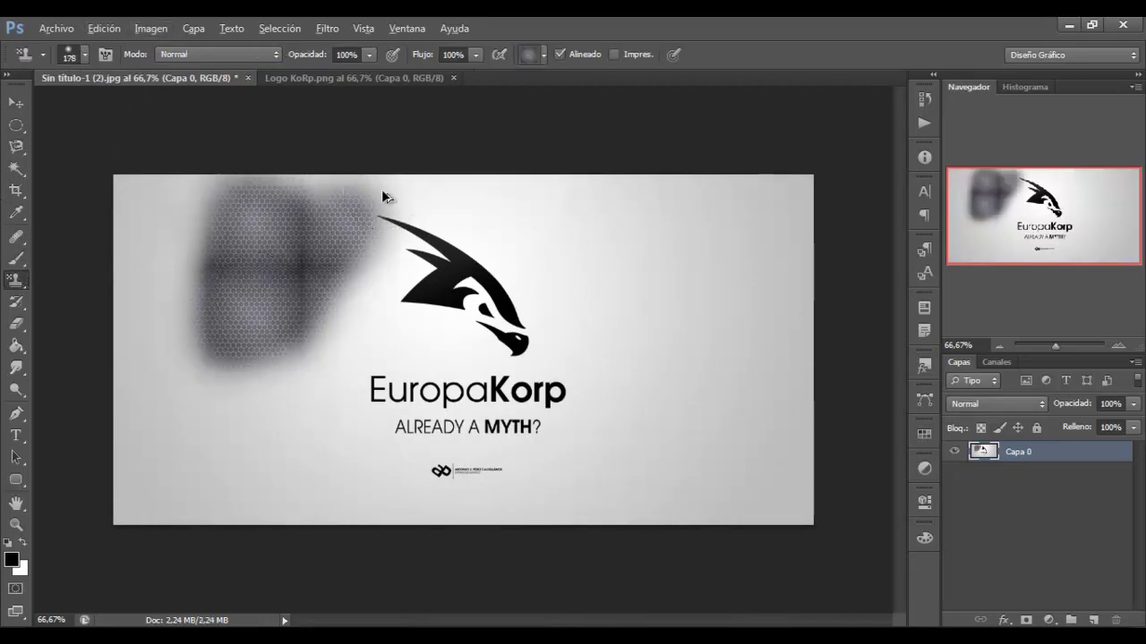
key("ctrl+z")
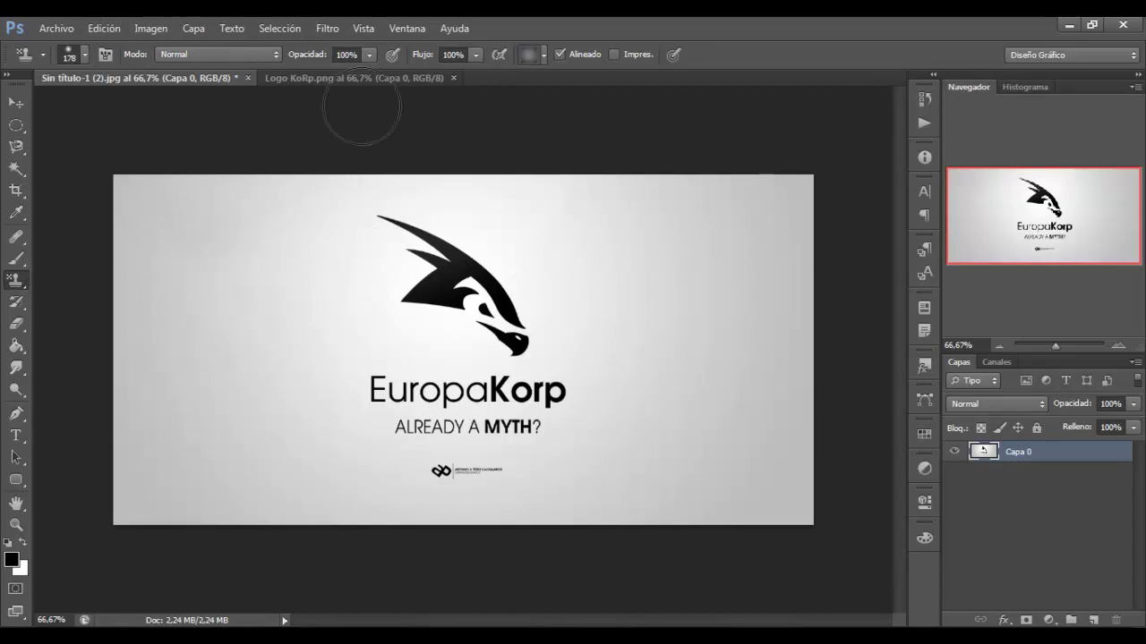
left_click(119, 30)
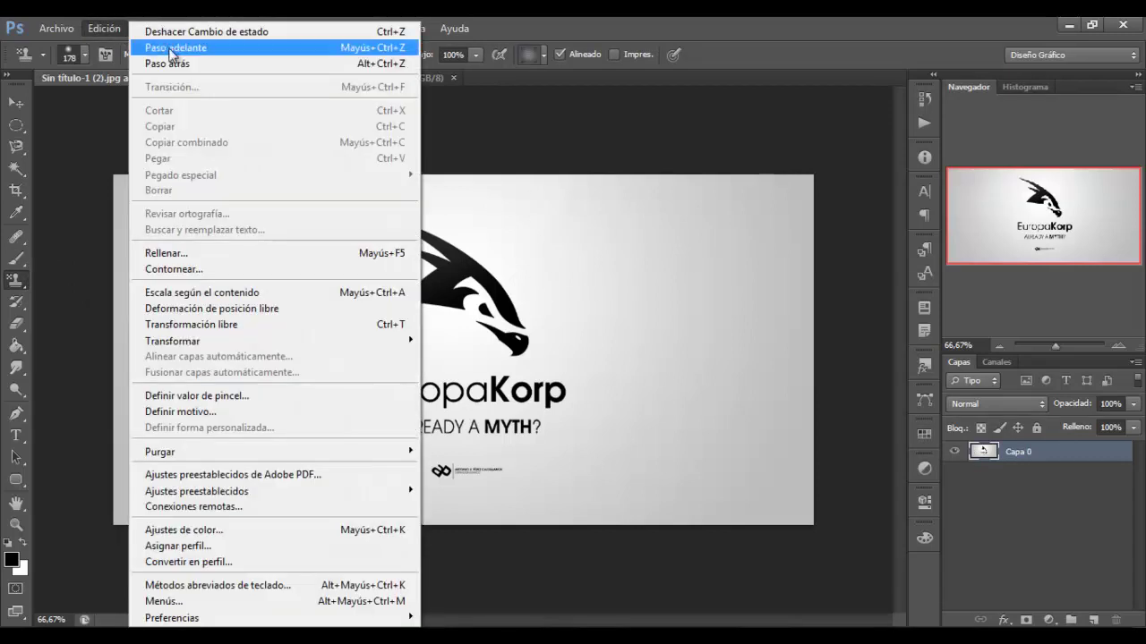
Step: Define the image as a new pattern named 'Prue- Europa Kor'
left_click(198, 415)
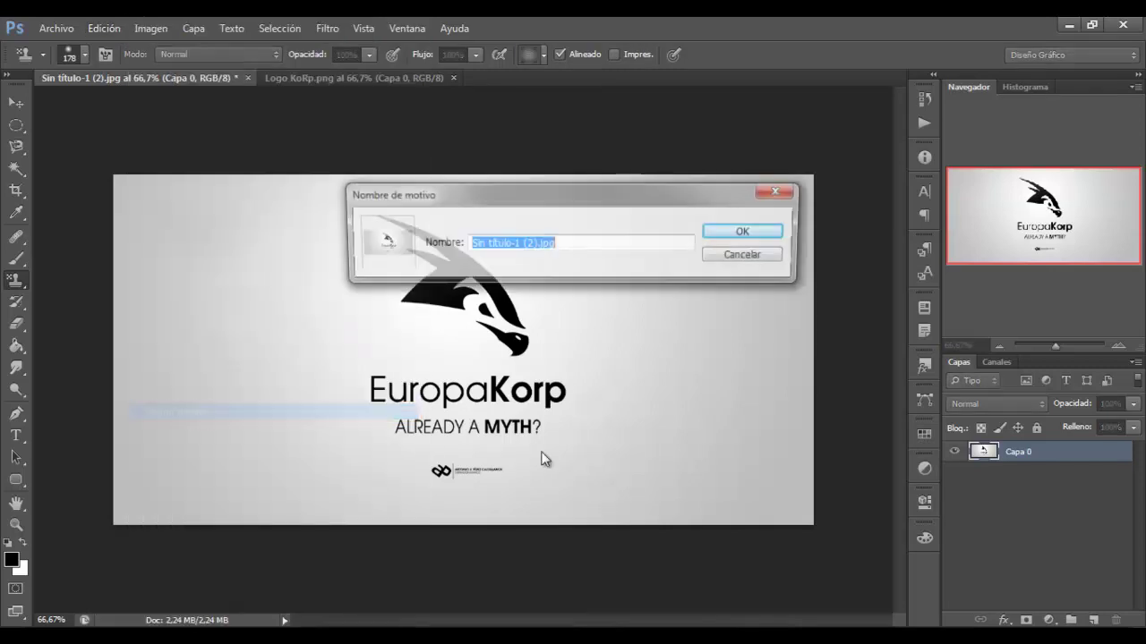
type("Prue")
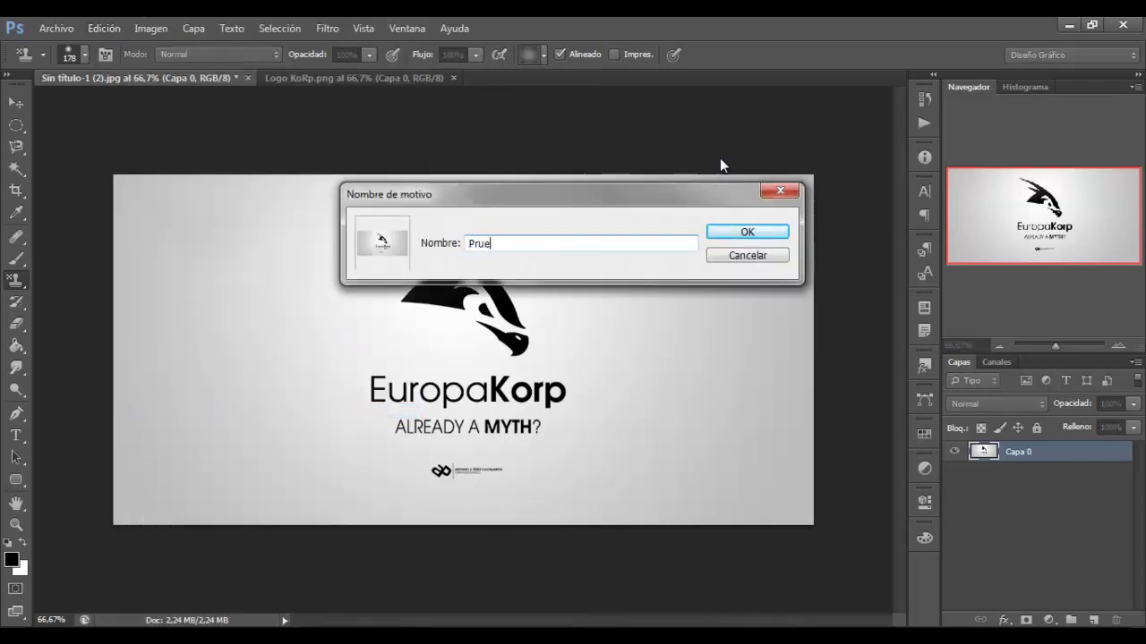
type("- Europa Kor")
key("Return")
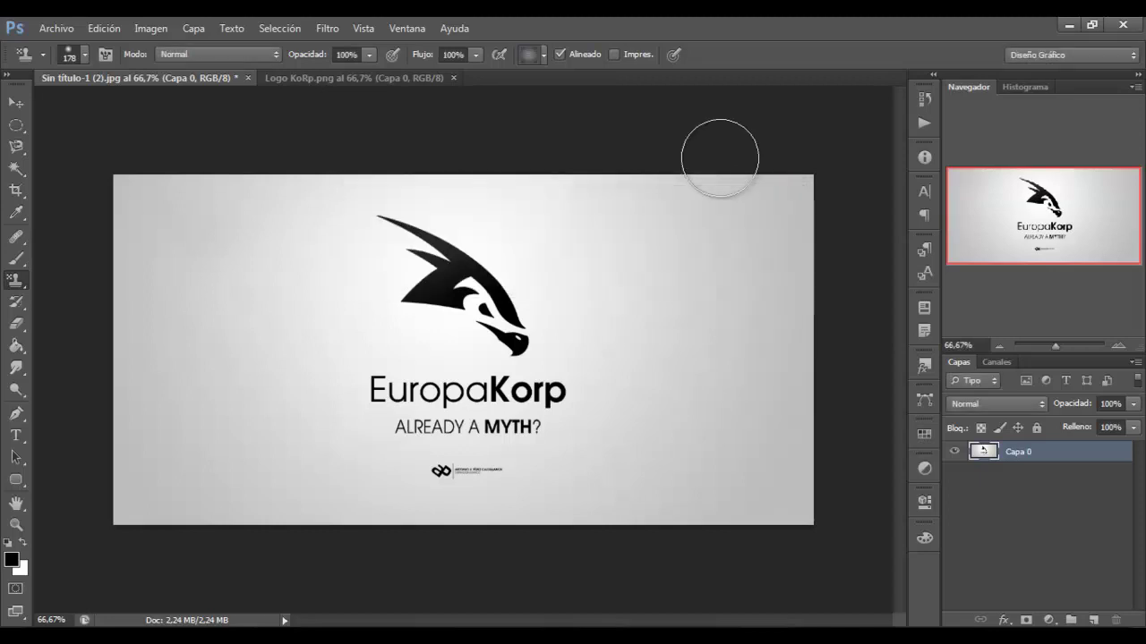
Step: Select the new logo pattern for the Pattern Stamp and add a new layer
right_click(16, 289)
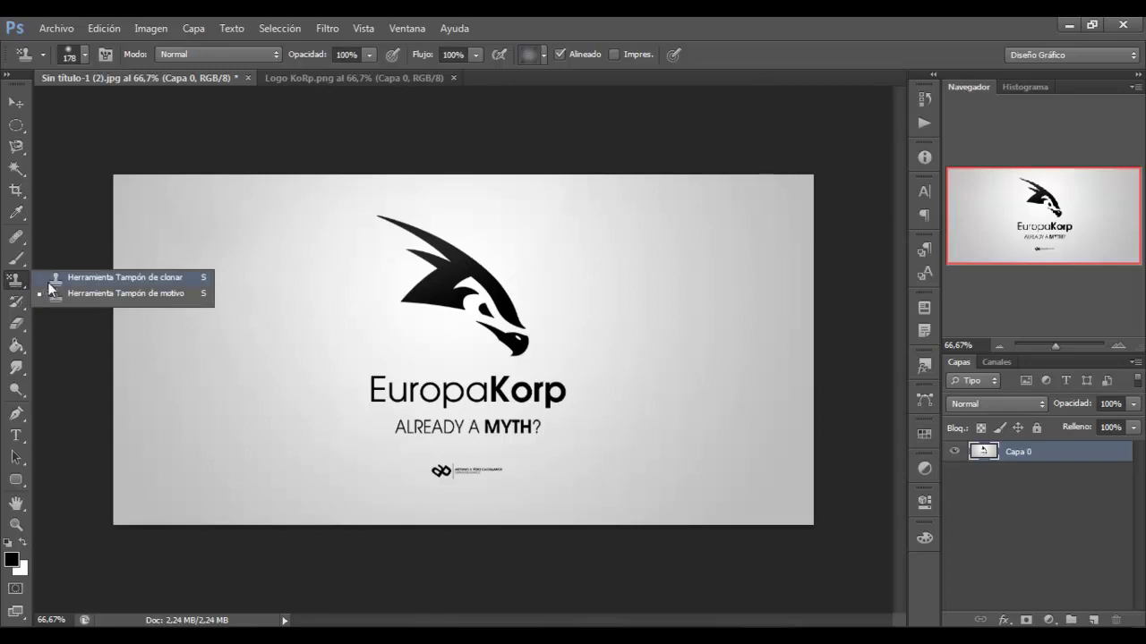
left_click(60, 292)
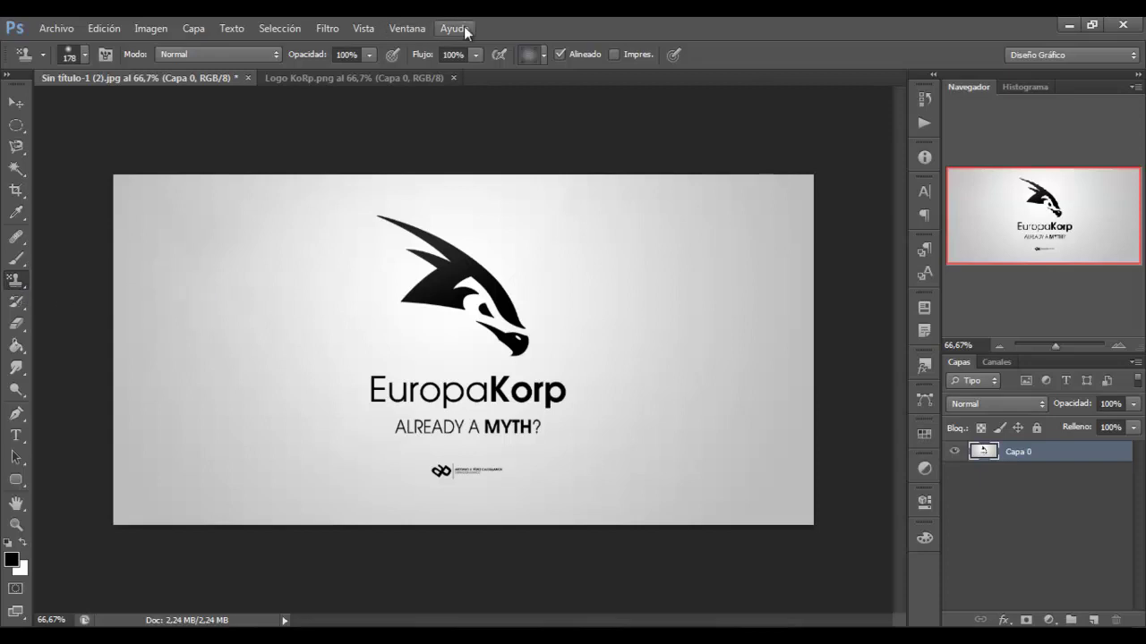
left_click(545, 55)
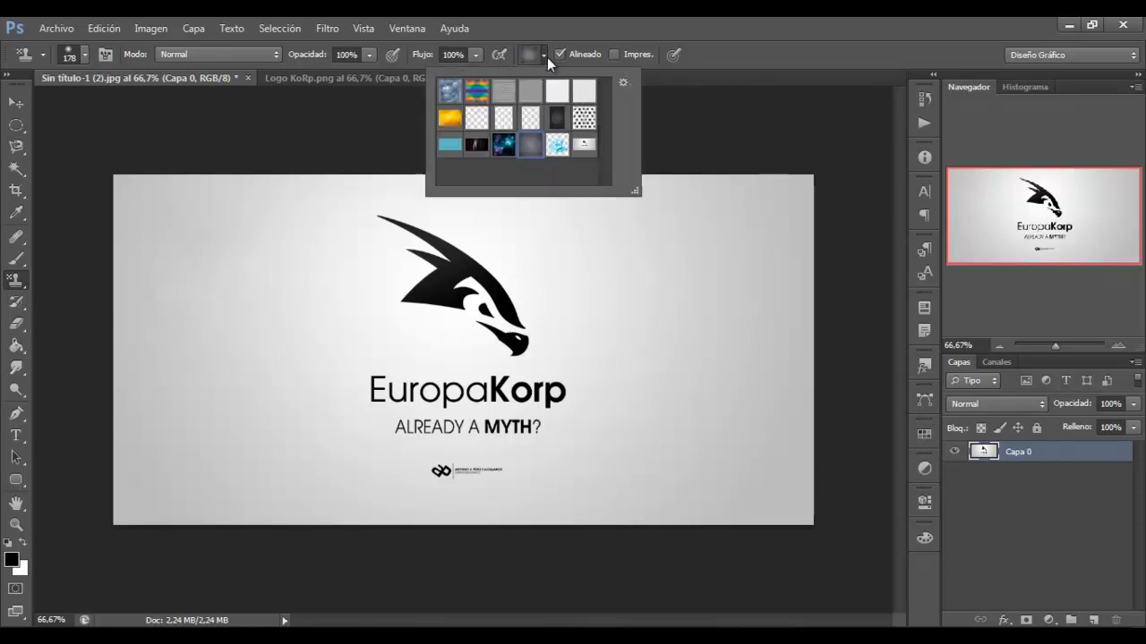
left_click(582, 147)
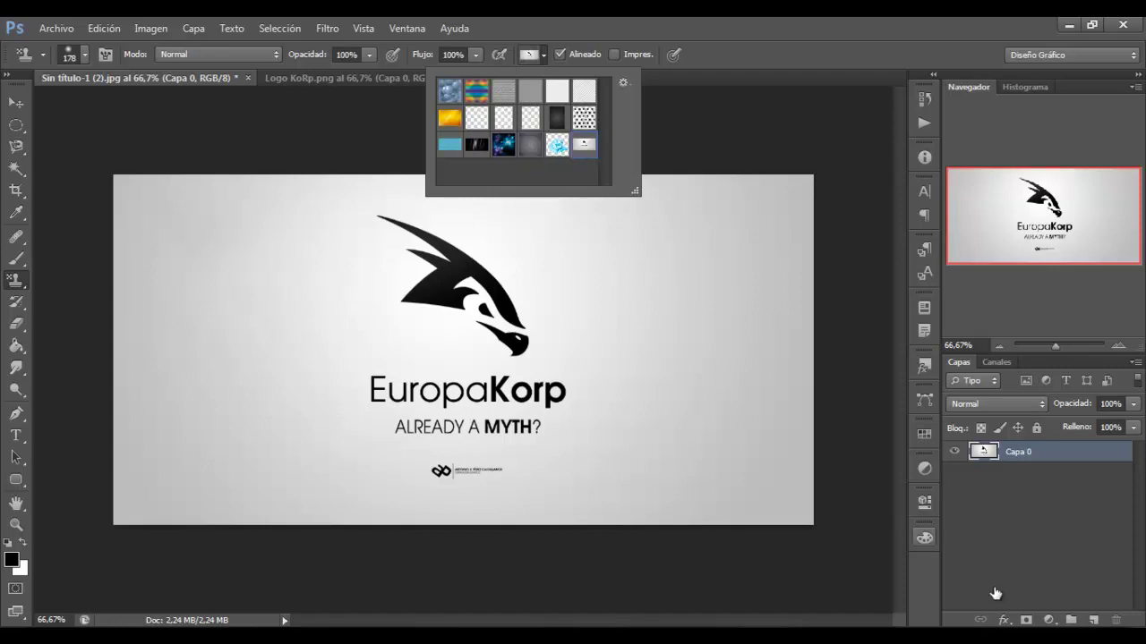
left_click(1095, 620)
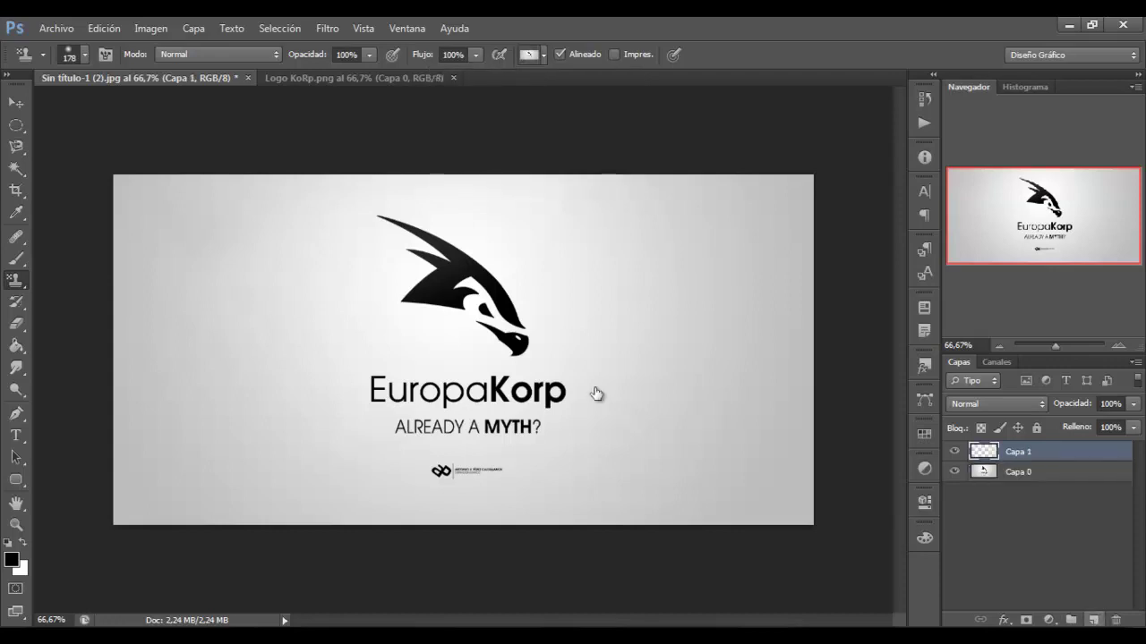
Step: Stamp the logo pattern with a hard 380 px brush, then undo the stroke
left_click(66, 55)
left_click(115, 183)
left_click(166, 87)
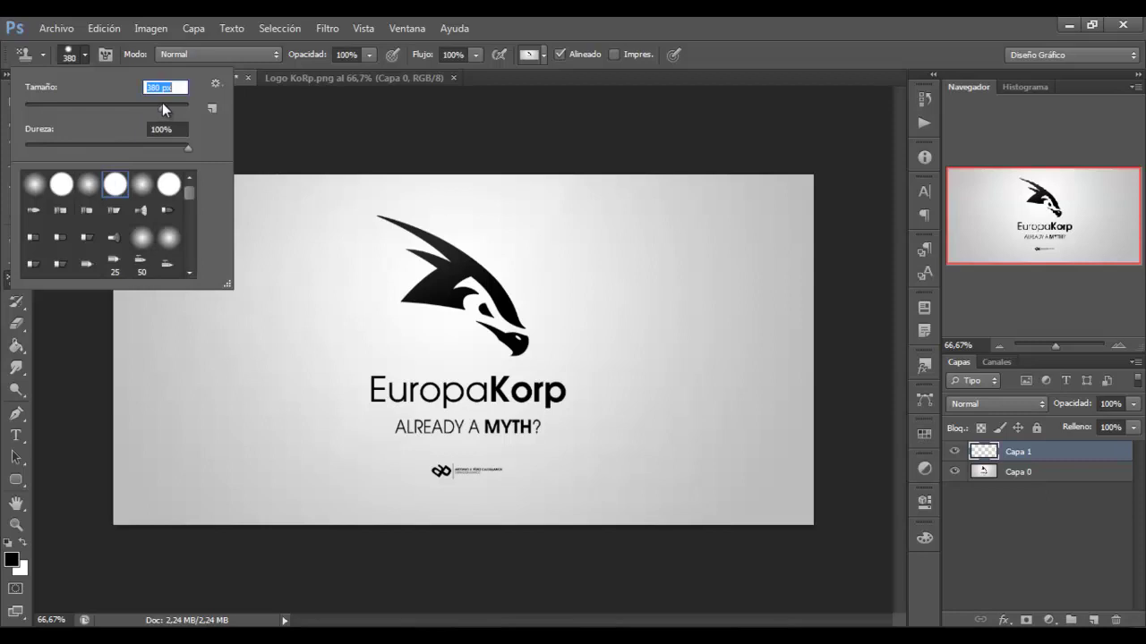
type("380")
key("Return")
left_click_drag(303, 393, 719, 390)
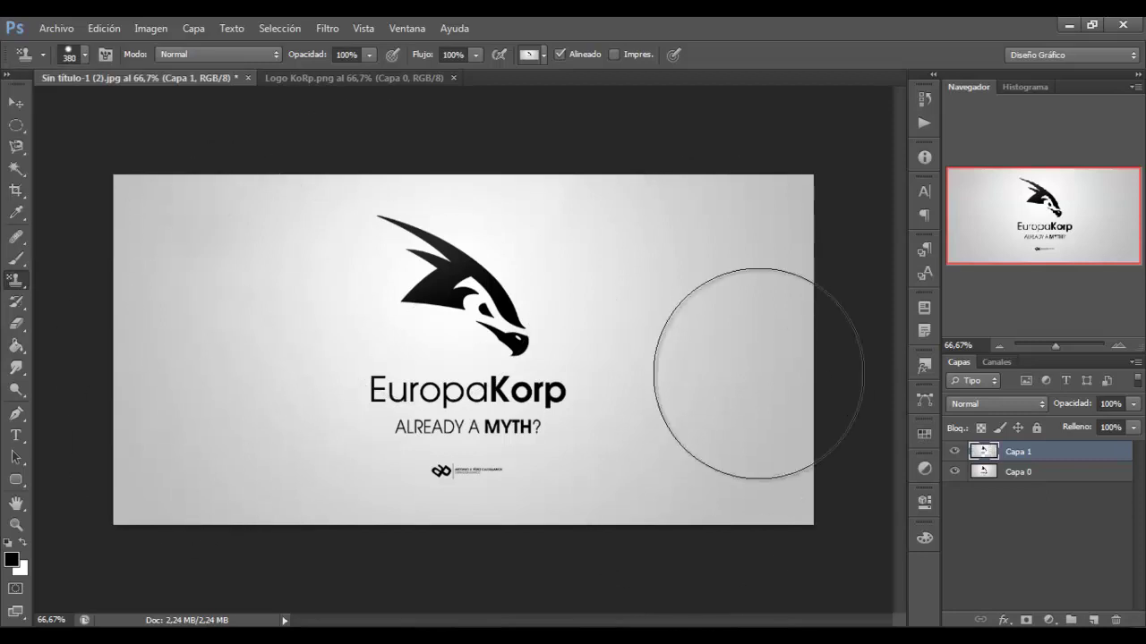
key("ctrl+z")
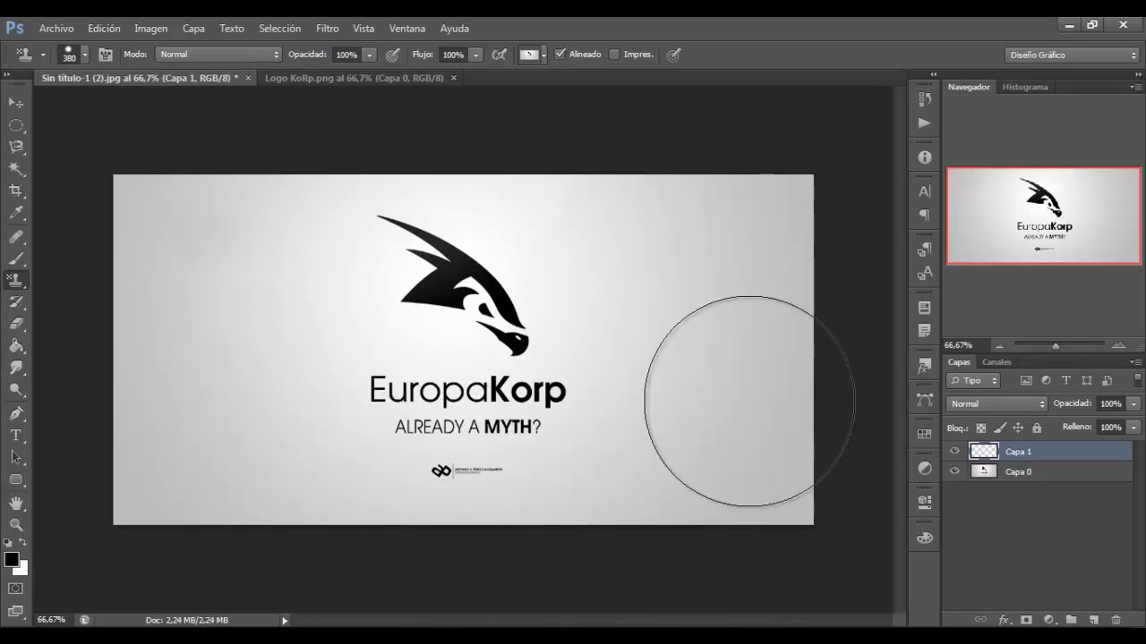
Step: Hide Capa 0 to test the pattern, then delete Capa 1 and show Capa 0 again
left_click(954, 472)
mouse_move(215, 206)
left_mouse_down()
mouse_move(167, 224)
mouse_move(141, 409)
mouse_move(288, 225)
mouse_move(511, 184)
mouse_move(593, 346)
mouse_move(742, 281)
mouse_move(801, 304)
left_mouse_up()
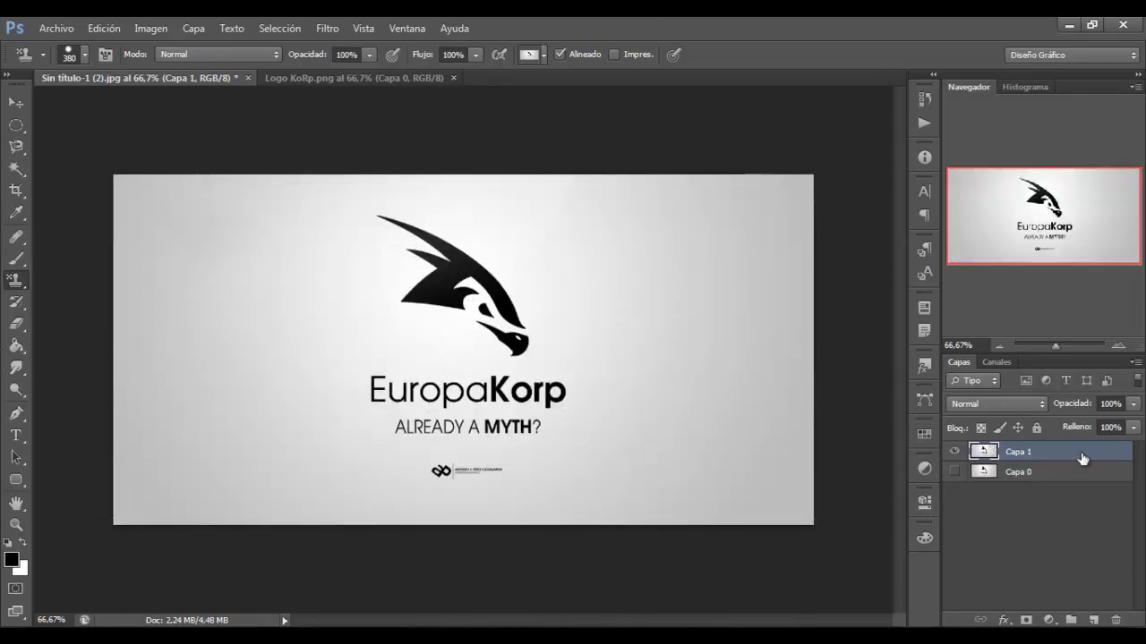
key("Delete")
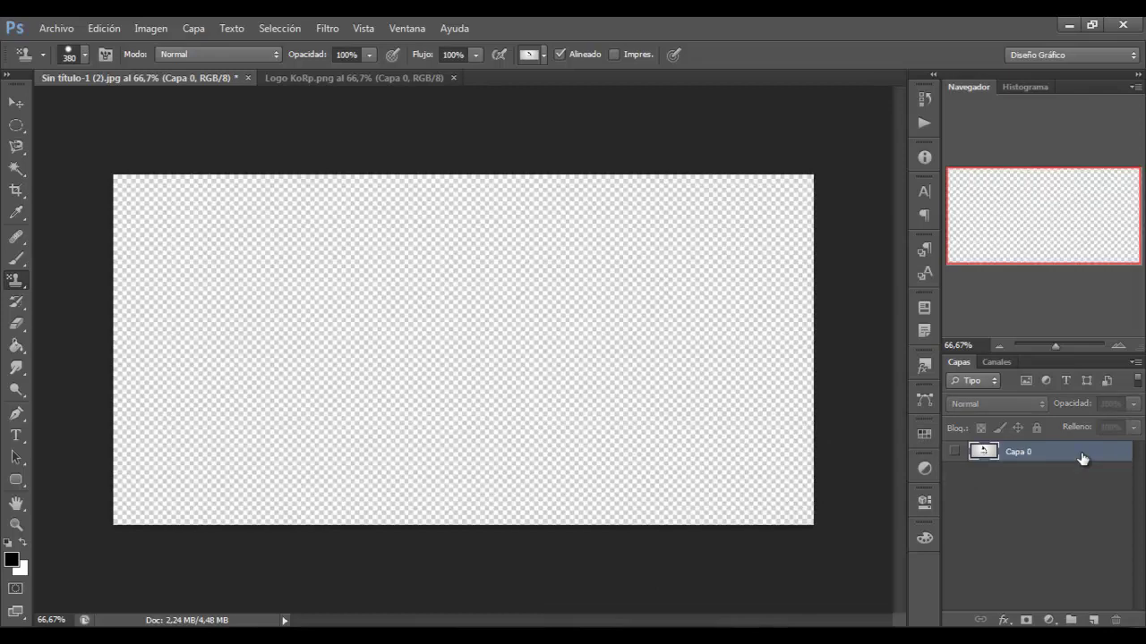
left_click(951, 452)
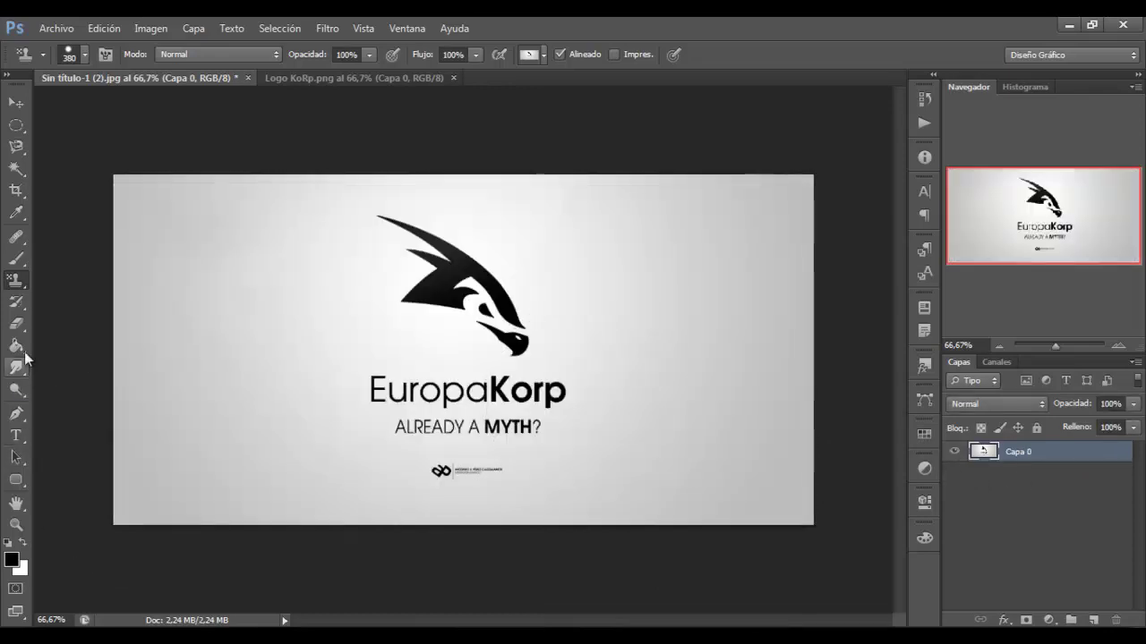
Step: Try a black Paint Bucket fill on the light background, then undo it
left_click(16, 322)
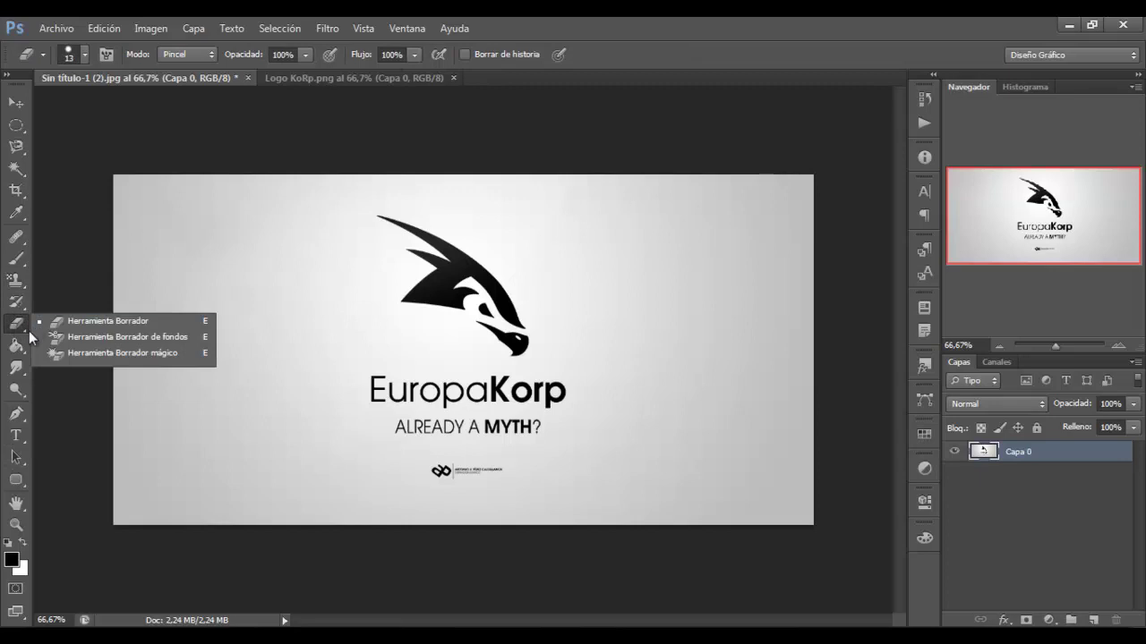
left_click(14, 352)
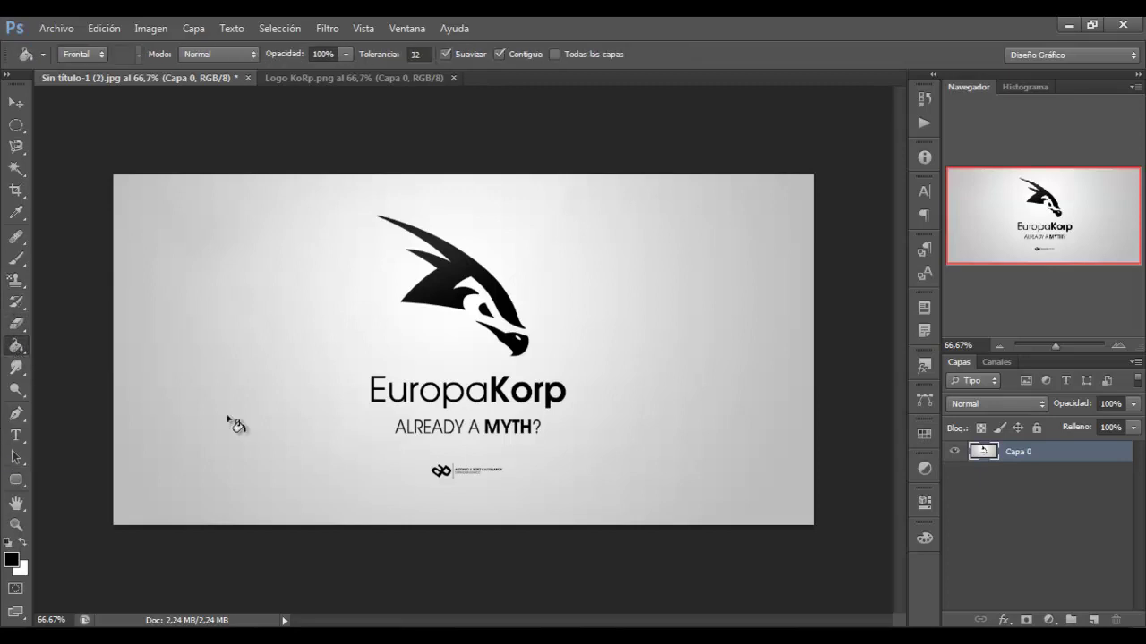
left_click(313, 349)
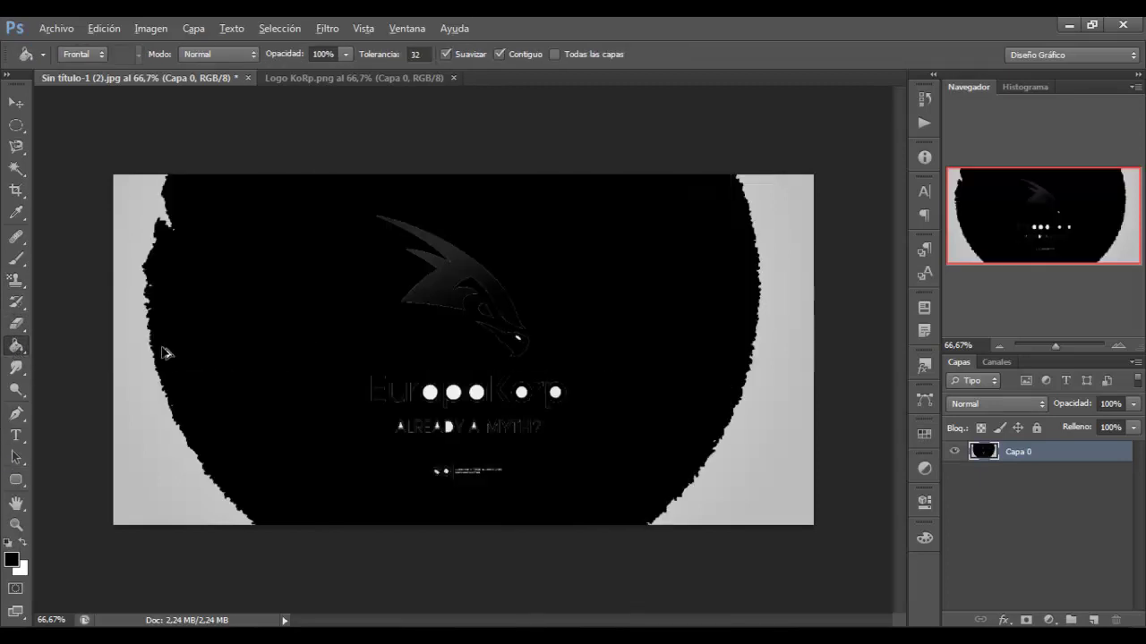
key("ctrl+z")
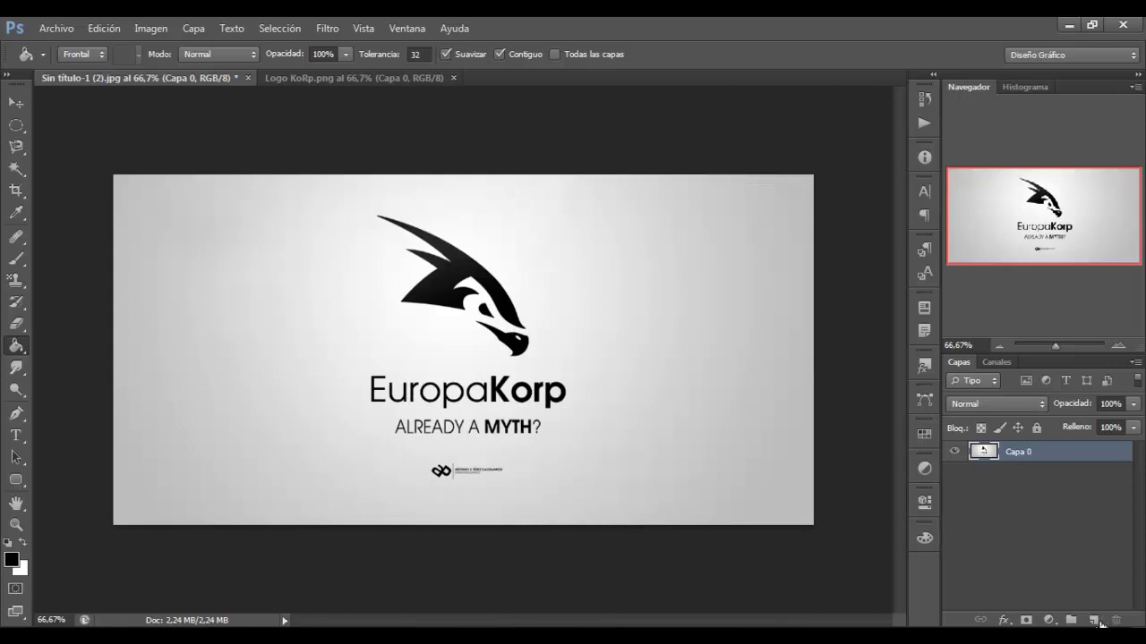
Step: Add a new layer above Capa 0 and fill it entirely with black
left_click(1093, 620)
left_click(657, 345)
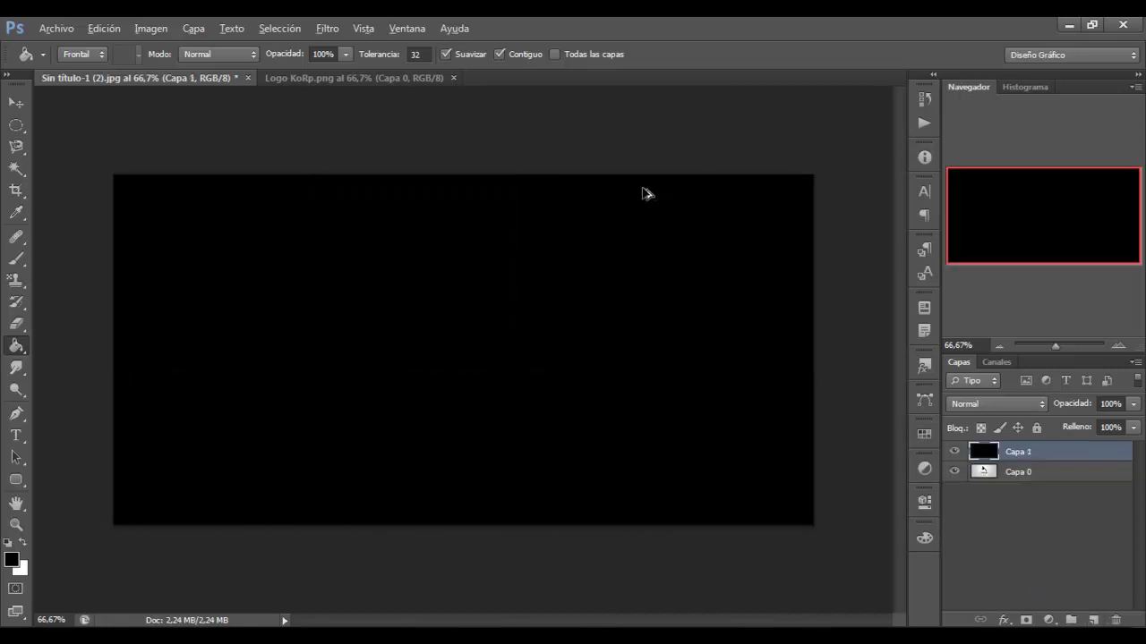
right_click(17, 345)
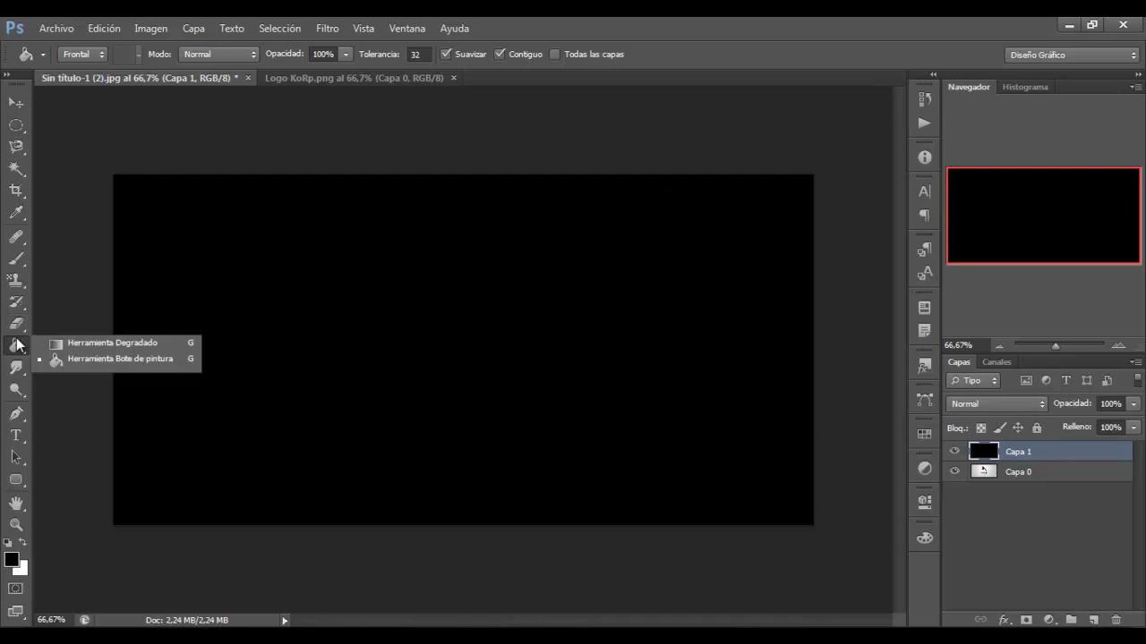
Step: Select the Gradient tool and set the background colour to red
left_click(76, 348)
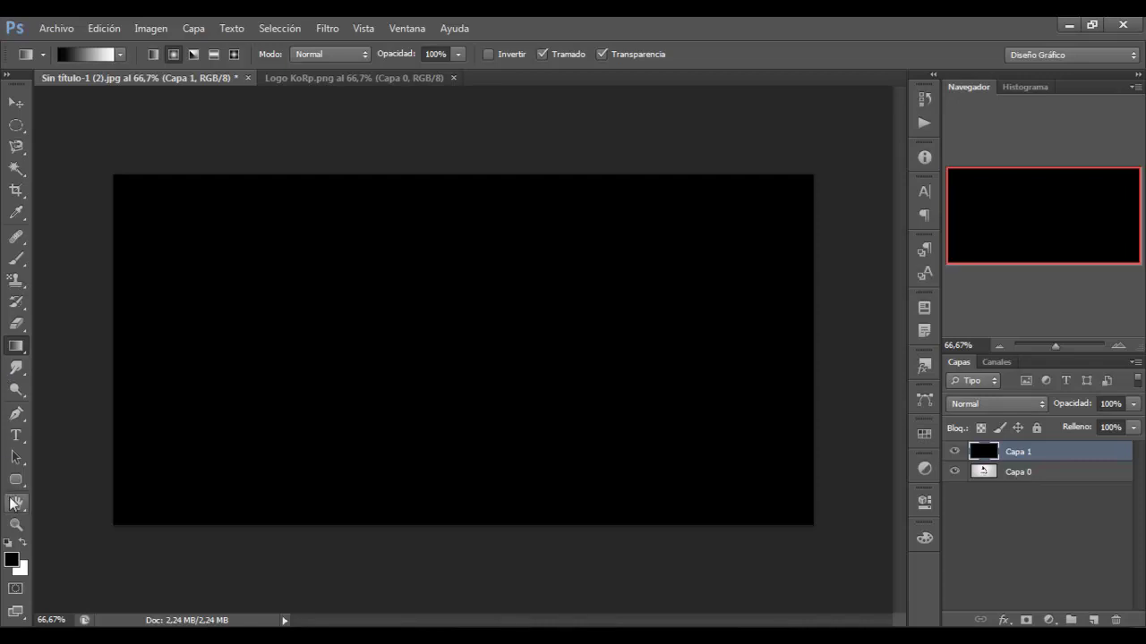
left_click(24, 542)
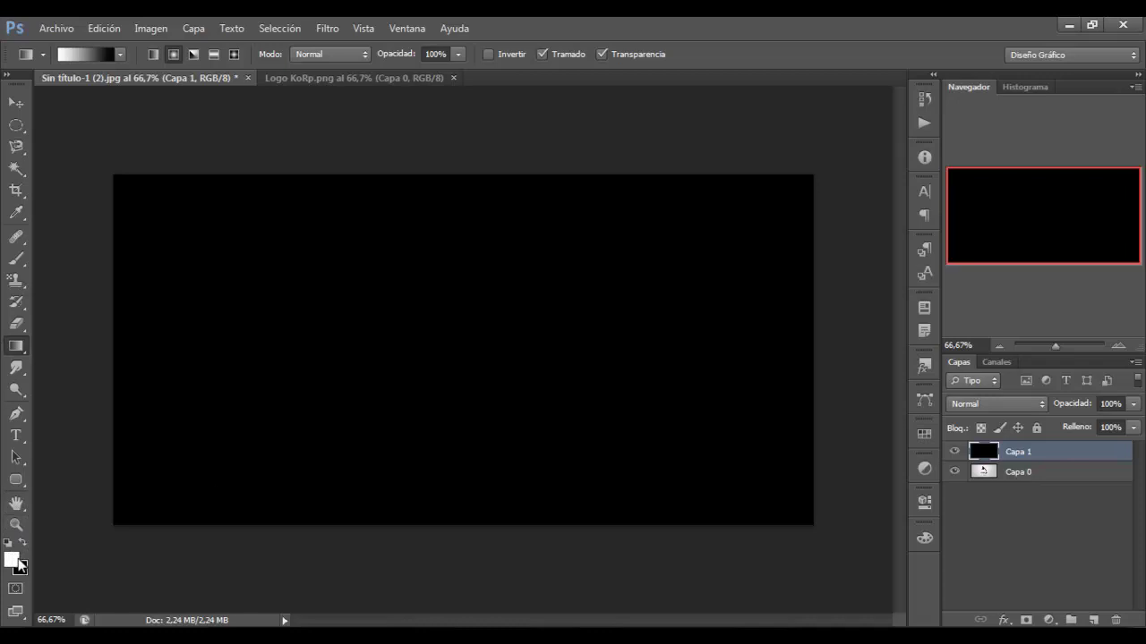
left_click(14, 560)
left_click(484, 318)
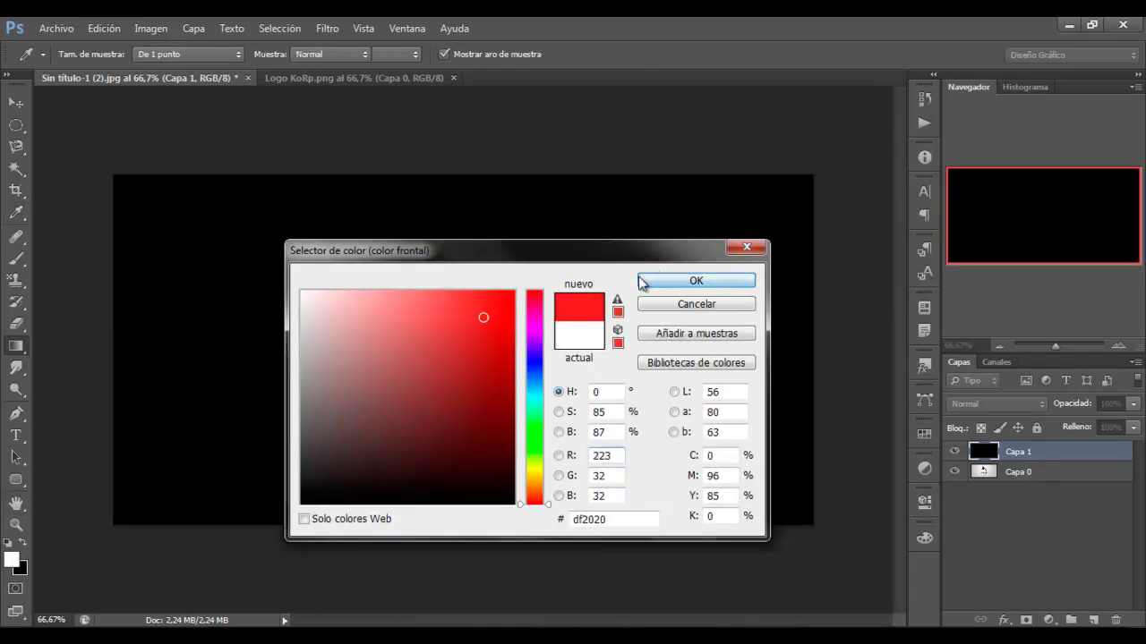
left_click(667, 280)
left_click(23, 544)
Step: Set a bright green foreground and drag a vertical green-to-orange gradient down the layer
left_click(483, 317)
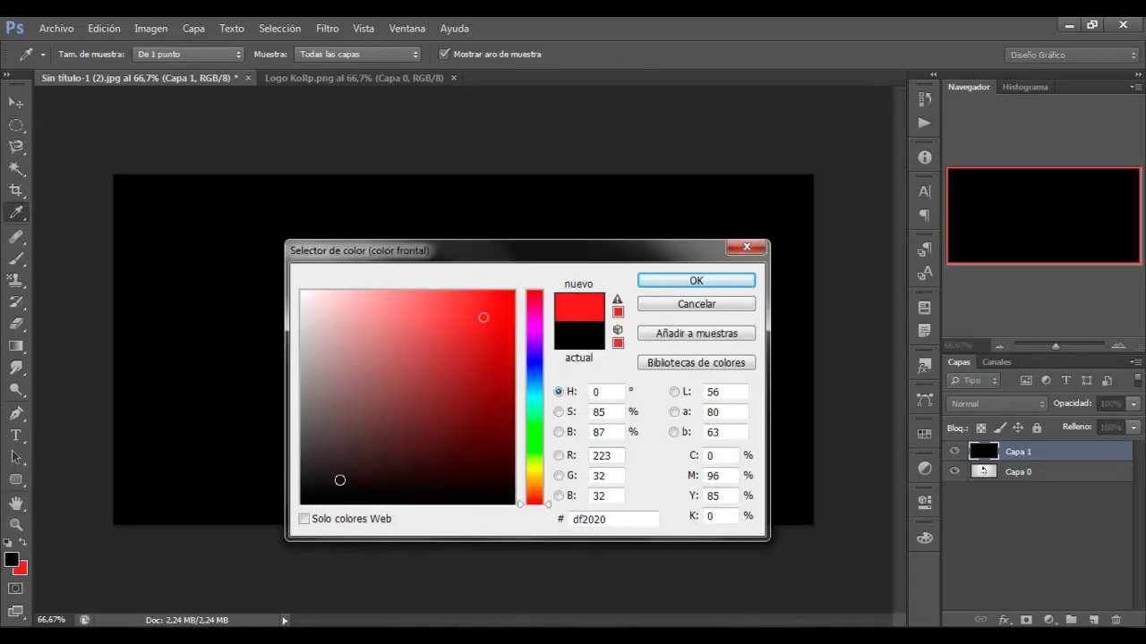
left_click(530, 445)
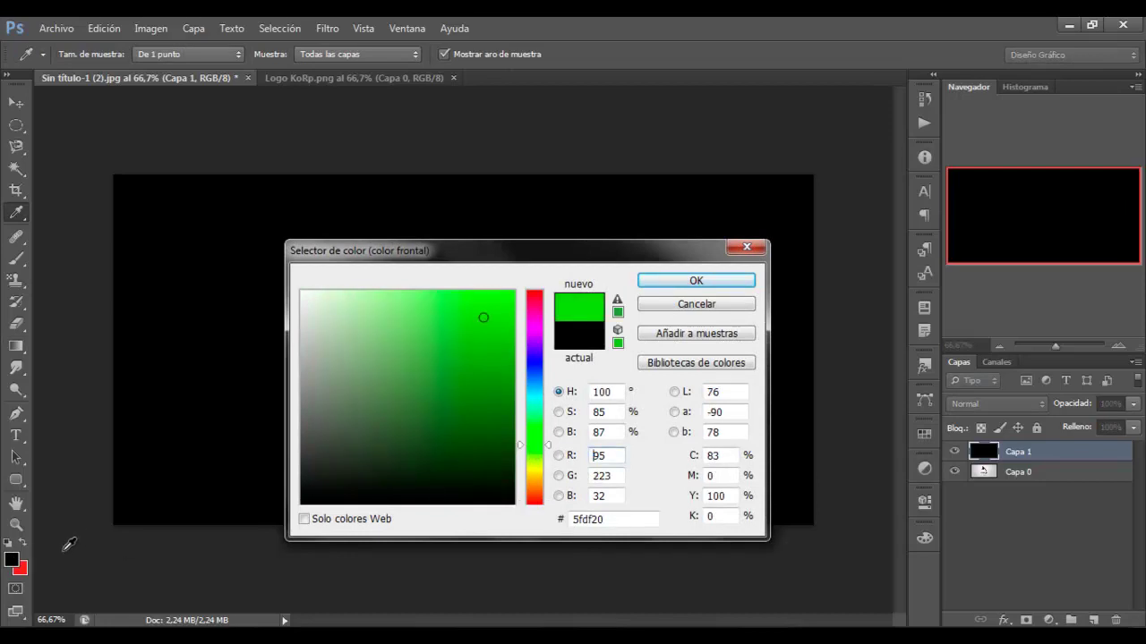
left_click_drag(477, 372, 528, 241)
left_click(718, 282)
key("g")
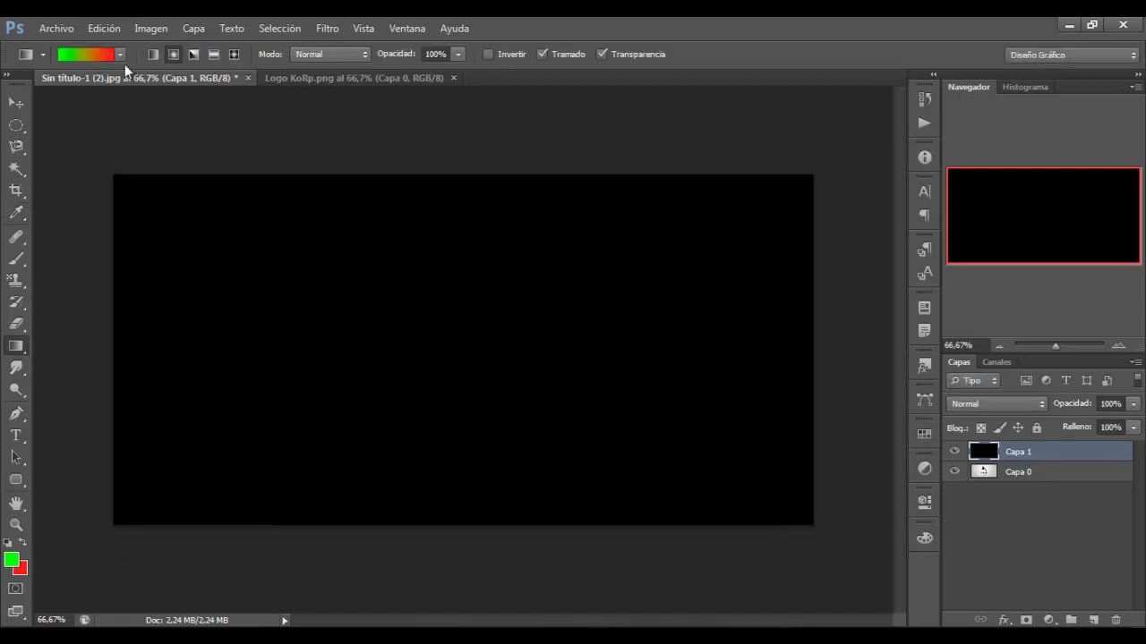
left_click_drag(483, 291, 514, 610)
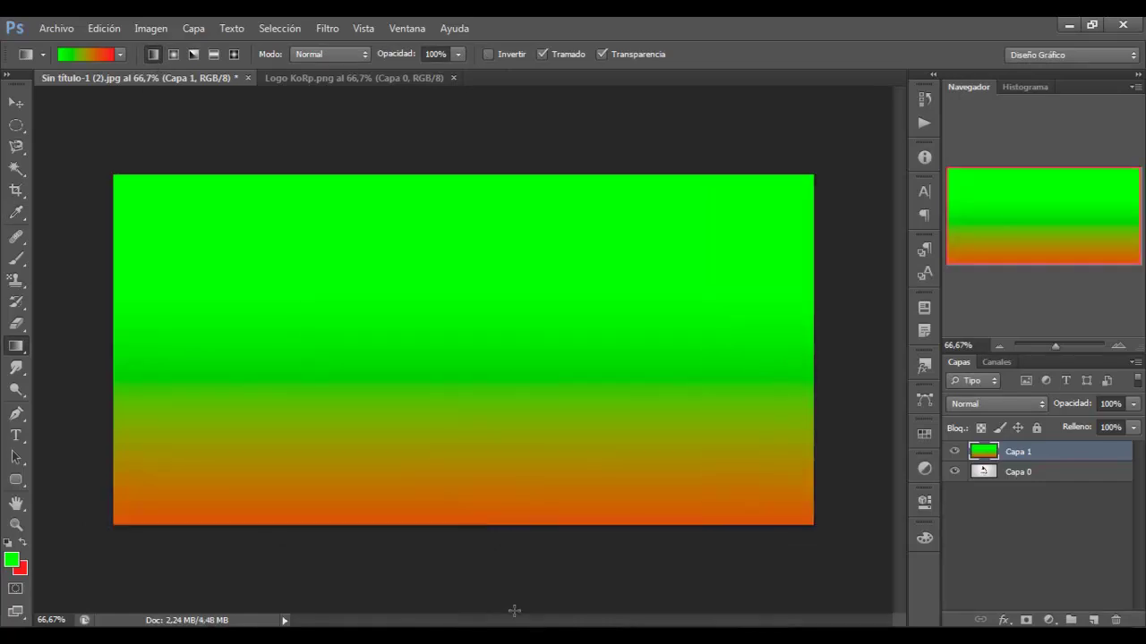
left_click(17, 526)
Step: Reset the default colours and set the canvas zoom to 66.7%
key("ctrl+1")
left_click(8, 543)
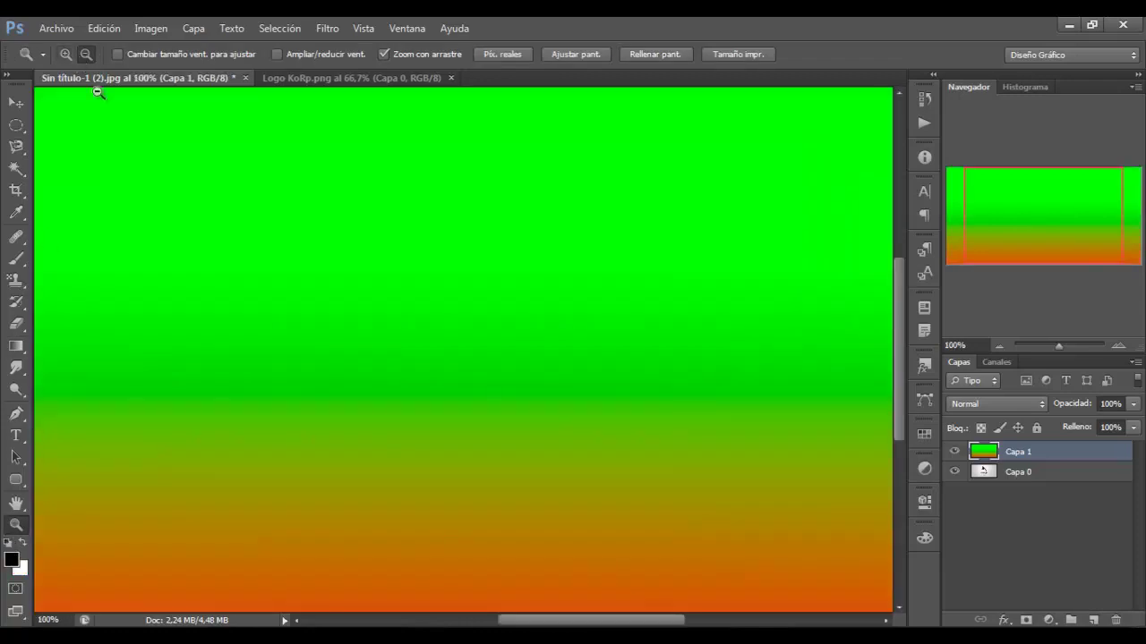
left_click(97, 92, "alt")
left_click(141, 195, "alt")
left_click(67, 56)
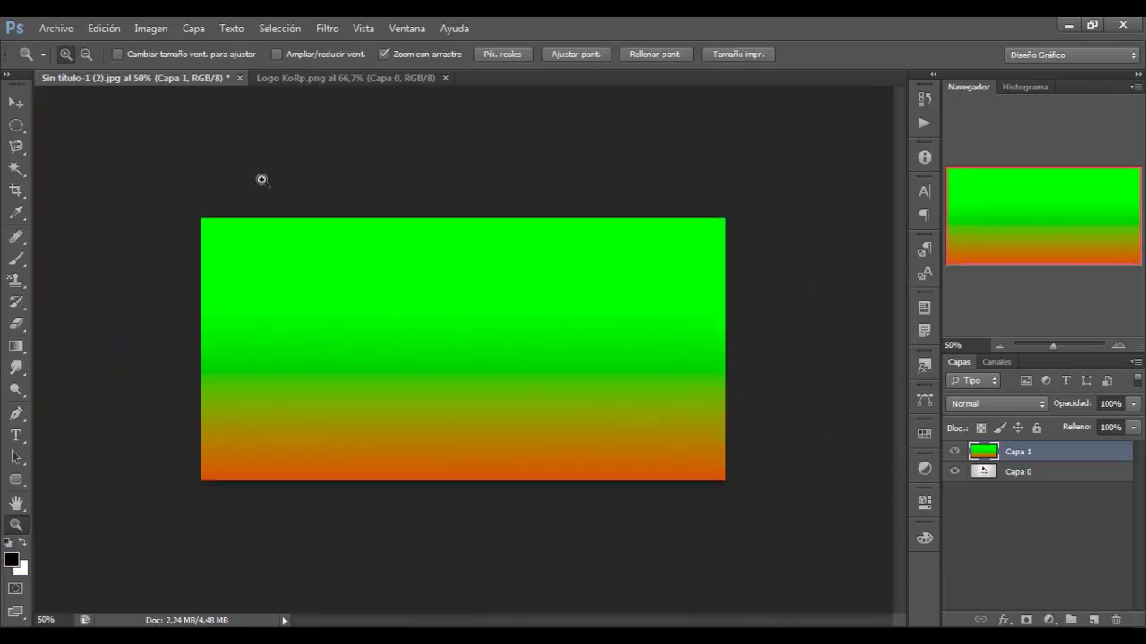
left_click(199, 257)
Step: Pick a light green and a deeper green as the two gradient colours
left_click(13, 561)
left_click_drag(541, 448, 540, 428)
left_click_drag(417, 309, 406, 295)
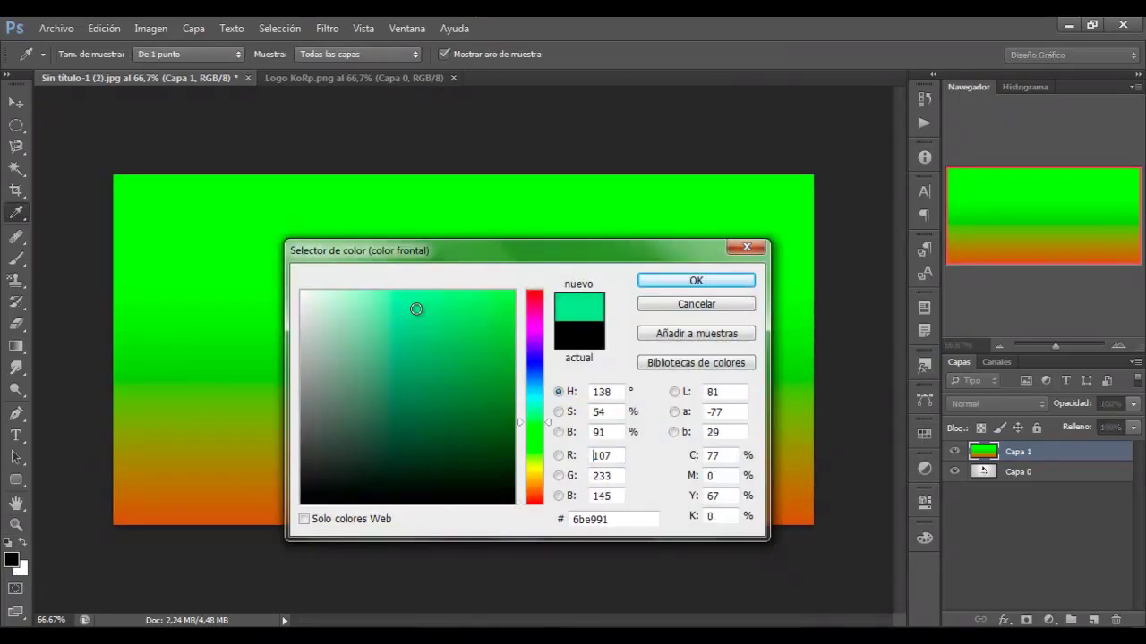
left_click(662, 279)
left_click(23, 542)
left_click(30, 566)
left_click_drag(457, 309, 422, 334)
left_click(679, 283)
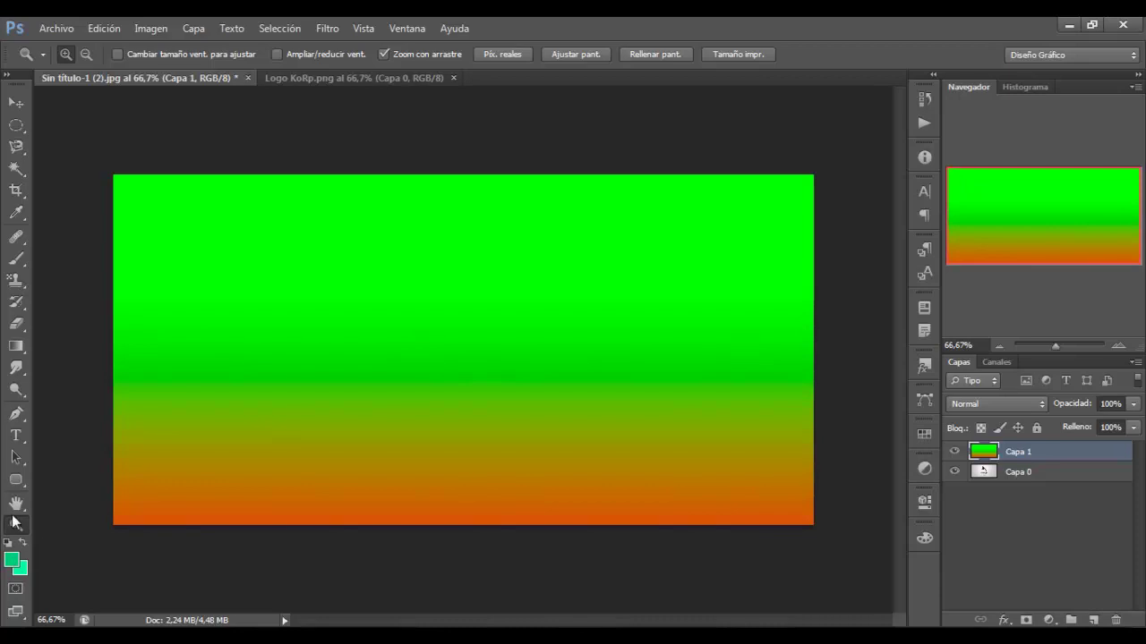
Step: Try radial and linear green gradients, finishing with a radial gradient from the canvas centre
left_click(14, 353)
left_click(41, 351)
left_click(174, 53)
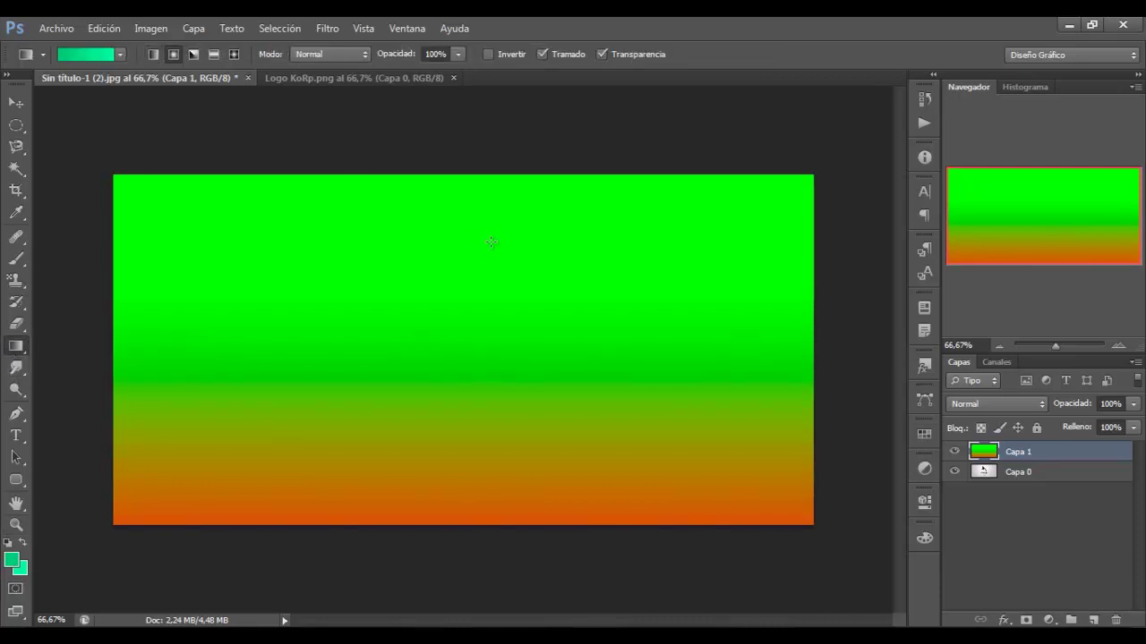
left_click_drag(488, 509, 488, 509)
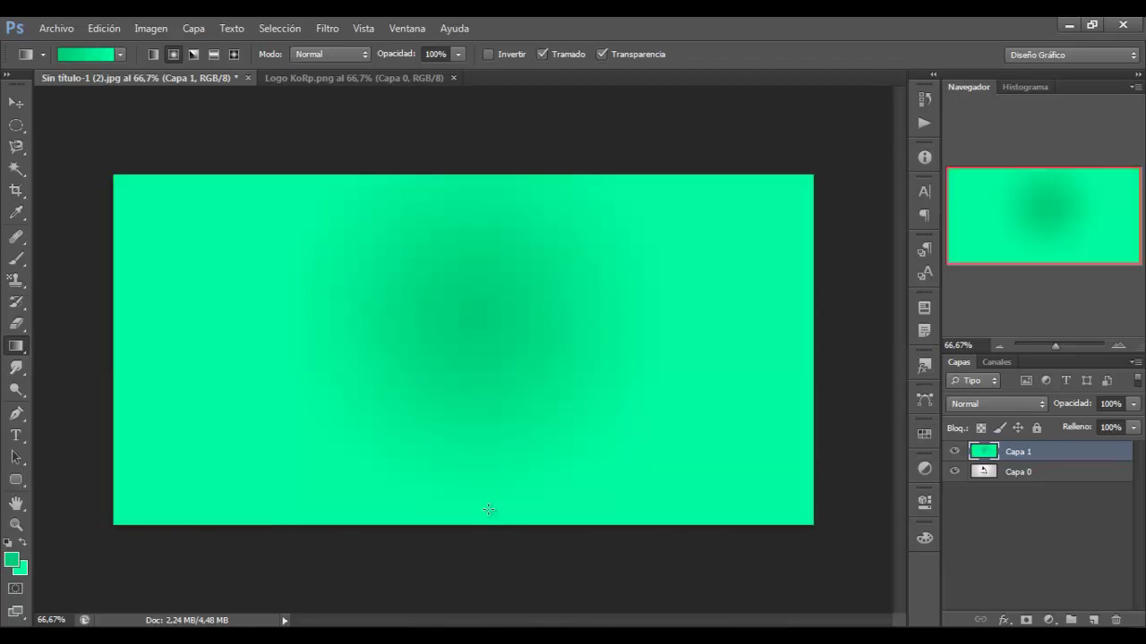
left_click(152, 54)
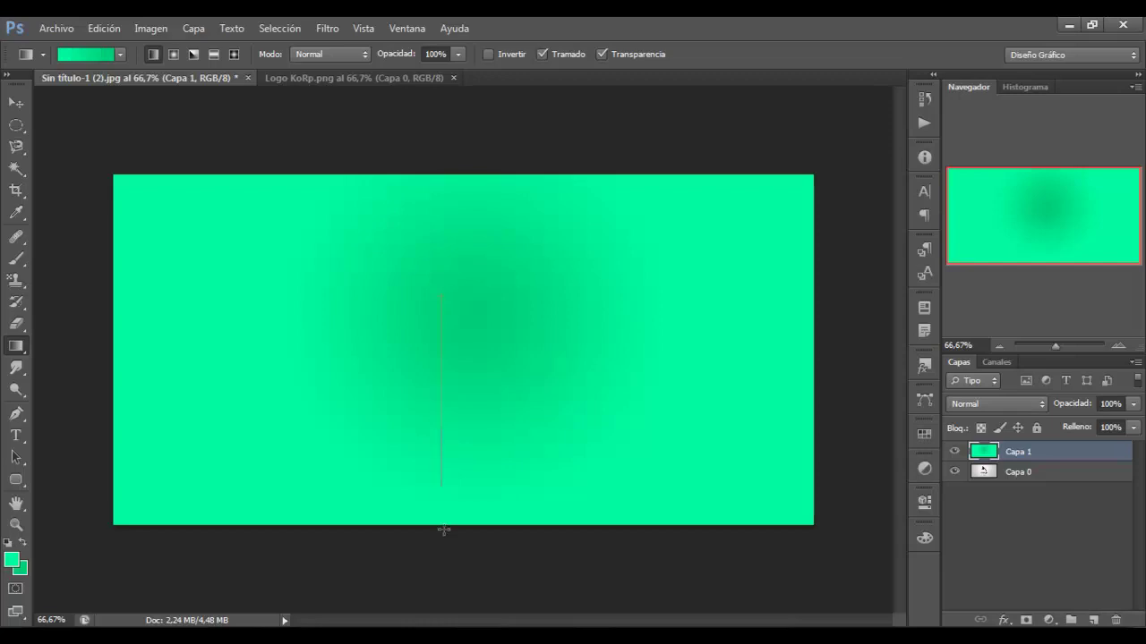
left_click_drag(440, 295, 443, 530)
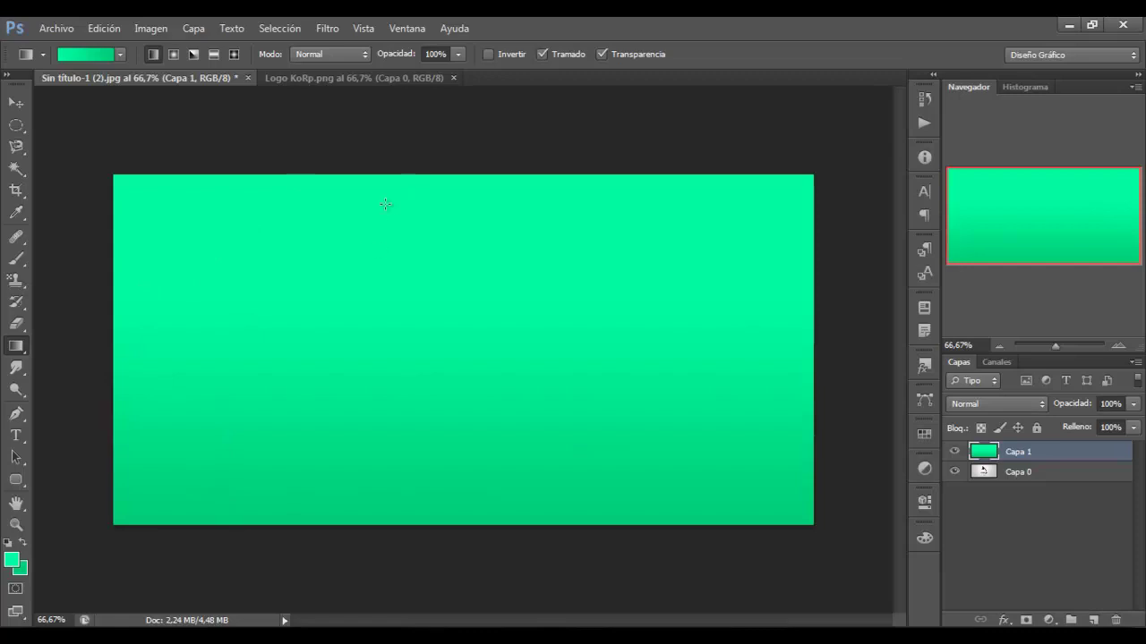
left_click(175, 54)
left_click_drag(449, 364, 453, 614)
left_click_drag(446, 371, 448, 530)
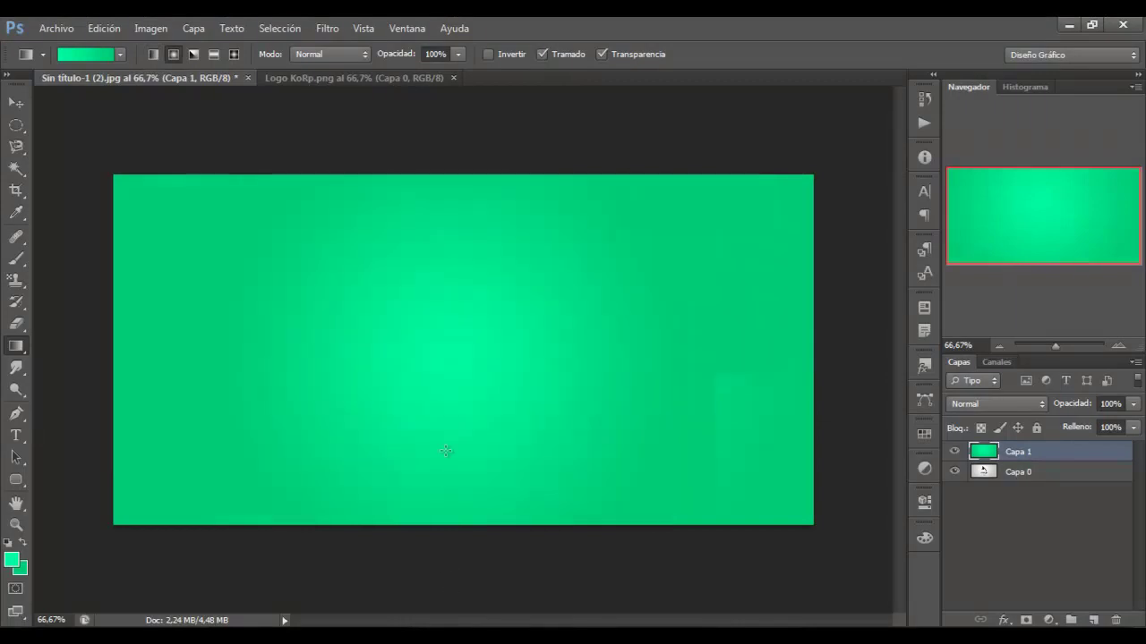
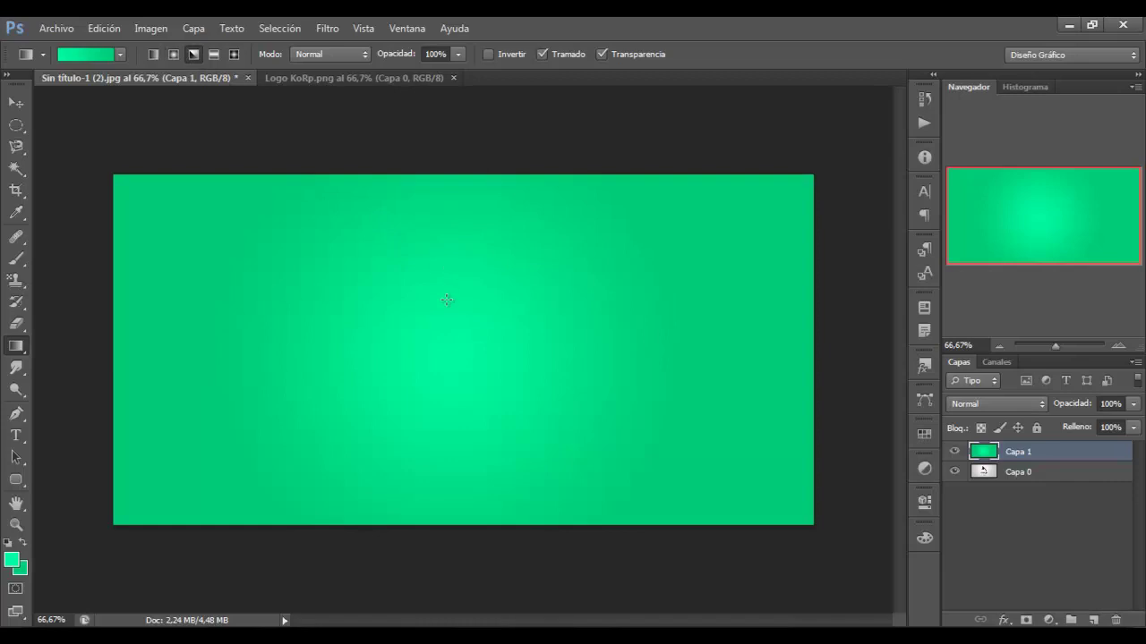
Step: Redraw the green layer as an angle gradient, then as reflected gradients, shifting the bright band
left_click_drag(447, 300, 447, 465)
left_click_drag(464, 237, 484, 526)
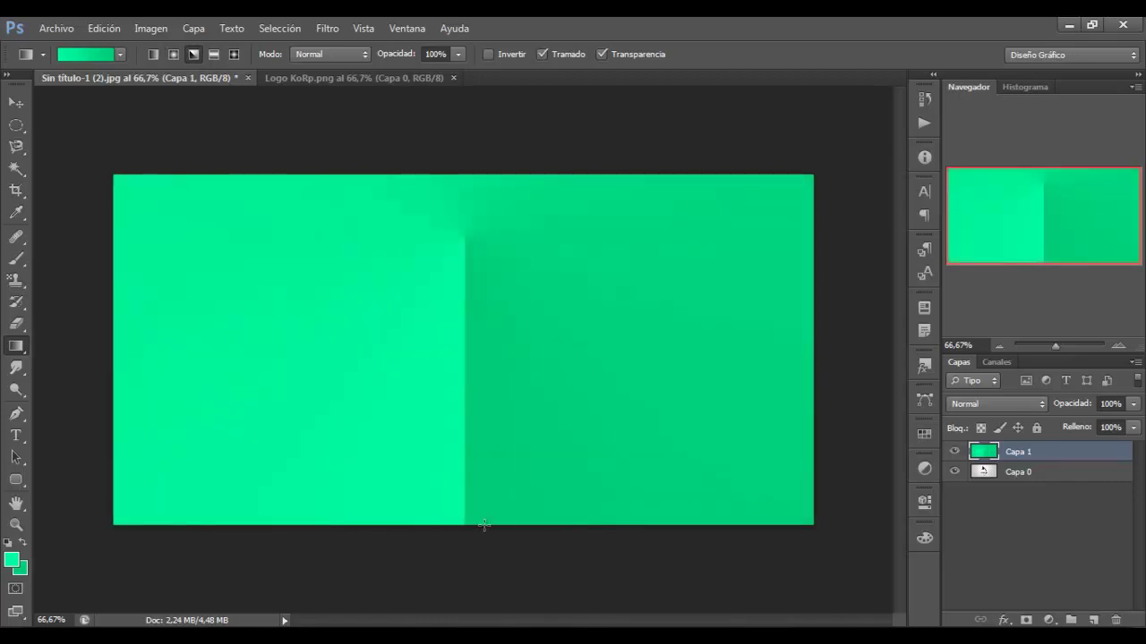
left_click(213, 54)
left_click_drag(449, 231, 475, 583)
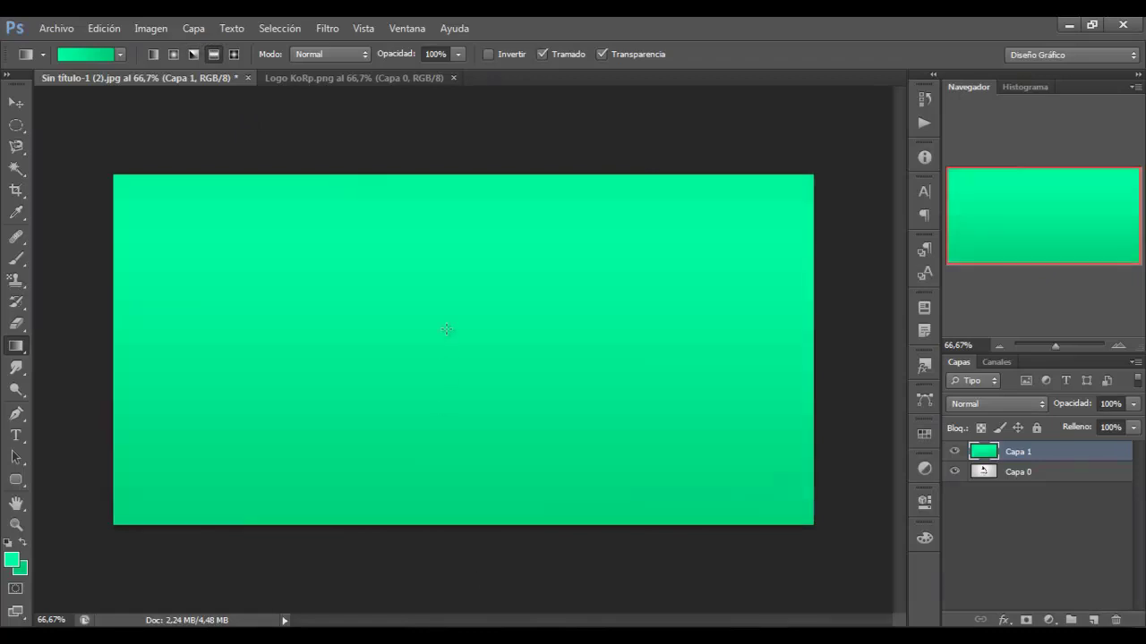
left_click_drag(447, 256, 447, 440)
mouse_move(455, 347)
left_mouse_down()
mouse_move(457, 384)
mouse_move(463, 350)
left_mouse_up()
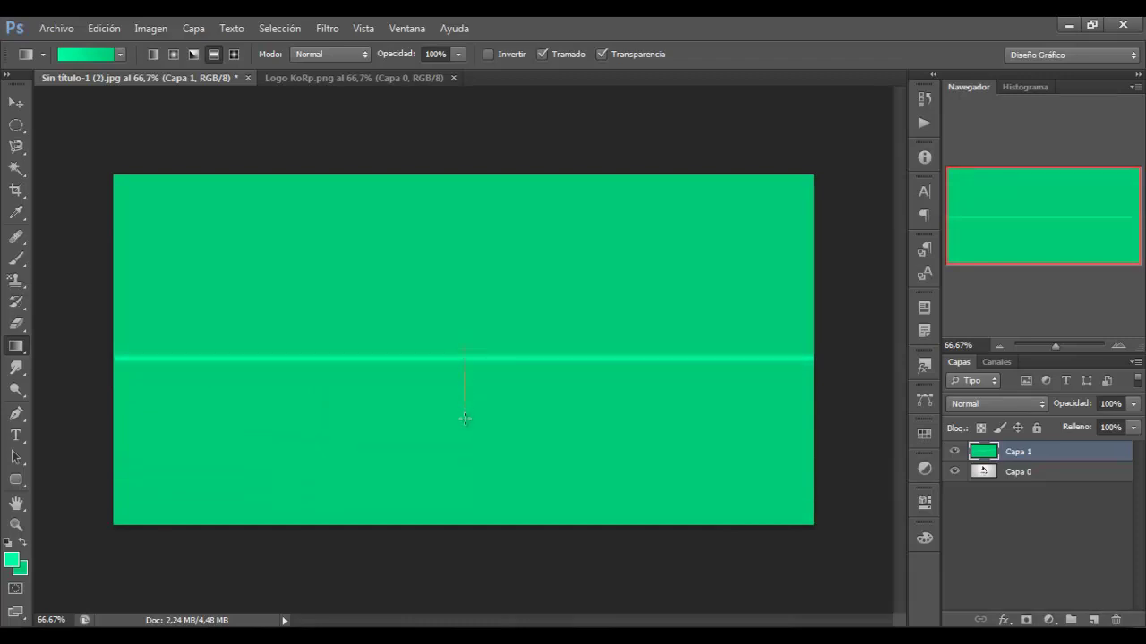
left_click_drag(464, 347, 464, 418)
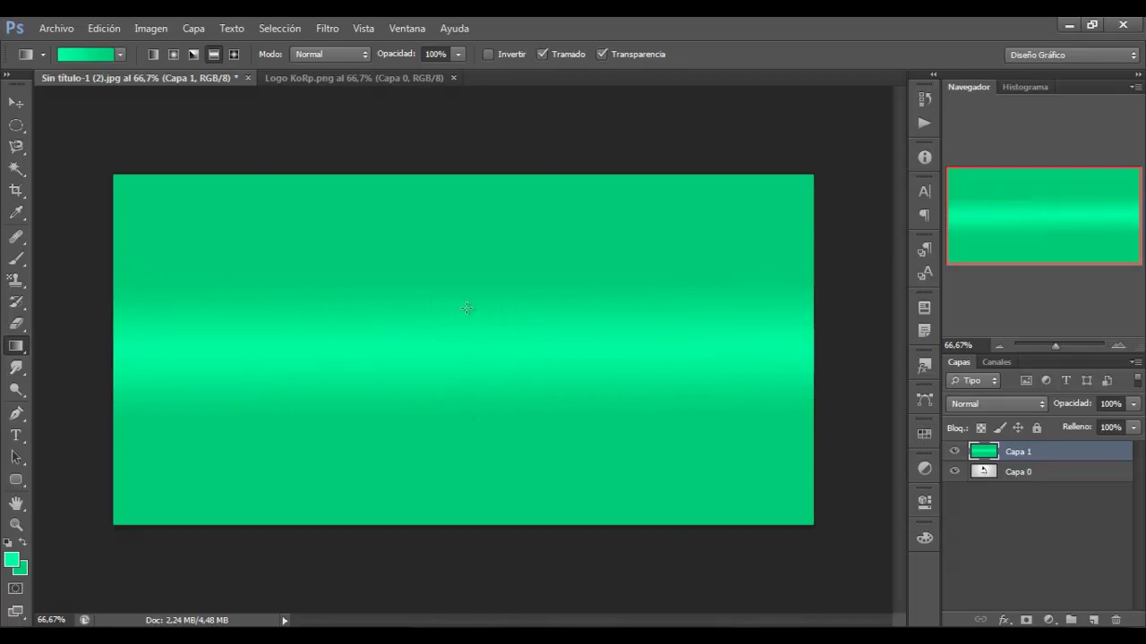
left_click_drag(470, 458, 465, 463)
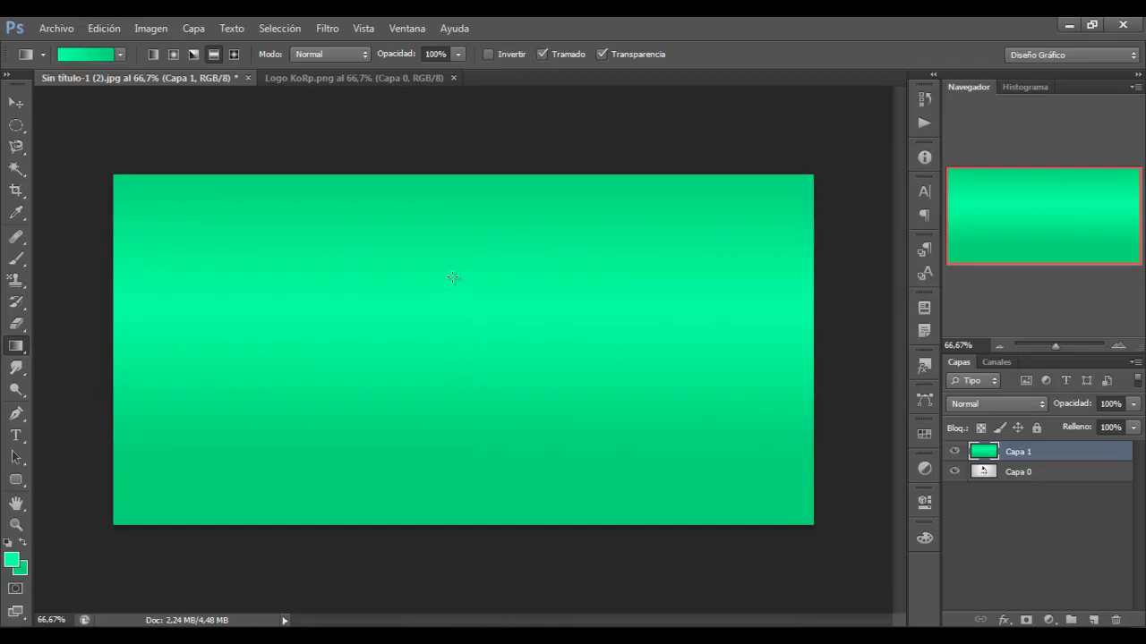
left_click_drag(452, 278, 453, 548)
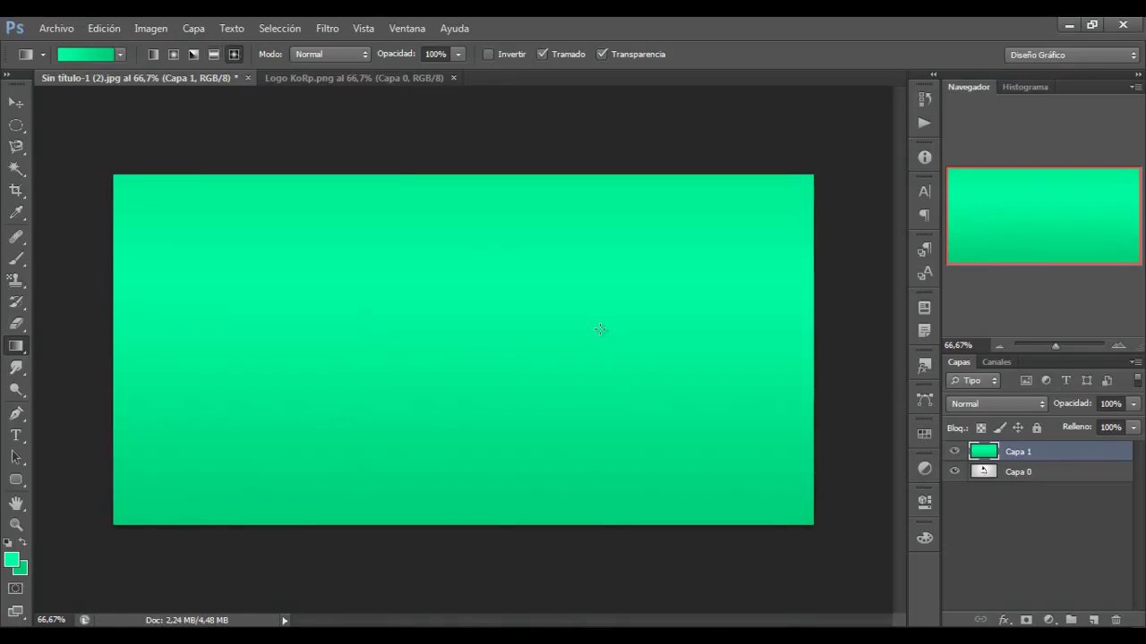
Step: Draw a diamond gradient enlarged around the canvas centre, then pick the Smudge tool
left_click_drag(480, 286, 447, 473)
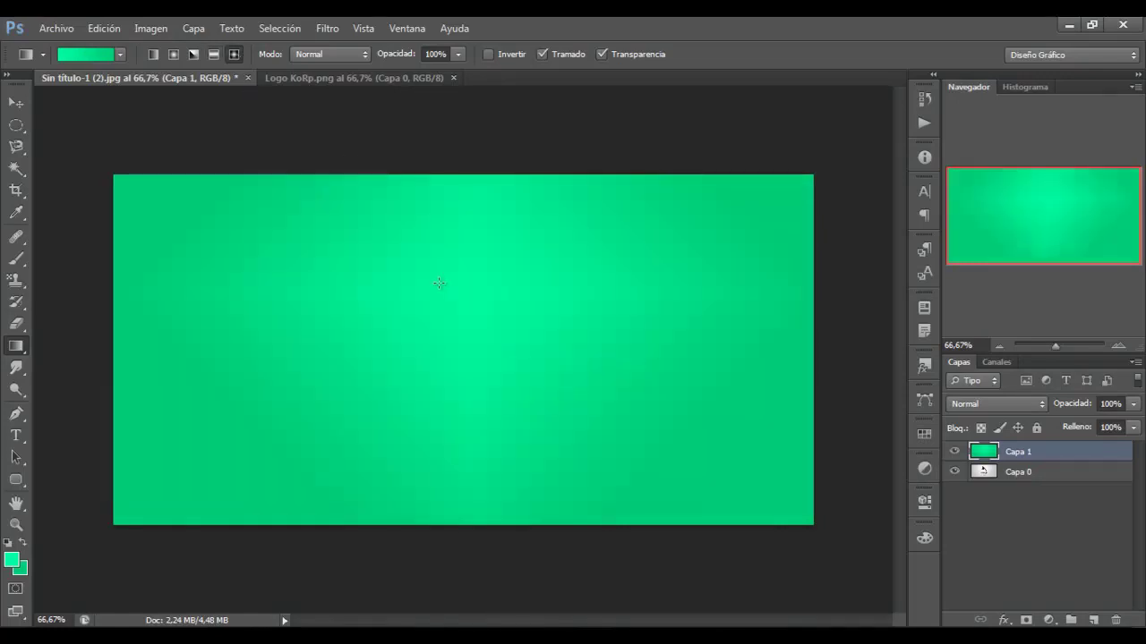
left_click_drag(439, 283, 438, 469)
left_click_drag(460, 326, 463, 614)
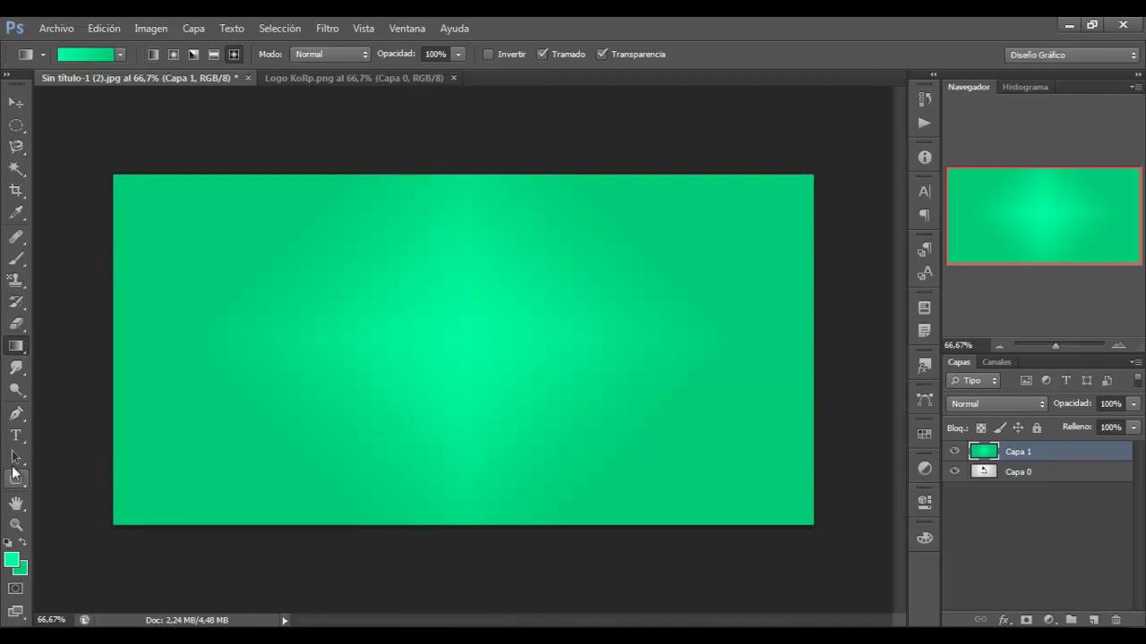
left_click(16, 369)
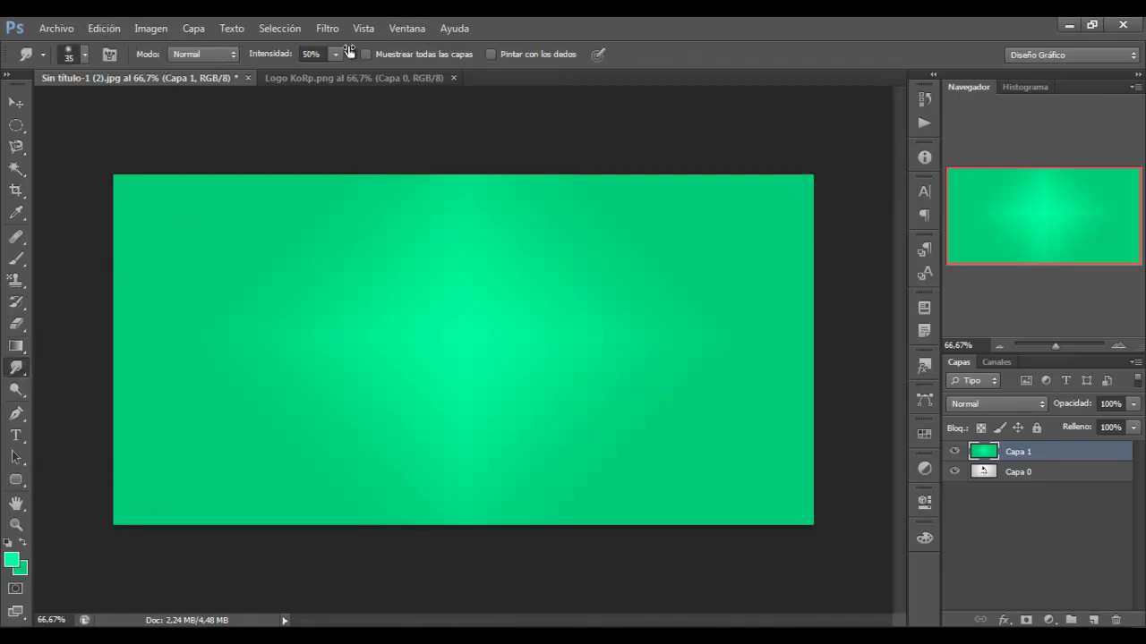
Step: Keep the document open and delete the green gradient layer Capa 1
left_click(248, 78)
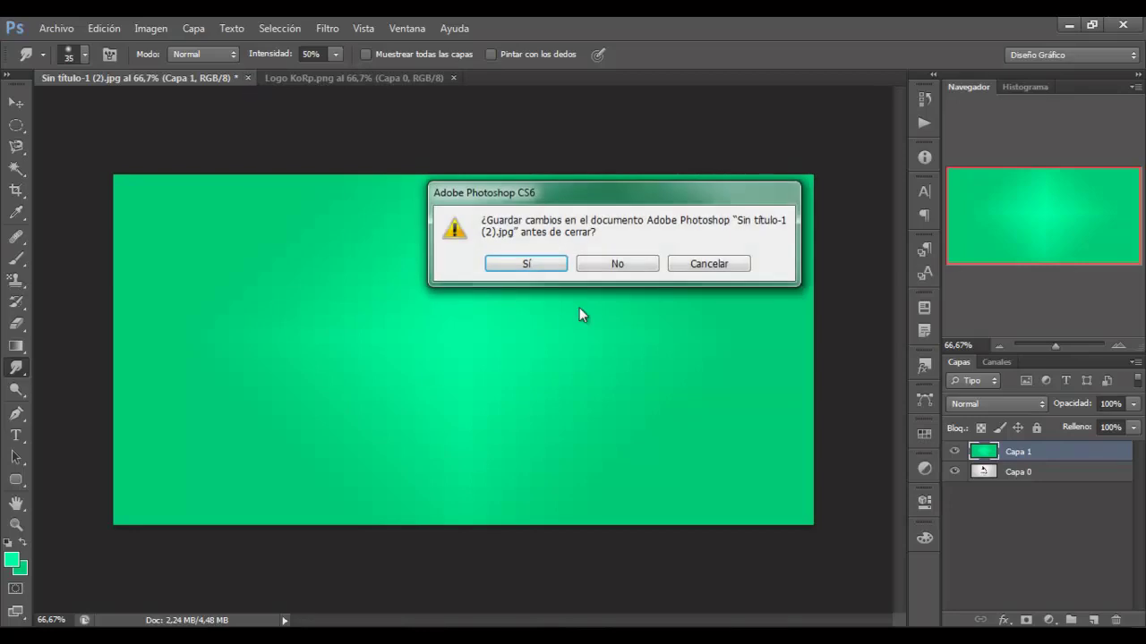
left_click(691, 261)
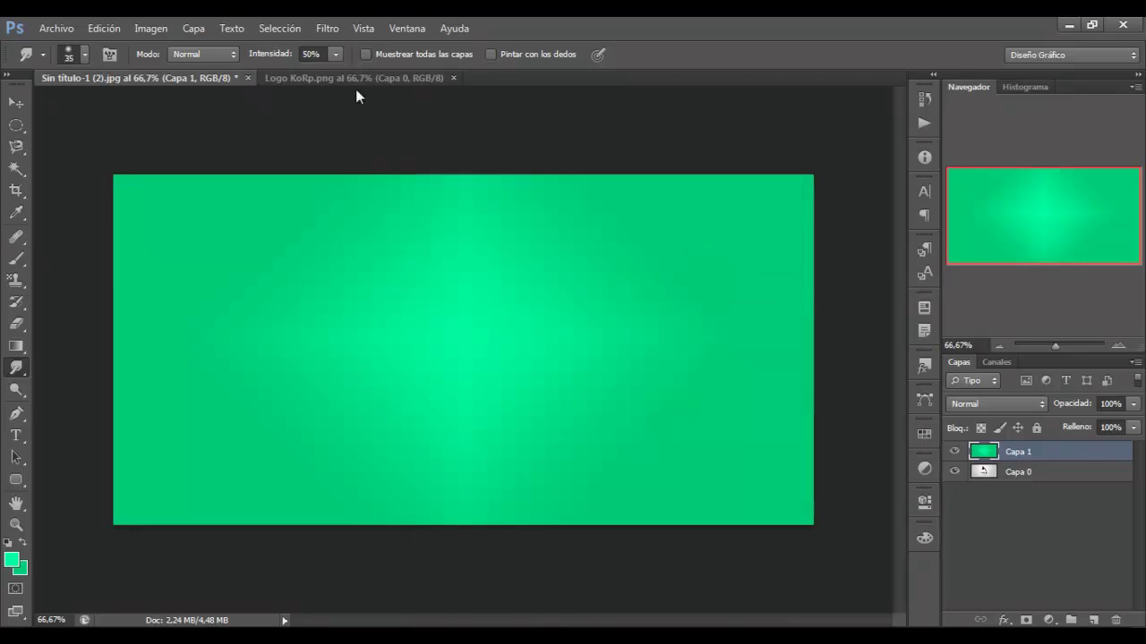
key("Delete")
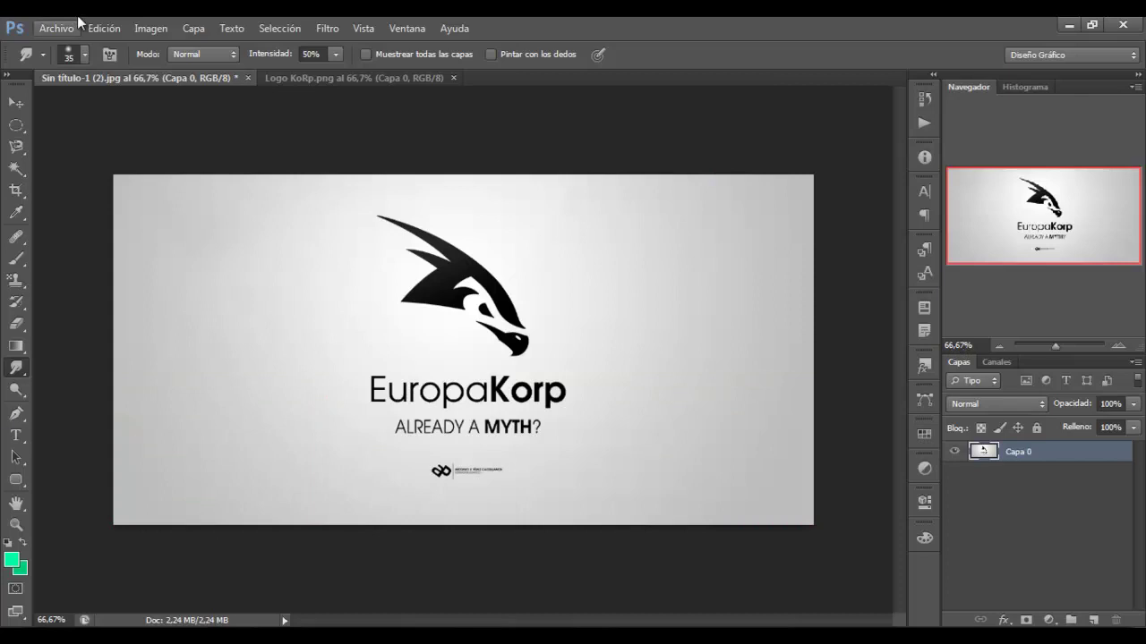
Step: Set the Smudge tool brush size to 129 px
left_click(82, 58)
left_click_drag(53, 108, 106, 108)
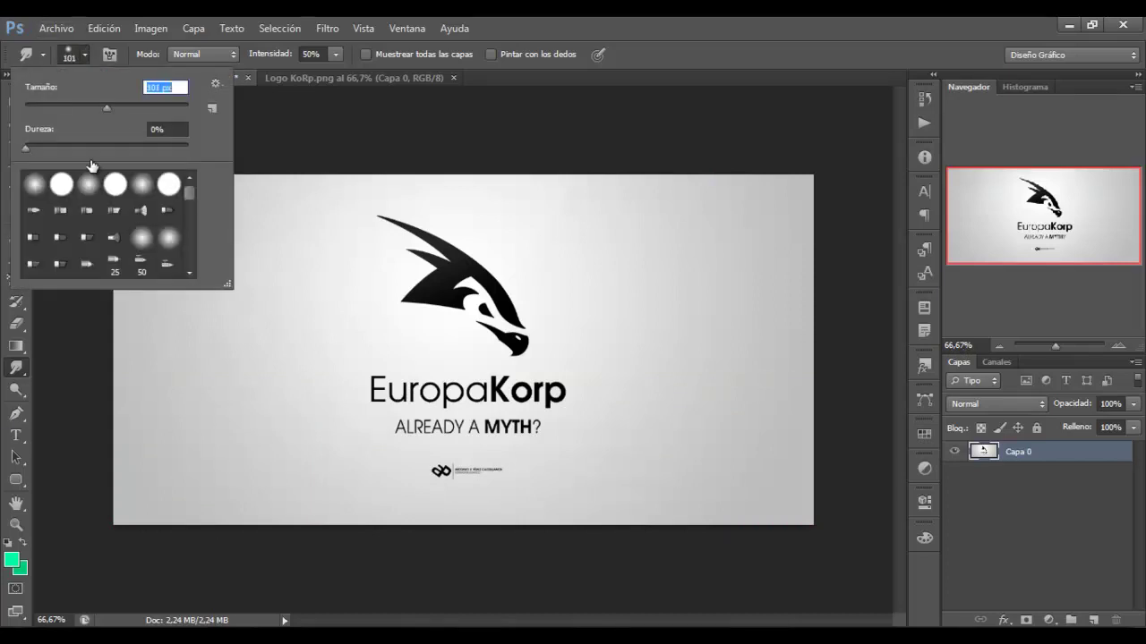
right_click(18, 375)
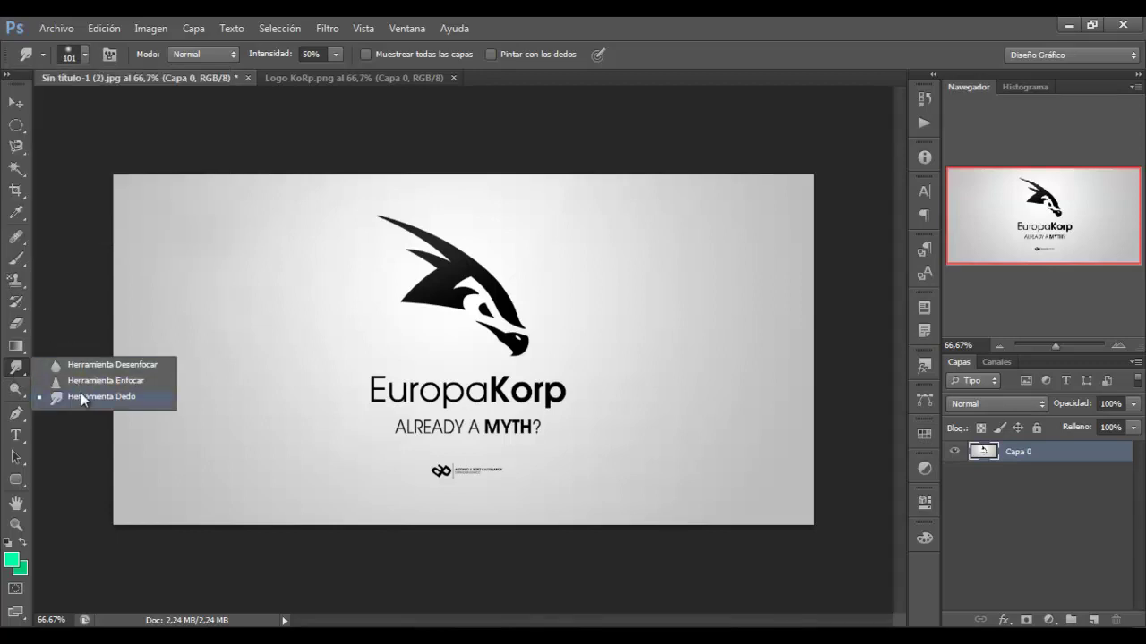
left_click(79, 400)
left_click(84, 54)
left_click(118, 106)
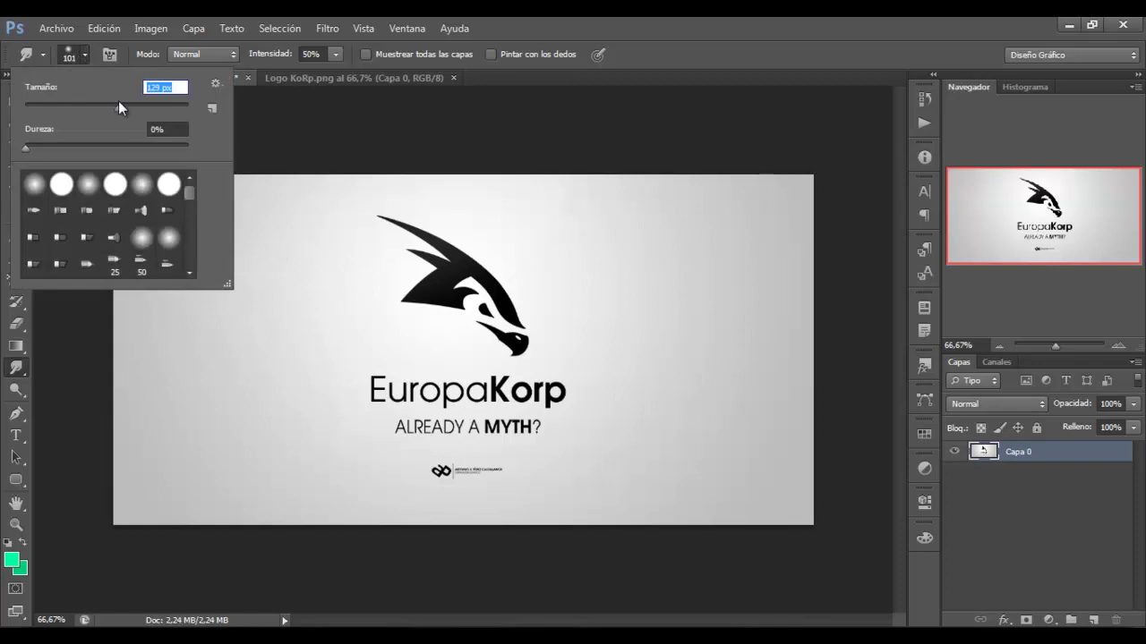
left_click(413, 294)
Step: Smear the dragon logo, then step back with Ctrl+Alt+Z to restore it
mouse_move(413, 294)
left_mouse_down()
mouse_move(531, 287)
mouse_move(504, 345)
mouse_move(448, 328)
mouse_move(452, 268)
mouse_move(431, 280)
mouse_move(488, 303)
left_mouse_up()
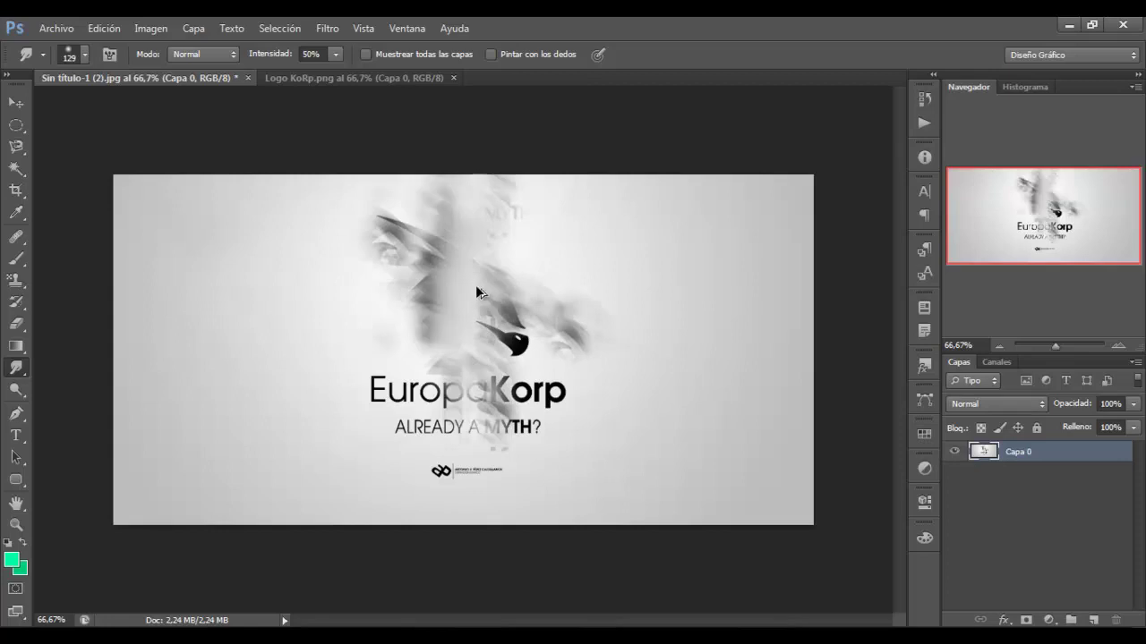
key("ctrl+alt+z")
key("ctrl+alt+z")
key("ctrl+alt+z")
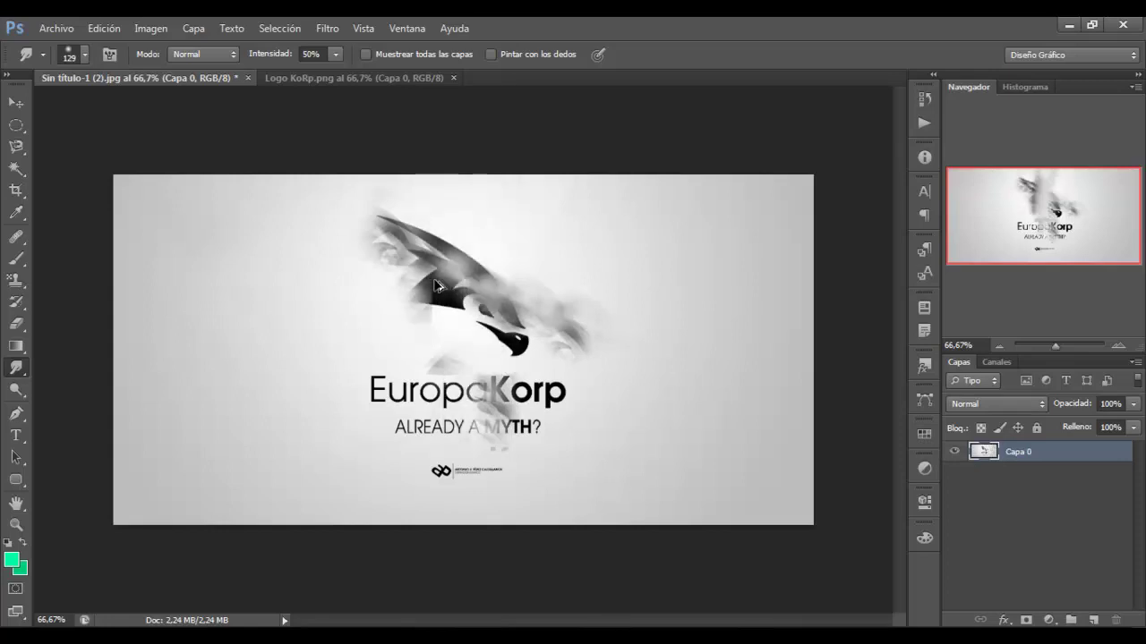
key("ctrl+alt+z")
key("ctrl+alt+z")
key("ctrl+alt+z")
key("ctrl+alt+z")
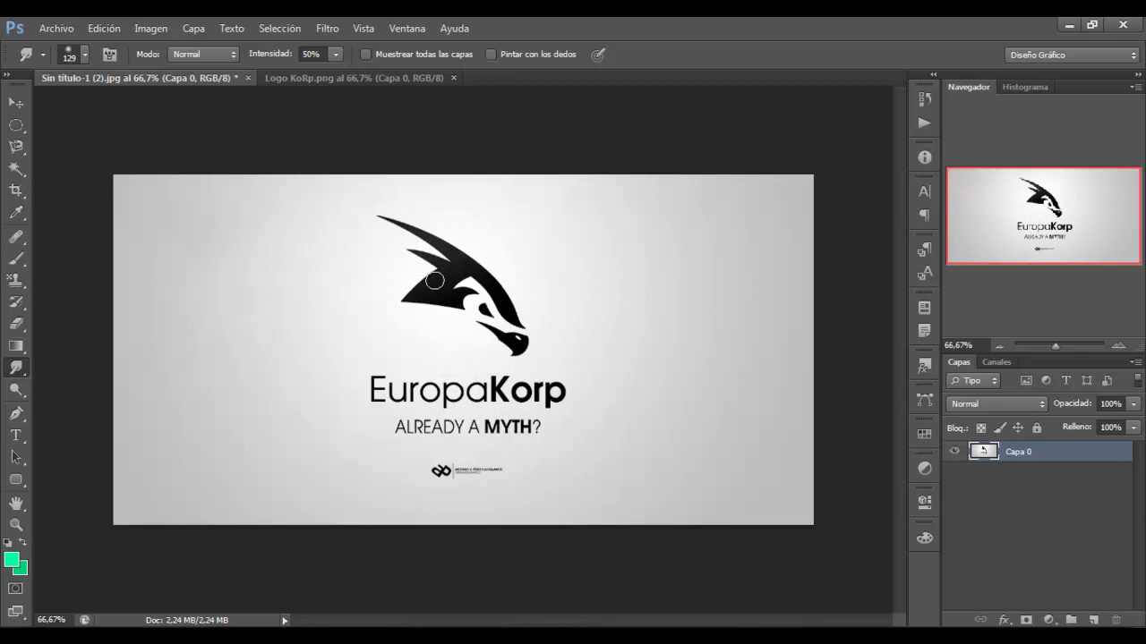
right_click(16, 367)
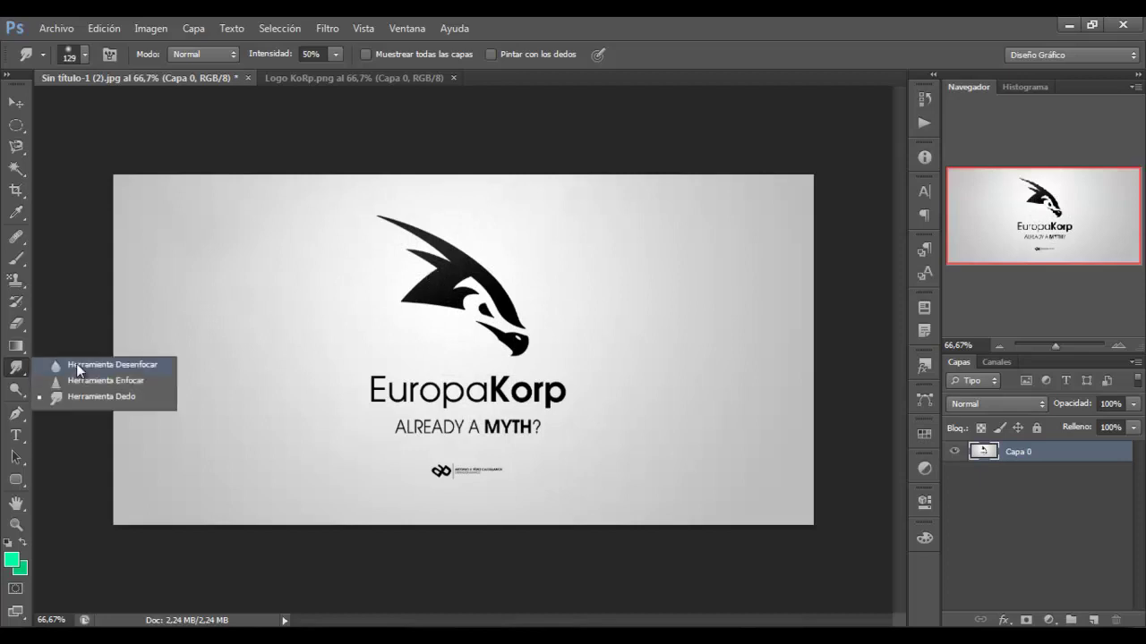
Step: Choose the Blur tool and set its brush size to 58 px
left_click(79, 365)
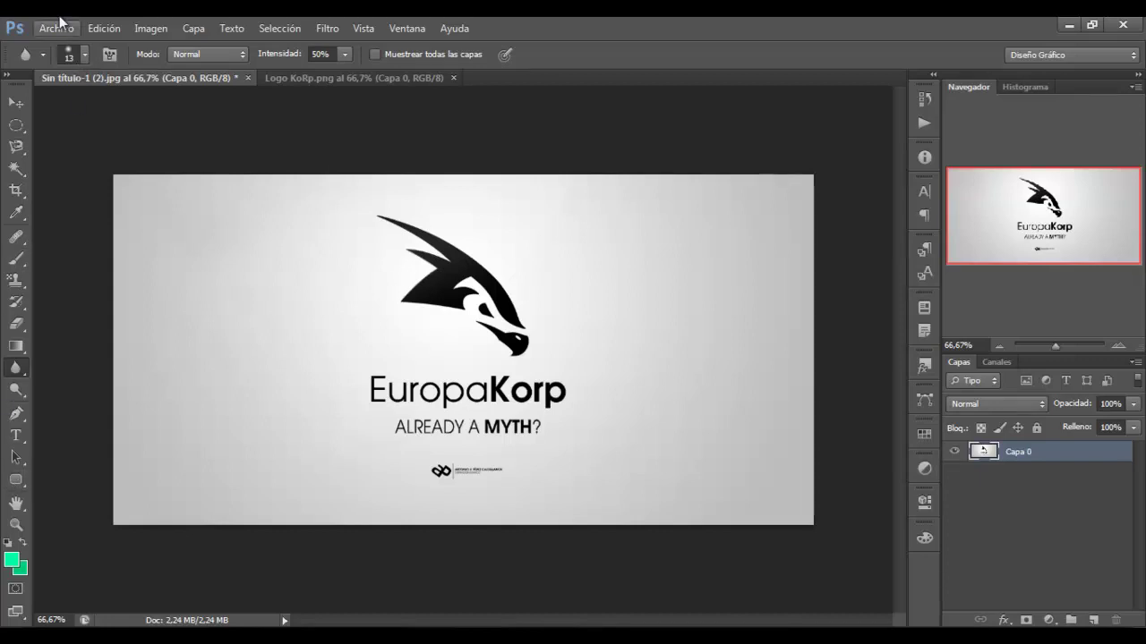
left_click(69, 54)
left_click_drag(26, 107, 74, 104)
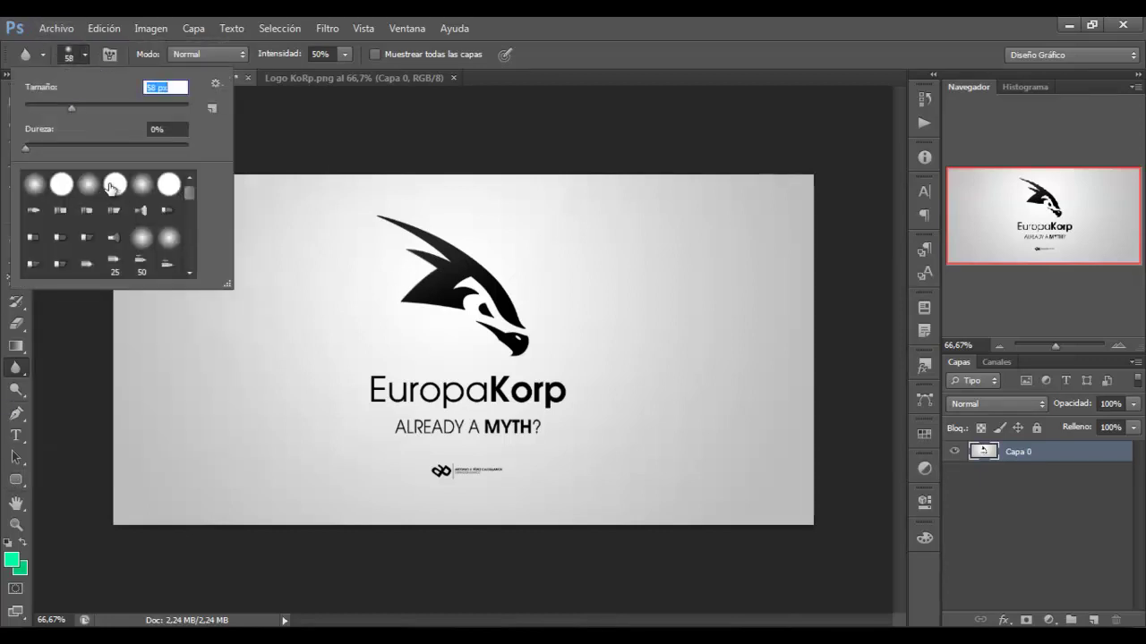
left_click(449, 272)
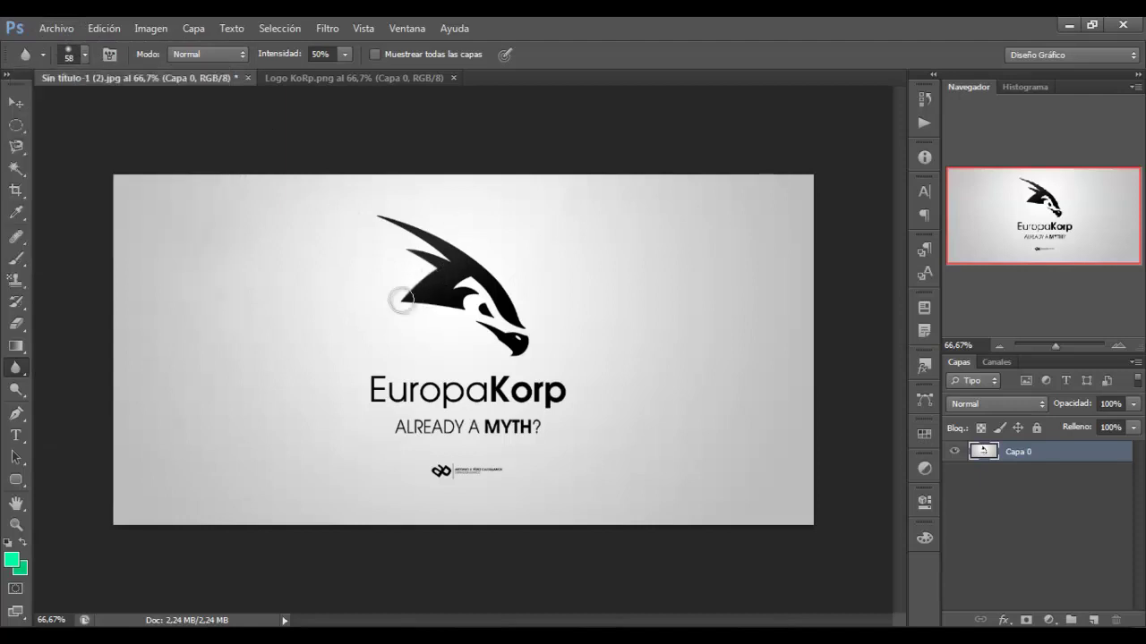
Step: Switch to the Sharpen tool and view the image at 100% zoom
right_click(7, 365)
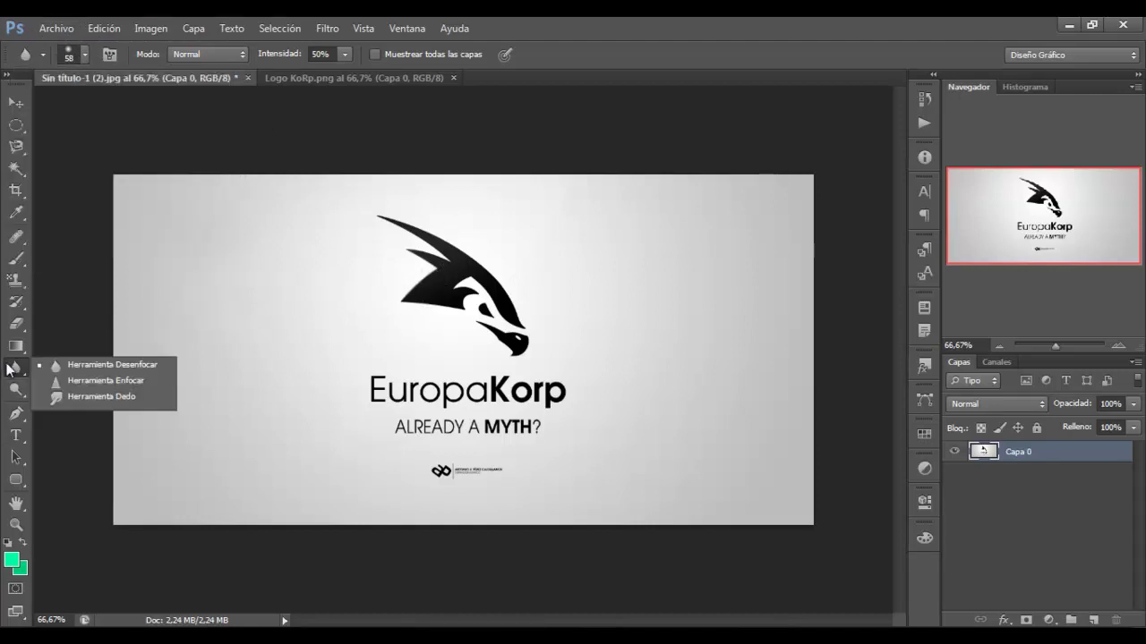
left_click(126, 375)
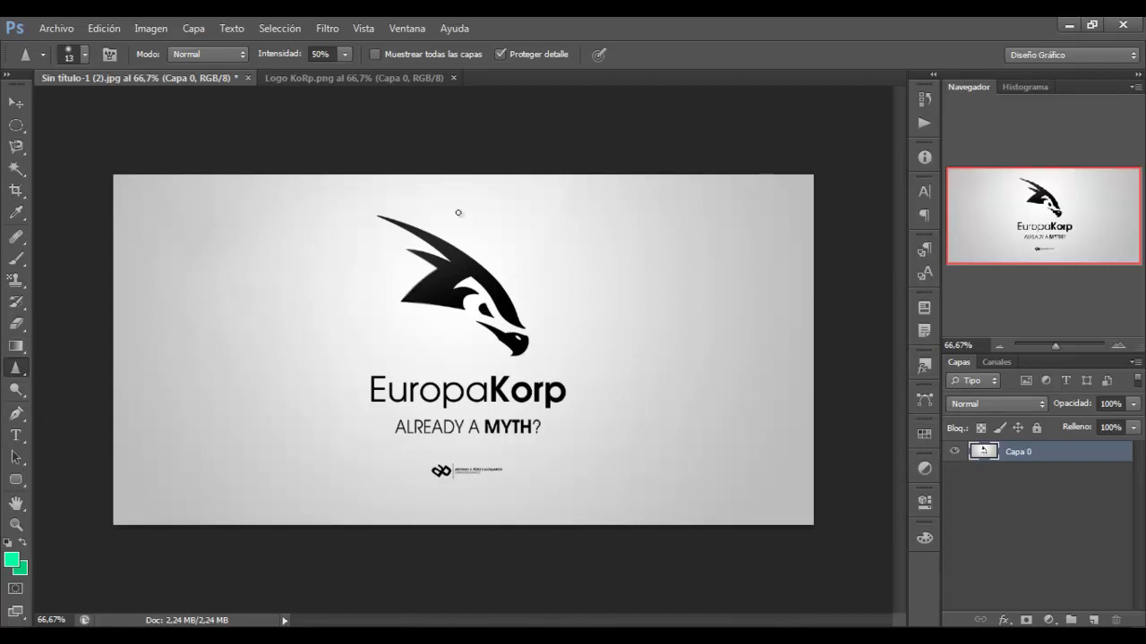
double_click(16, 526)
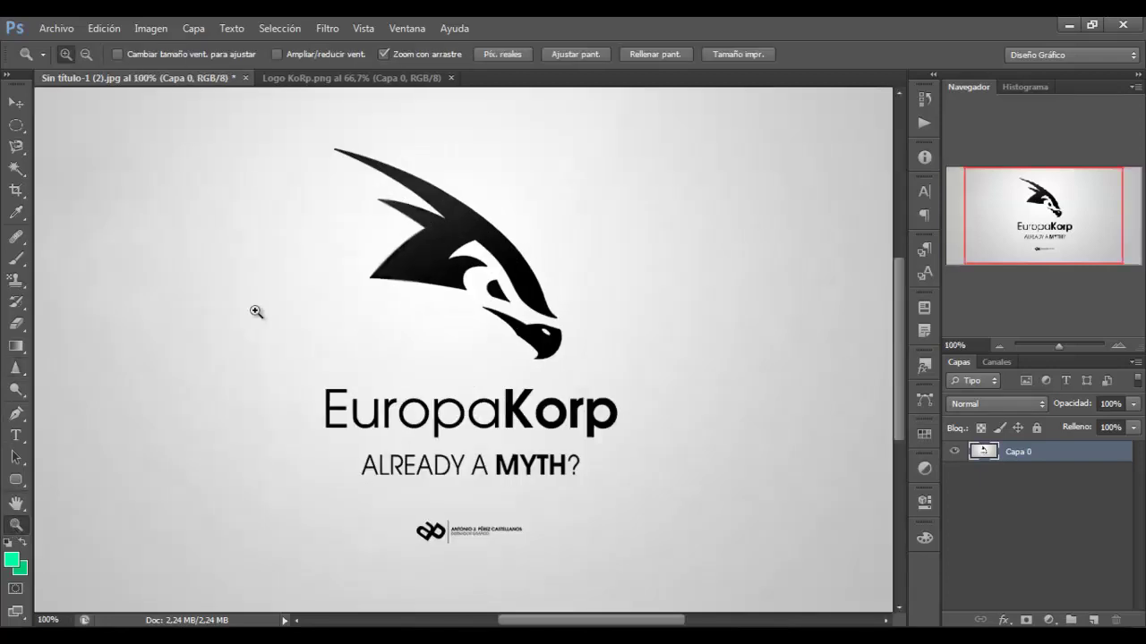
left_click(18, 368)
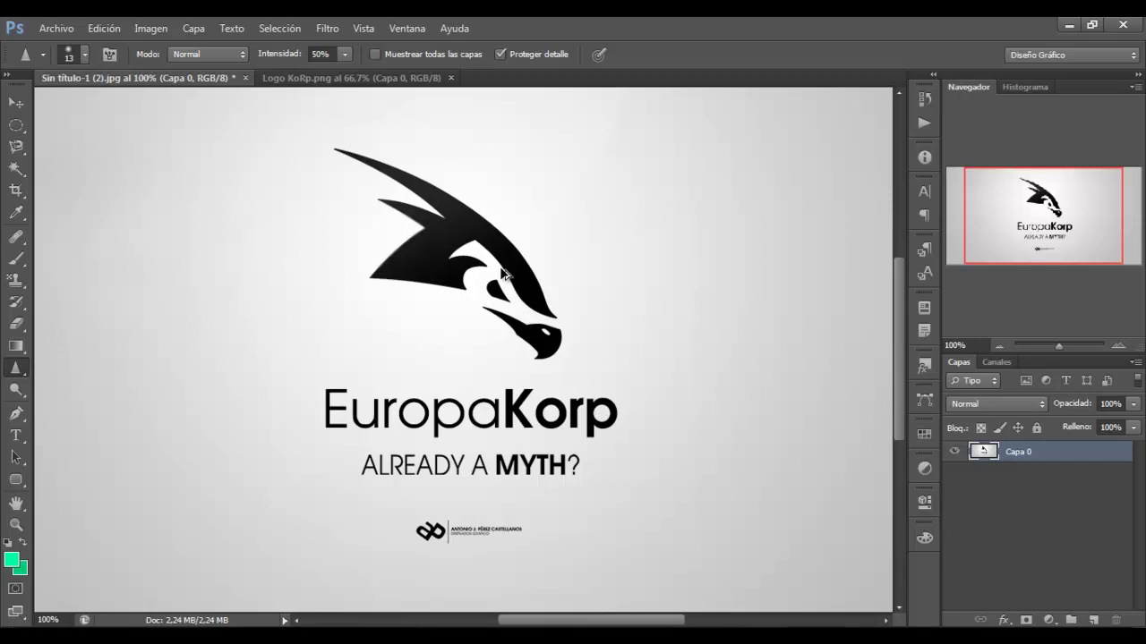
Step: Browse the dodge, text and marquee tool groups, ending on the shape tools flyout
left_click(15, 391)
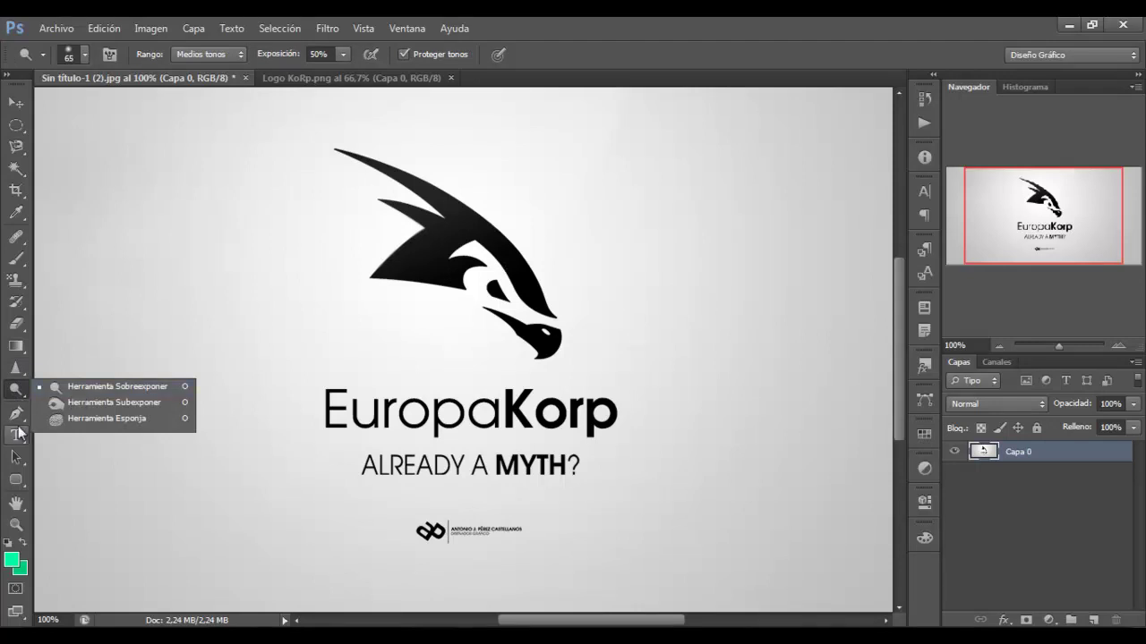
left_click(967, 408)
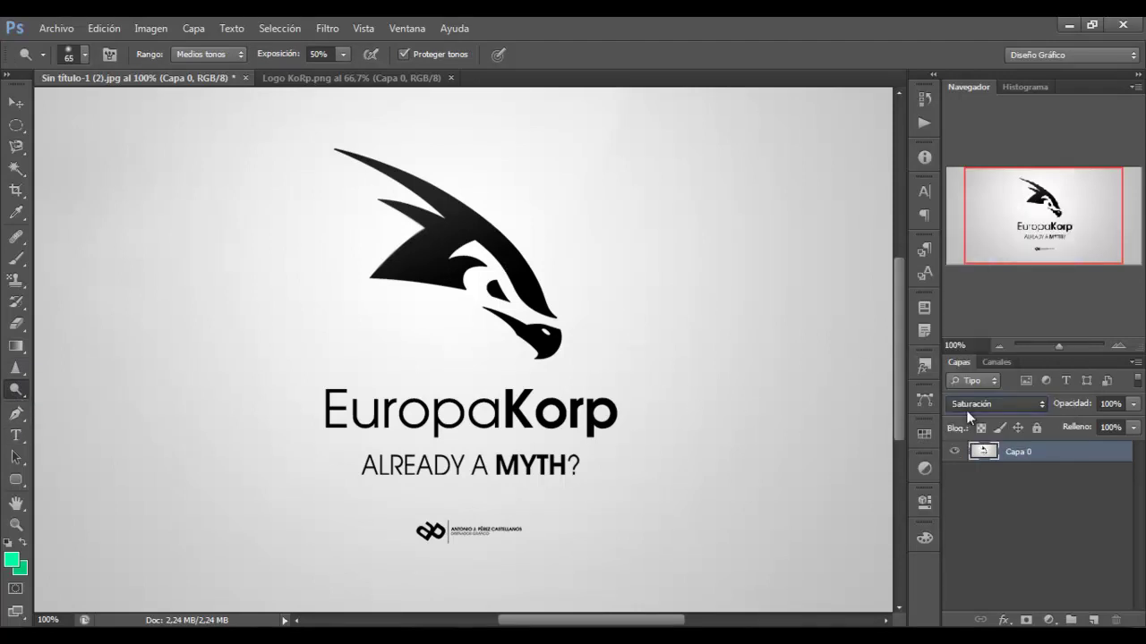
left_click(16, 437)
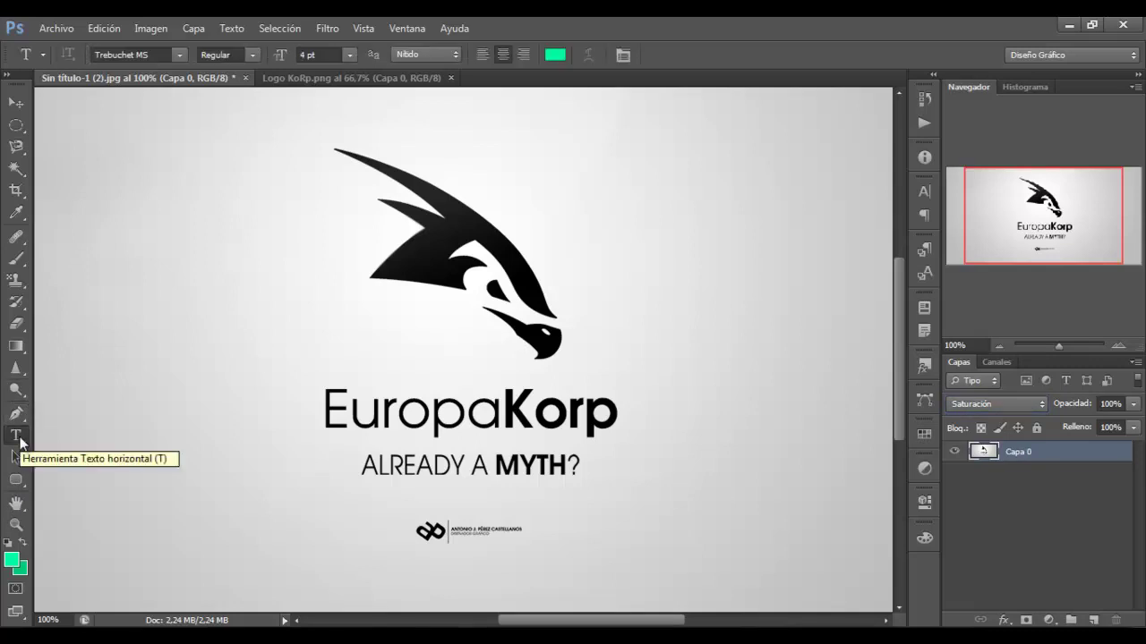
left_click(19, 438)
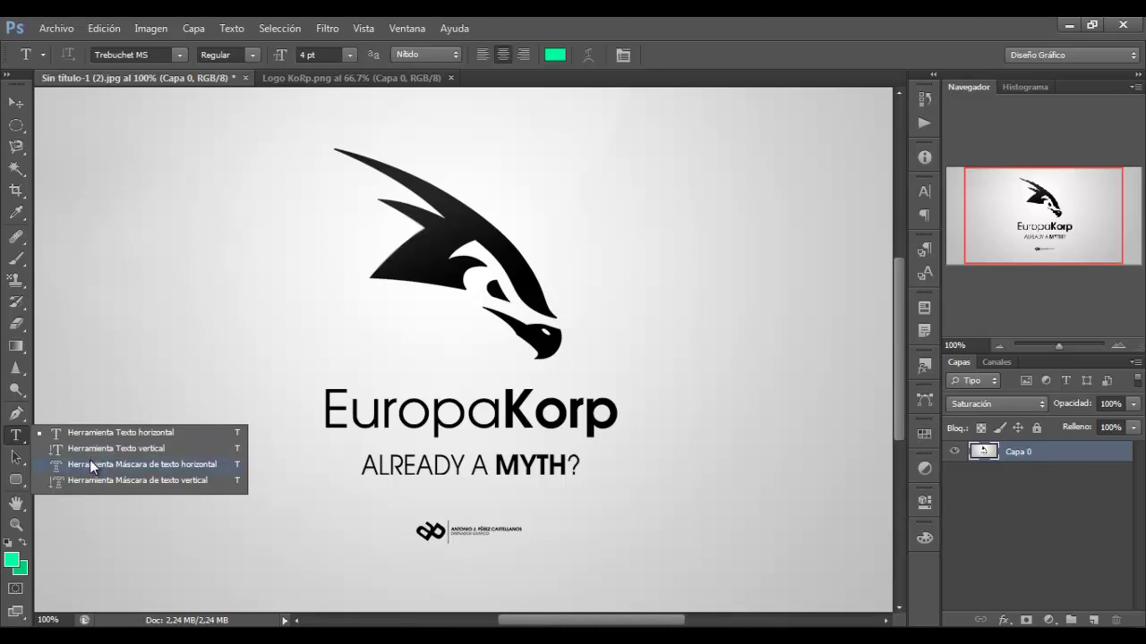
left_click(9, 130)
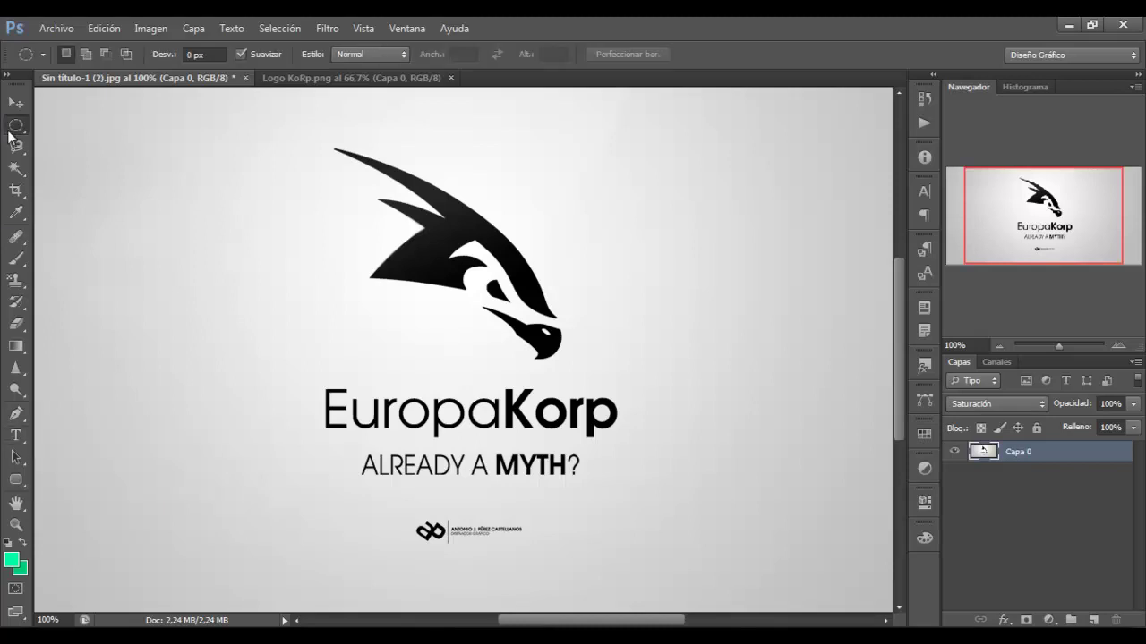
left_click(17, 482)
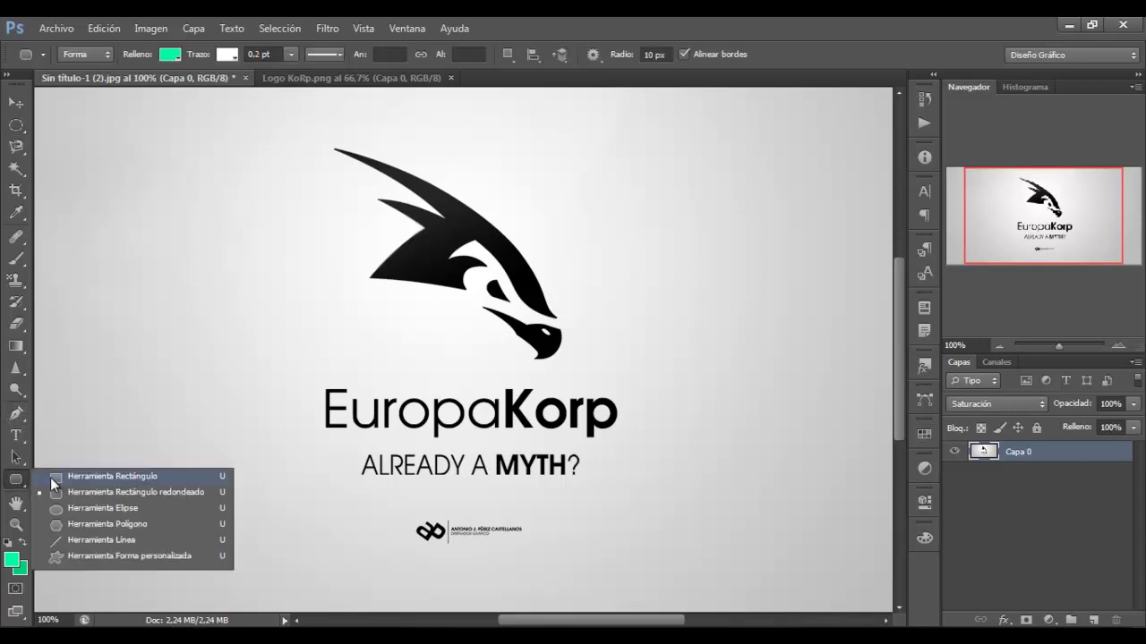
Step: Draw a large green rectangle over the logo and marquee-select a small square above it
left_click(50, 477)
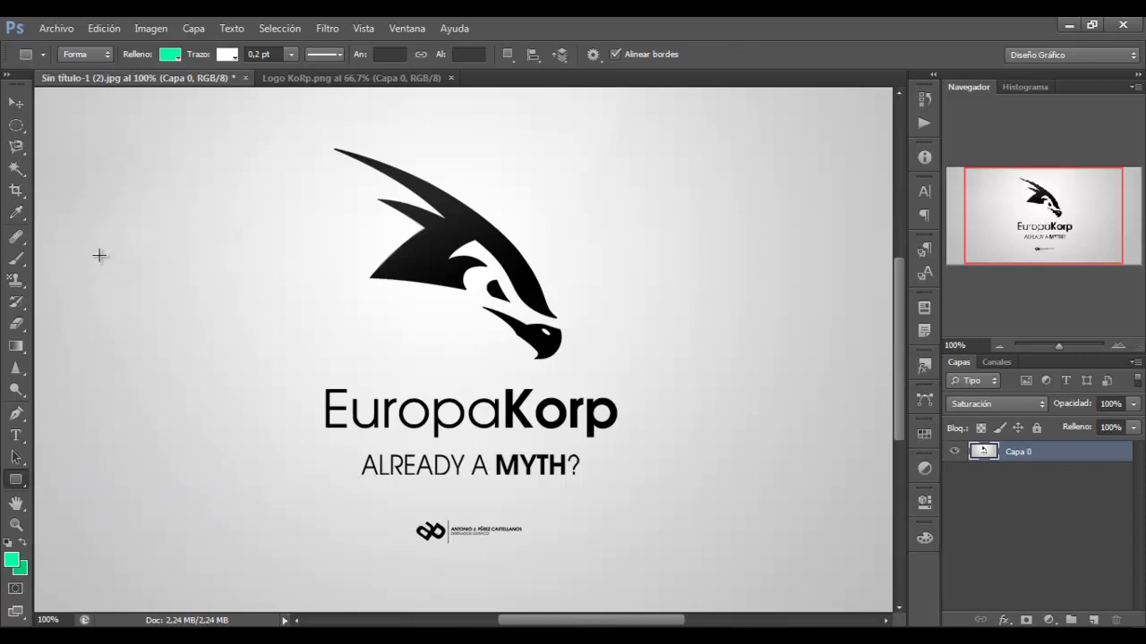
left_click_drag(100, 256, 566, 483)
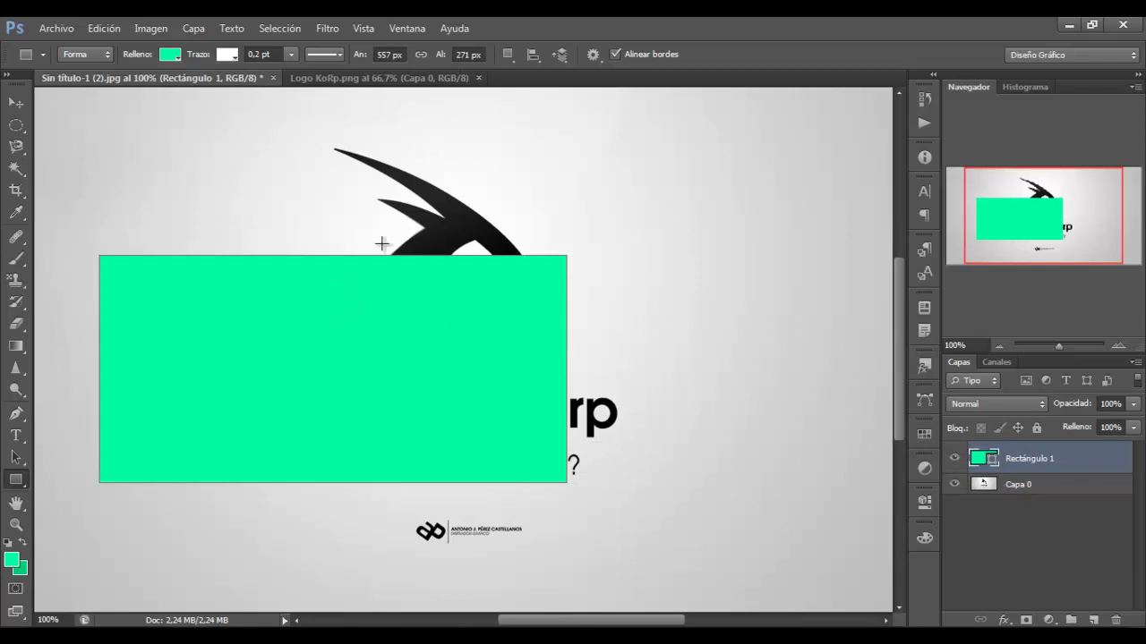
left_click(16, 125)
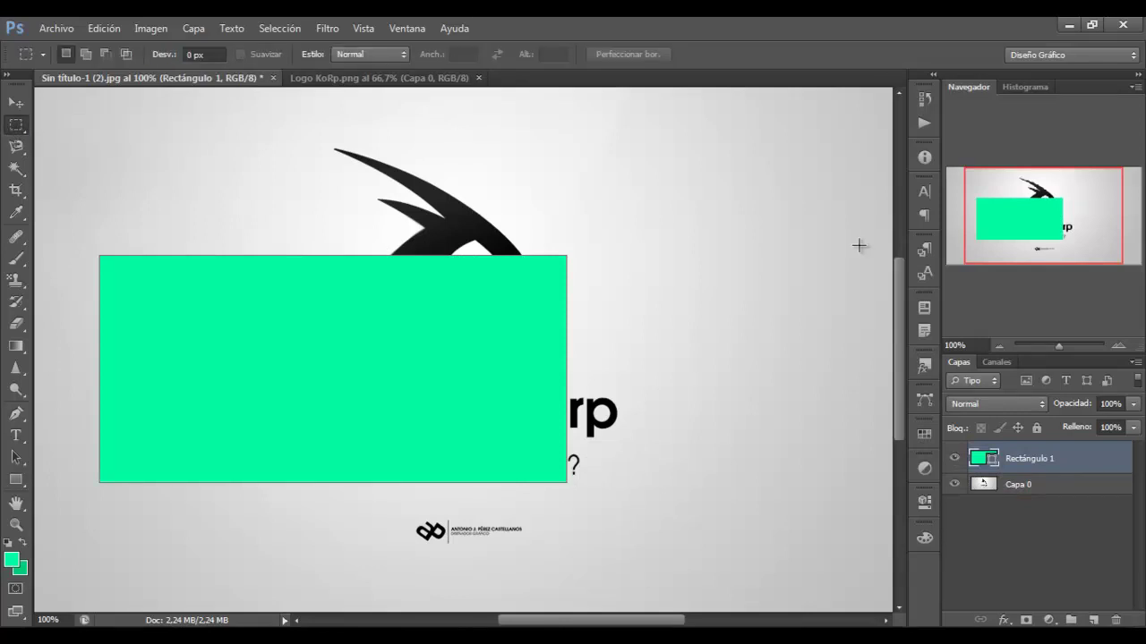
left_click_drag(909, 268, 909, 244)
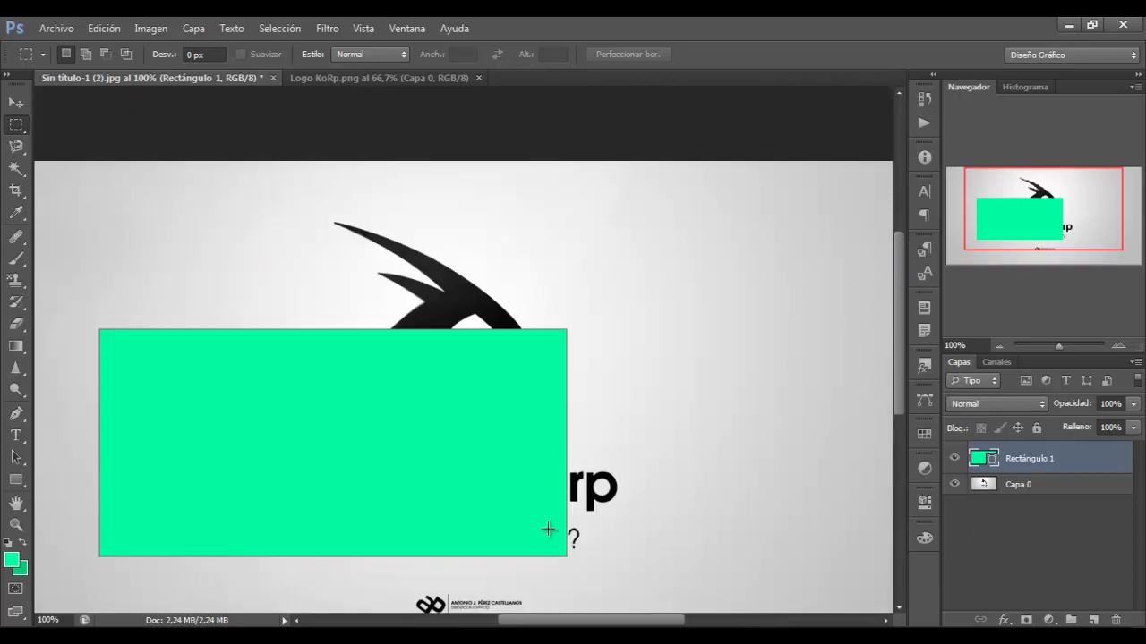
left_click_drag(538, 618, 511, 618)
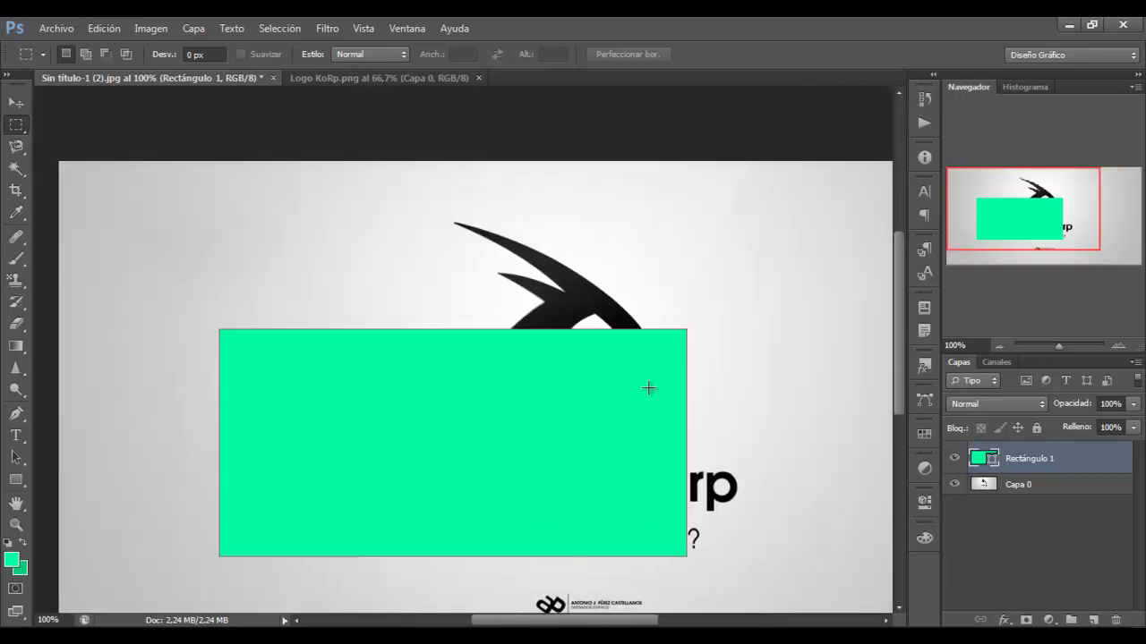
left_click_drag(330, 181, 437, 289)
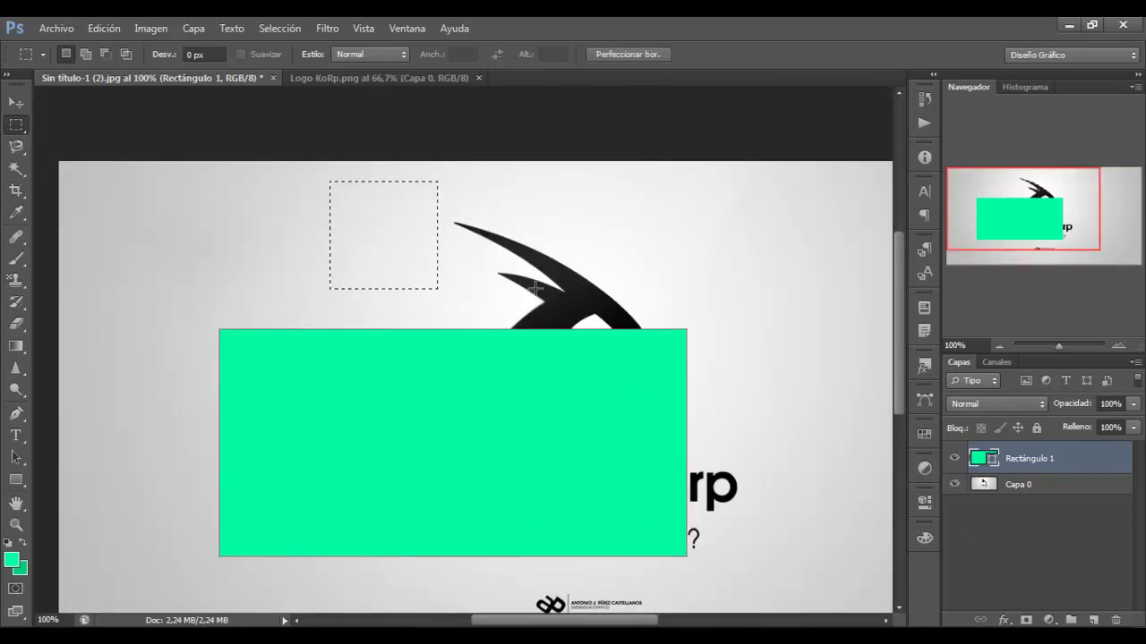
Step: Fill the square selection green with the Paint Bucket on a new layer, Capa 1
right_click(16, 358)
left_click(54, 362)
left_click(376, 274)
left_click(656, 263)
key("Return")
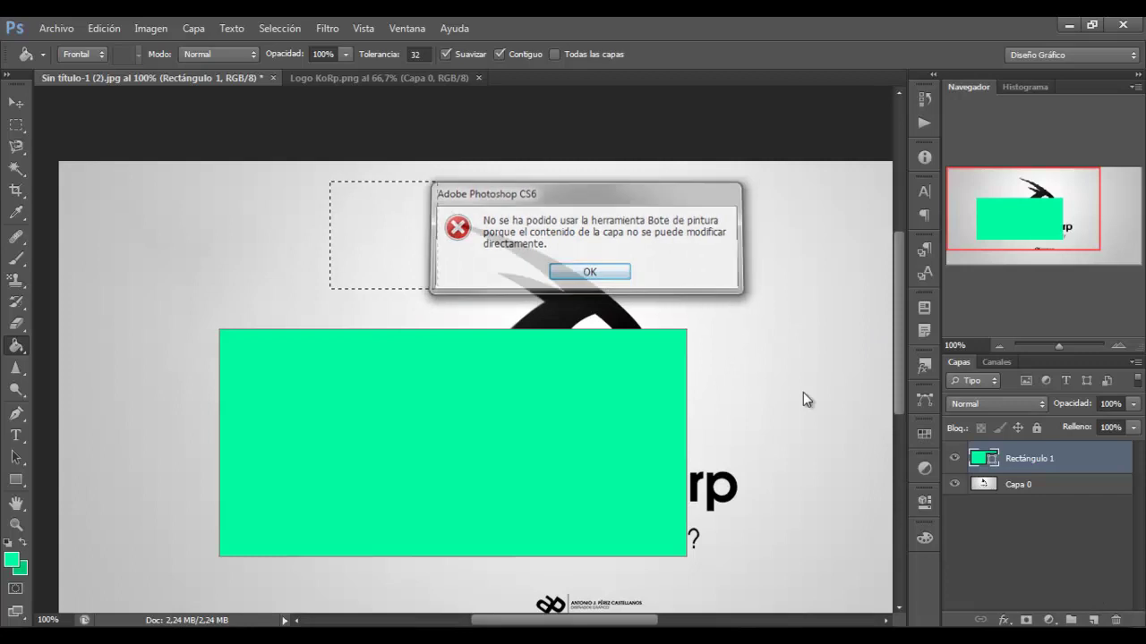
left_click(1096, 620)
left_click(367, 274)
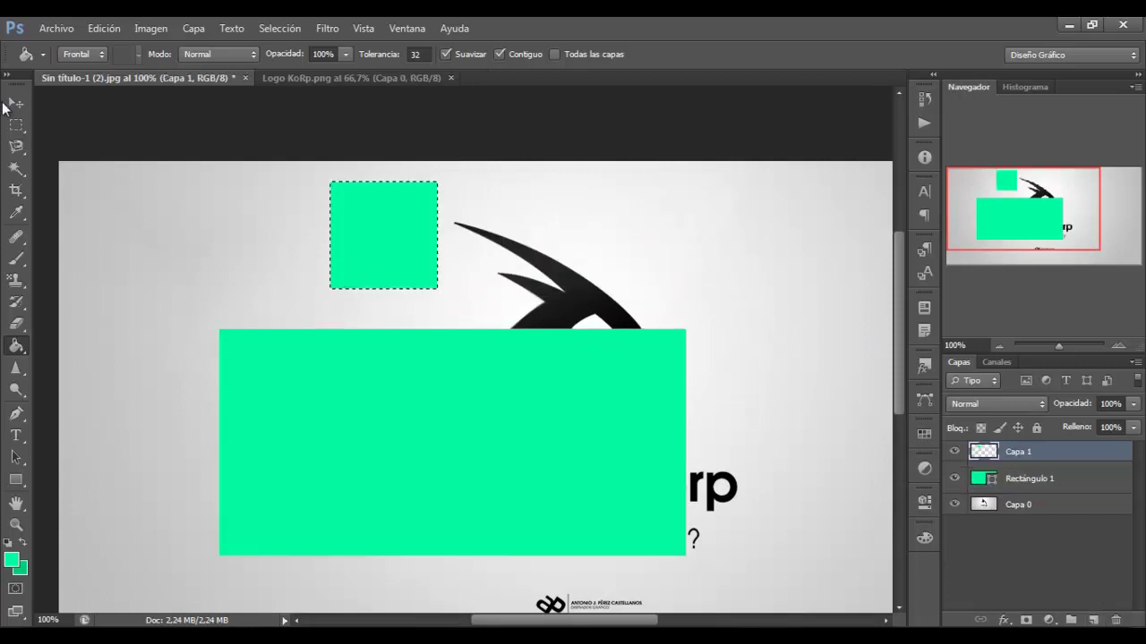
Step: Clear the square selection and choose the path-drawing tool
left_click(17, 123)
left_click(178, 191)
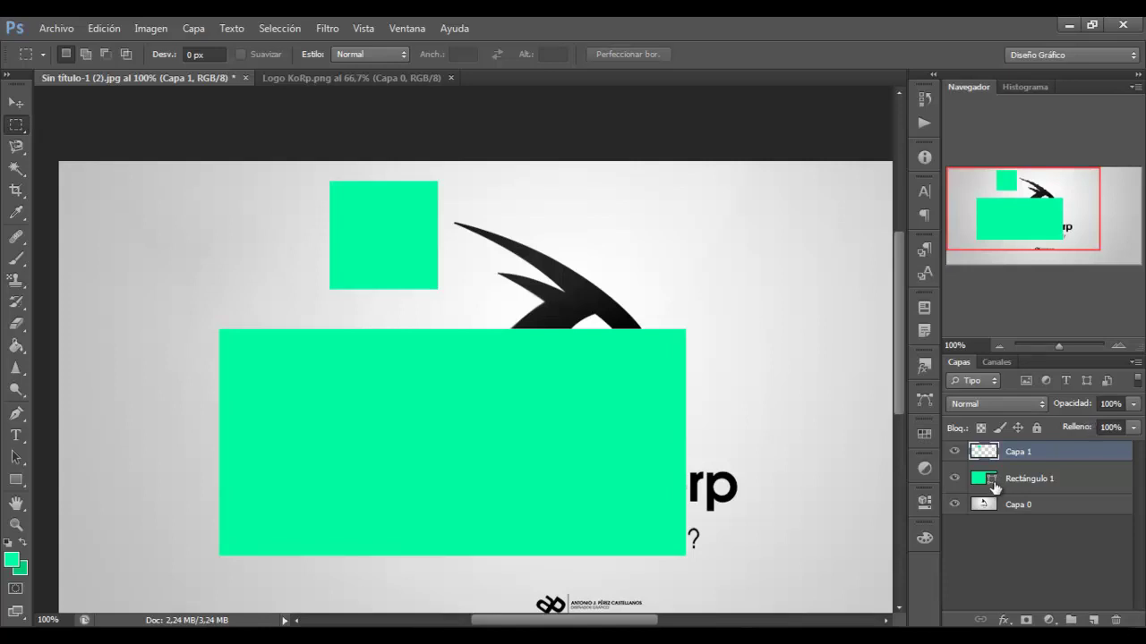
left_click(14, 416)
left_click(68, 411)
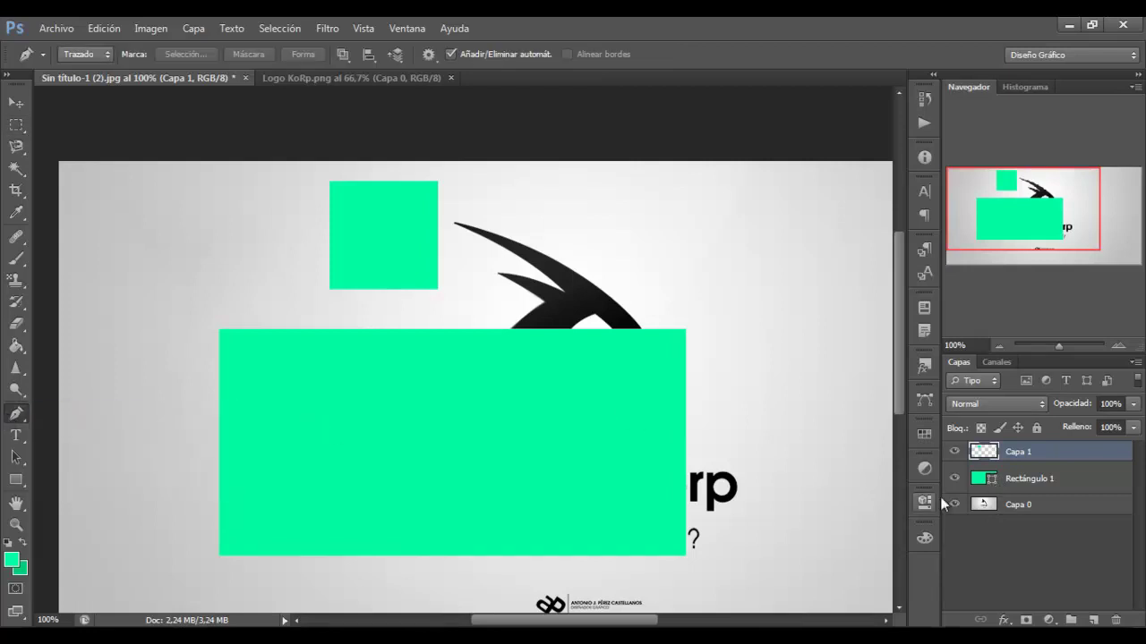
Step: Warp the green square on Capa 1 into a rounded blob, bulging its sides and bottom
left_click(1014, 486)
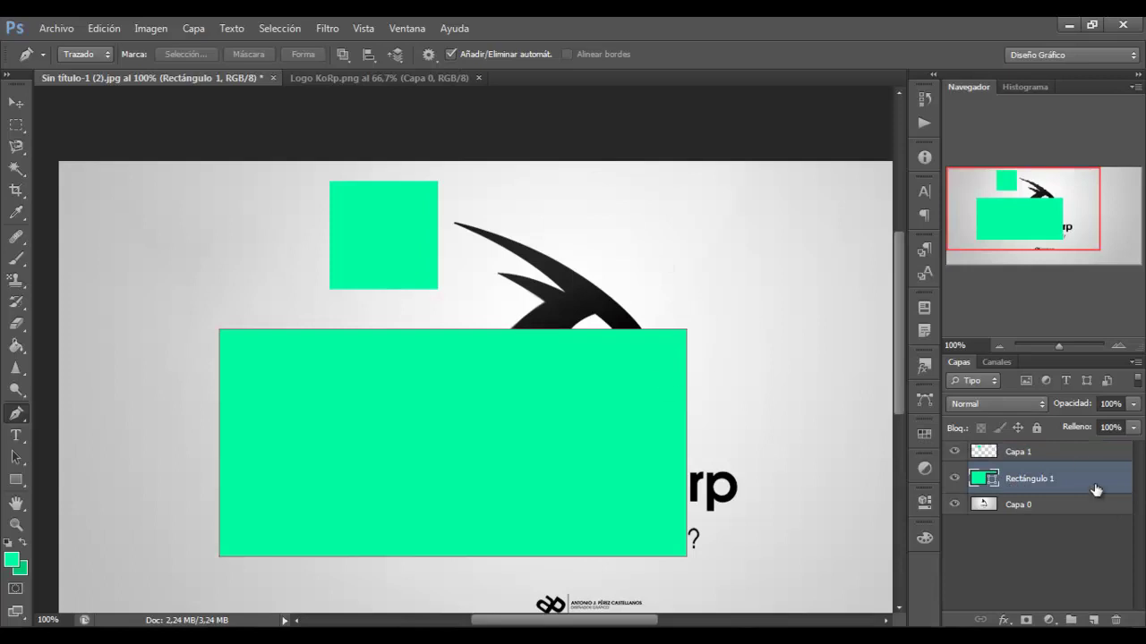
left_click(1083, 456)
key("ctrl+t")
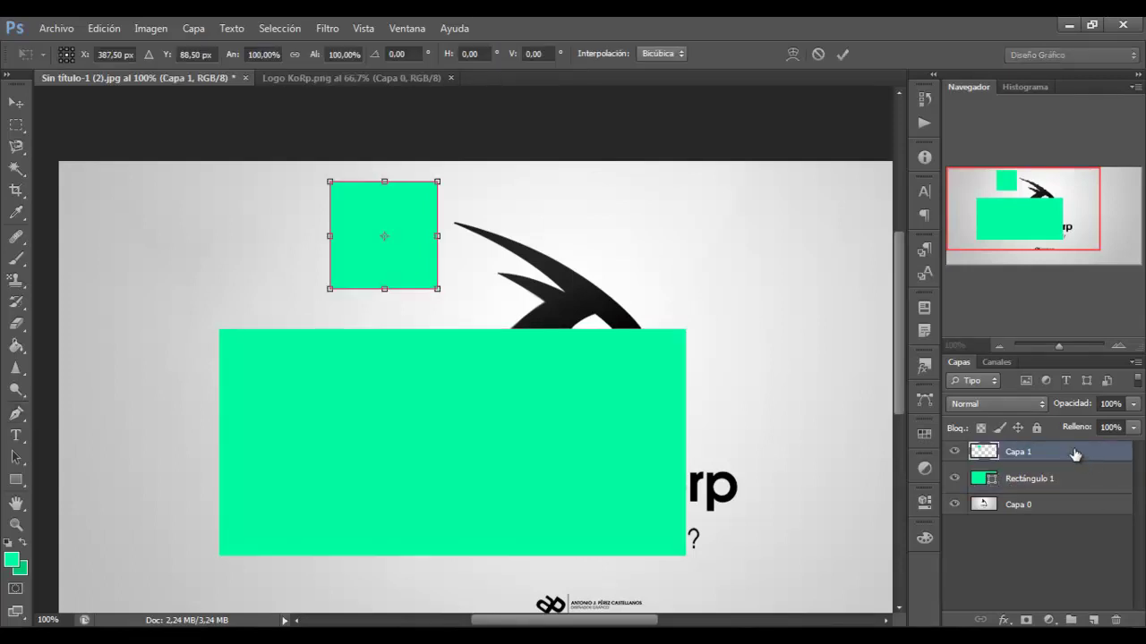
right_click(394, 260)
left_click(428, 388)
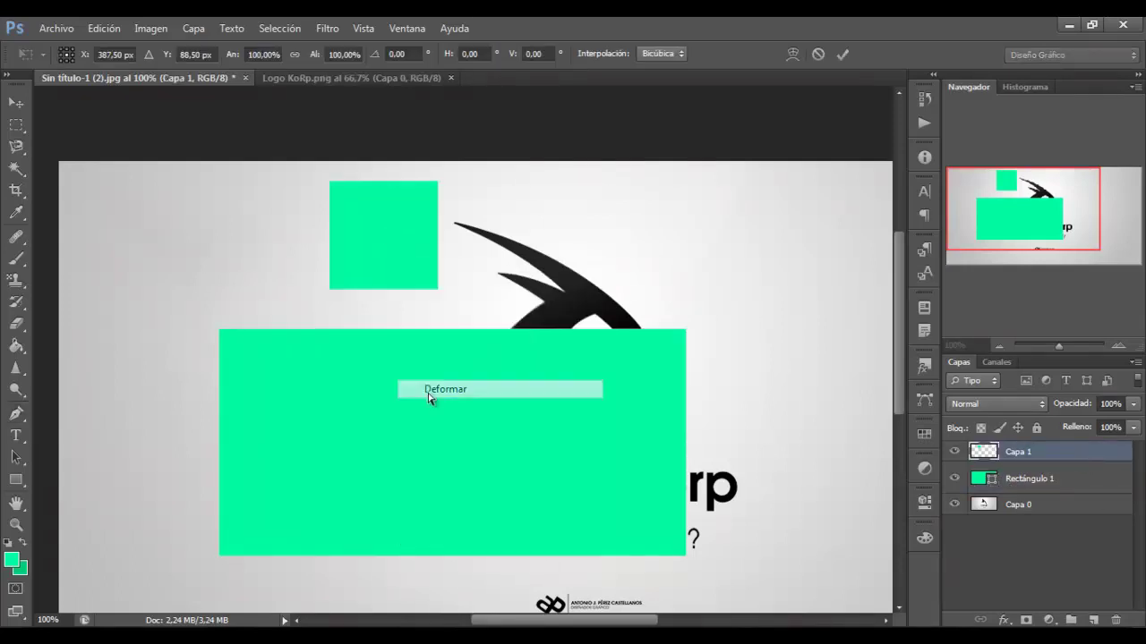
mouse_move(440, 239)
left_mouse_down()
mouse_move(390, 215)
mouse_move(359, 270)
mouse_move(276, 268)
left_mouse_up()
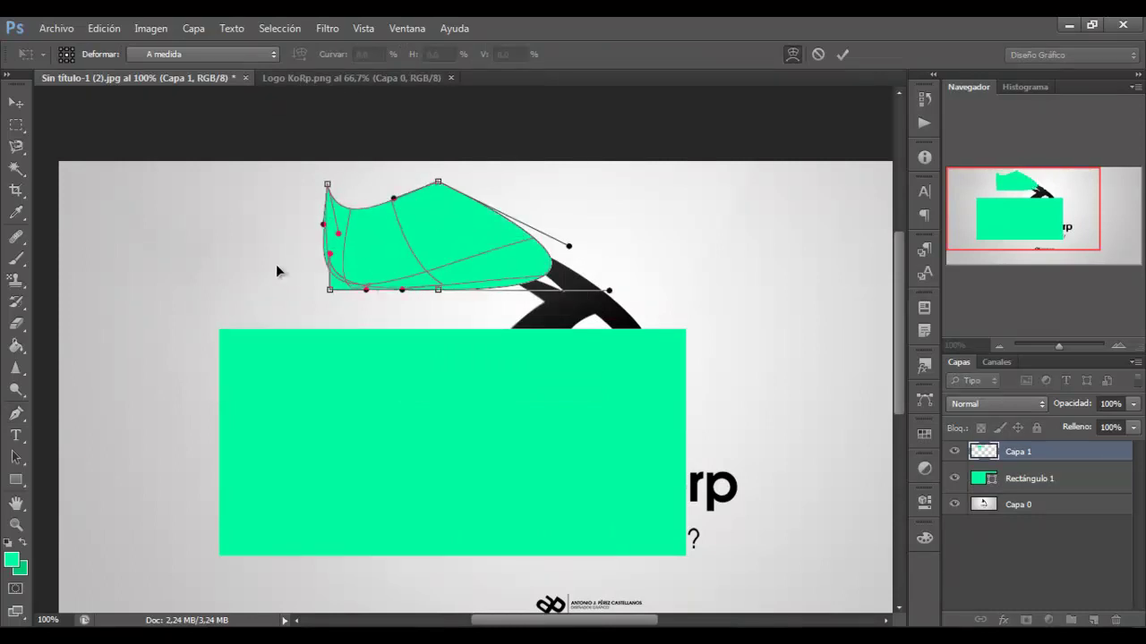
left_click_drag(437, 182, 449, 154)
left_click_drag(379, 309, 378, 326)
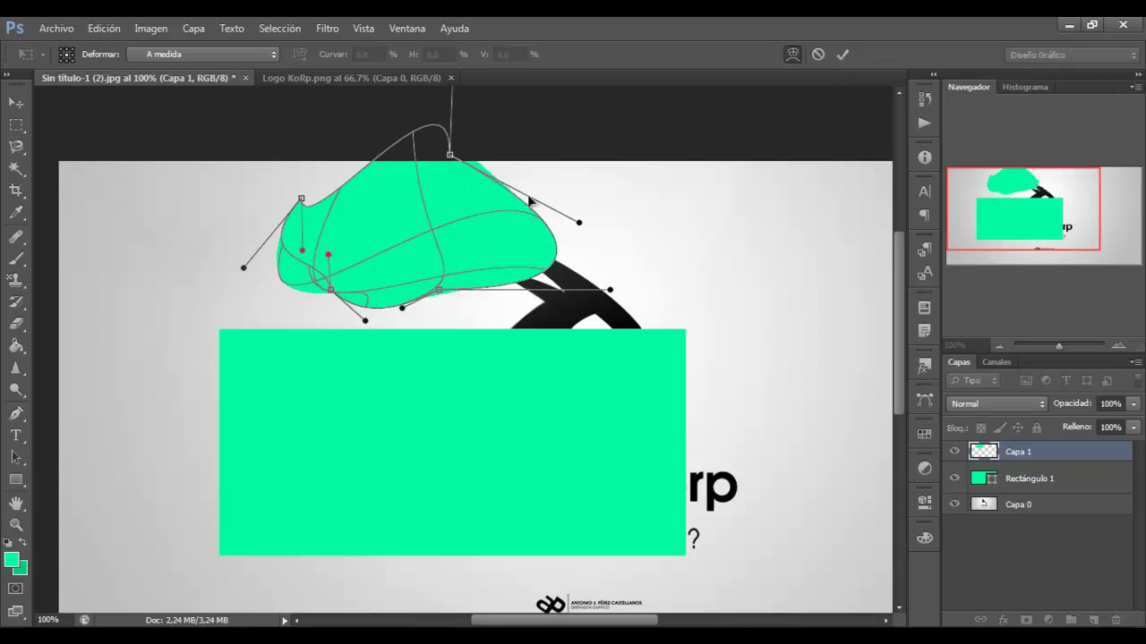
left_click(841, 57)
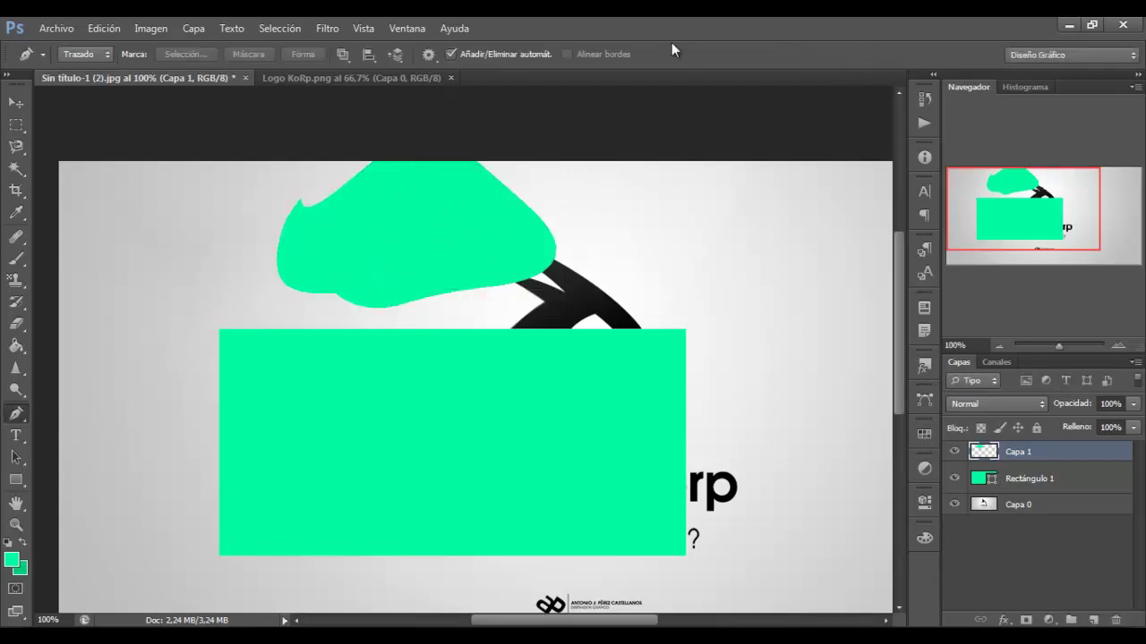
Step: Move the green blob right above the logo, then zoom in and back out to inspect it
key("ctrl+t")
key("shift+Right")
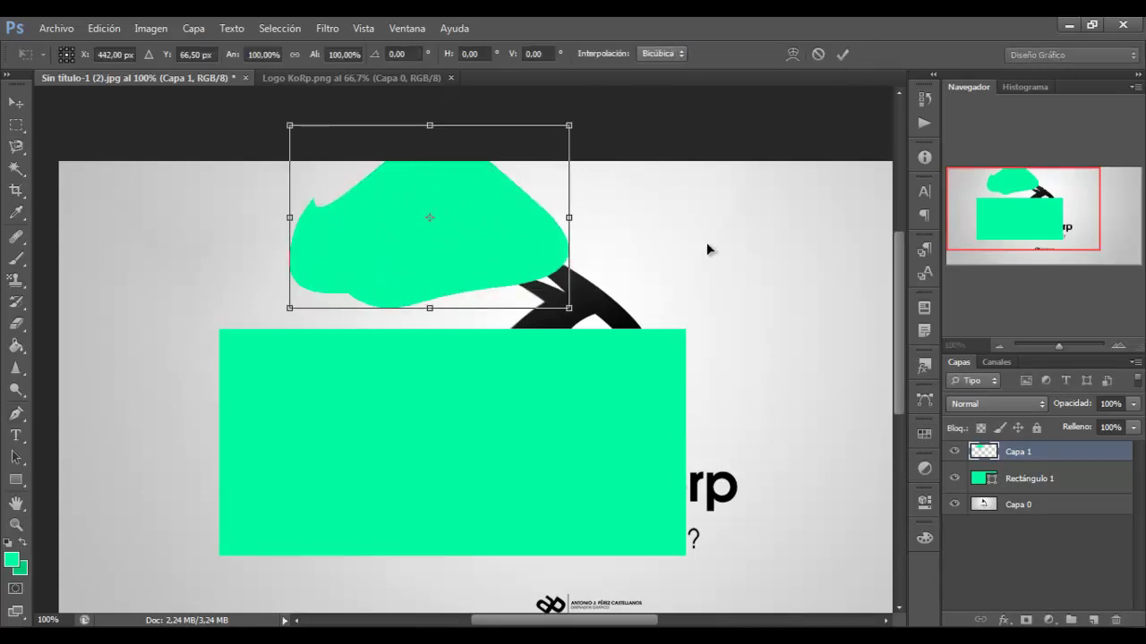
left_click_drag(543, 163, 624, 169)
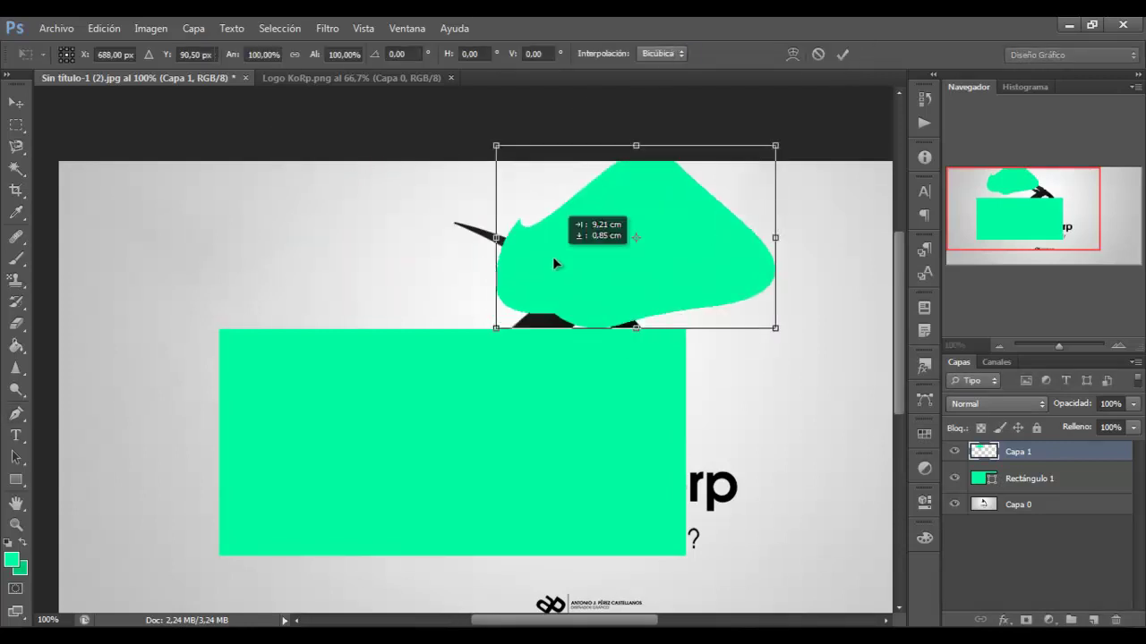
left_click(842, 56)
key("z")
left_click(613, 282)
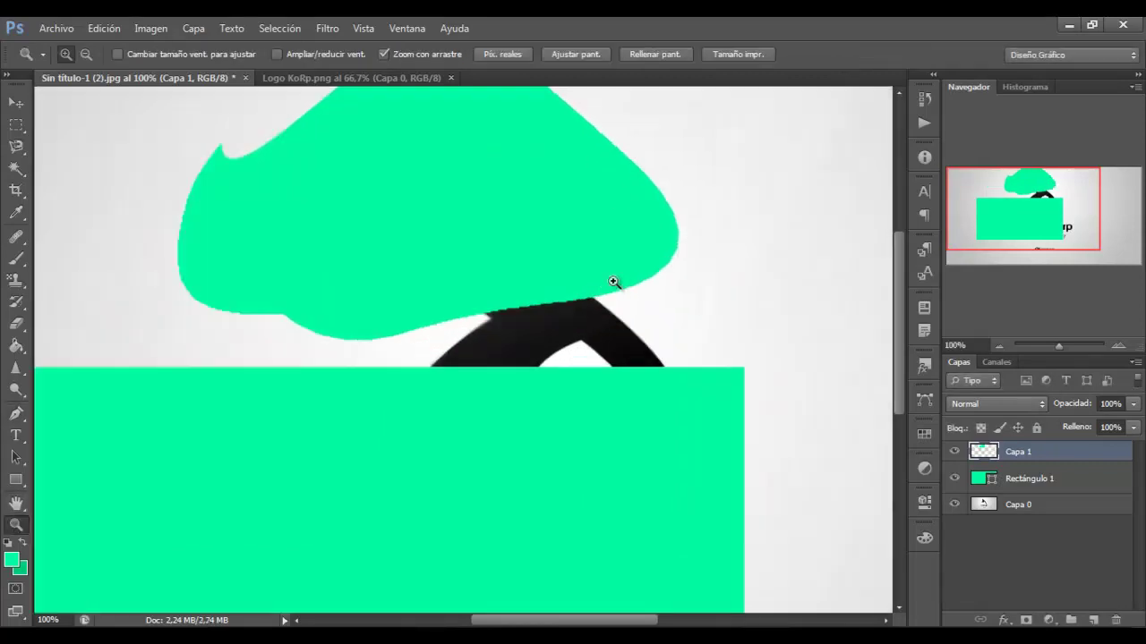
left_click(86, 54)
left_click(146, 243)
left_click(188, 271)
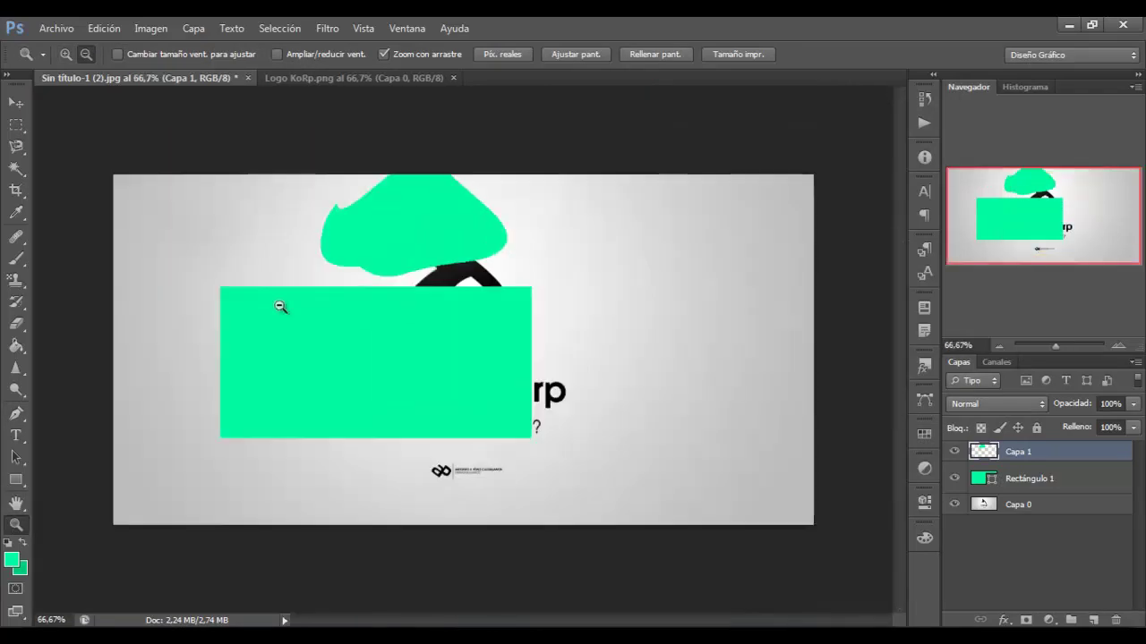
Step: Start transforming Rectángulo 1, cancel it, and reselect the Rectángulo 1 layer
left_click(1036, 475)
key("ctrl+t")
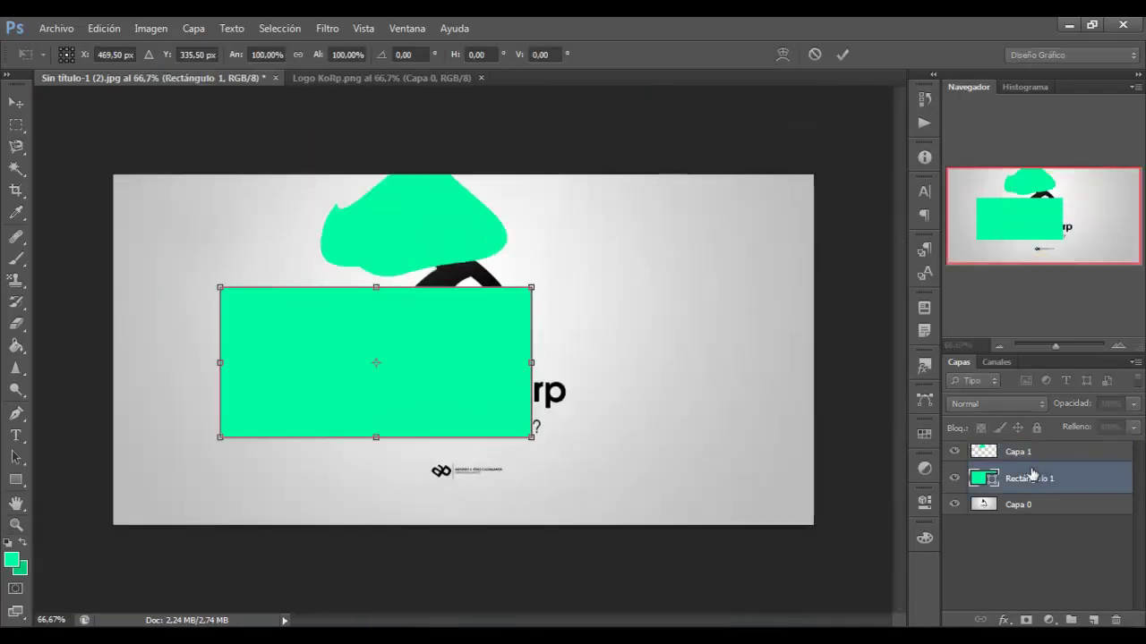
right_click(454, 343)
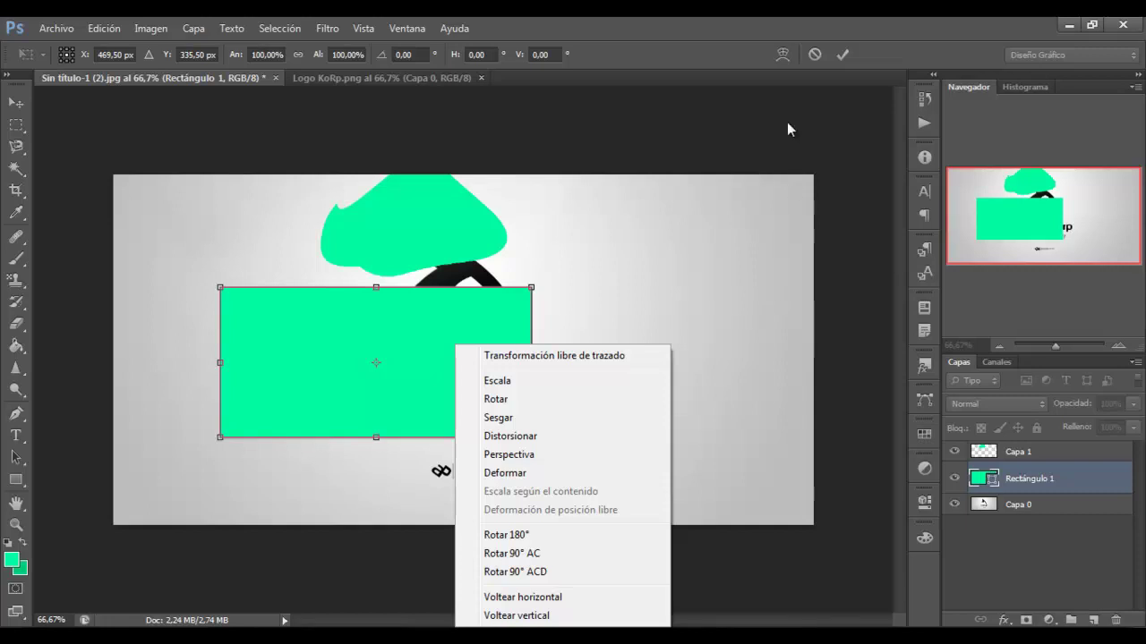
left_click(813, 52)
left_click(814, 54)
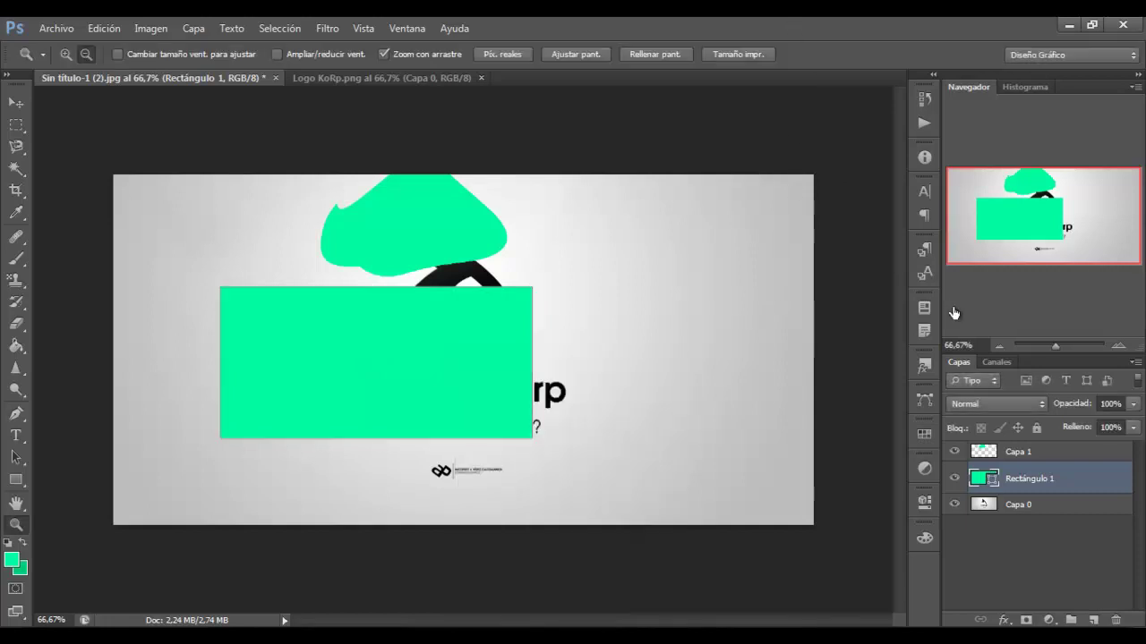
left_click(1056, 462)
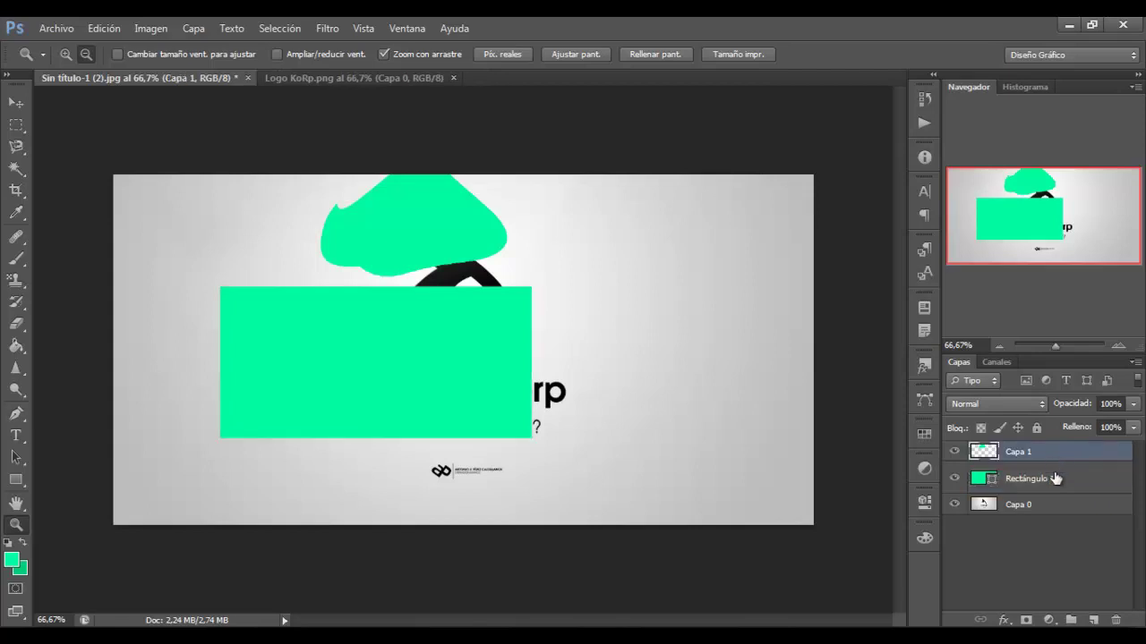
left_click(1062, 483)
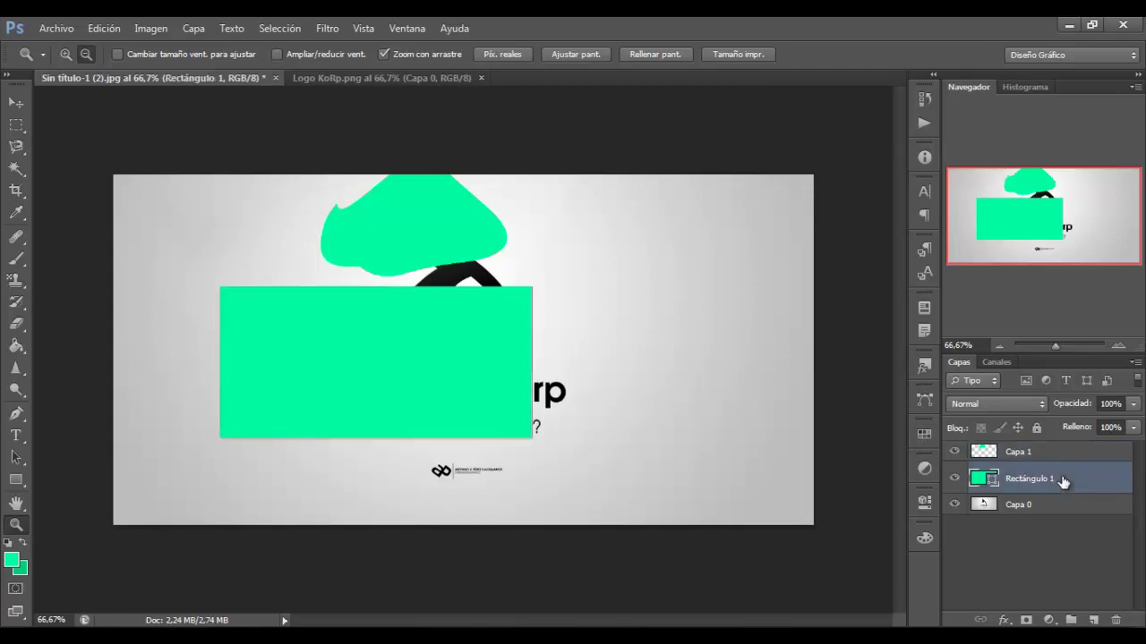
Step: Nudge the large rectangle slightly down and warp its top and left edges into curves
key("ctrl+t")
left_click_drag(453, 350, 459, 365)
right_click(459, 368)
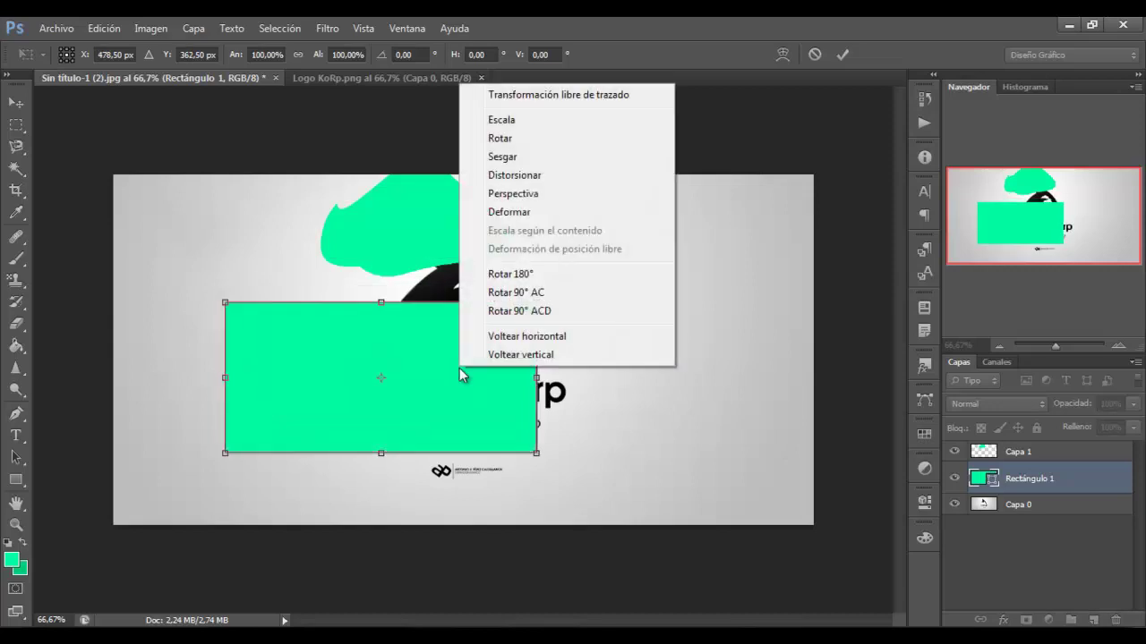
left_click(507, 211)
left_click_drag(461, 341, 482, 304)
mouse_move(274, 319)
left_mouse_down()
mouse_move(284, 365)
mouse_move(508, 454)
left_mouse_up()
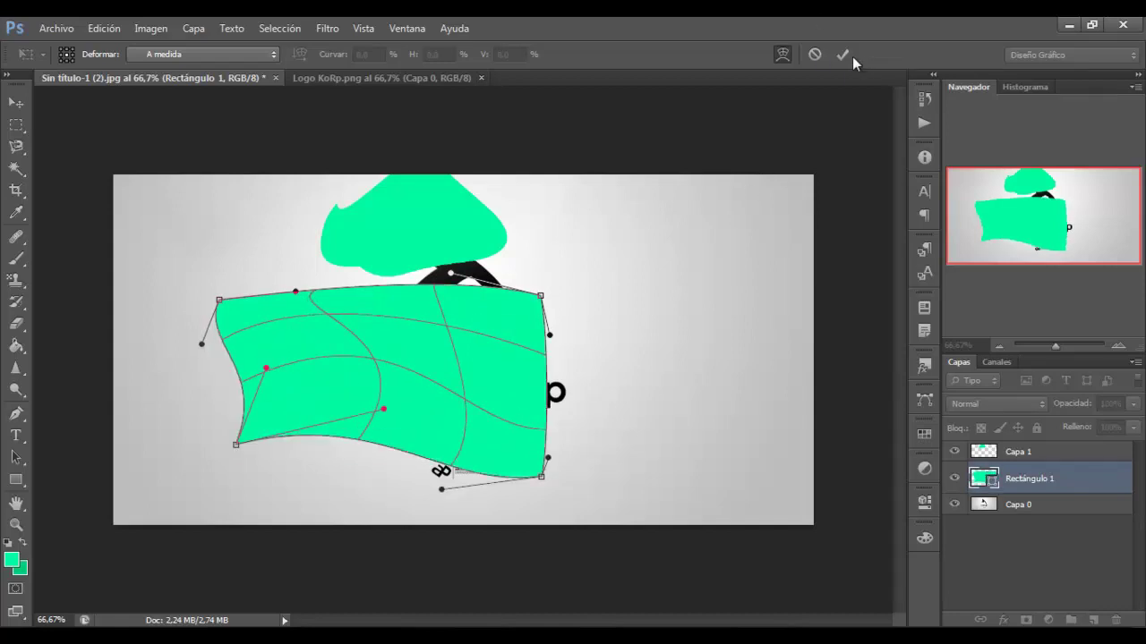
left_click(844, 54)
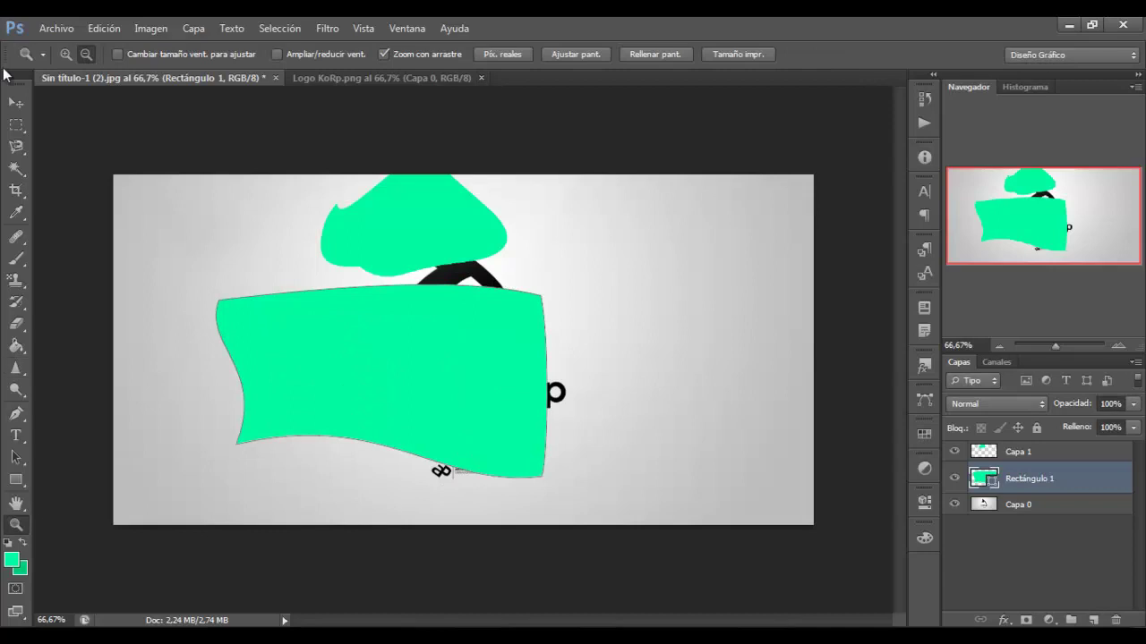
Step: Zoom into the rectangle's lower-left curve and rasterize Rectángulo 1 via the Brush tool prompt
left_click(302, 468)
left_click(305, 489)
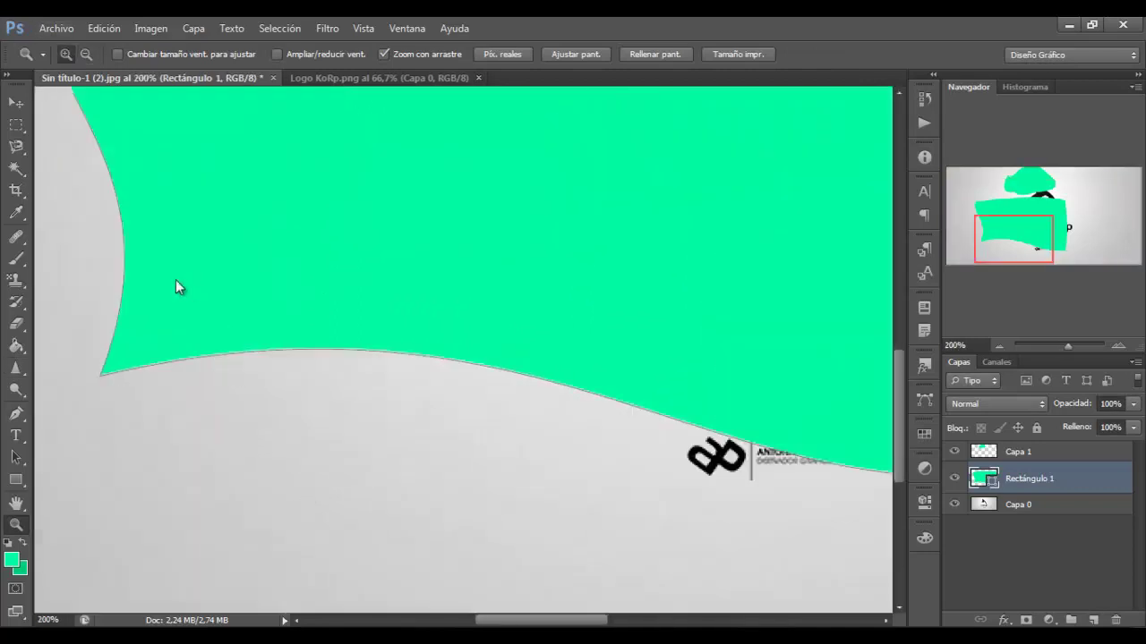
left_click(16, 259)
left_click(245, 236)
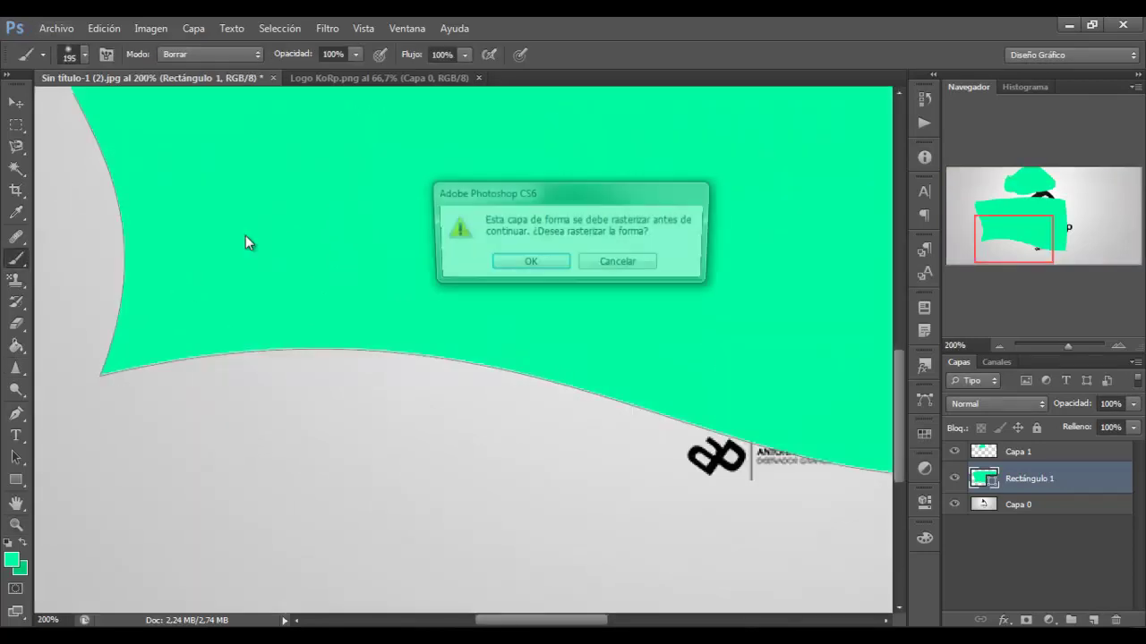
left_click(528, 263)
Step: Scroll around the canvas, pick the Rectangular Marquee, and make Capa 1 the active layer
left_click_drag(586, 624, 668, 624)
left_click_drag(897, 362, 892, 293)
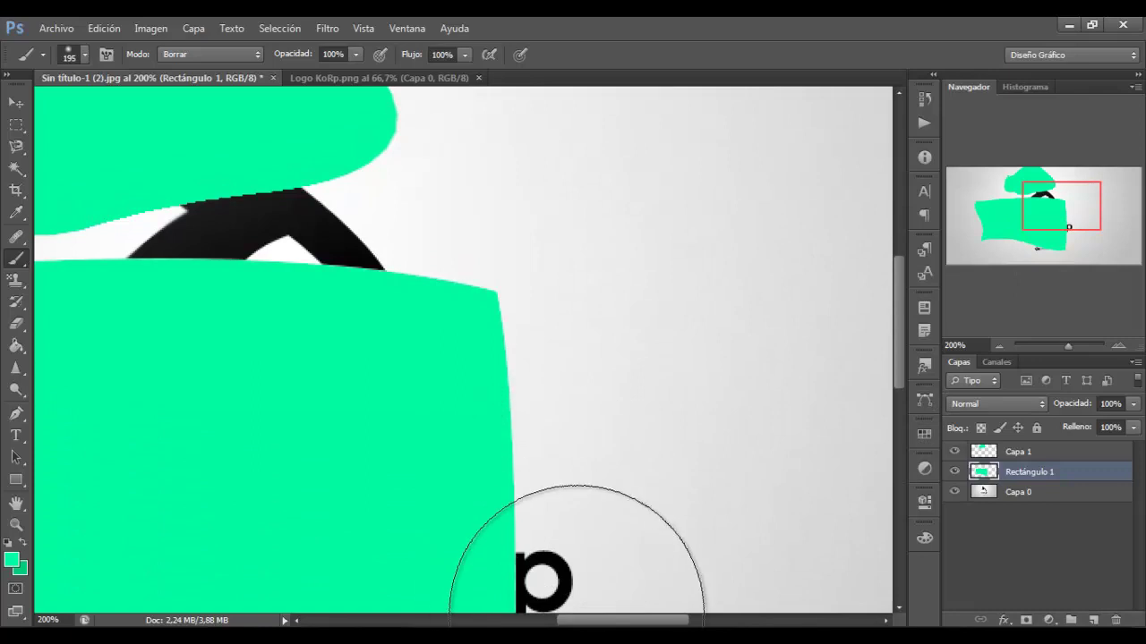
left_click_drag(626, 624, 584, 623)
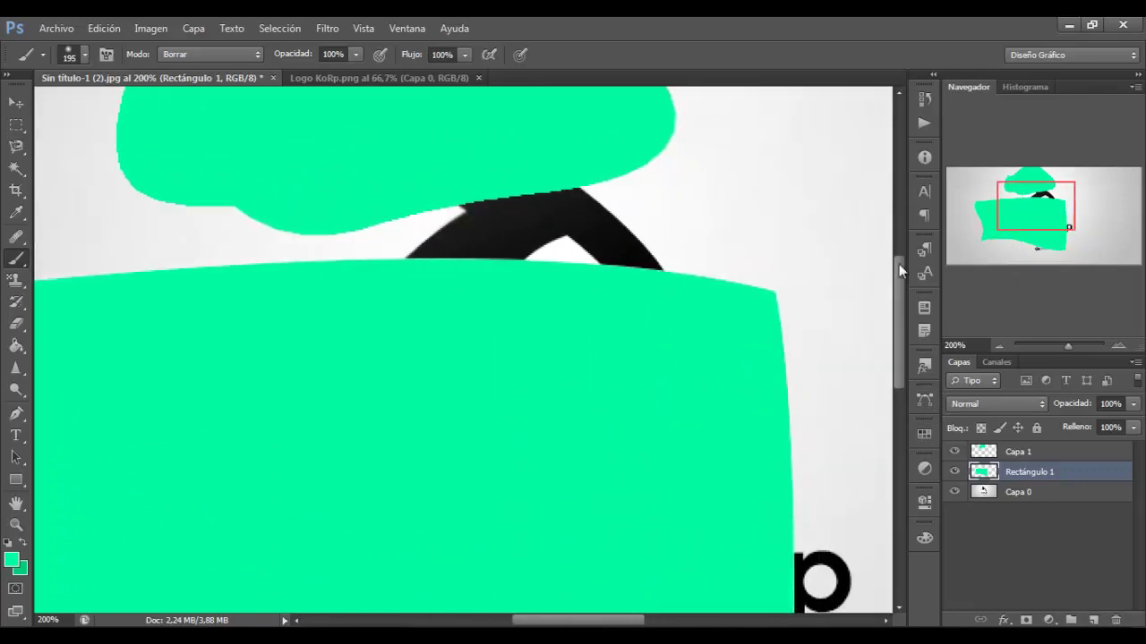
left_click_drag(899, 277, 891, 252)
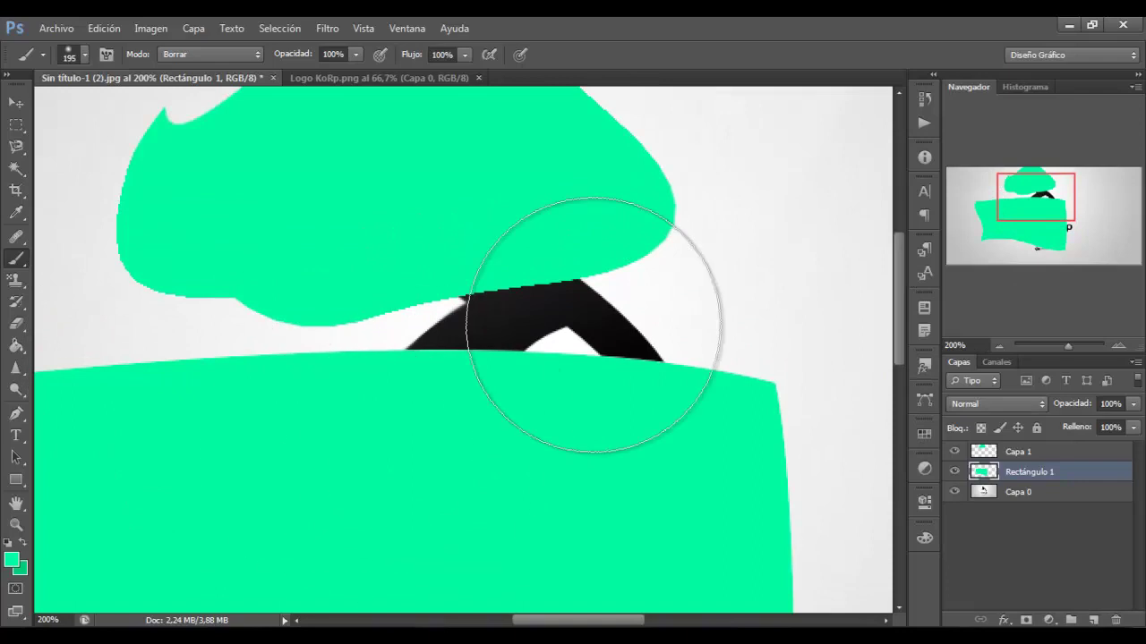
left_click(8, 126)
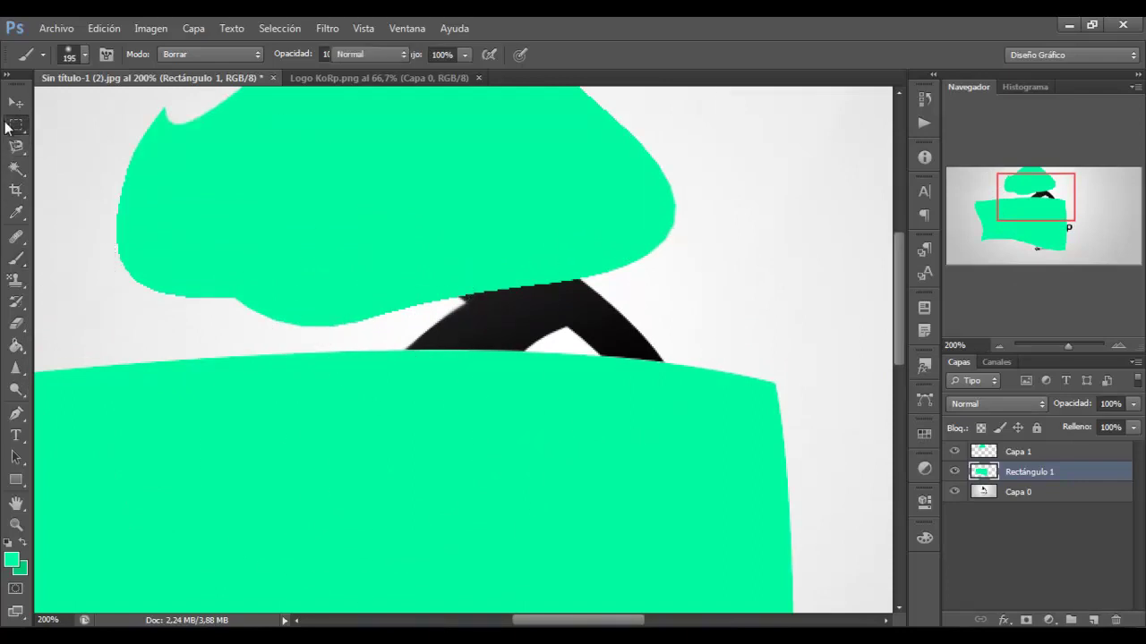
key("alt+bracketright")
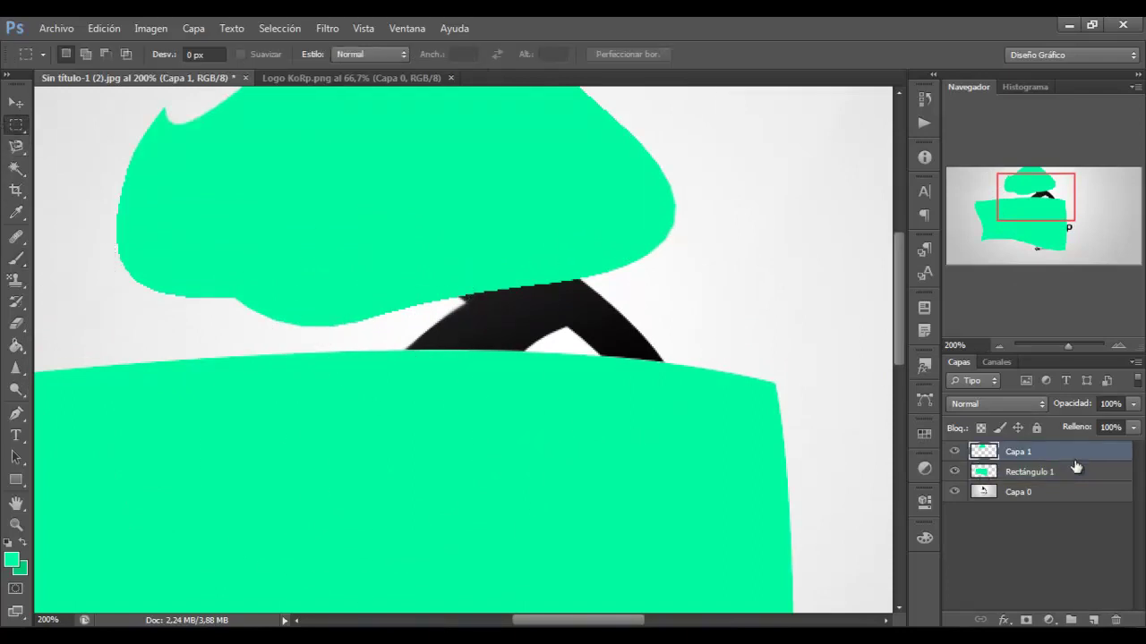
Step: Delete the green layers, then draw a rounded rectangle and undo it
key("Delete")
key("Delete")
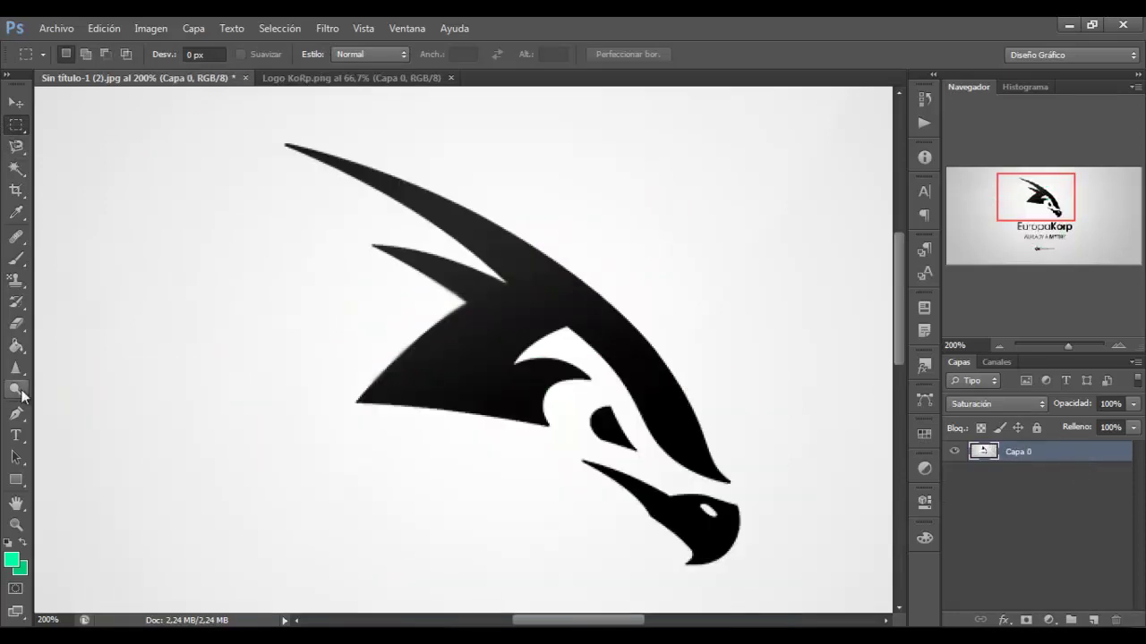
left_click(20, 481)
right_click(22, 481)
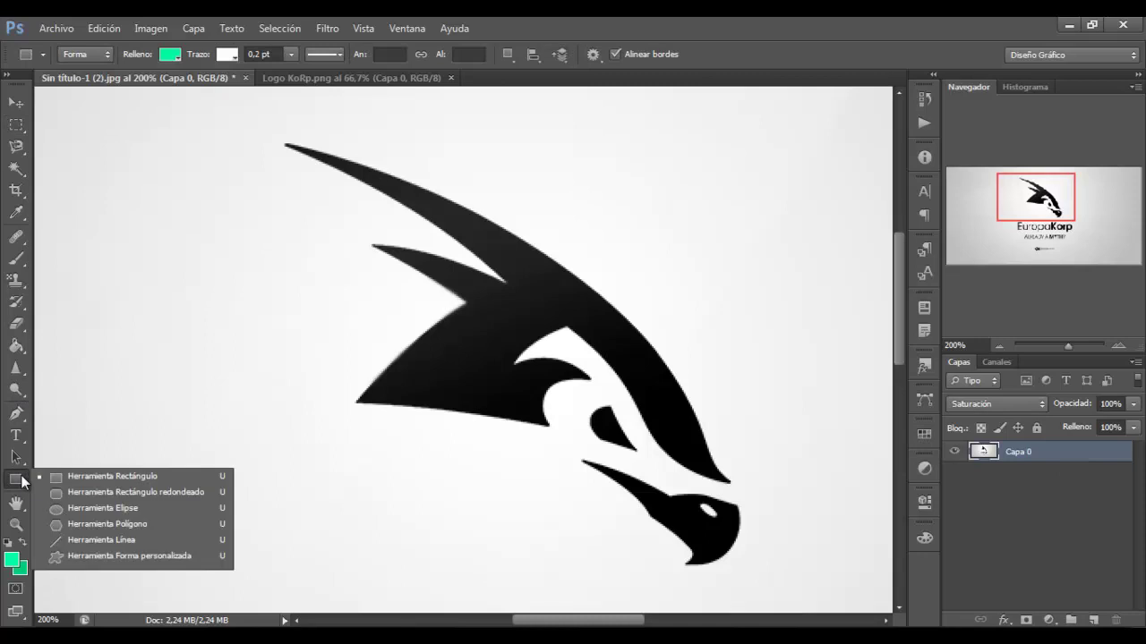
left_click(64, 493)
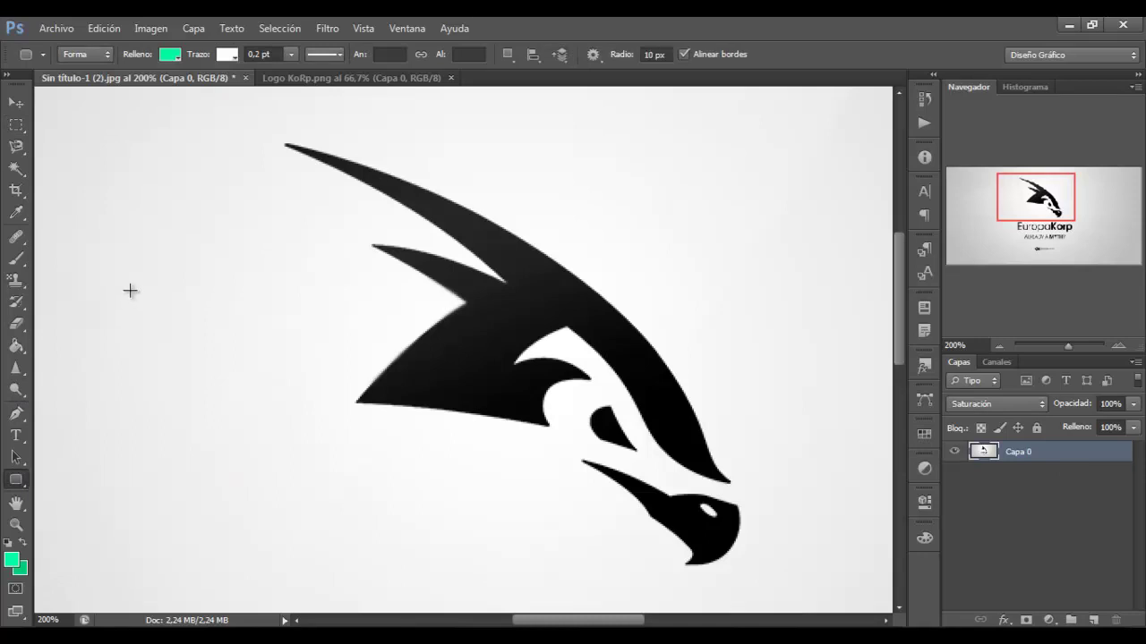
left_click_drag(131, 290, 428, 425)
key("ctrl+z")
Step: Choose the Custom Shape tool with the hatched square, cancel its size dialog, and zoom to 100%
right_click(24, 479)
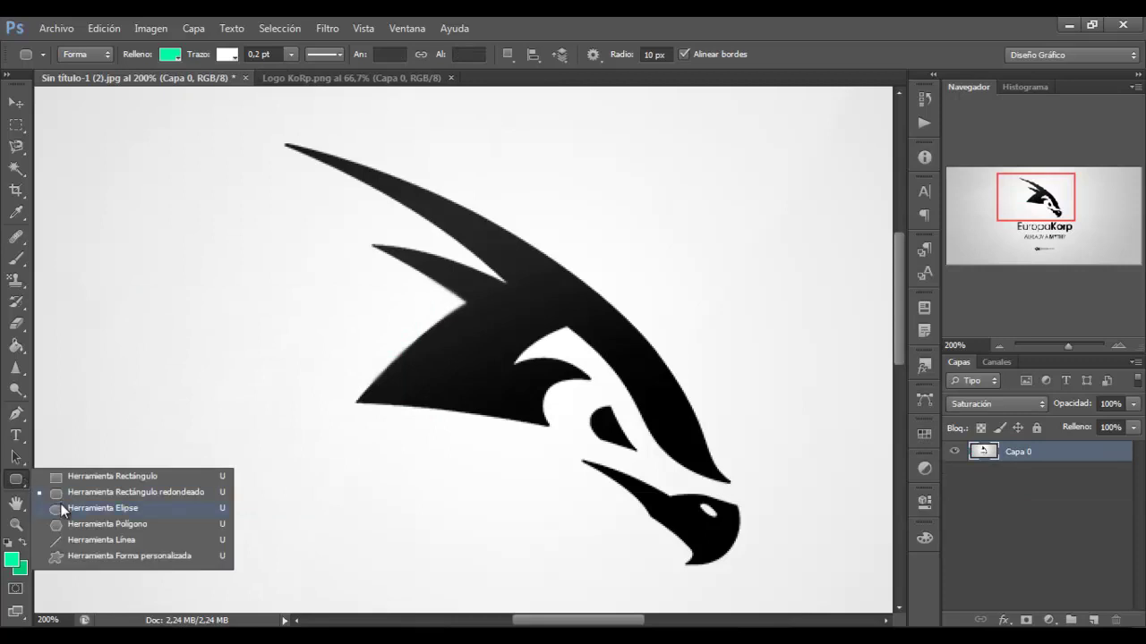
left_click(74, 552)
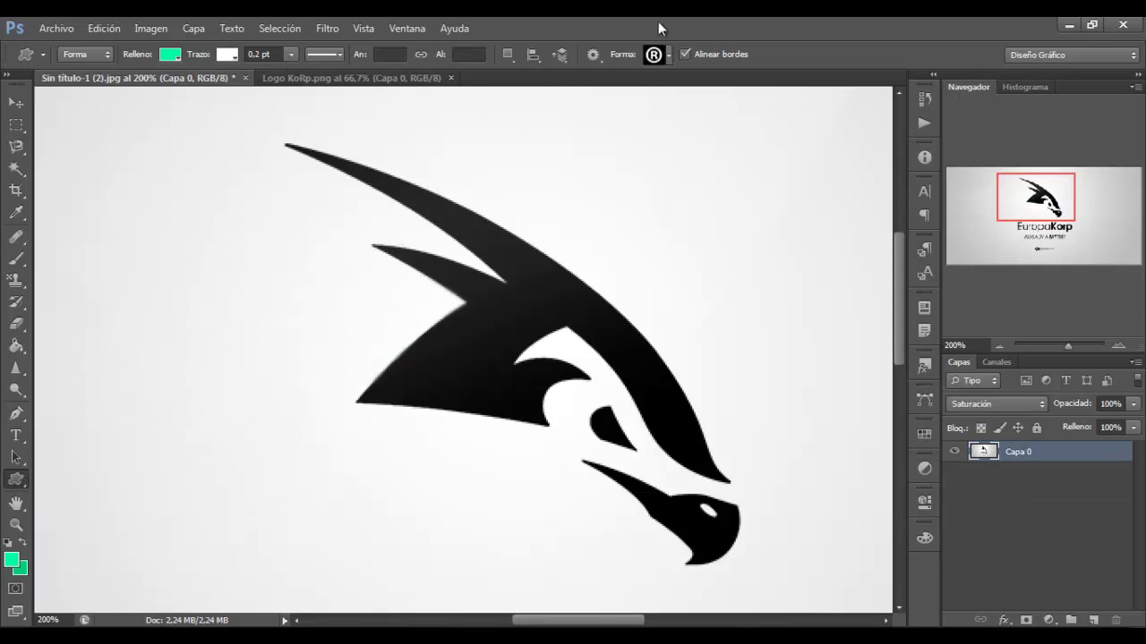
left_click(670, 51)
left_click(682, 171)
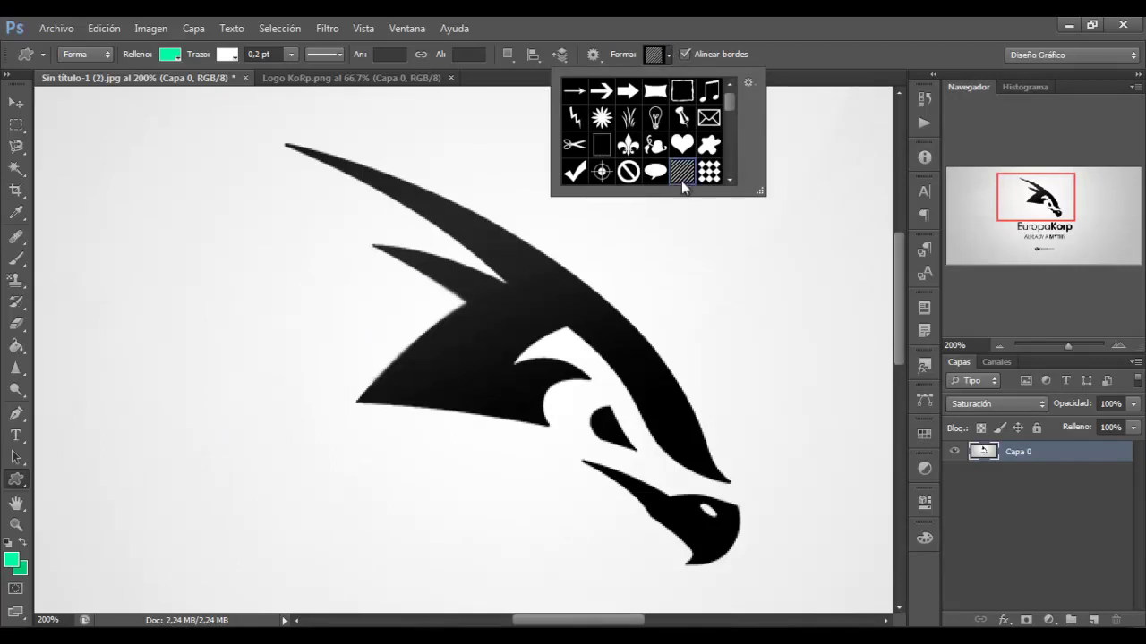
left_click(197, 180)
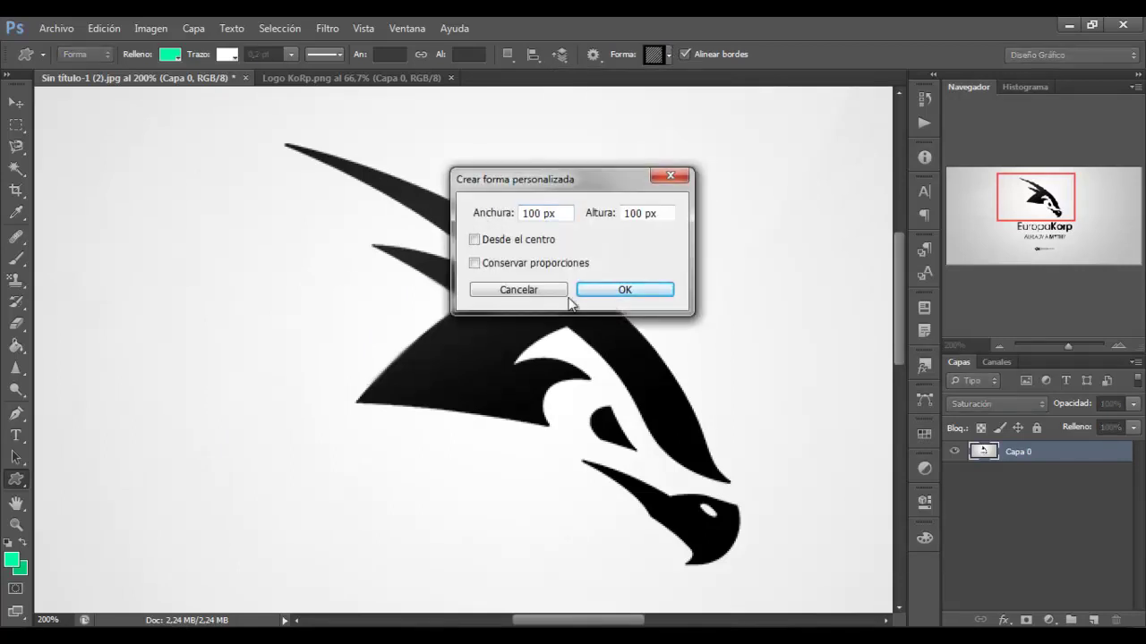
left_click(667, 180)
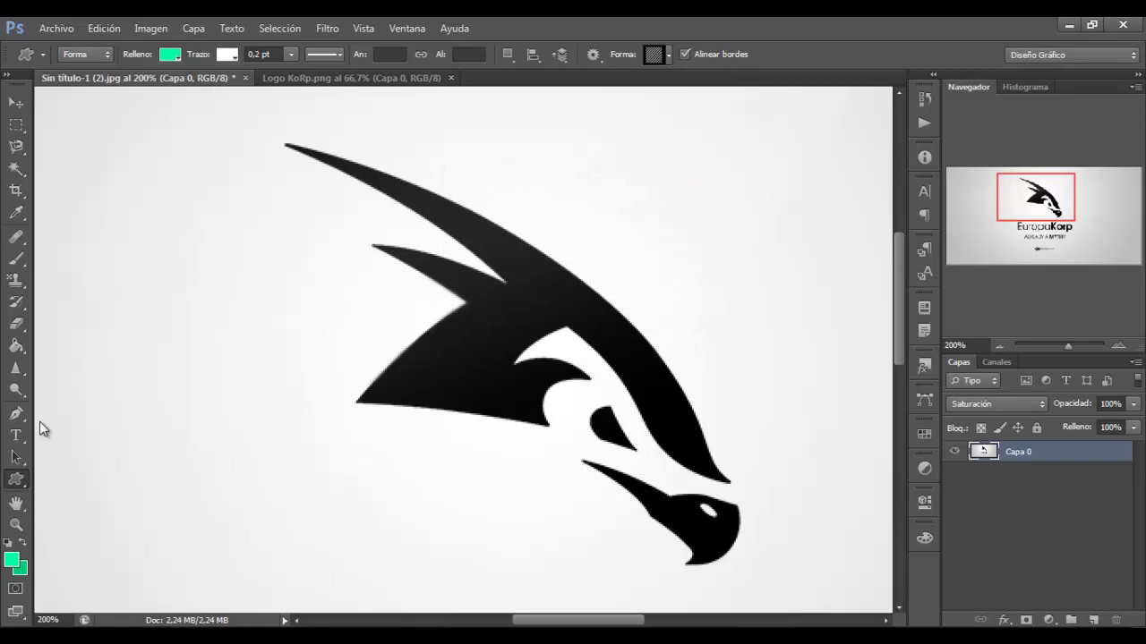
double_click(16, 526)
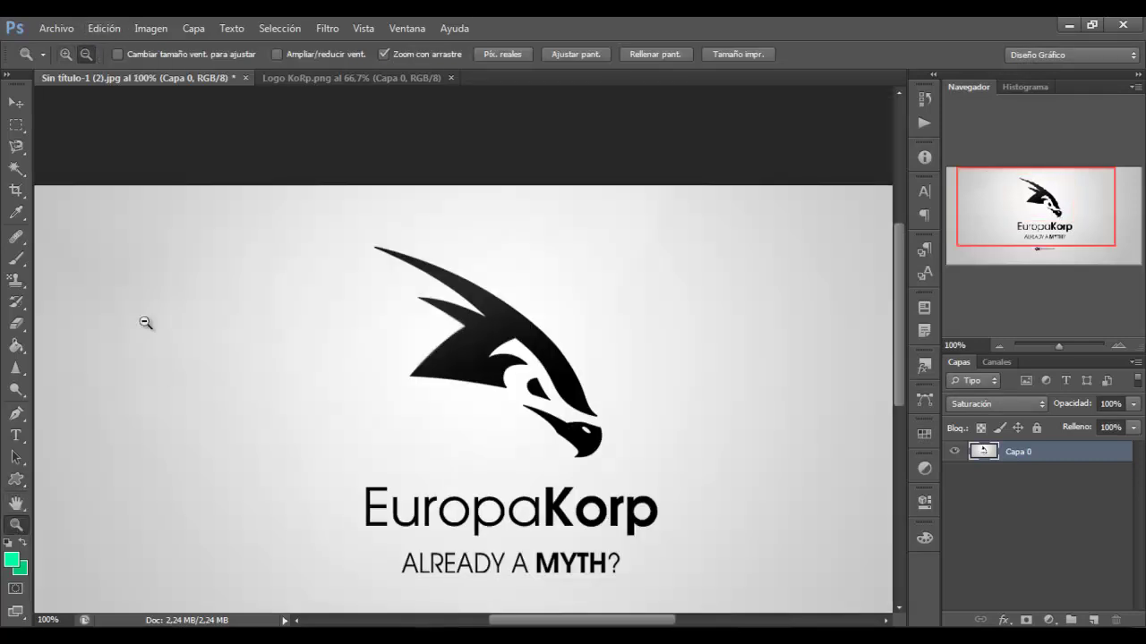
left_click(156, 376)
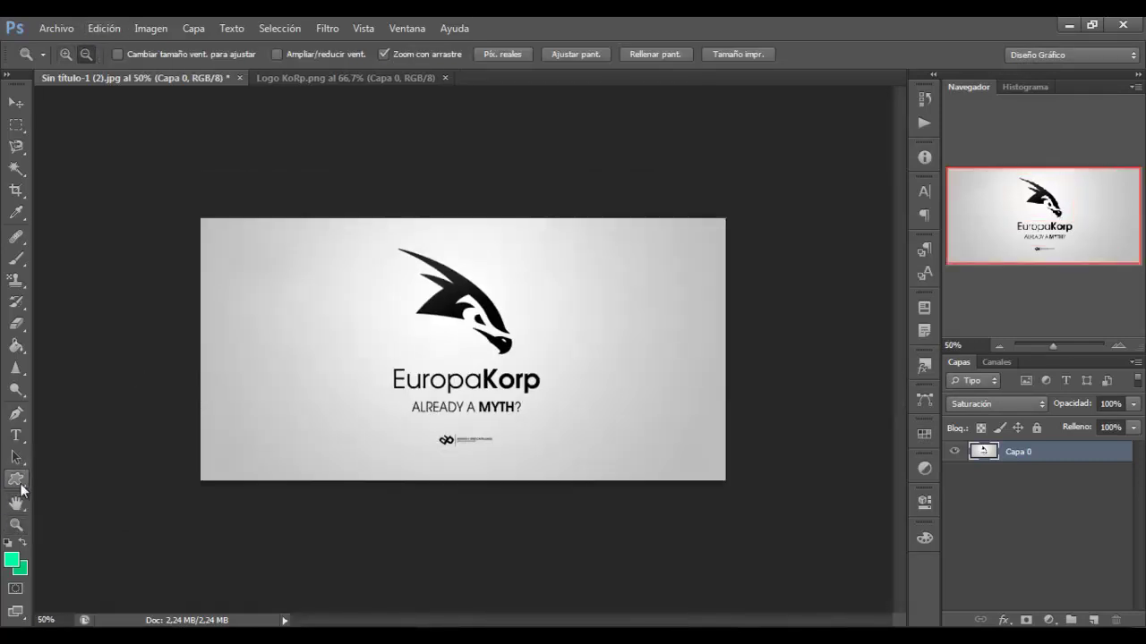
left_click(16, 479)
left_click_drag(302, 283, 423, 401)
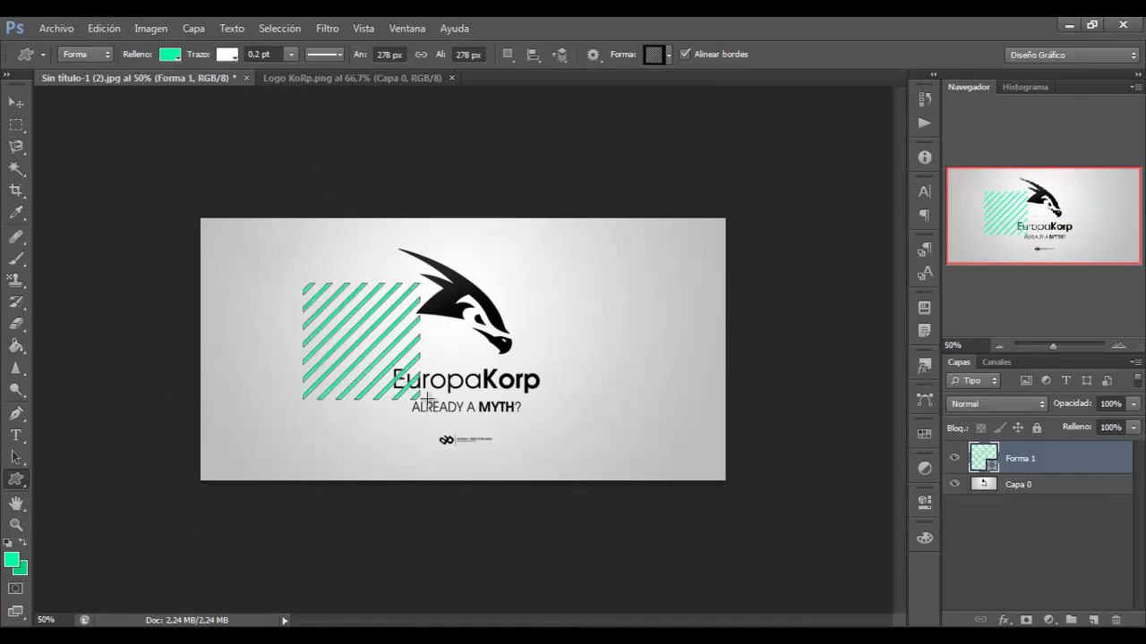
left_click(669, 56)
left_click(708, 144)
left_click_drag(547, 290, 694, 415)
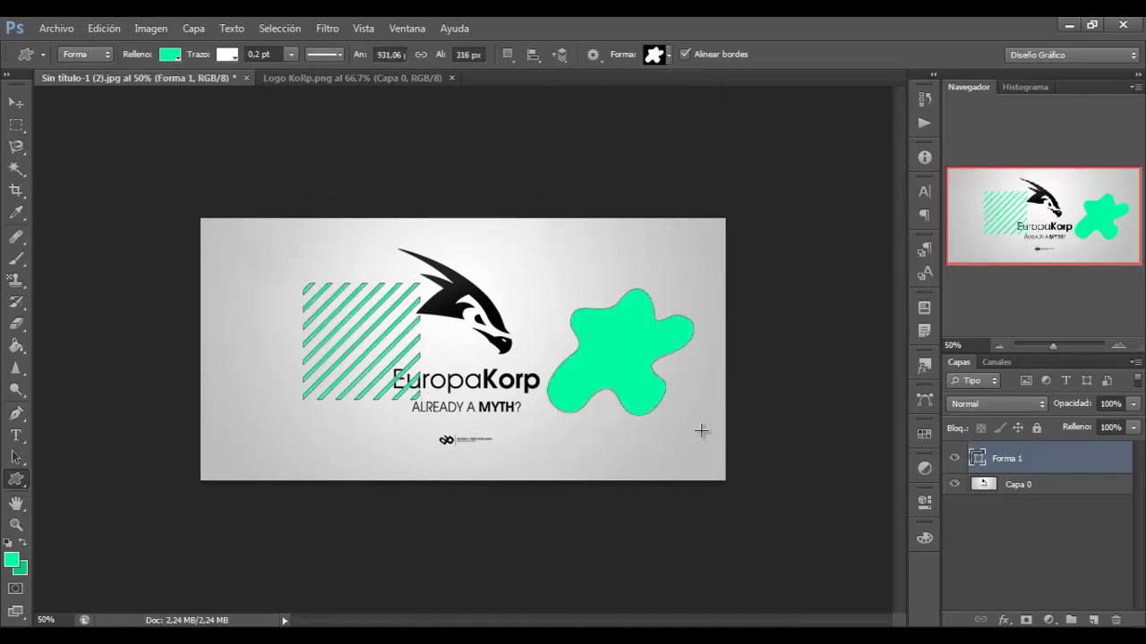
key("Delete")
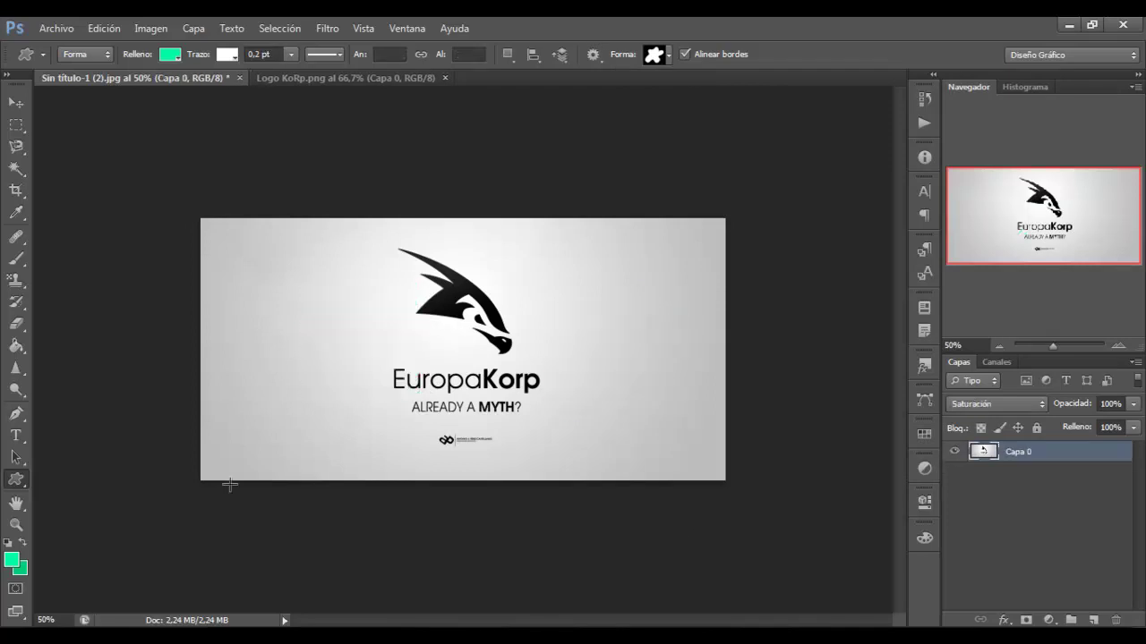
left_click(16, 524)
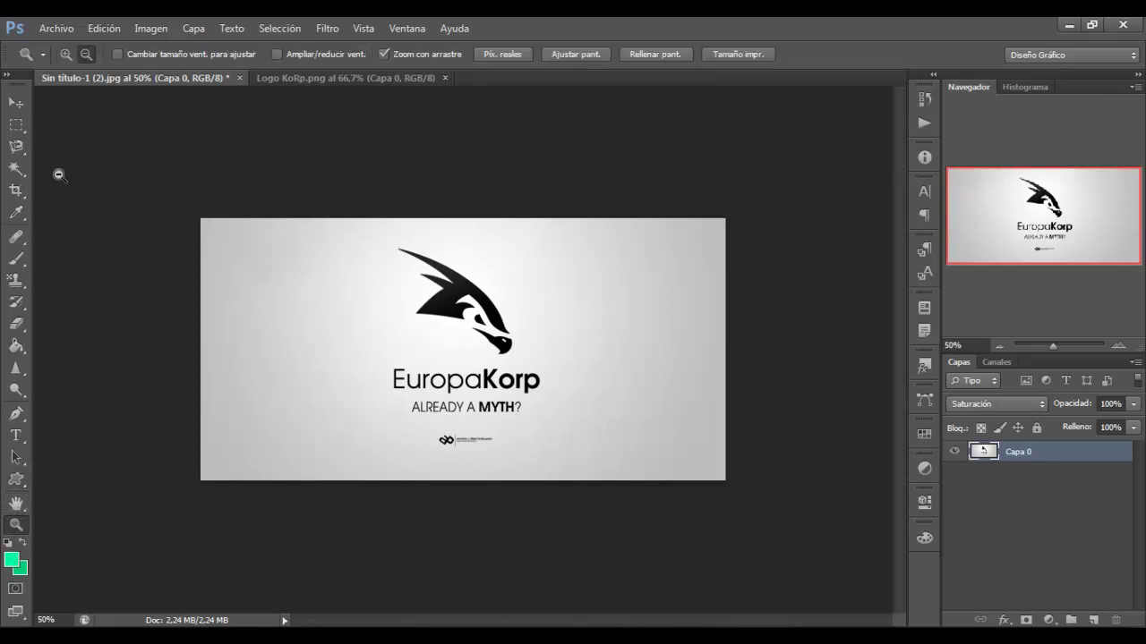
double_click(19, 528)
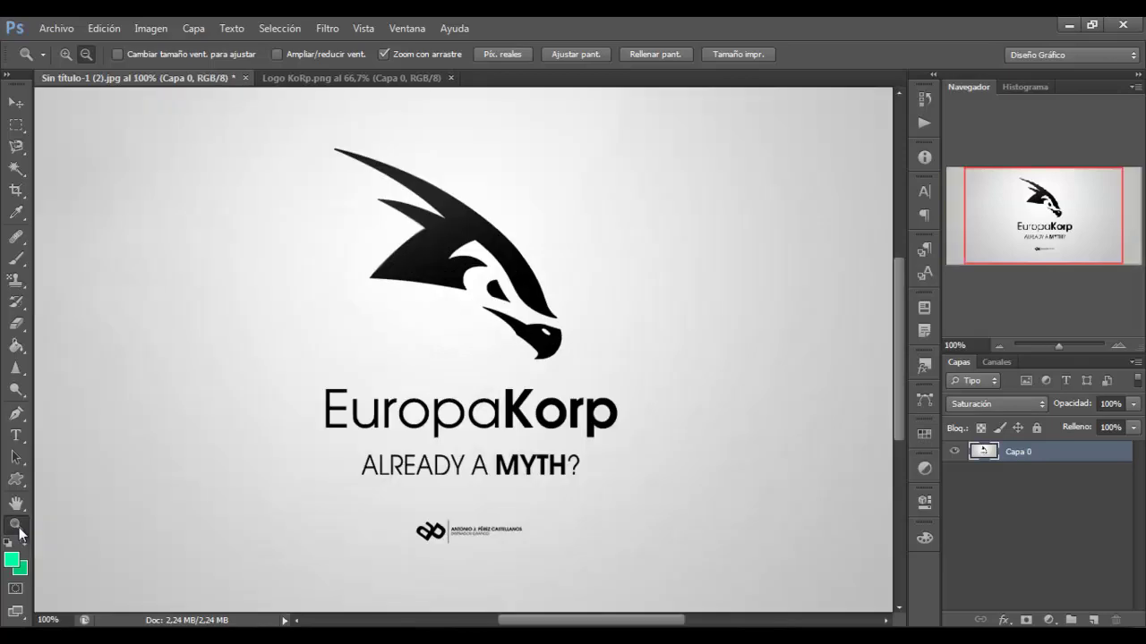
left_click(164, 251)
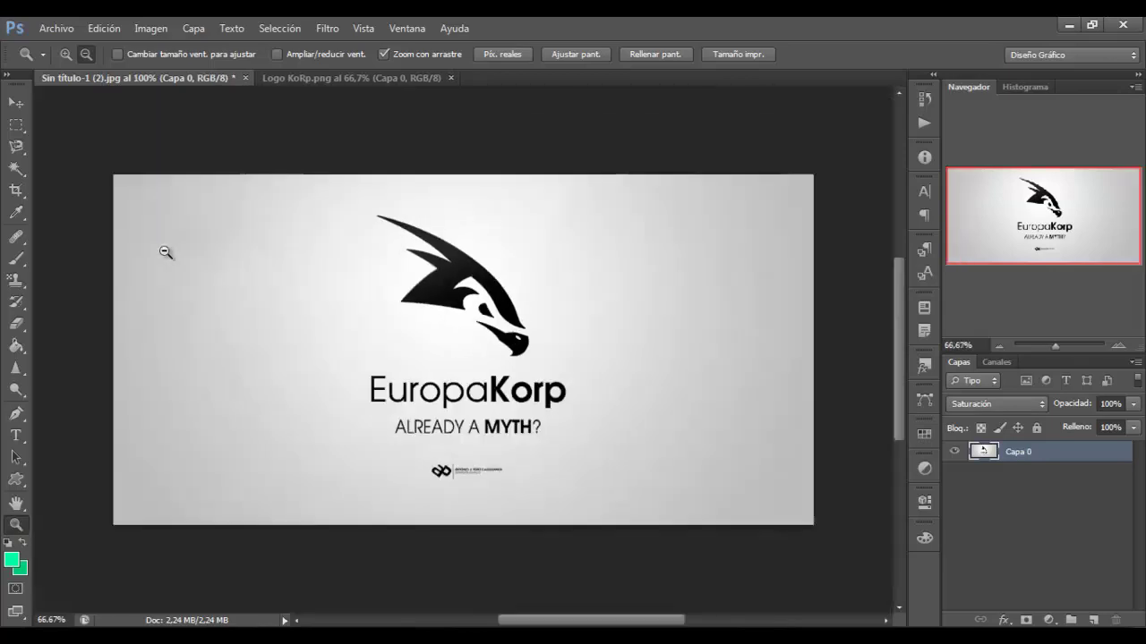
left_click(165, 250)
left_click(62, 56)
left_click(320, 251)
left_click(320, 252)
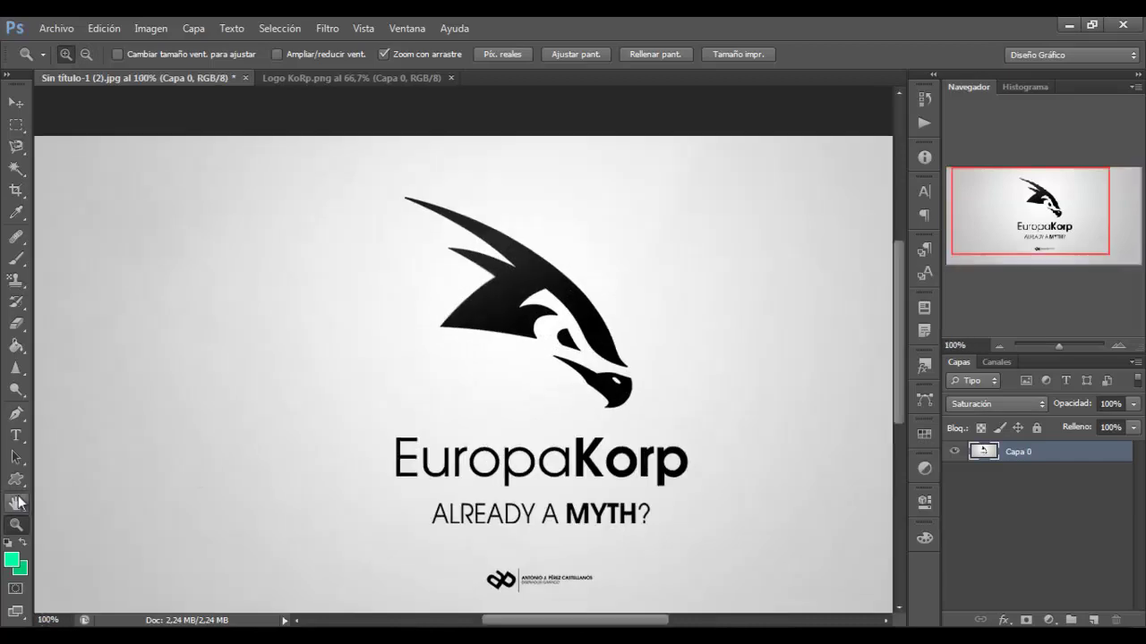
Step: Zoom out to 50% and marquee-select a rectangle just inside the image's edges
left_click(86, 54)
left_click(155, 261)
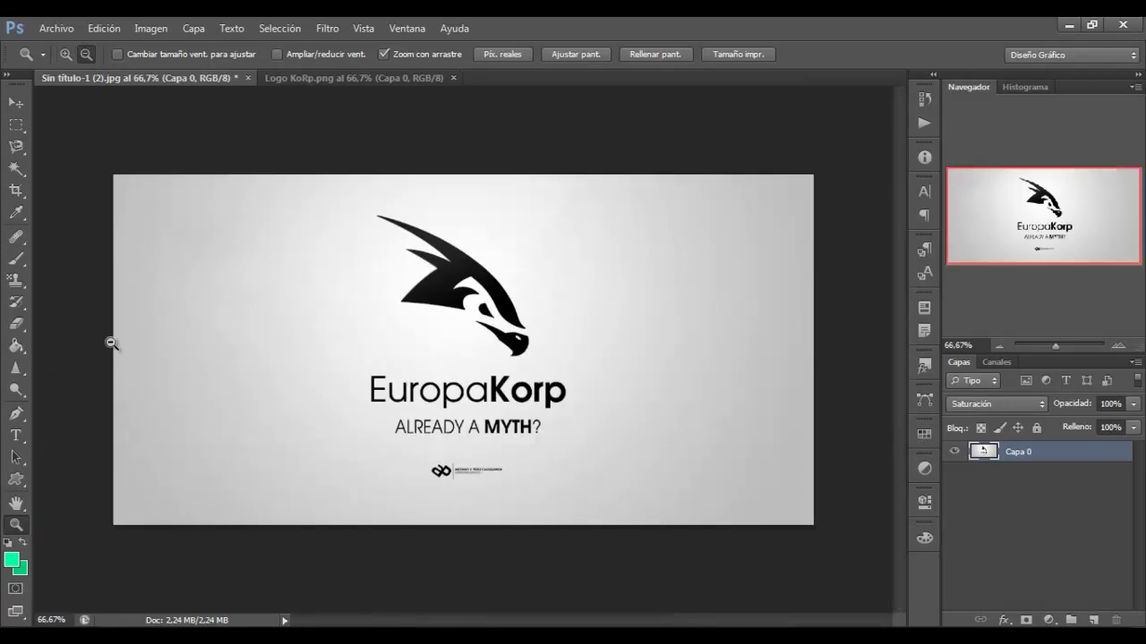
left_click(255, 347)
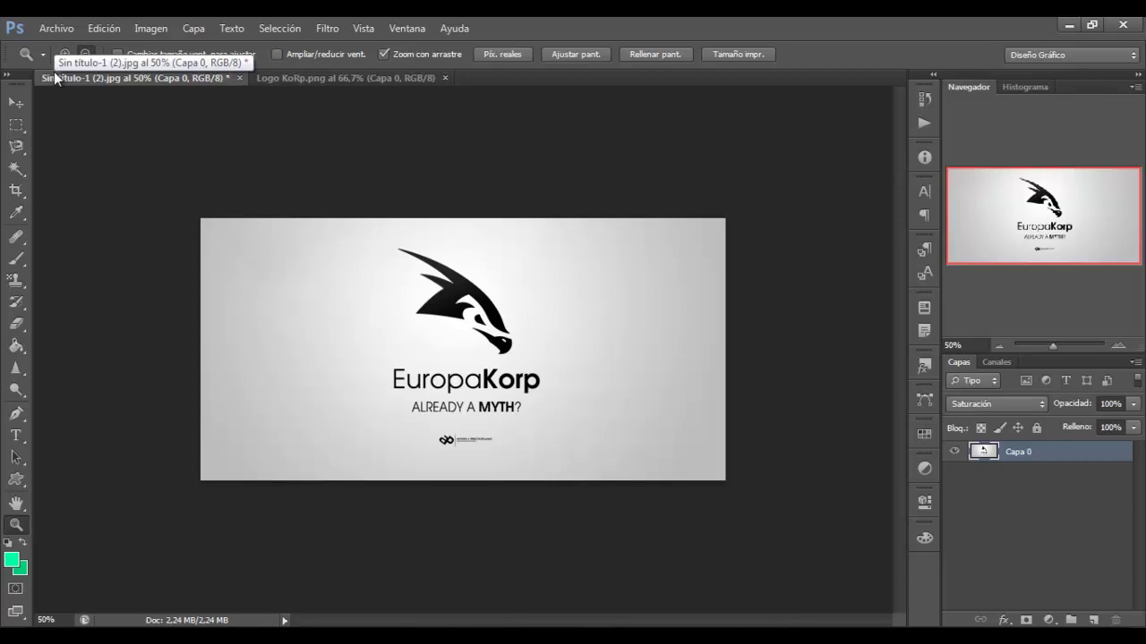
left_click(16, 124)
left_click_drag(223, 235, 701, 466)
Step: Copy the selection to a new layer Capa 1, hide Capa 0, and select Capa 1's contents
key("ctrl+j")
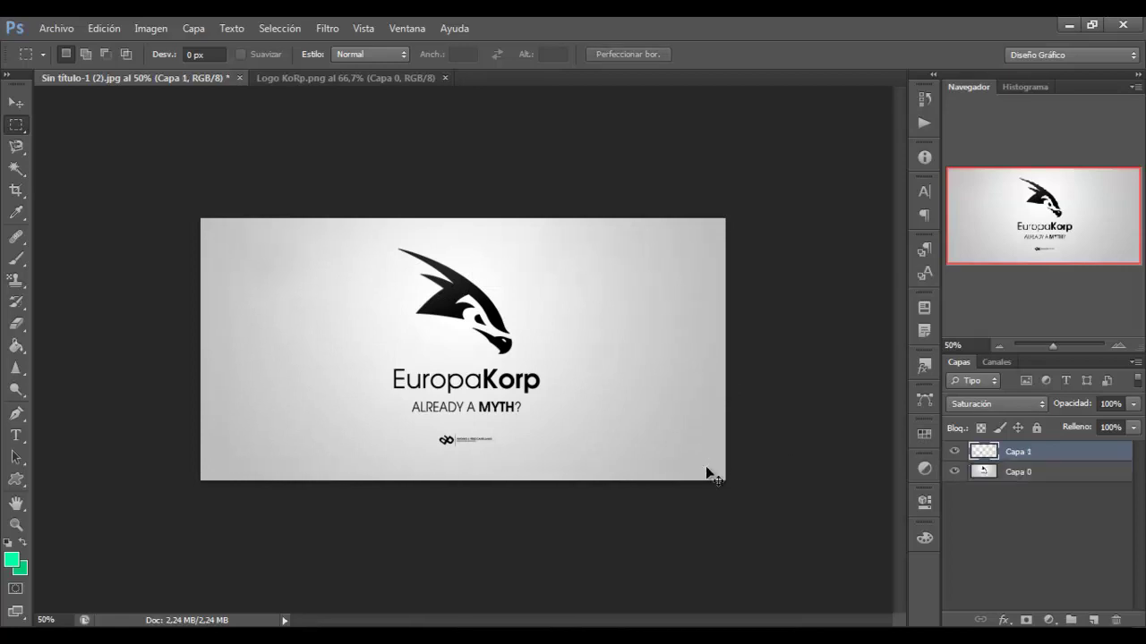
left_click(953, 472)
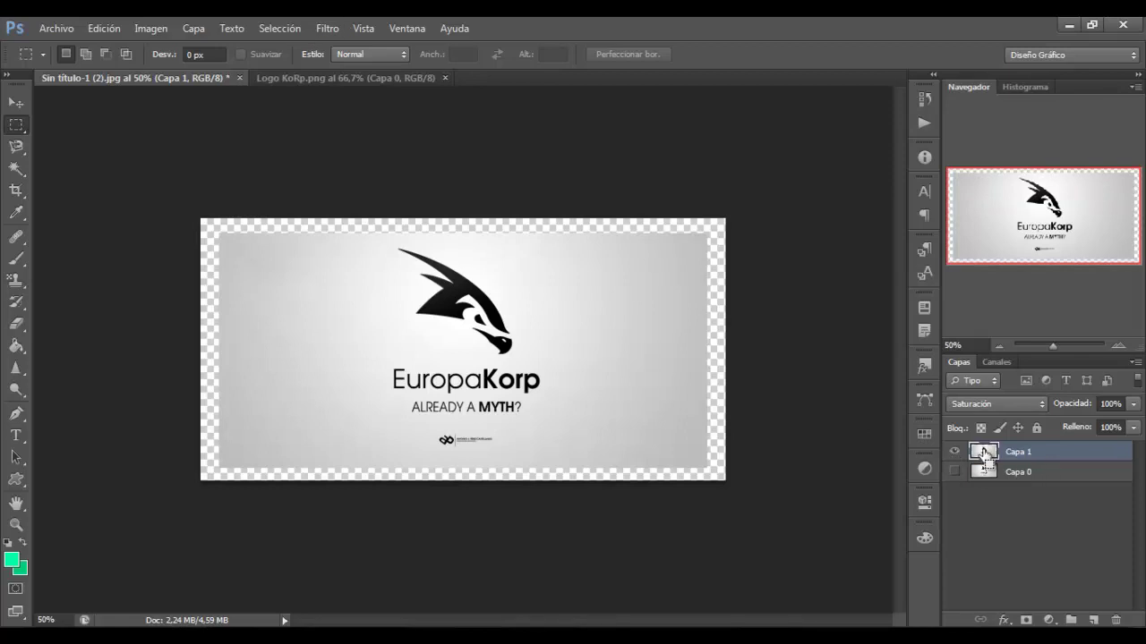
left_click(984, 455, "ctrl")
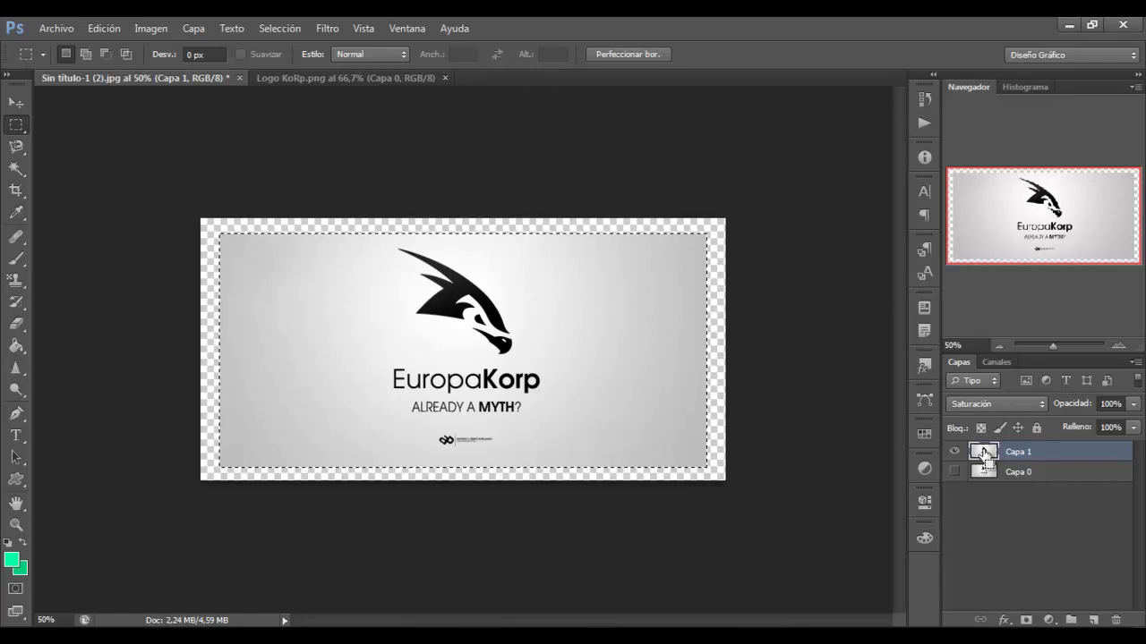
Step: Smooth the selection's corners with a 10-pixel radius, after cancelling a Border dialog
left_click(297, 25)
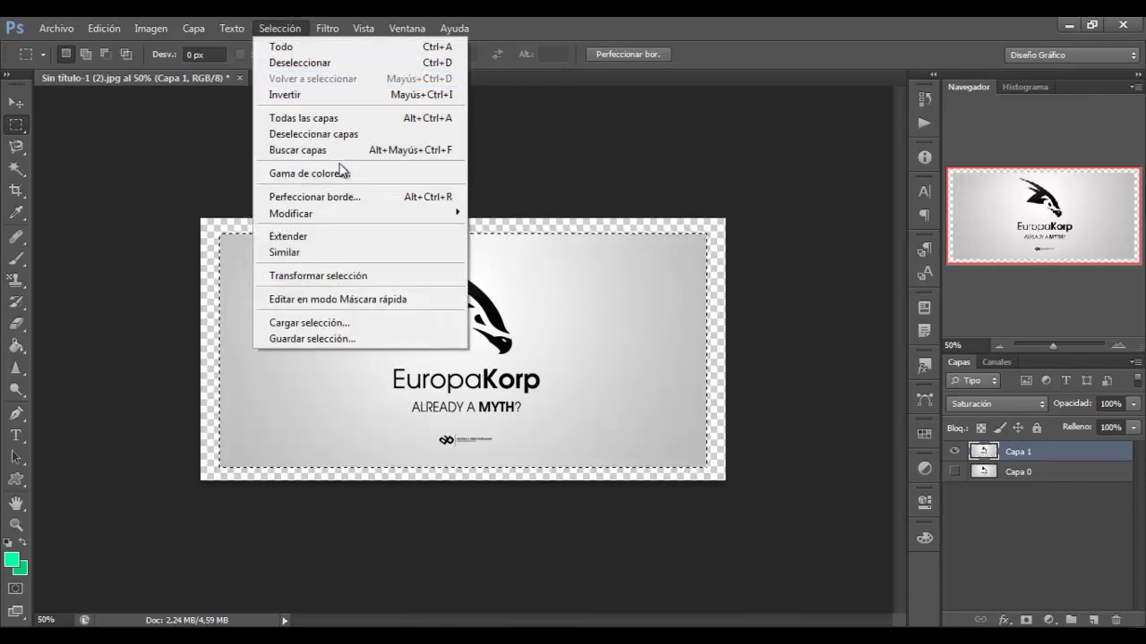
mouse_move(358, 213)
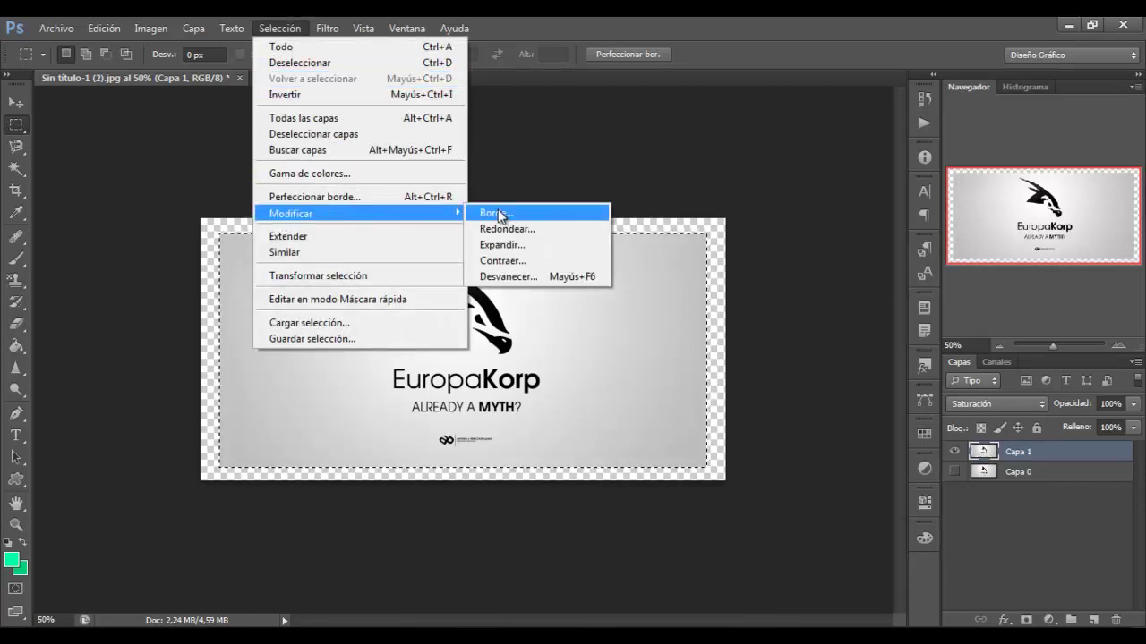
left_click(500, 216)
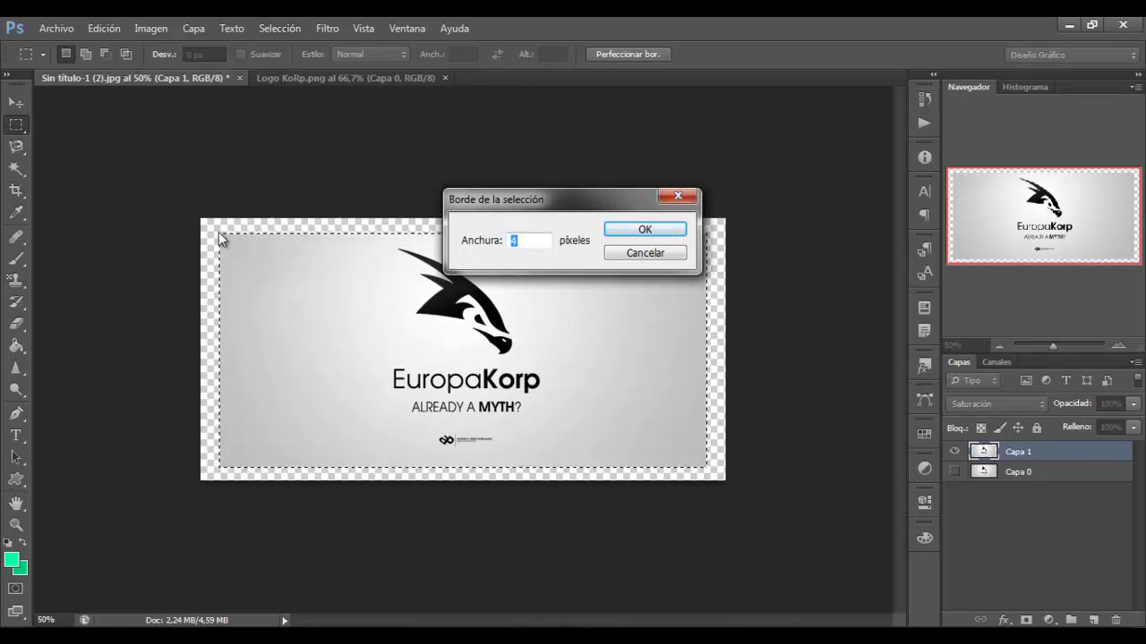
left_click(689, 197)
left_click(303, 25)
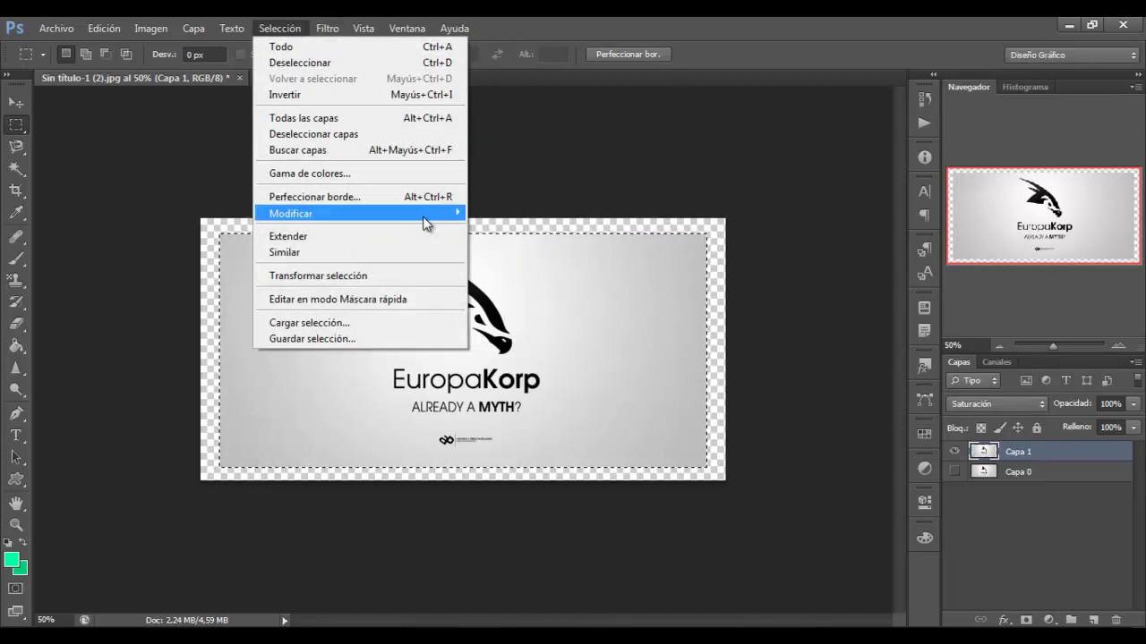
mouse_move(358, 213)
left_click(494, 229)
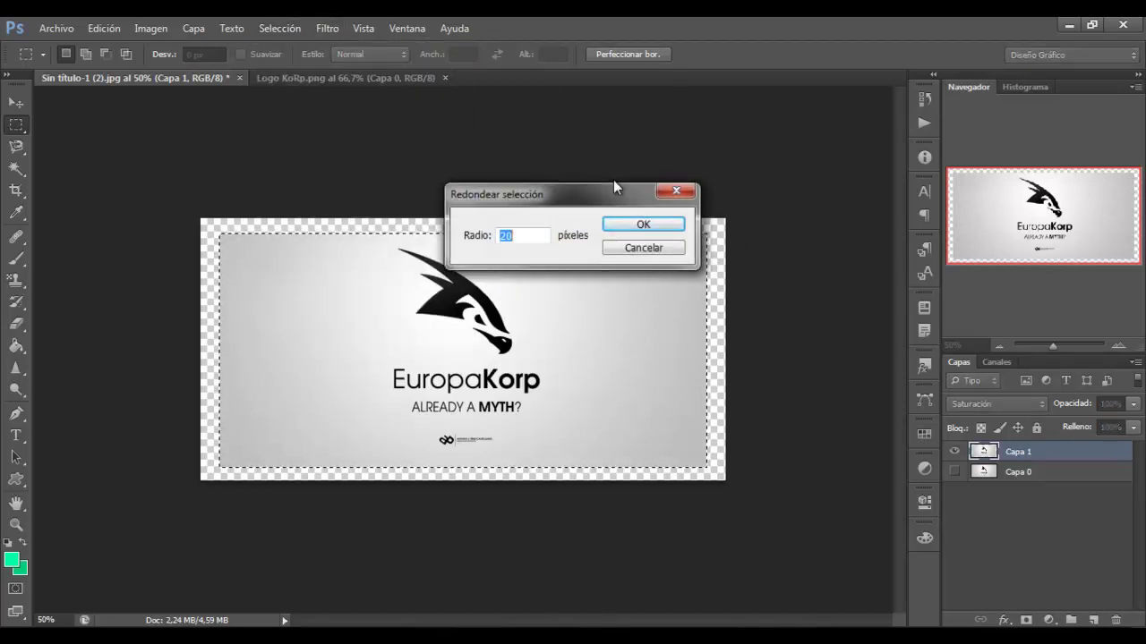
type("10")
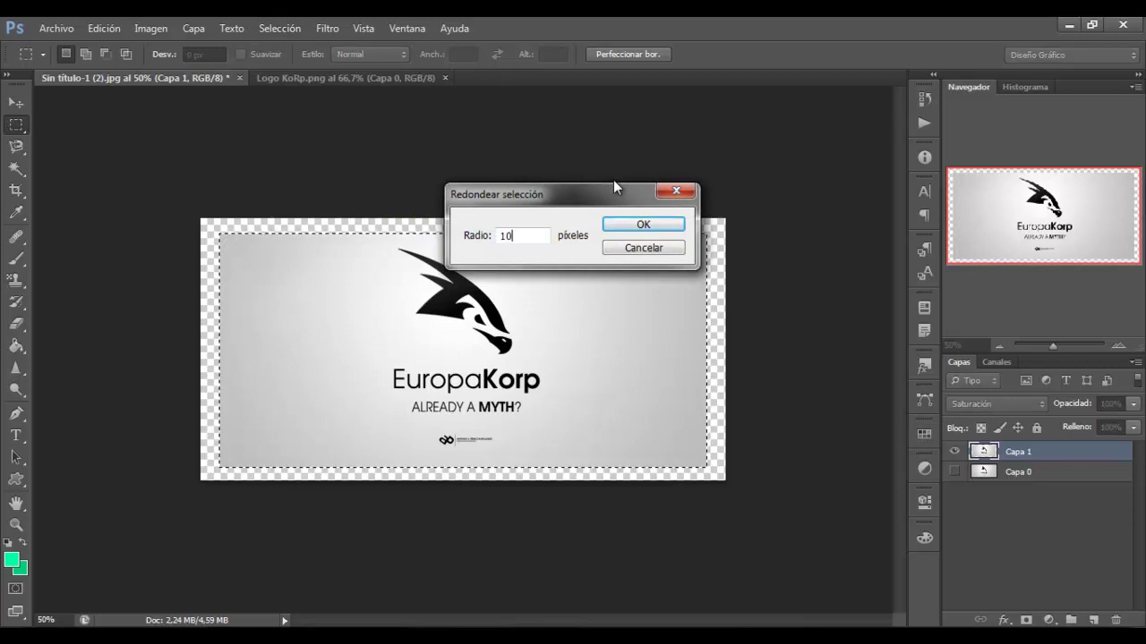
key("Return")
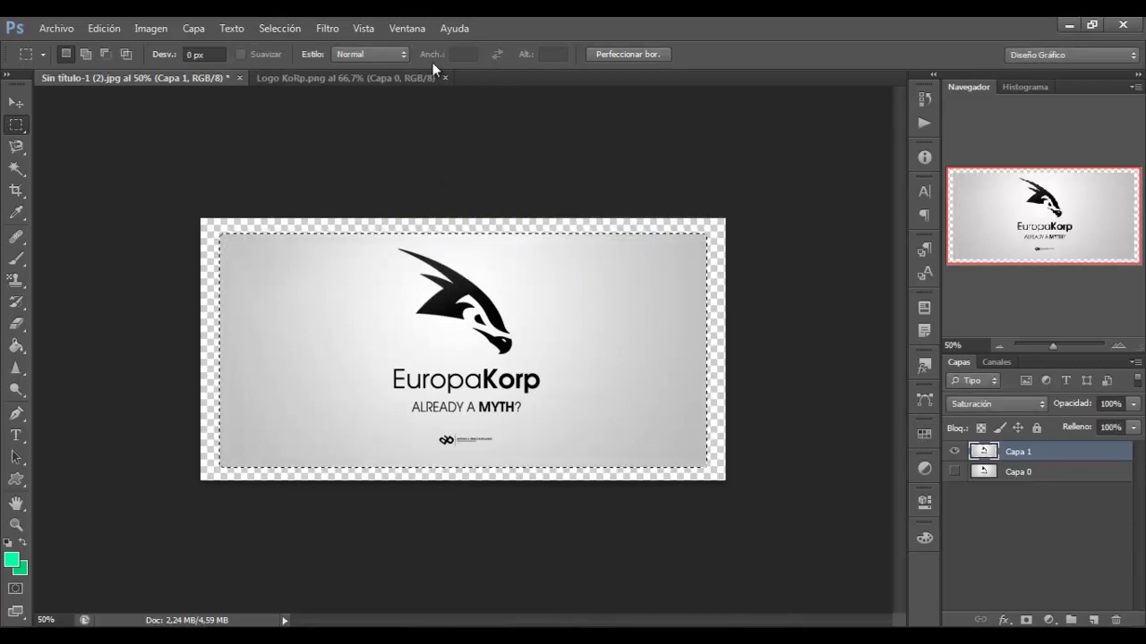
Step: Zoom into the image's top-left corner up to 400%
left_click(16, 525)
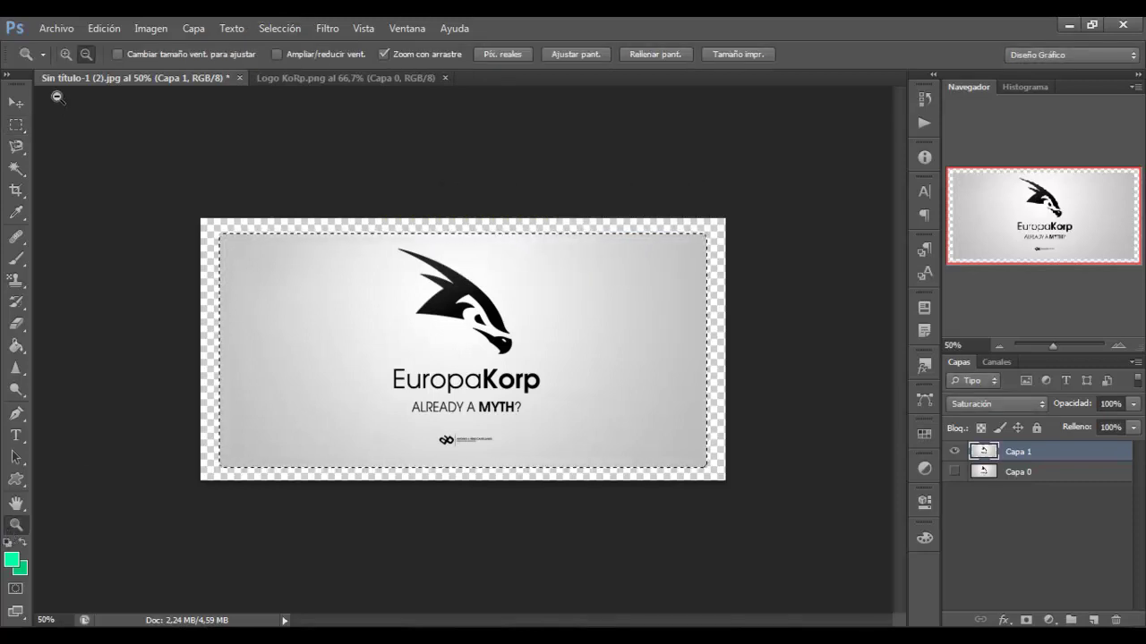
left_click(62, 36)
left_click(62, 36)
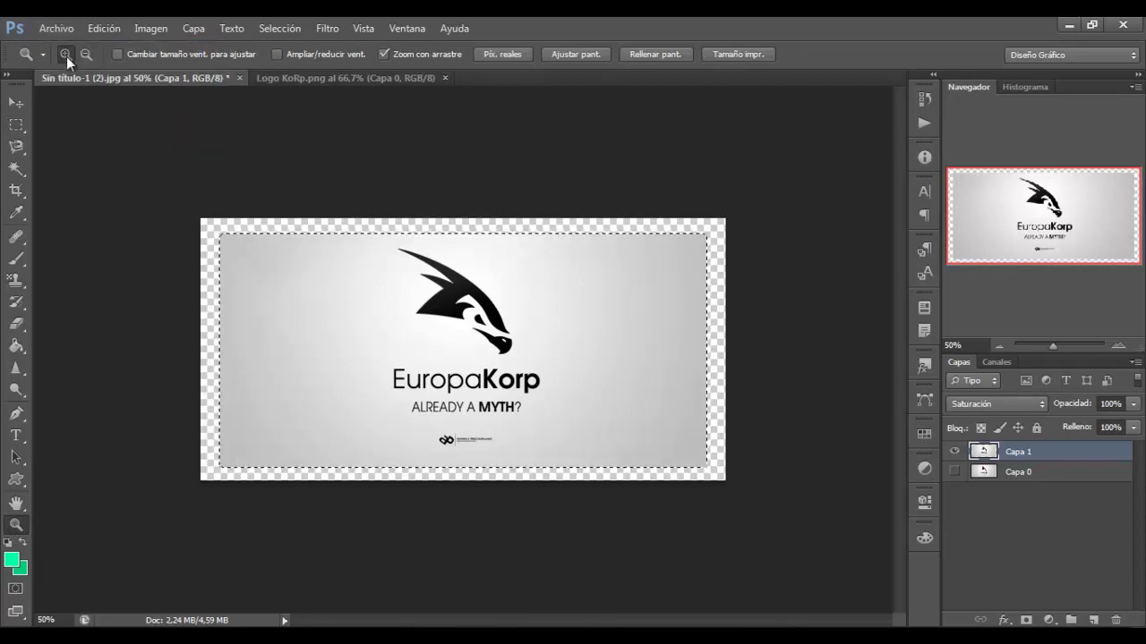
left_click(158, 195)
left_click(116, 188)
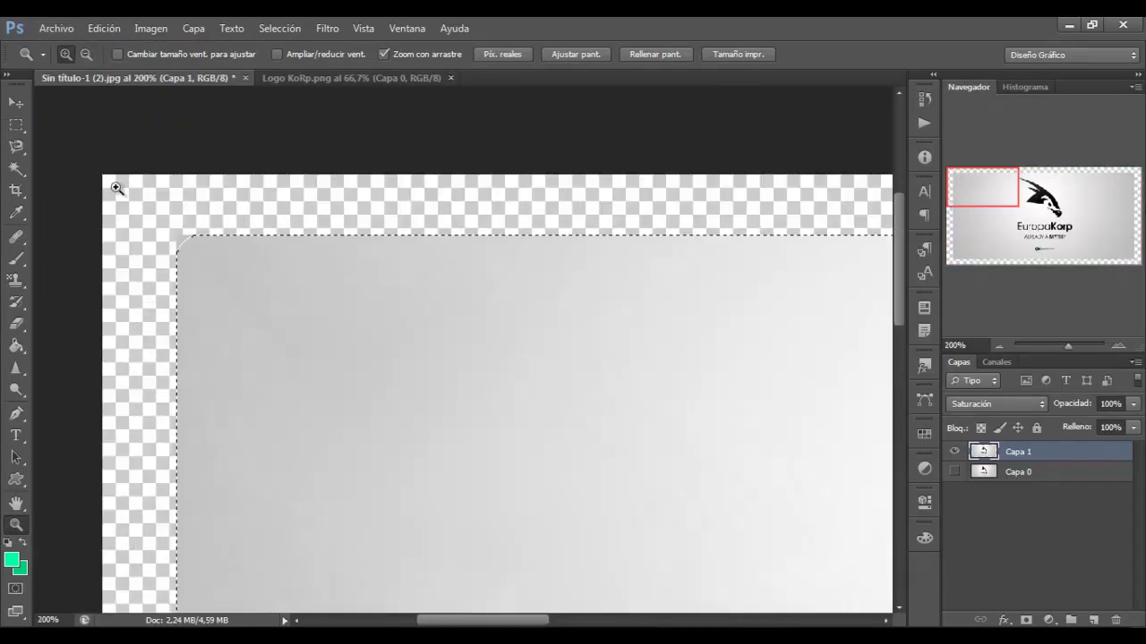
left_click(140, 217)
left_click(165, 249)
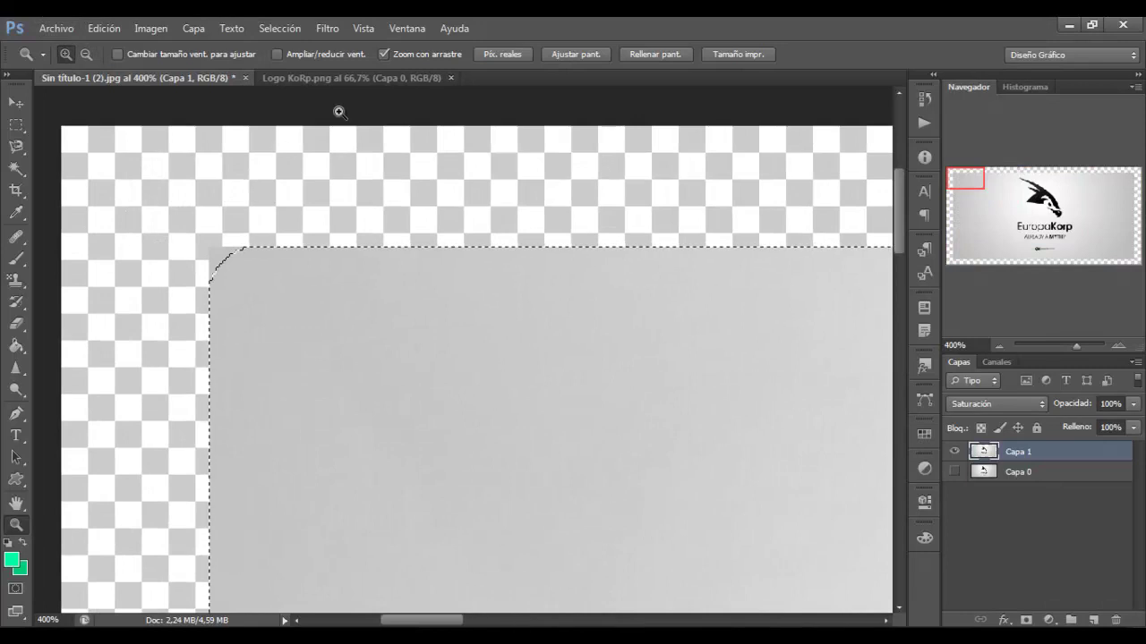
Step: Invert the selection so only the outer border is selected
left_click(279, 28)
left_click(318, 94)
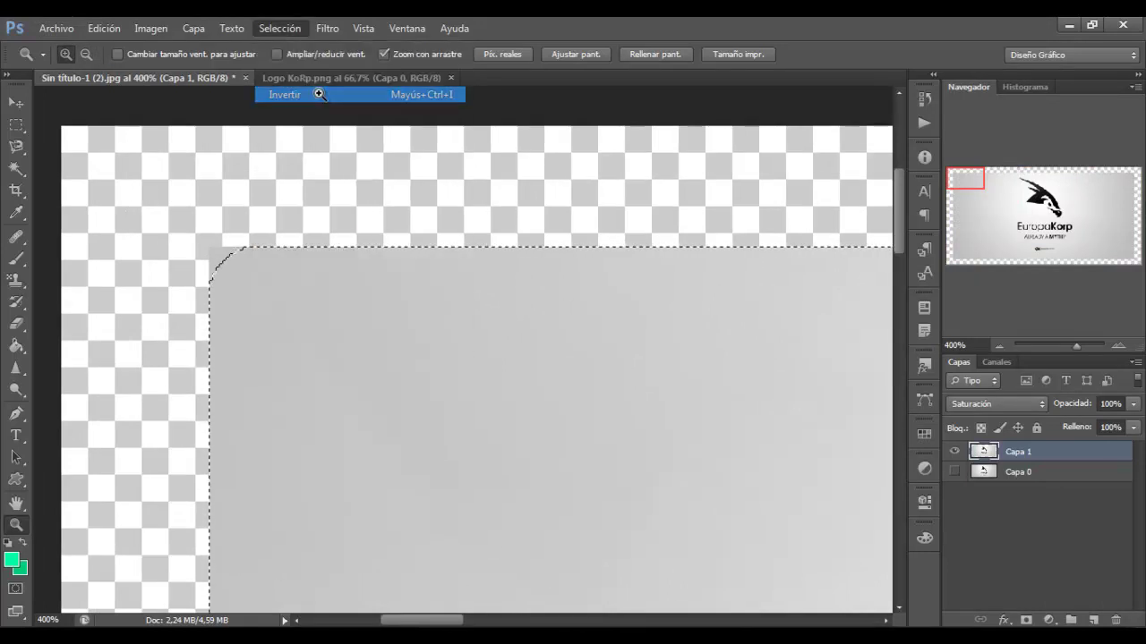
left_click(16, 258)
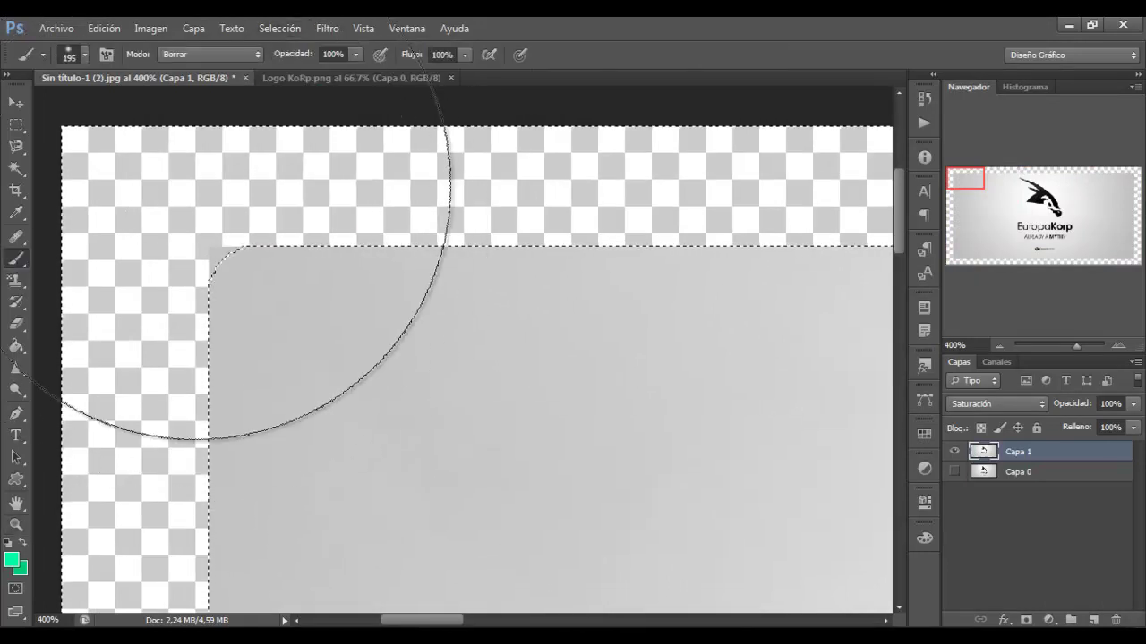
left_click(280, 28)
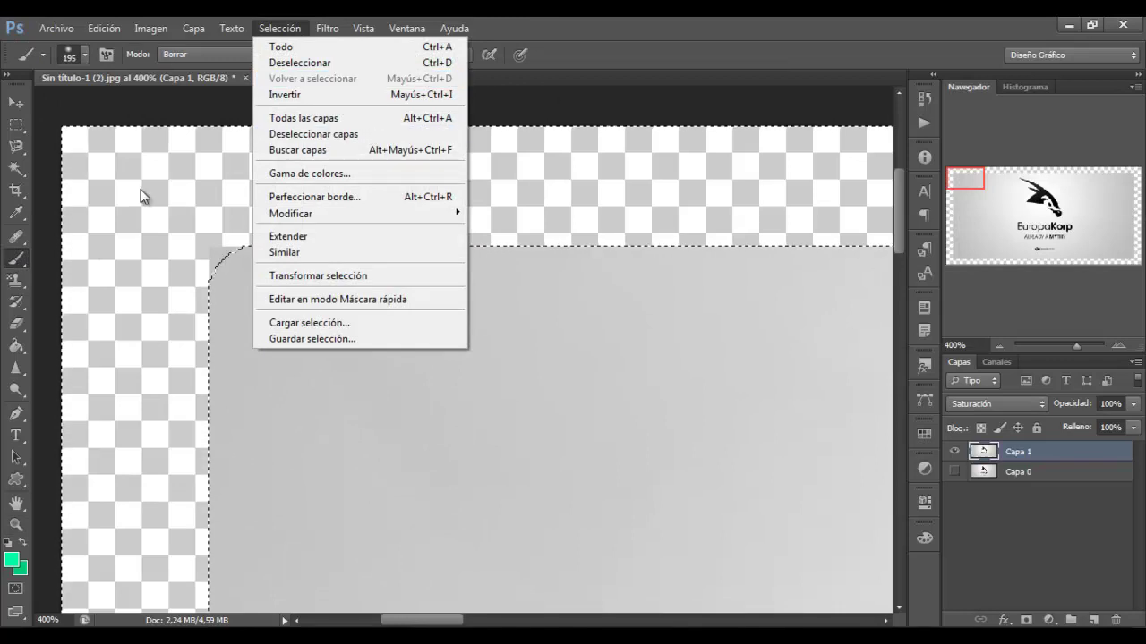
left_click(141, 196)
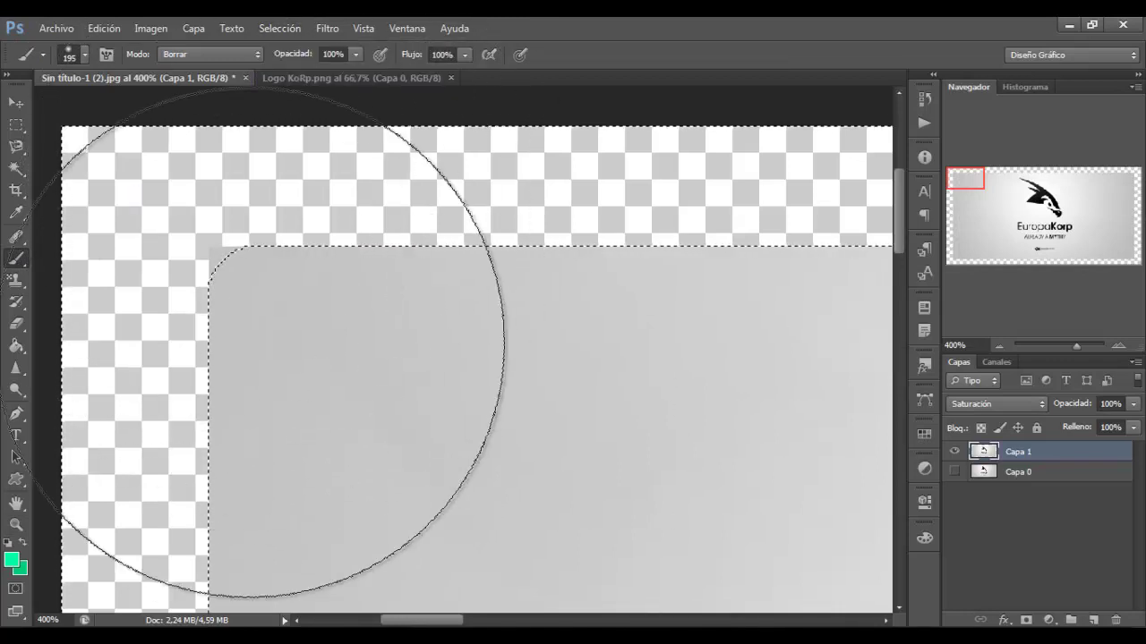
Step: Set the brush to 96 px in Borrar mode and erase the corner outside the rounded selection
left_click(77, 59)
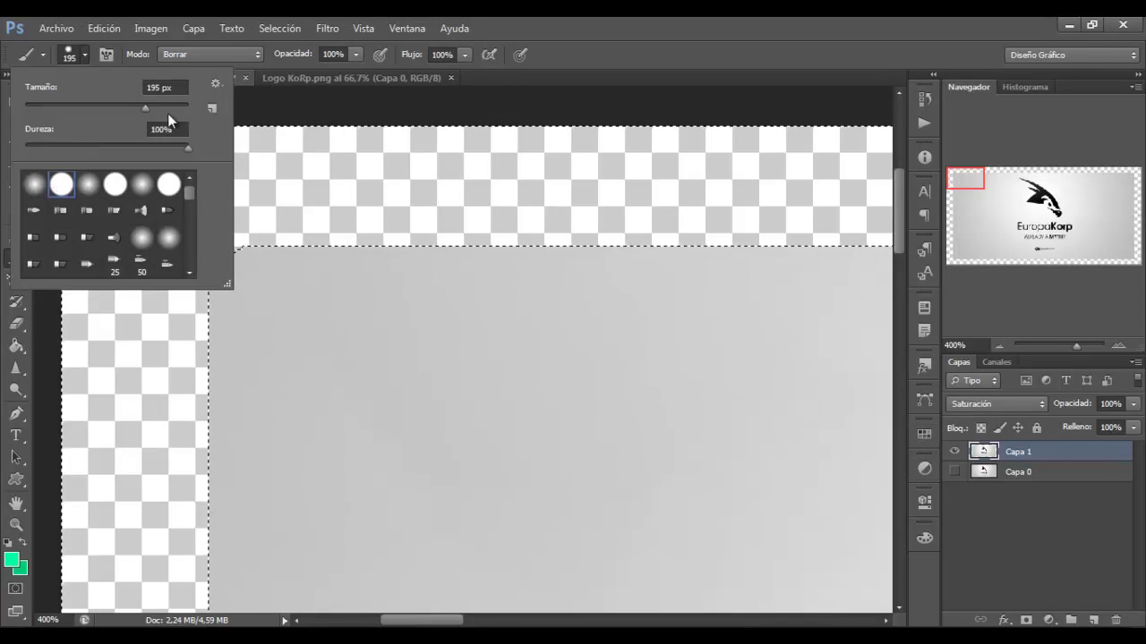
left_click_drag(145, 107, 103, 107)
left_click(173, 56)
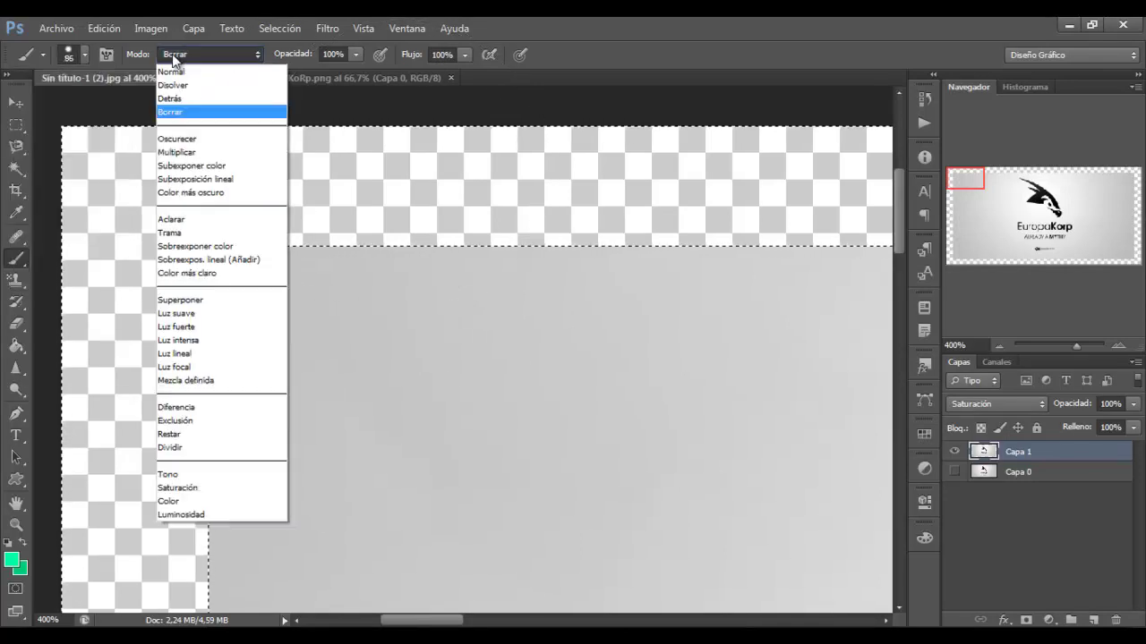
left_click(171, 113)
left_click(174, 251)
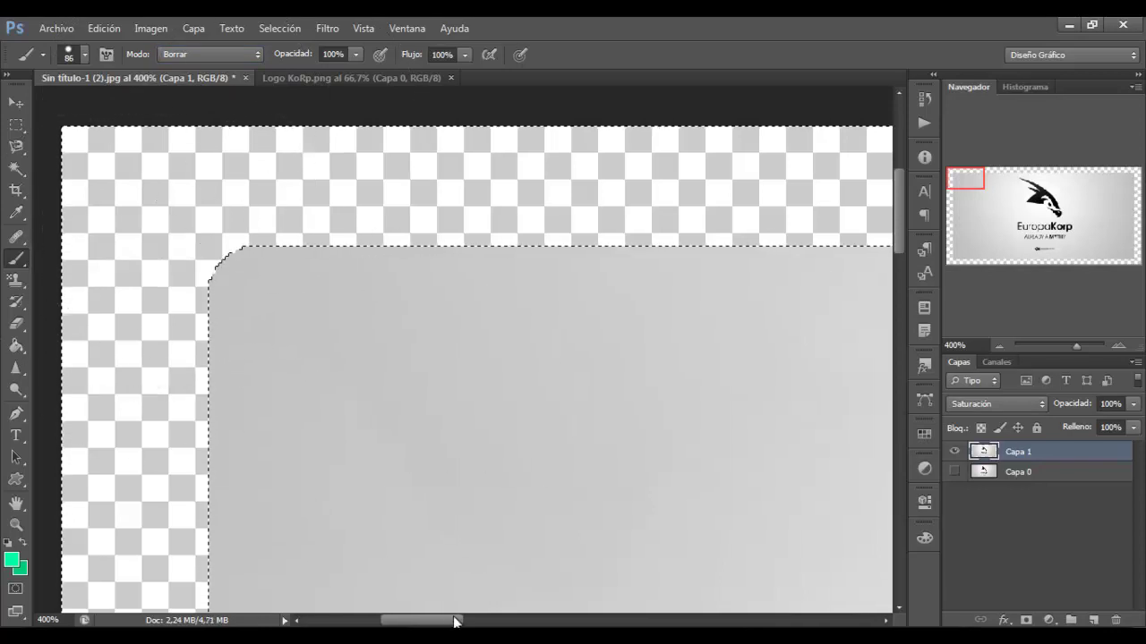
left_click_drag(453, 621, 842, 552)
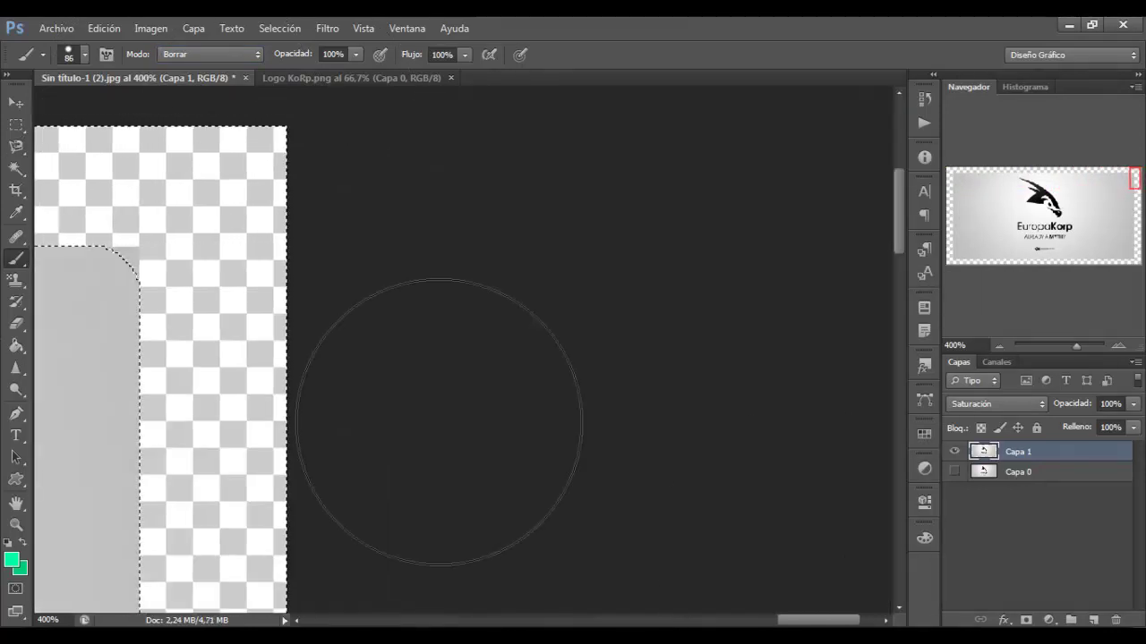
left_click(16, 124)
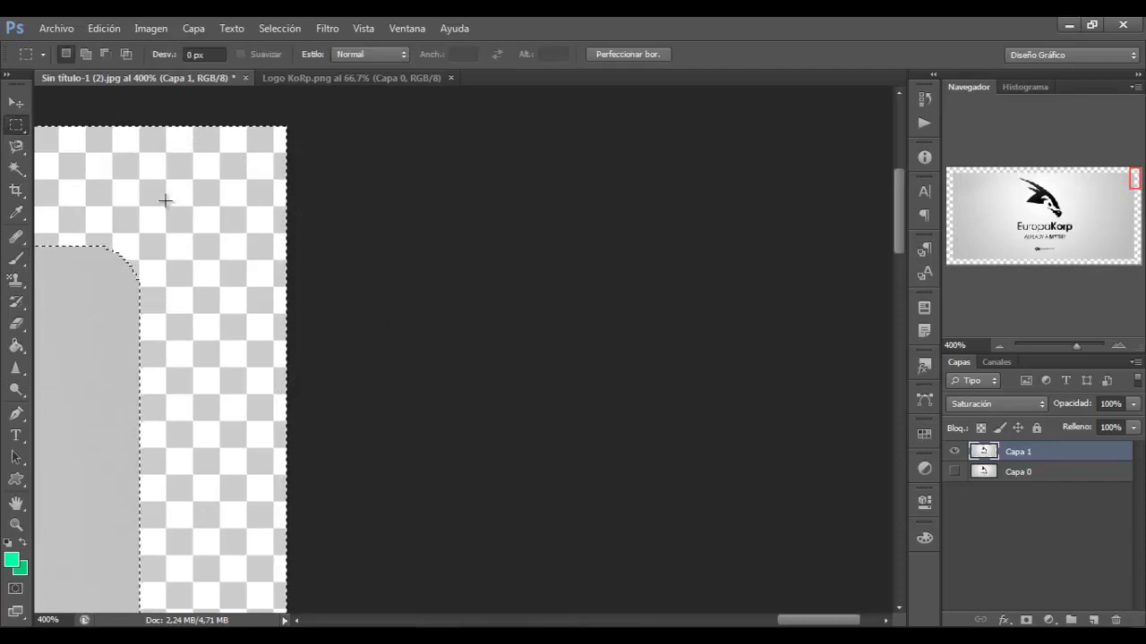
Step: Zoom out to show the whole image and clear the selection
double_click(16, 526)
left_click(85, 54)
left_click(166, 247)
left_click(16, 125)
left_click(137, 191)
Step: Add a new layer above Capa 0, fill the border green, then undo it
left_click(1113, 477)
left_click(1093, 620)
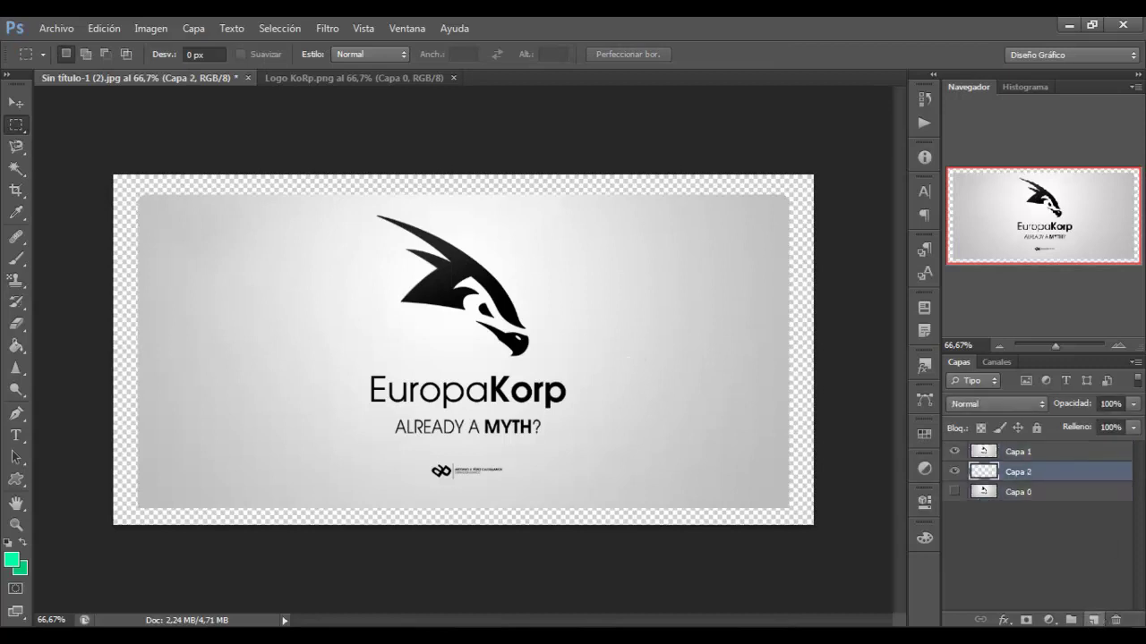
left_click(16, 347)
left_click(131, 335)
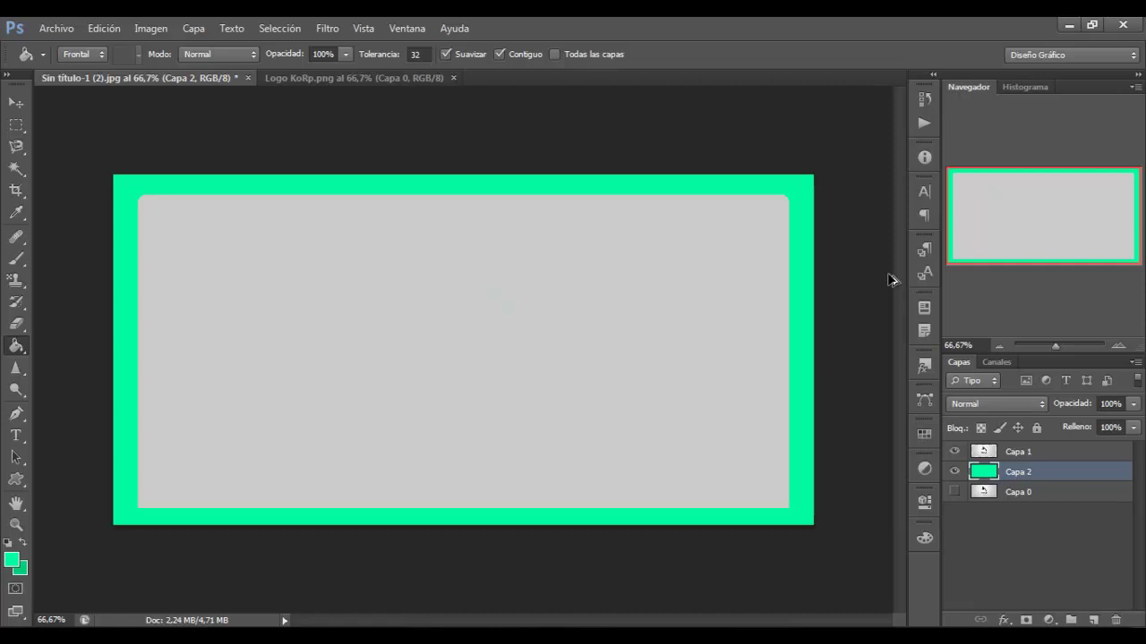
key("ctrl+z")
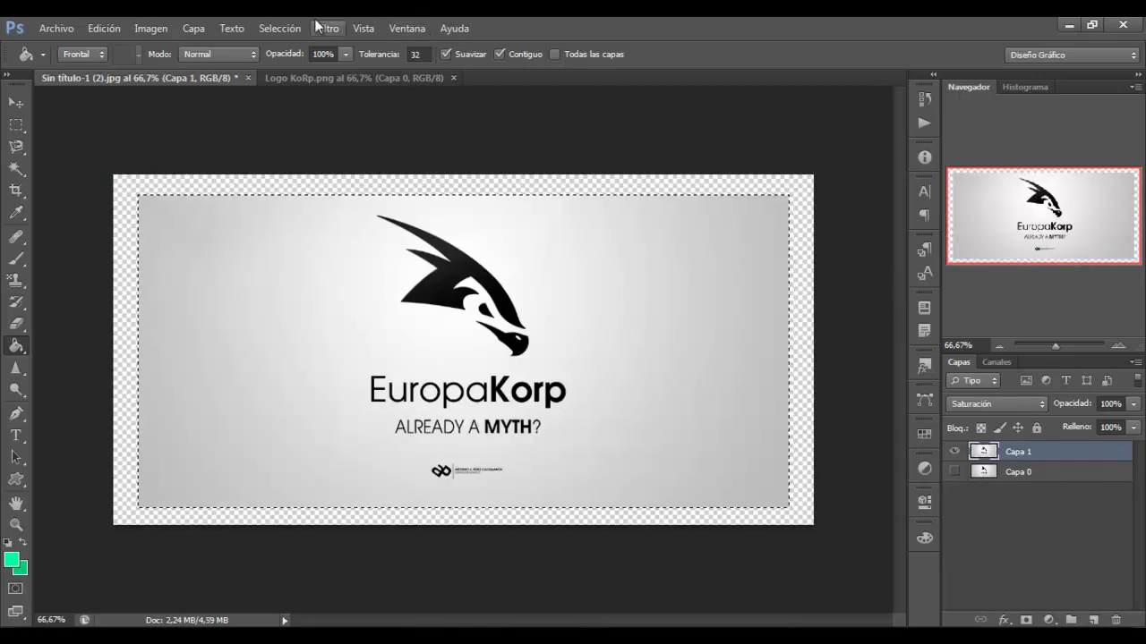
Step: Contract the selection by 20 pixels
left_click(279, 28)
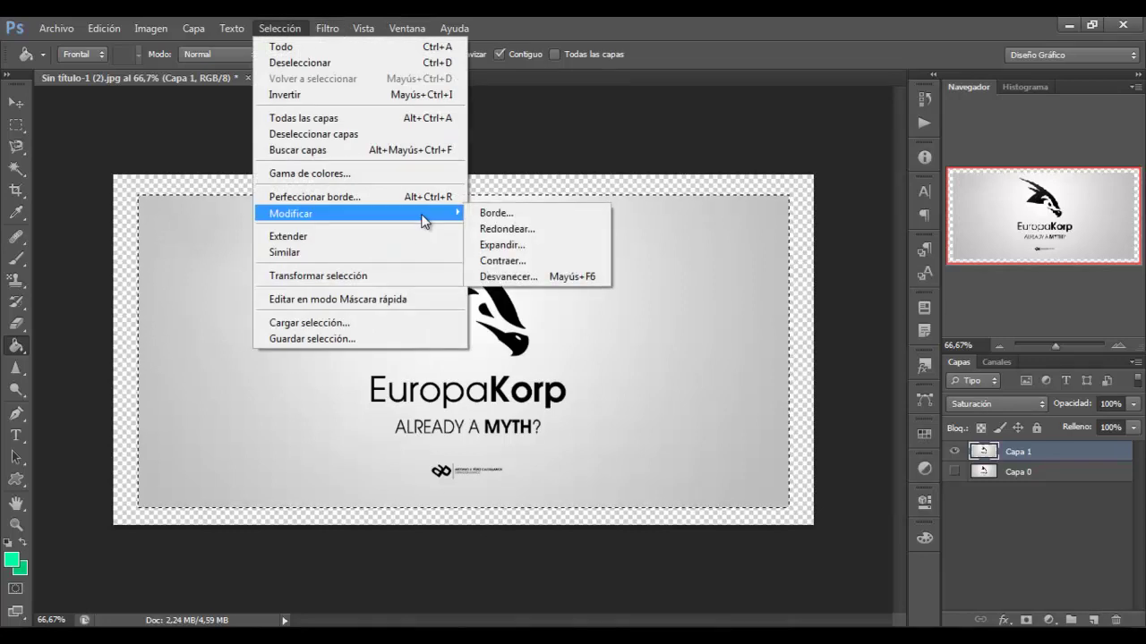
left_click(520, 259)
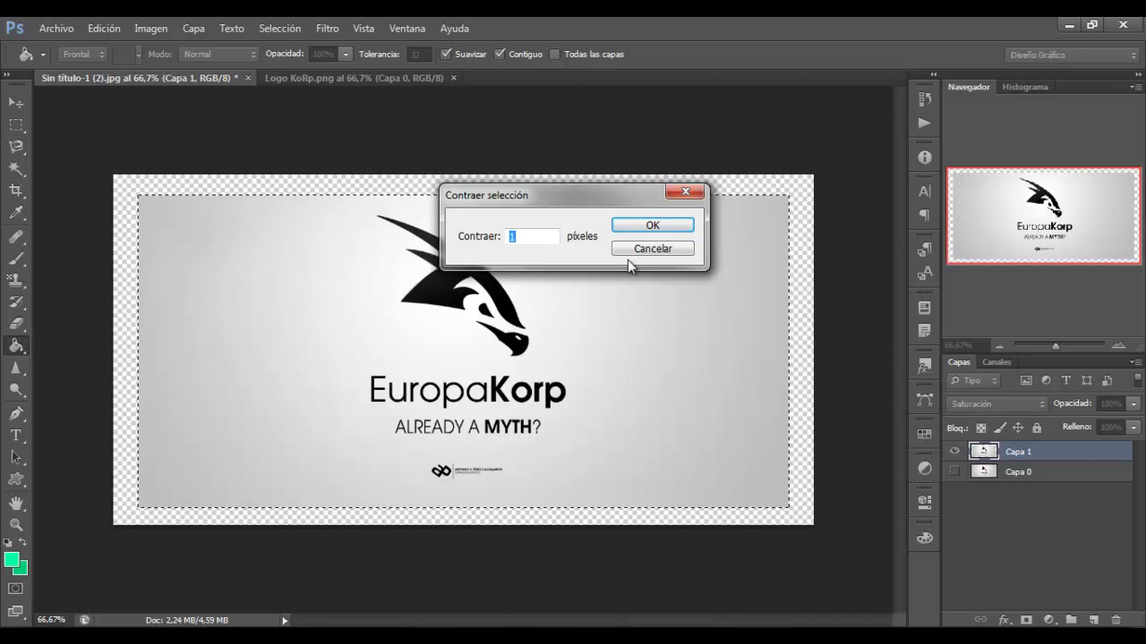
type("20")
key("Return")
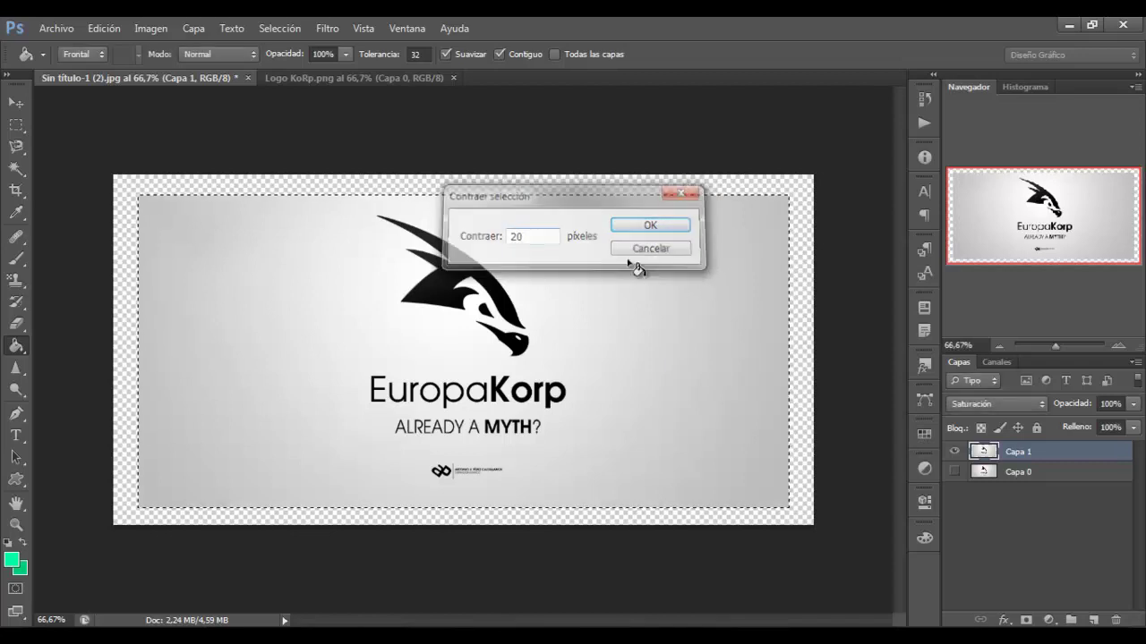
Step: Expand the selection by 5 pixels, then deselect with the Rectangular Marquee
left_click(279, 28)
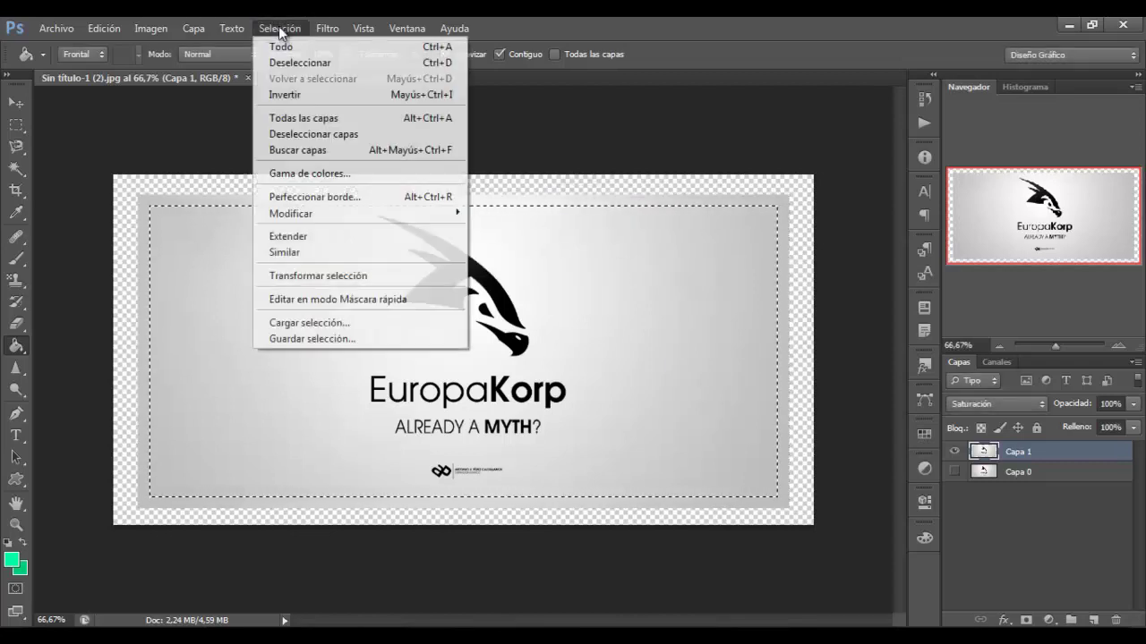
mouse_move(291, 213)
left_click(515, 243)
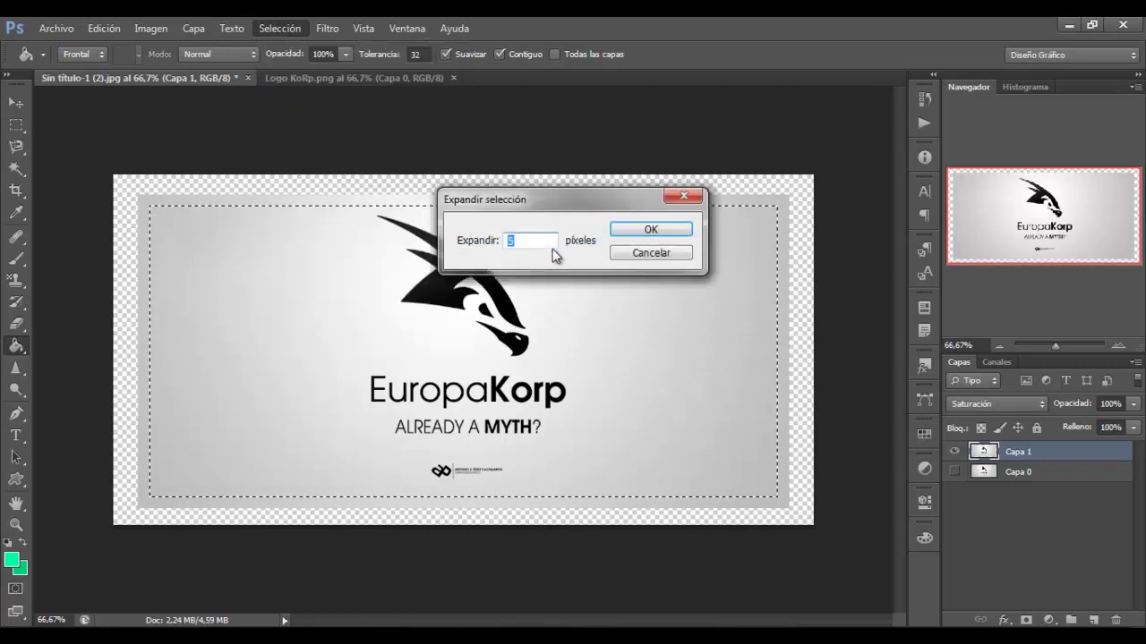
key("Return")
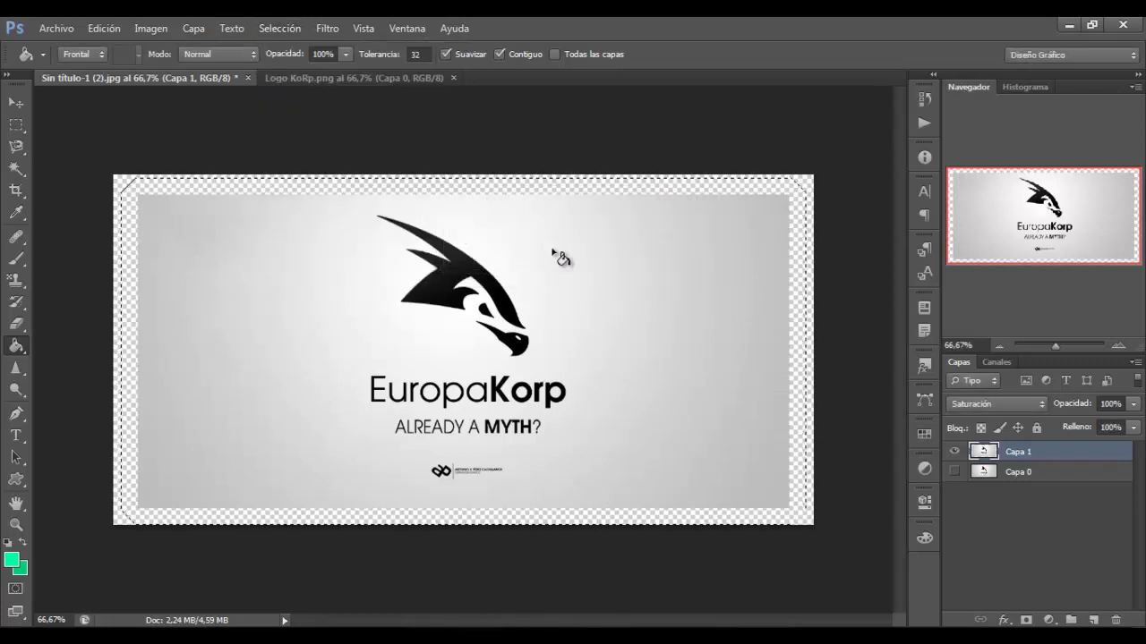
left_click(279, 27)
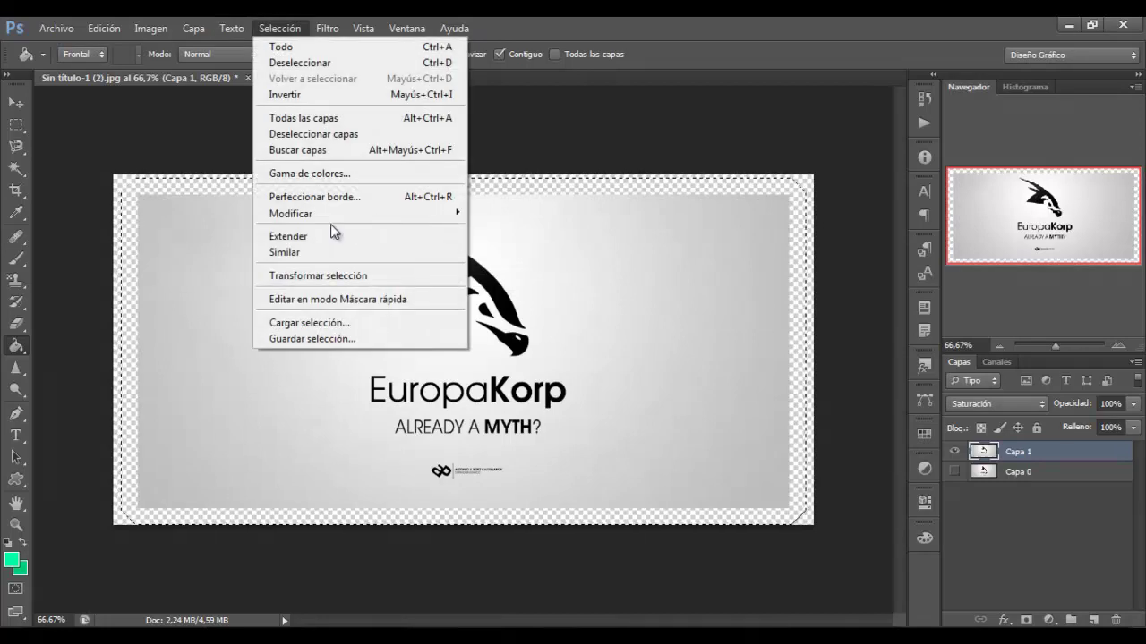
mouse_move(291, 213)
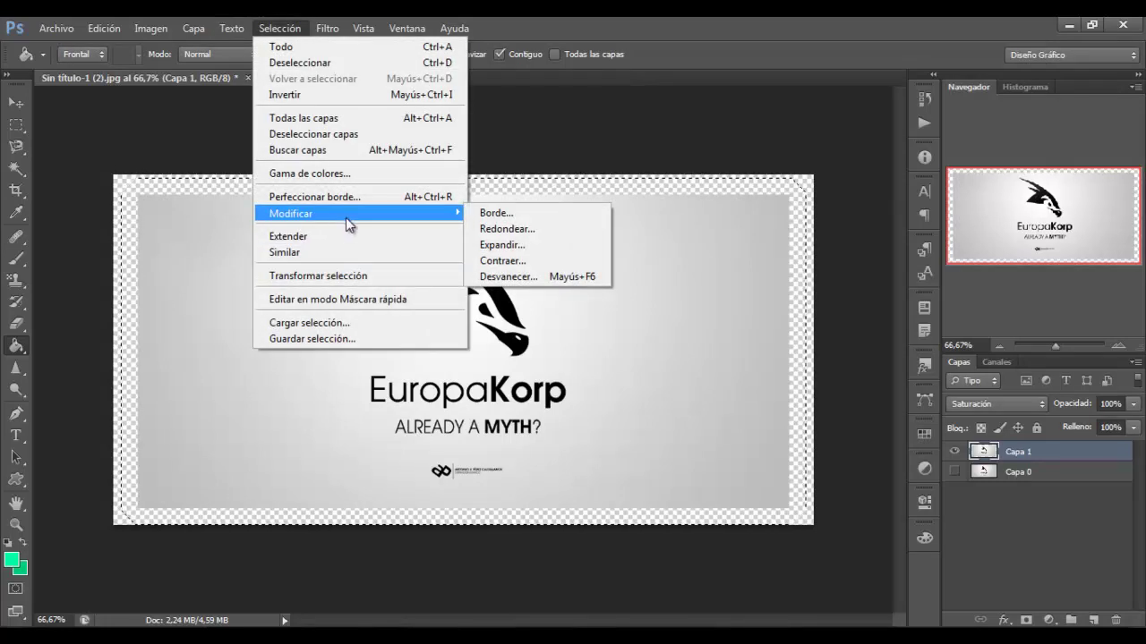
left_click(127, 116)
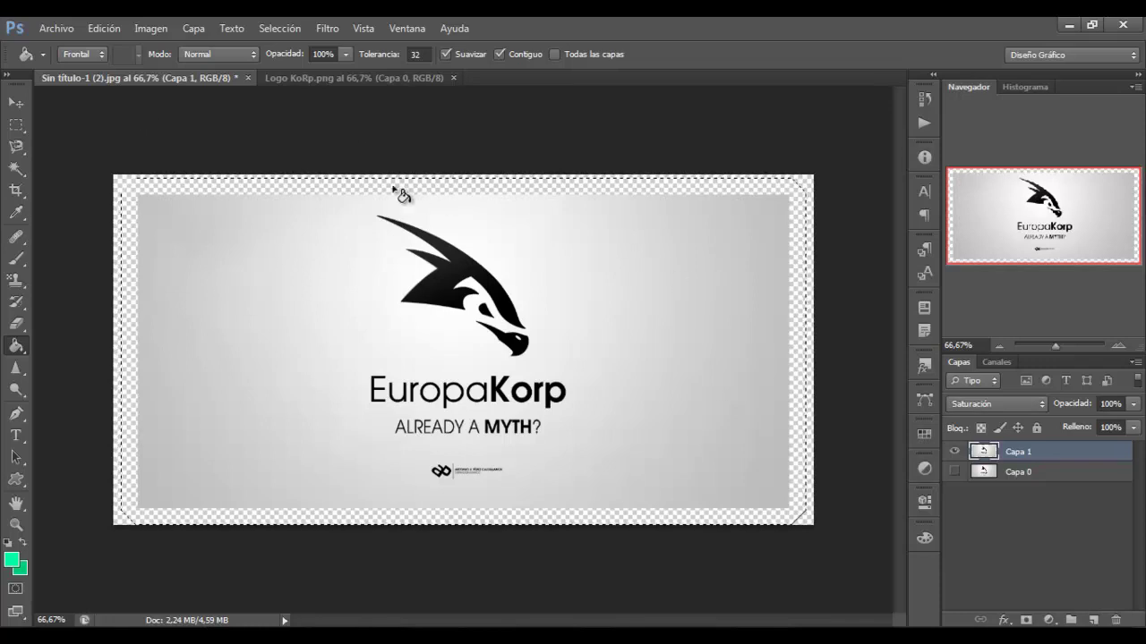
left_click(16, 125)
left_click(67, 119)
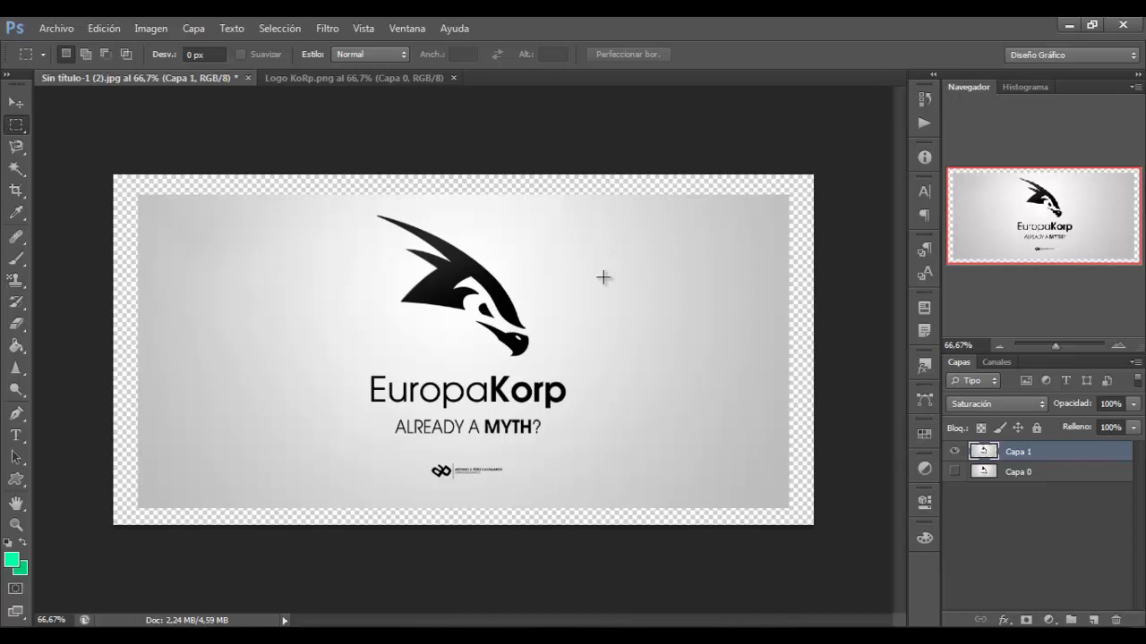
Step: Delete layer Capa 1 and make the original Capa 0 logo layer visible again
key("Delete")
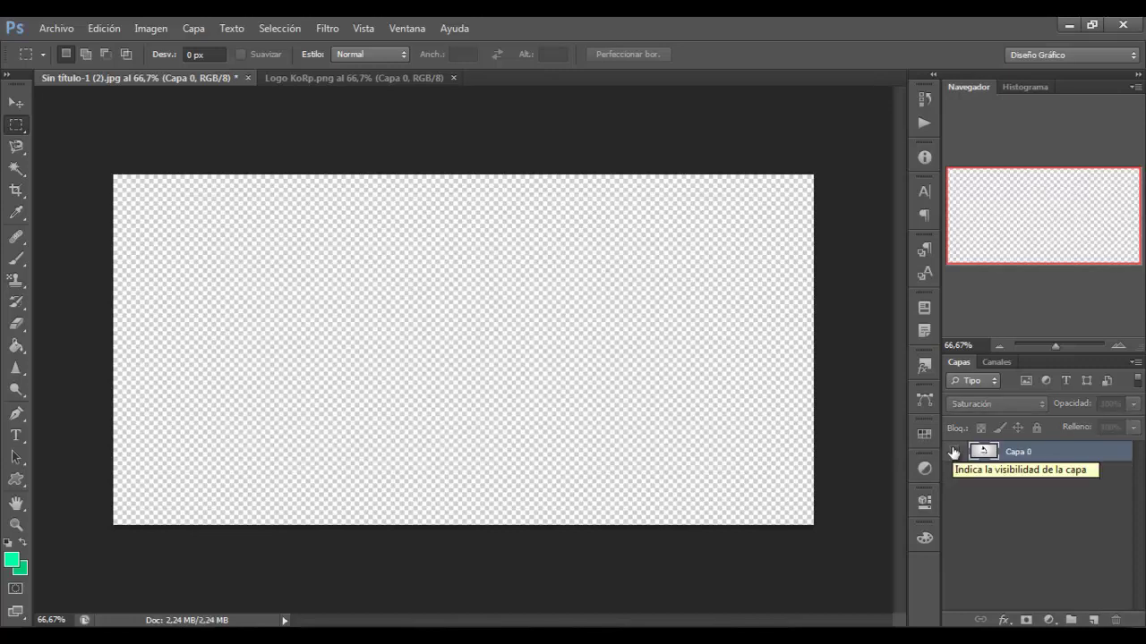
left_click(954, 452)
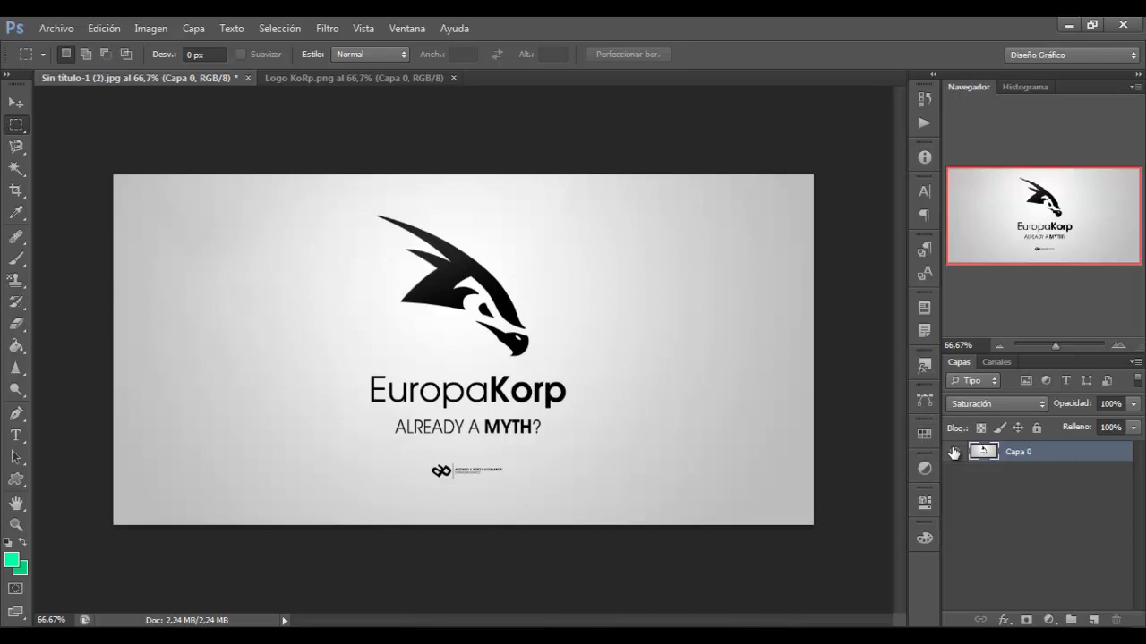
left_click(16, 259)
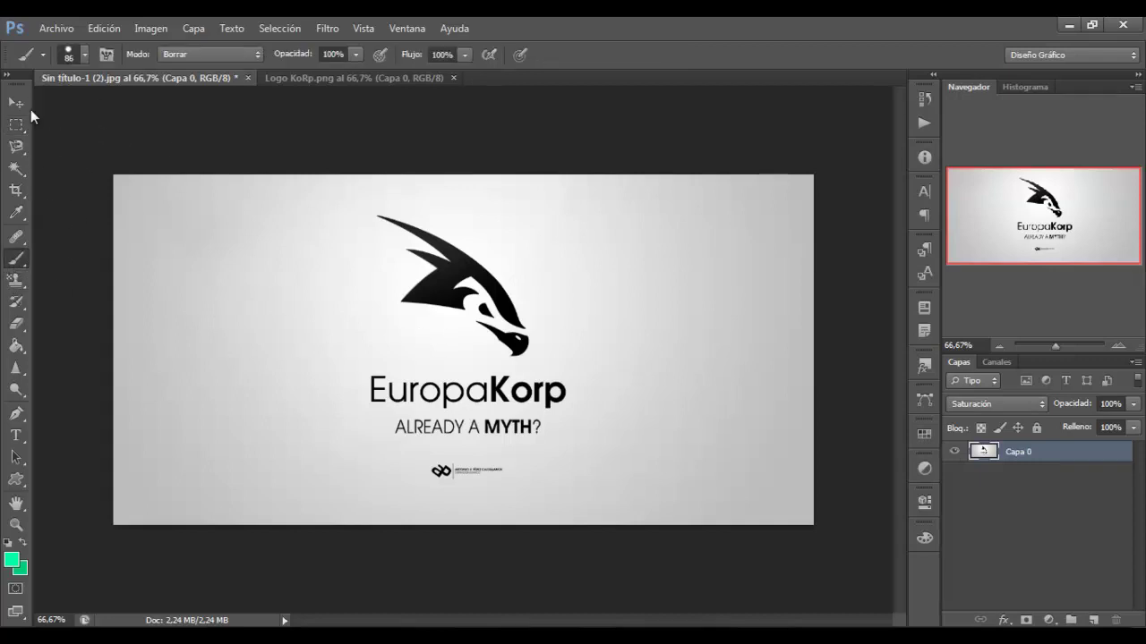